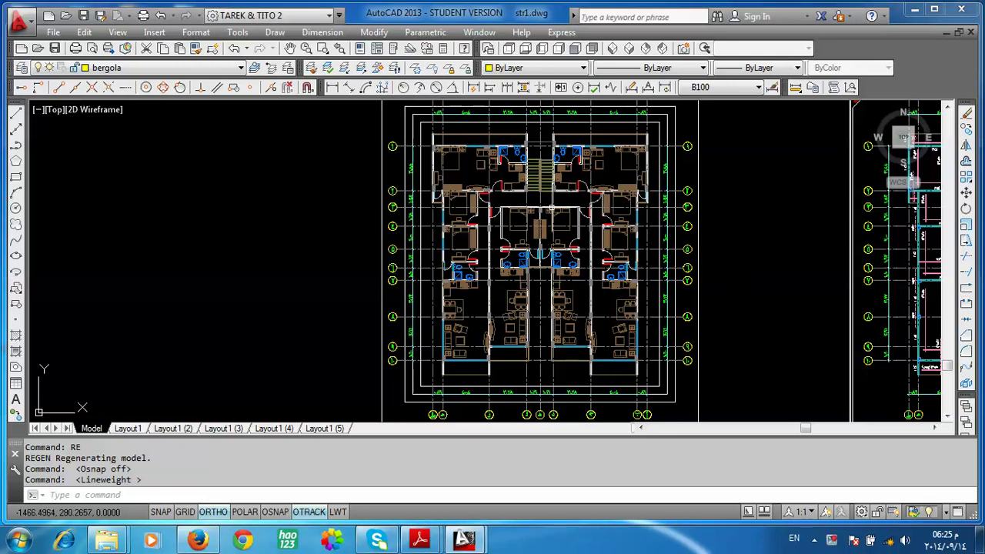
Step: Zoom in and reframe the floor plan to inspect its walls and columns
scroll(552, 207, up, 1)
middle_drag(552, 207, 491, 295)
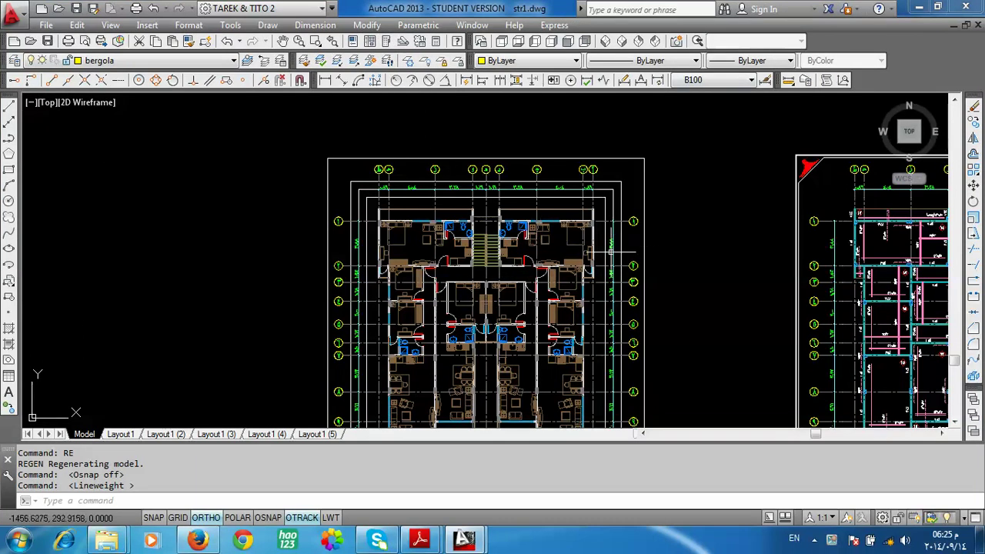
middle_drag(597, 315, 620, 254)
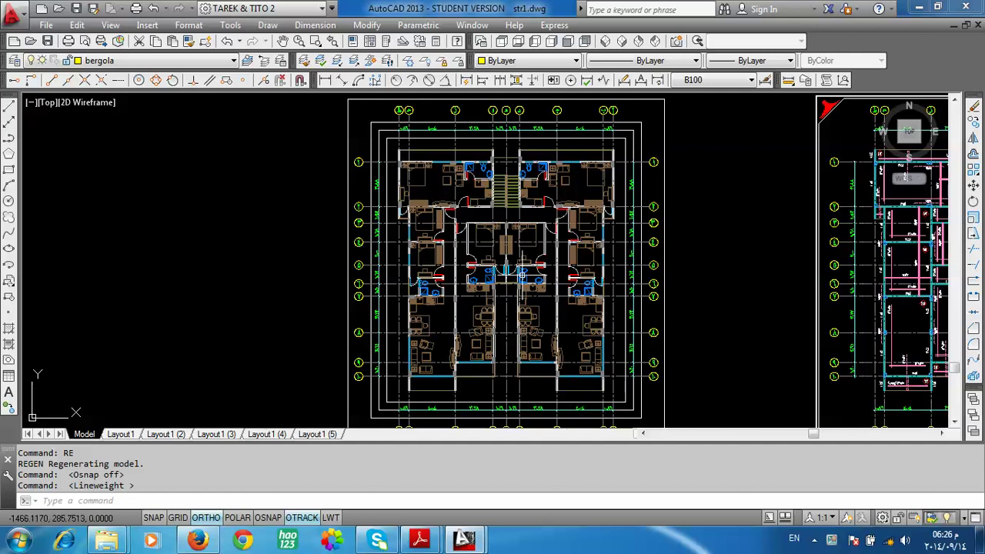
scroll(462, 231, up, 2)
scroll(504, 235, down, 1)
scroll(507, 241, down, 2)
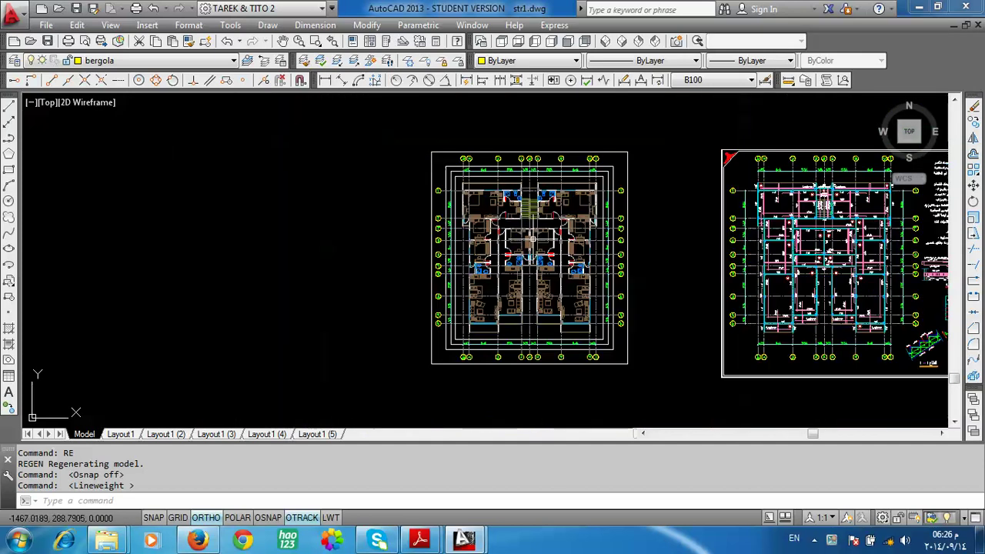
scroll(539, 251, up, 2)
scroll(562, 257, up, 1)
scroll(578, 264, down, 1)
scroll(578, 264, up, 1)
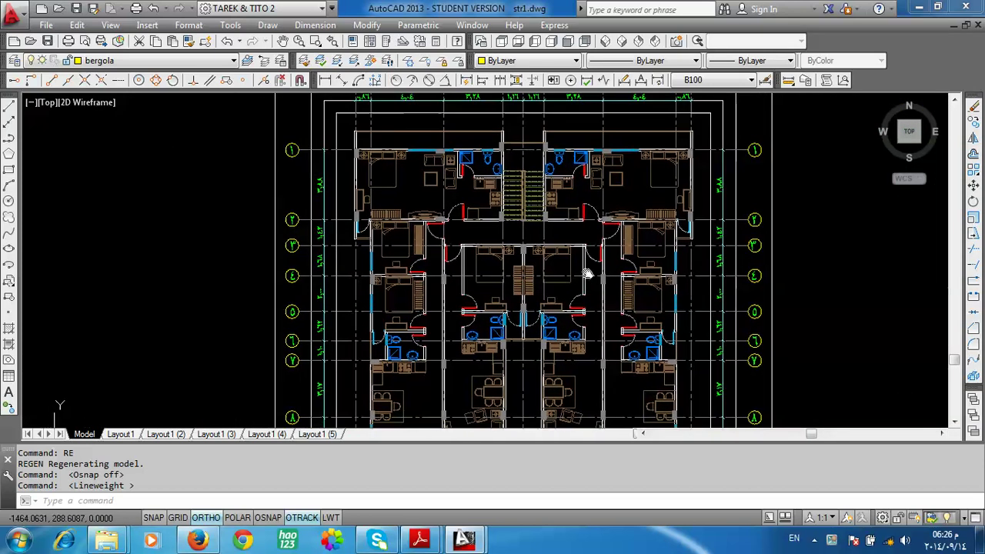
scroll(585, 269, down, 1)
scroll(590, 180, up, 3)
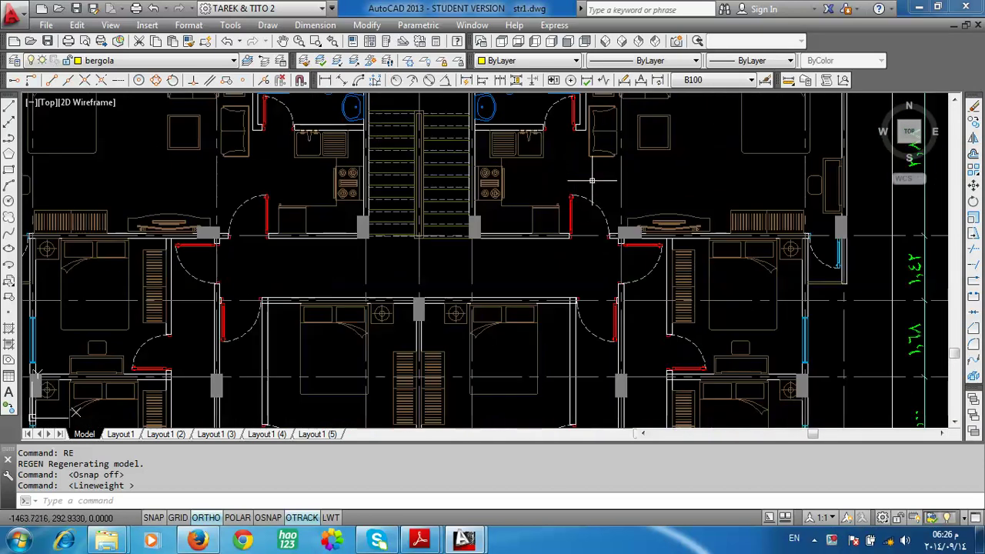
scroll(573, 181, down, 1)
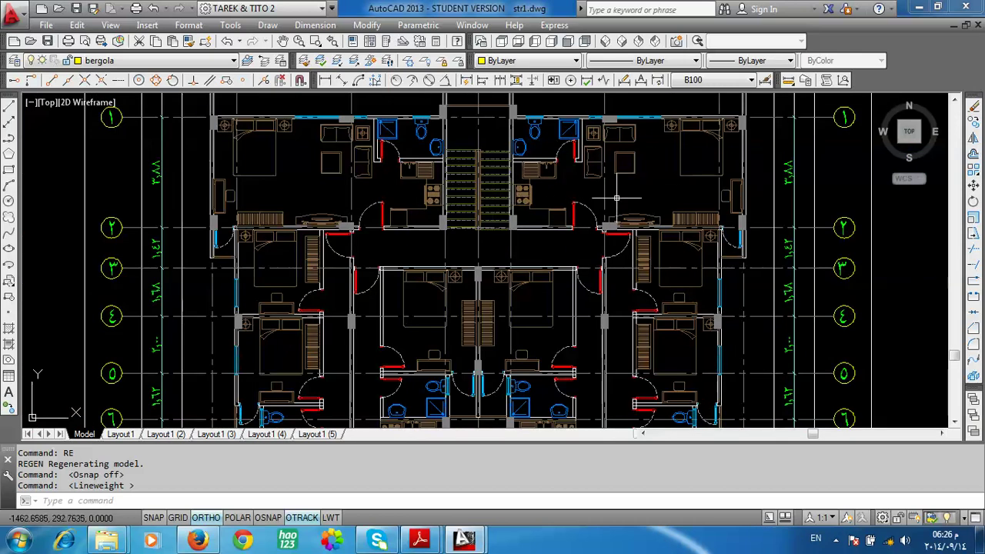
Step: Pan across the lower and upper rows of rooms, zooming in on details
middle_drag(609, 296, 532, 184)
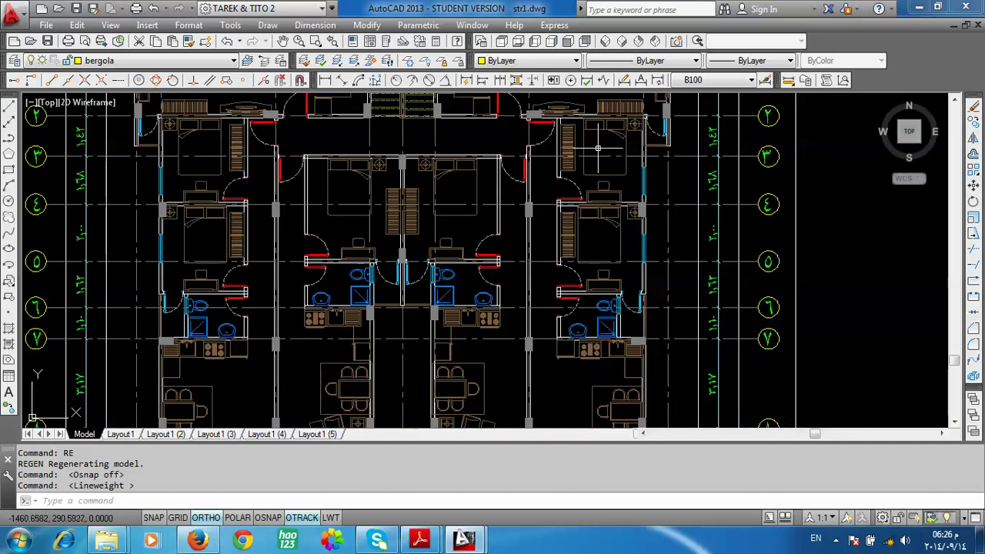
scroll(558, 174, down, 2)
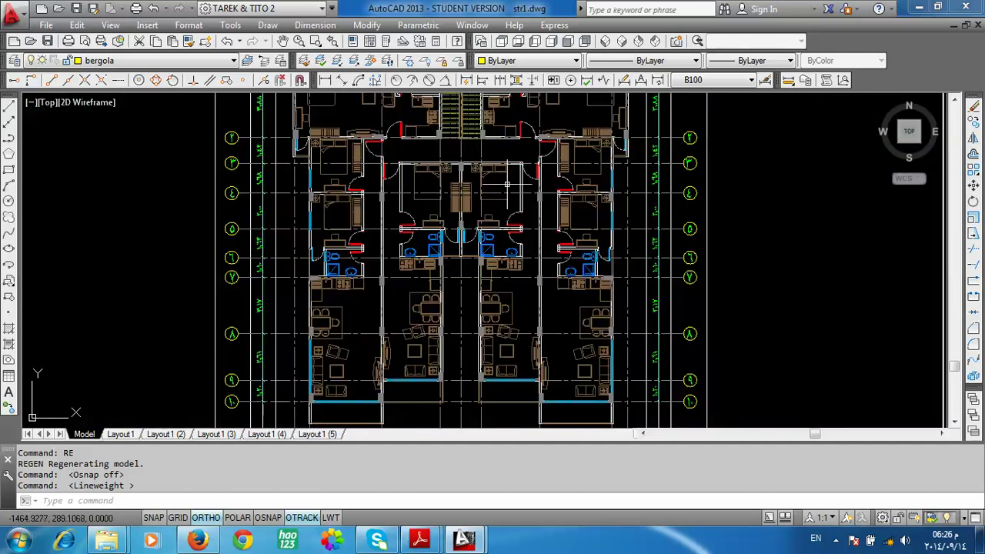
scroll(519, 150, up, 1)
scroll(542, 206, up, 3)
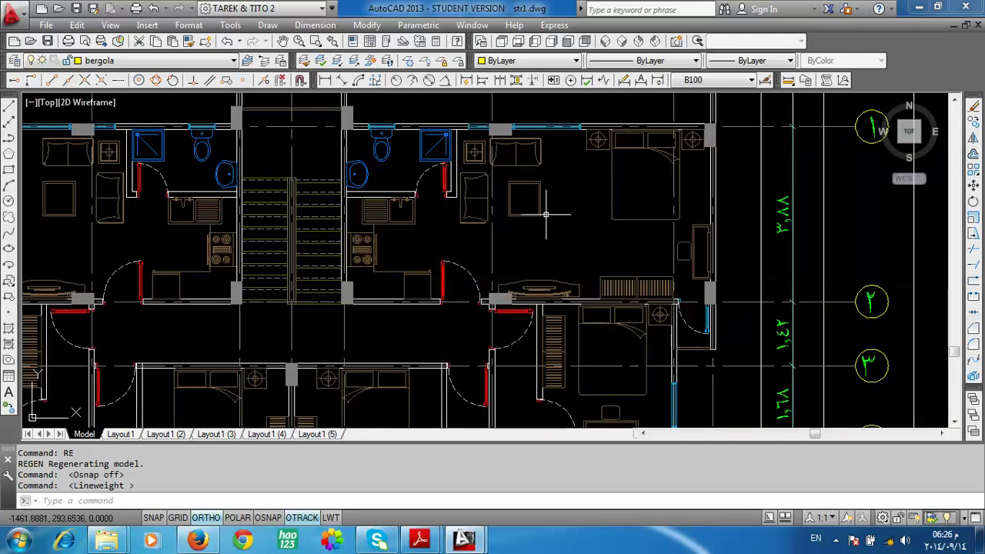
scroll(493, 201, down, 3)
scroll(574, 166, up, 3)
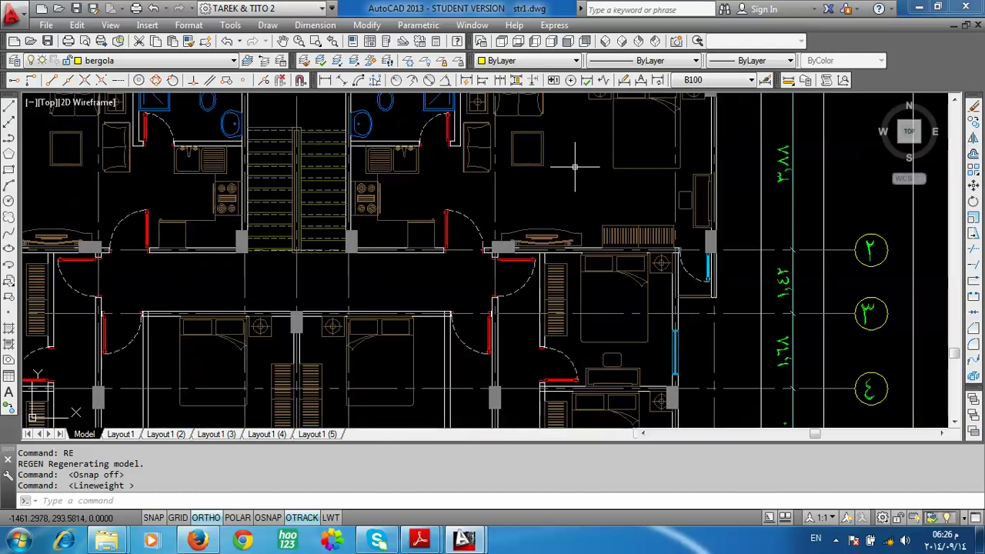
scroll(531, 135, down, 3)
scroll(493, 246, up, 1)
scroll(460, 181, up, 2)
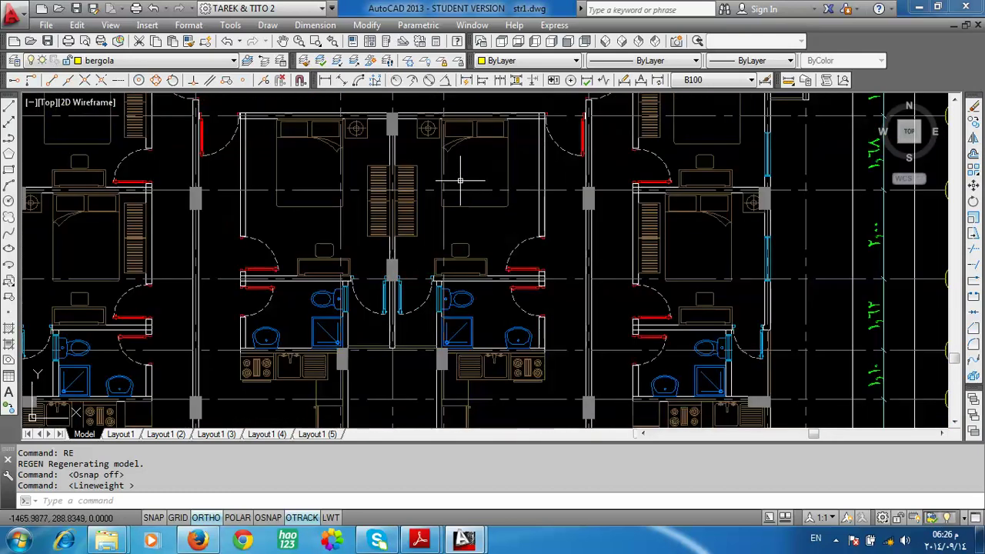
scroll(451, 181, down, 2)
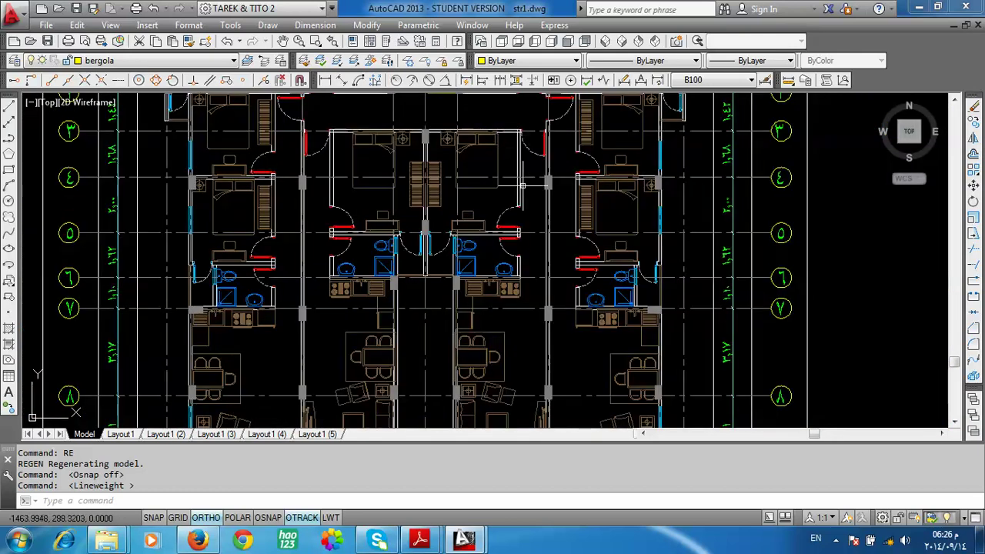
middle_drag(576, 215, 559, 315)
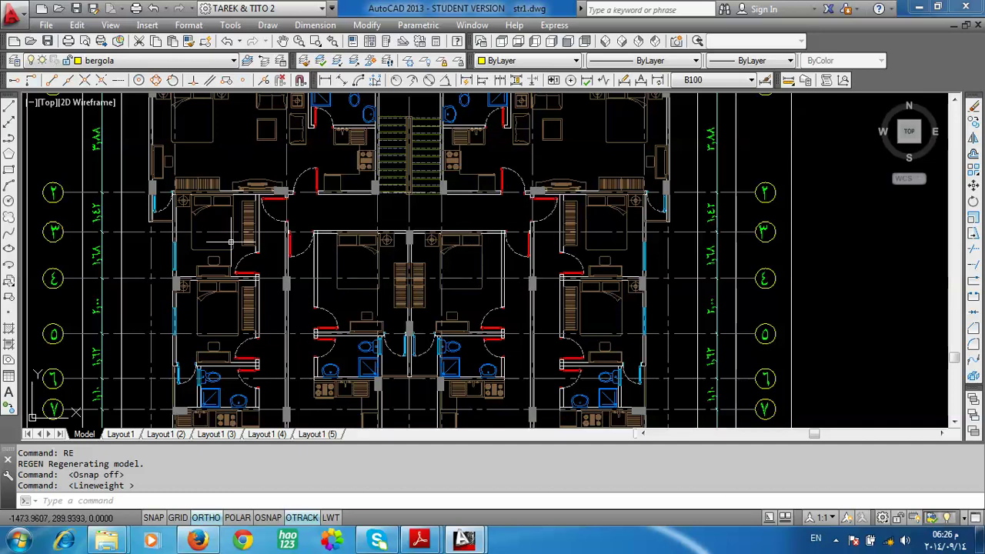
scroll(551, 200, down, 4)
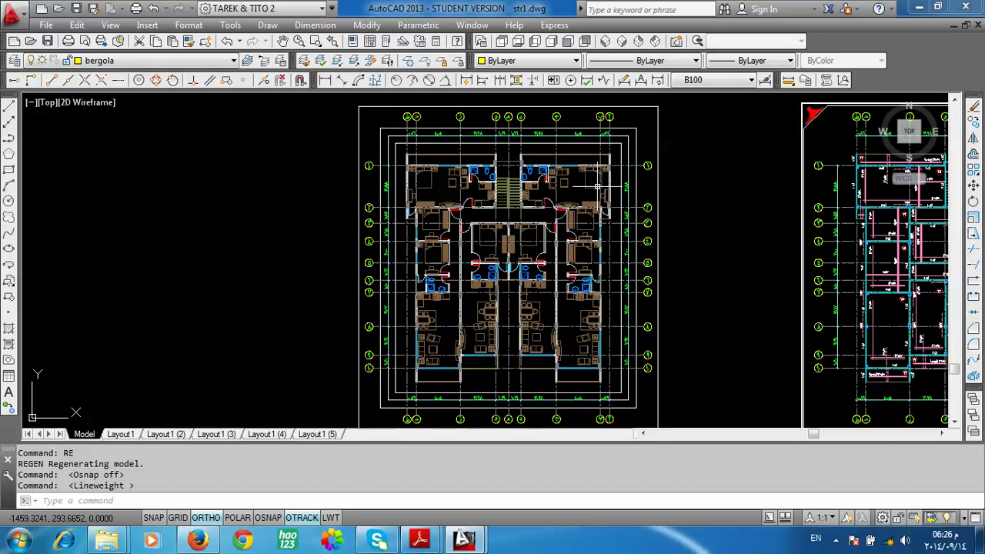
scroll(556, 177, up, 2)
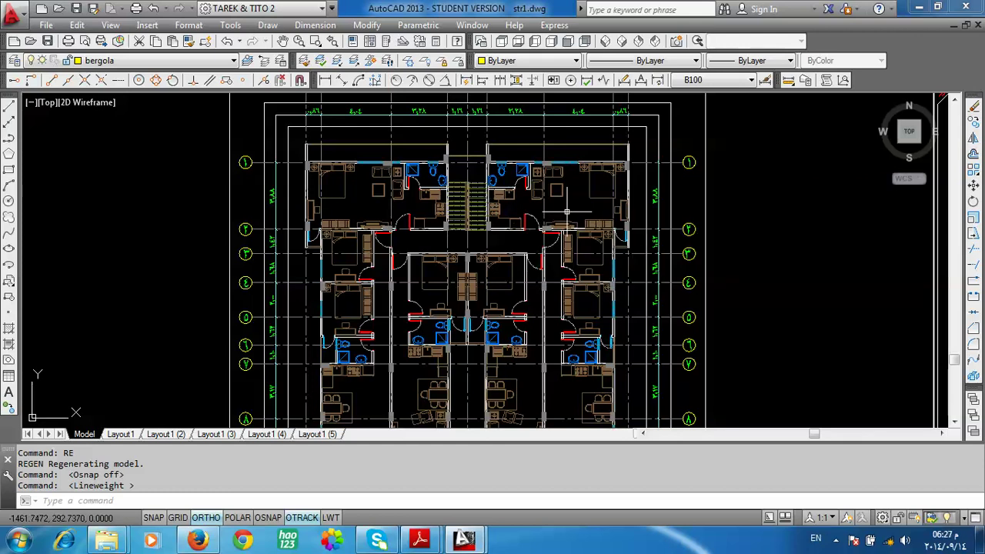
Step: Zoom out until all drawing sheets in model space are visible
scroll(637, 196, down, 1)
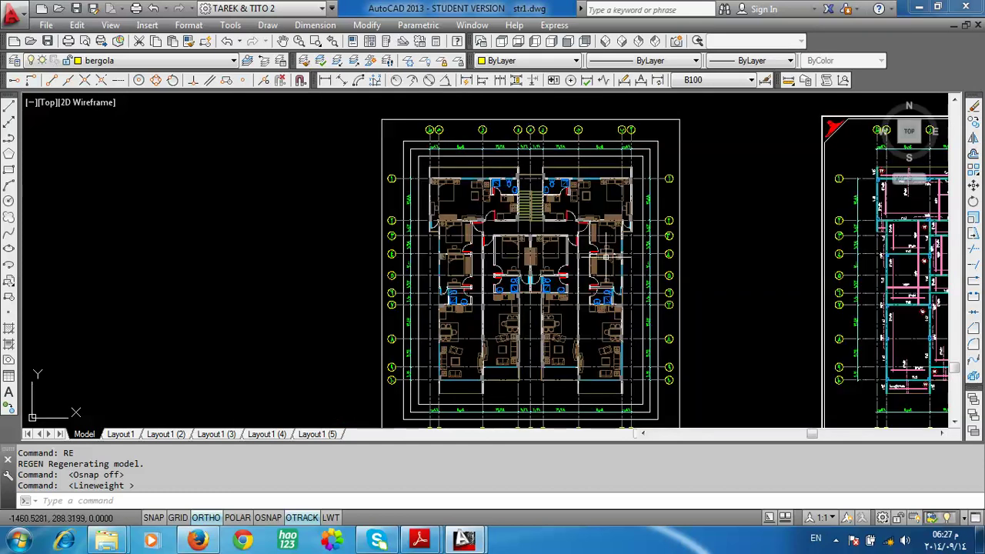
scroll(606, 256, down, 1)
scroll(616, 231, down, 1)
scroll(631, 200, down, 1)
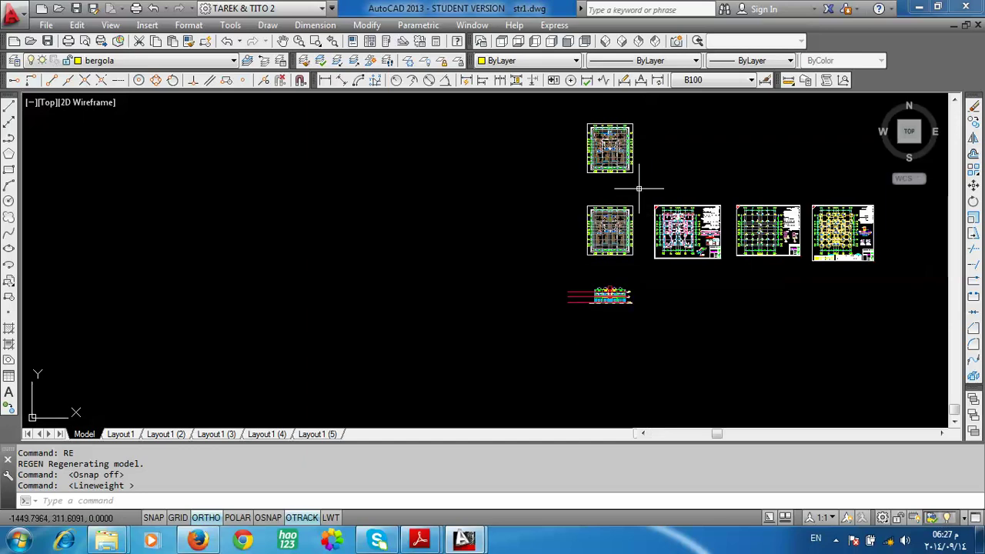
scroll(624, 197, down, 1)
scroll(530, 213, up, 1)
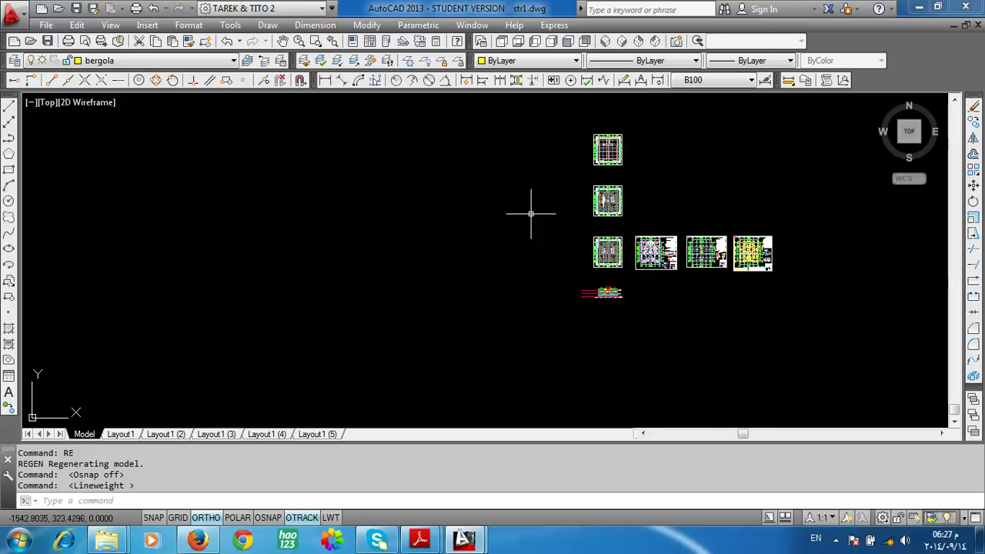
Step: Draw a vertical line beside the plan sheets
click(8, 105)
scroll(635, 117, up, 4)
click(596, 115)
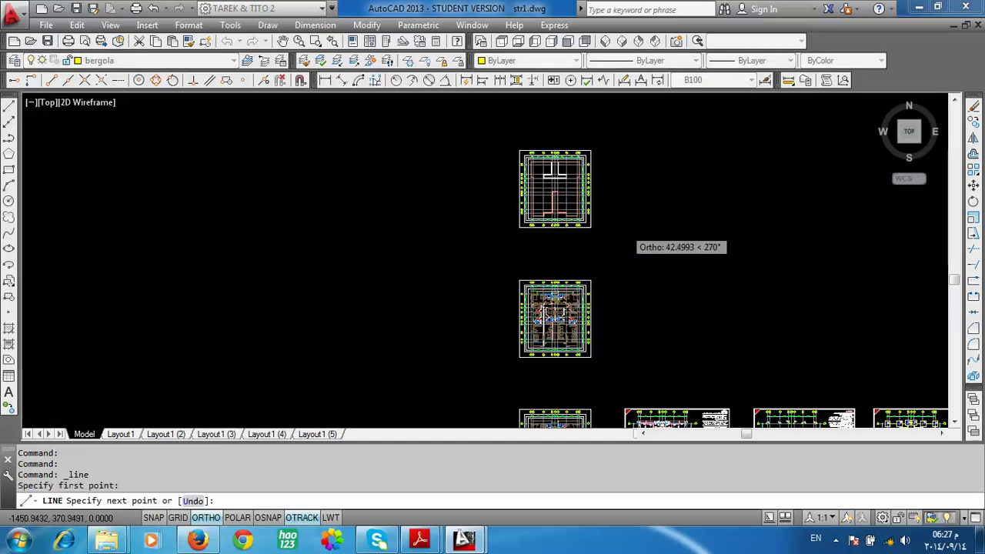
scroll(616, 307, down, 2)
click(609, 399)
key(Return)
Step: Zoom out and pan across the lower floor plan sheet to the building elevation
scroll(608, 308, up, 2)
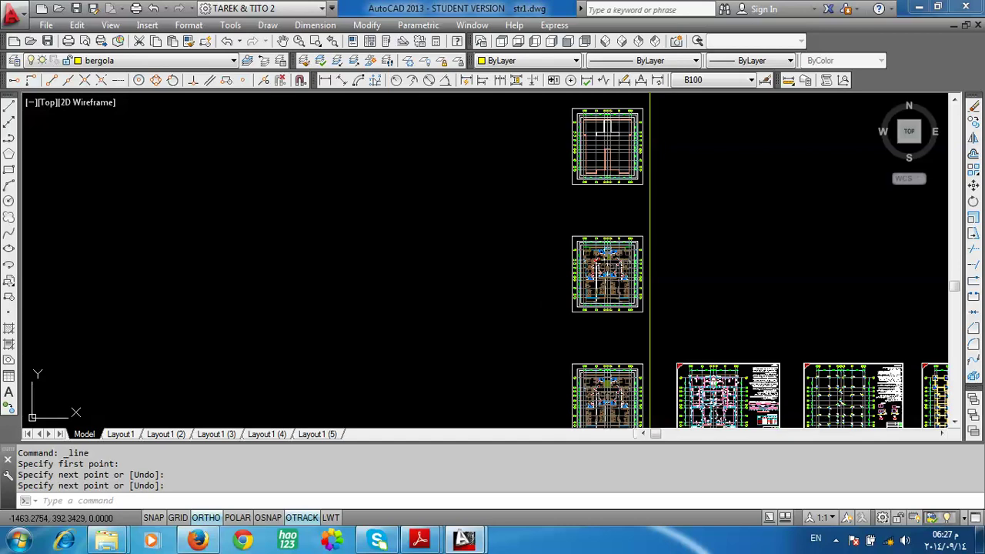
scroll(594, 347, down, 2)
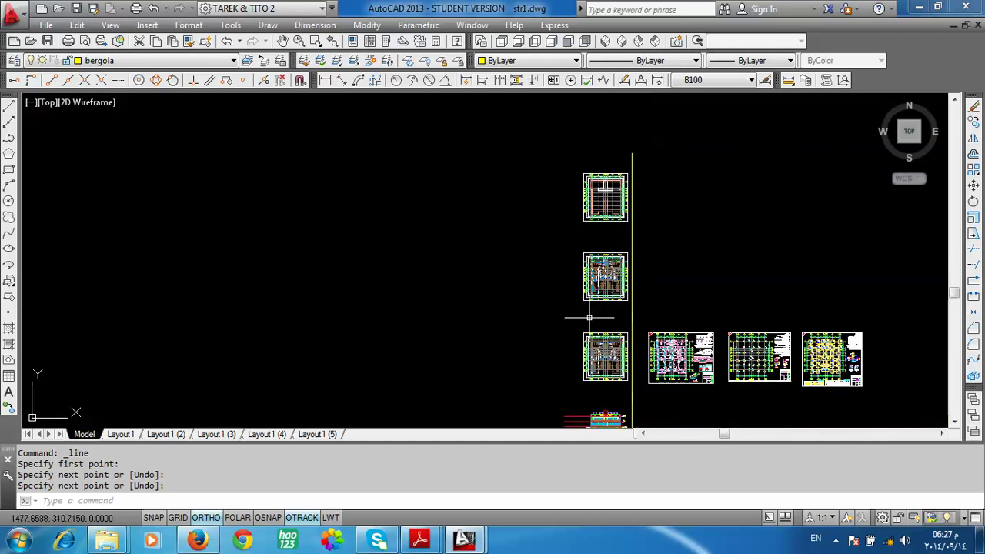
scroll(597, 350, up, 5)
scroll(627, 284, down, 3)
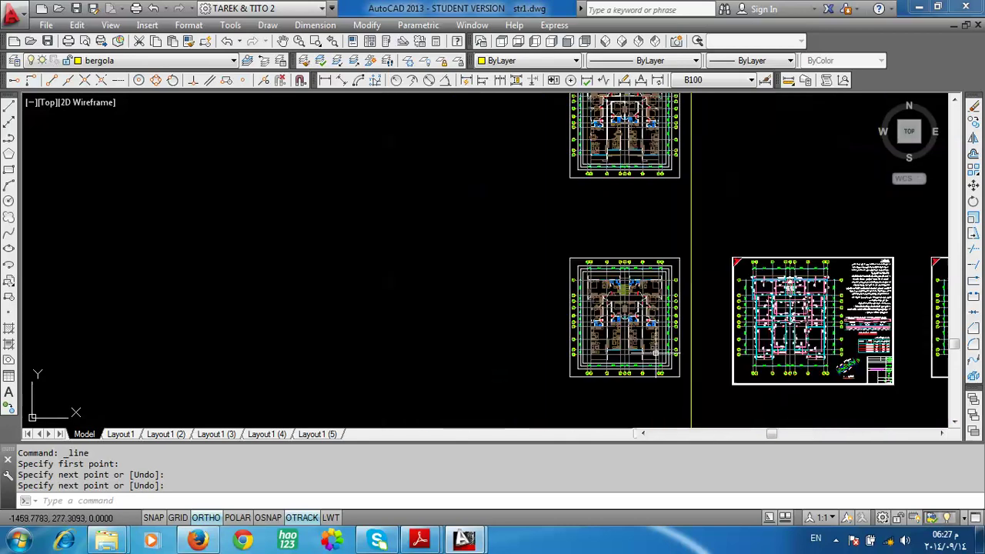
scroll(629, 195, up, 3)
scroll(627, 223, up, 2)
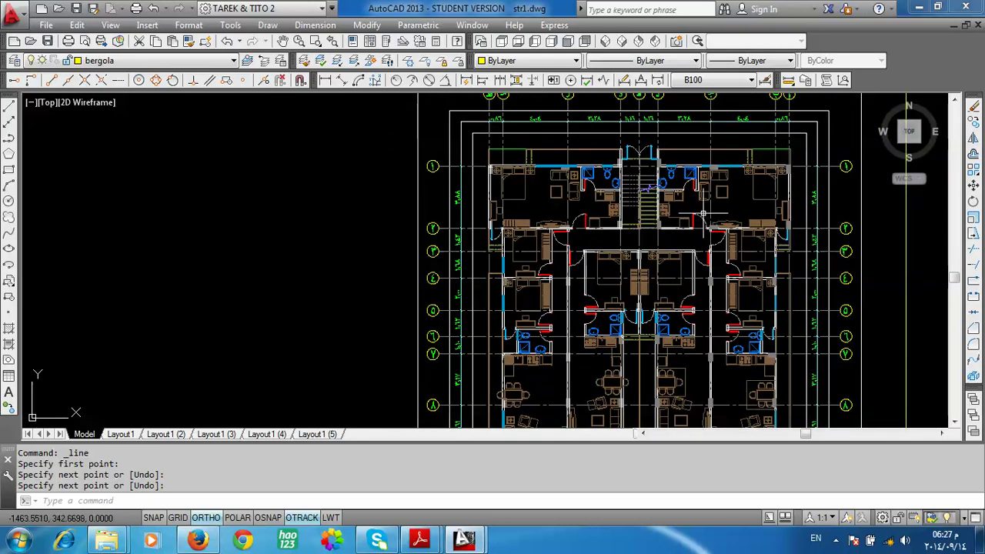
scroll(651, 189, up, 2)
scroll(639, 194, down, 3)
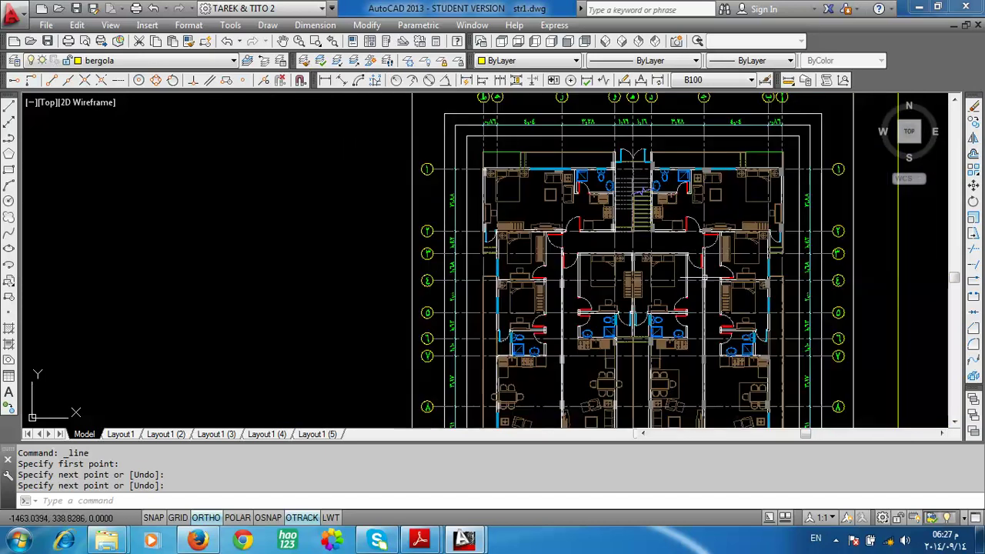
scroll(566, 238, up, 3)
scroll(566, 238, up, 2)
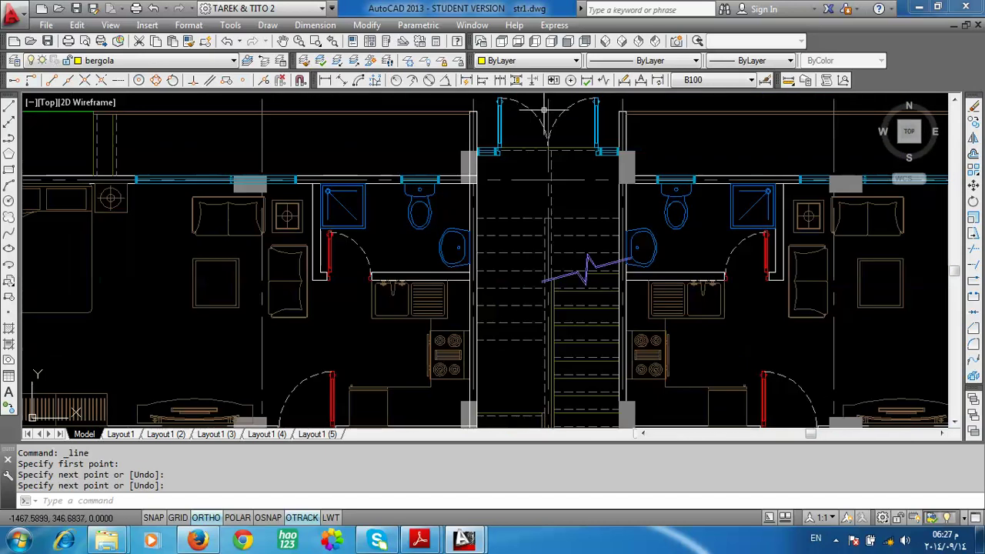
scroll(570, 100, down, 5)
middle_drag(569, 384, 570, 189)
scroll(564, 304, up, 6)
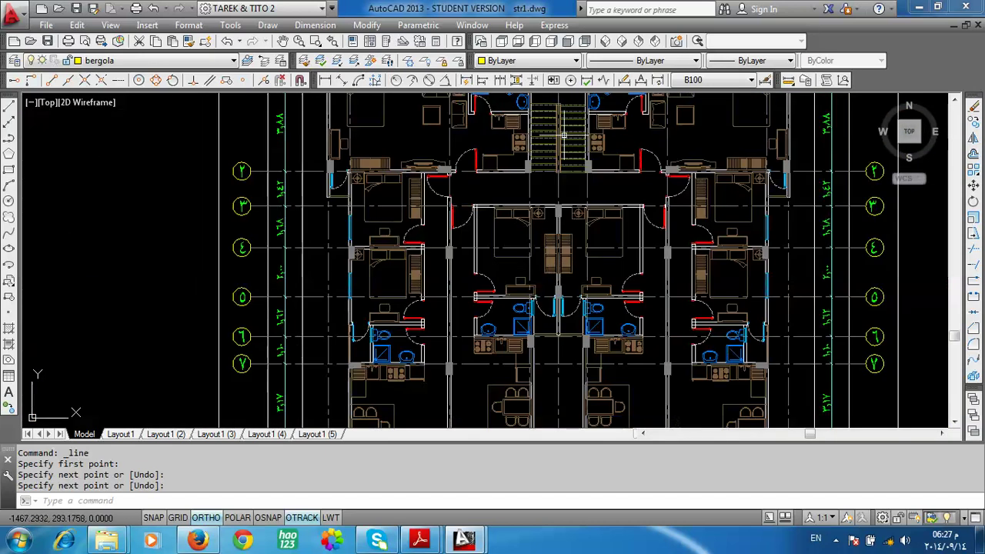
scroll(564, 304, down, 2)
scroll(563, 304, down, 4)
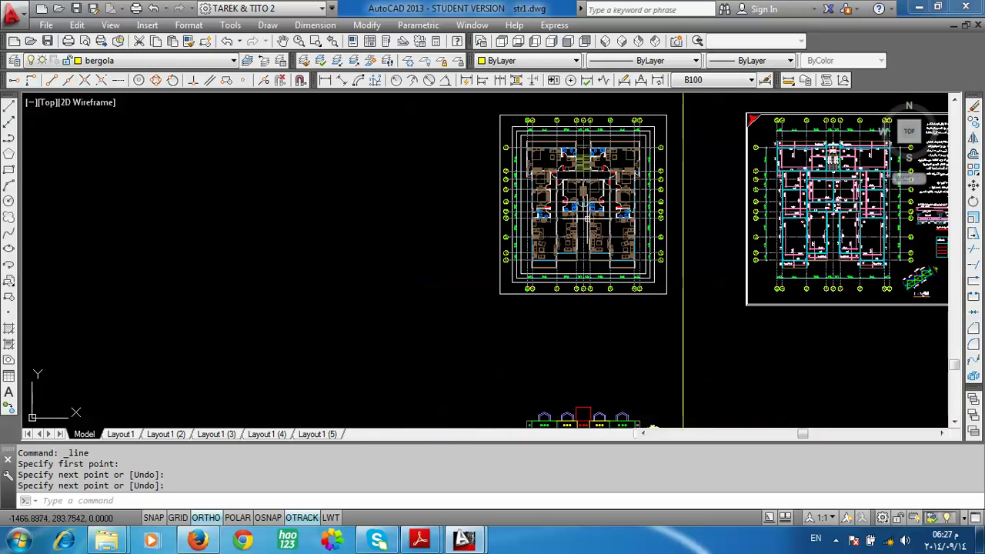
scroll(559, 312, up, 5)
scroll(553, 323, down, 5)
scroll(553, 323, down, 3)
scroll(531, 343, up, 3)
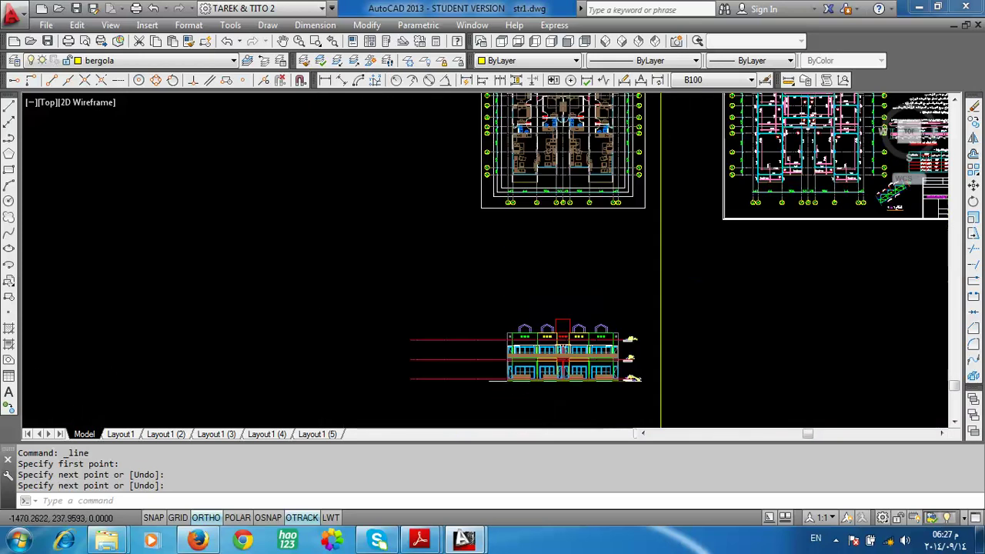
scroll(569, 315, up, 6)
middle_drag(593, 297, 597, 308)
scroll(585, 304, down, 2)
scroll(585, 305, down, 3)
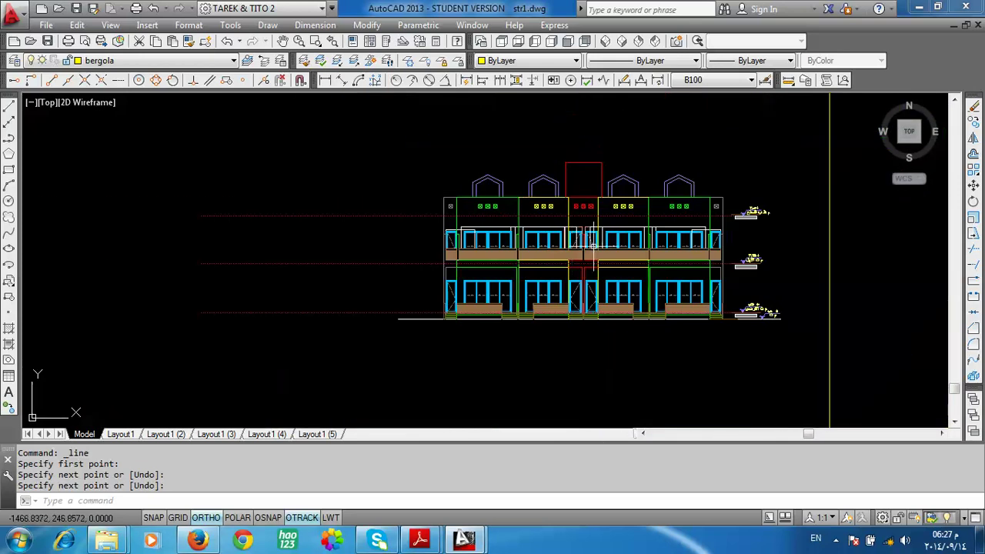
scroll(648, 392, up, 2)
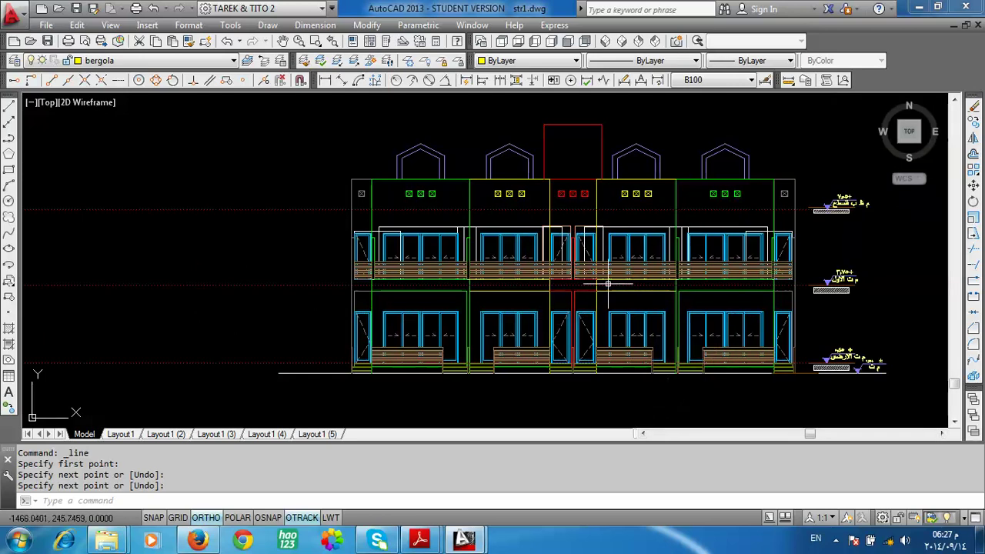
scroll(608, 284, down, 2)
Step: Pan over to the floor plans and zoom in on the ground floor plan
middle_drag(608, 284, 670, 187)
scroll(670, 187, up, 2)
scroll(652, 177, up, 2)
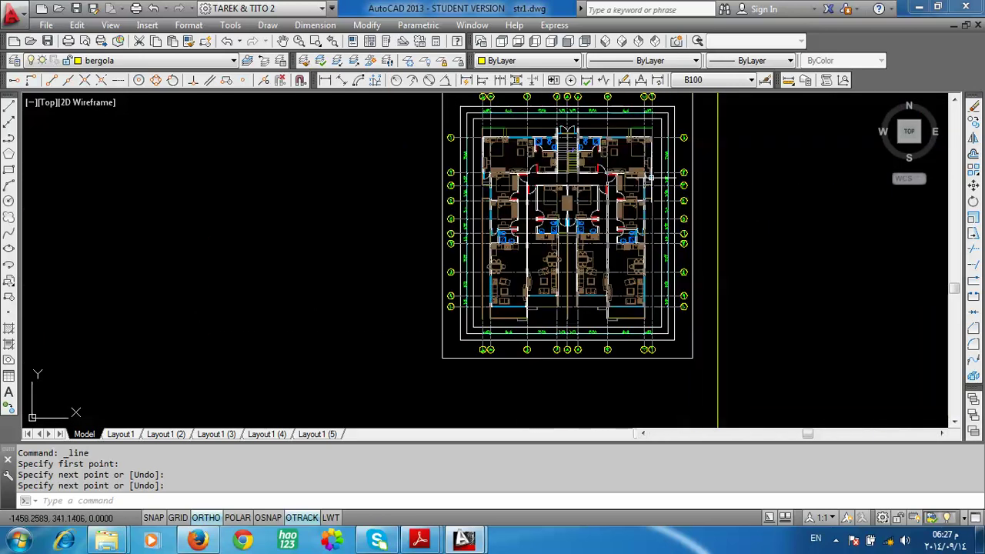
scroll(652, 177, up, 1)
scroll(649, 210, up, 1)
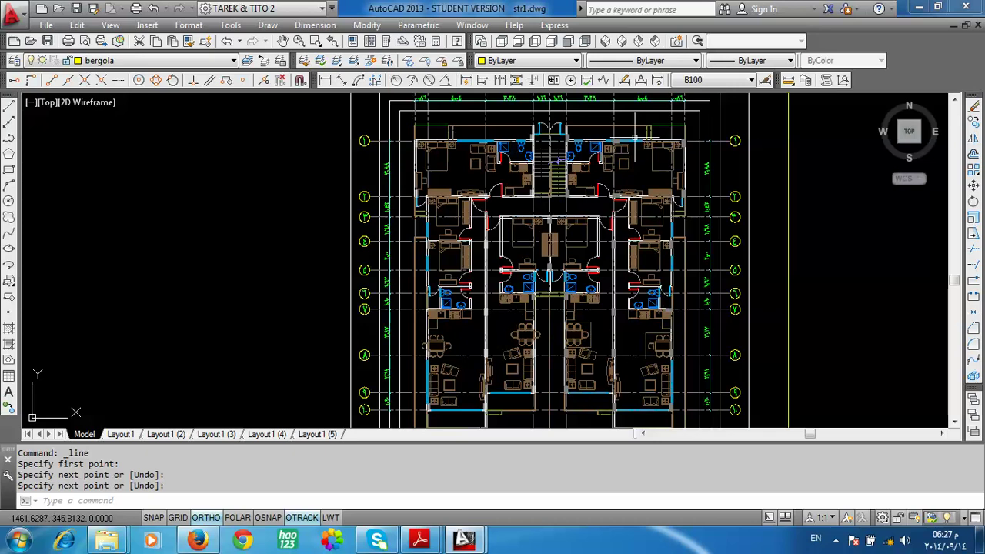
scroll(635, 139, down, 5)
scroll(699, 177, up, 2)
scroll(660, 177, up, 3)
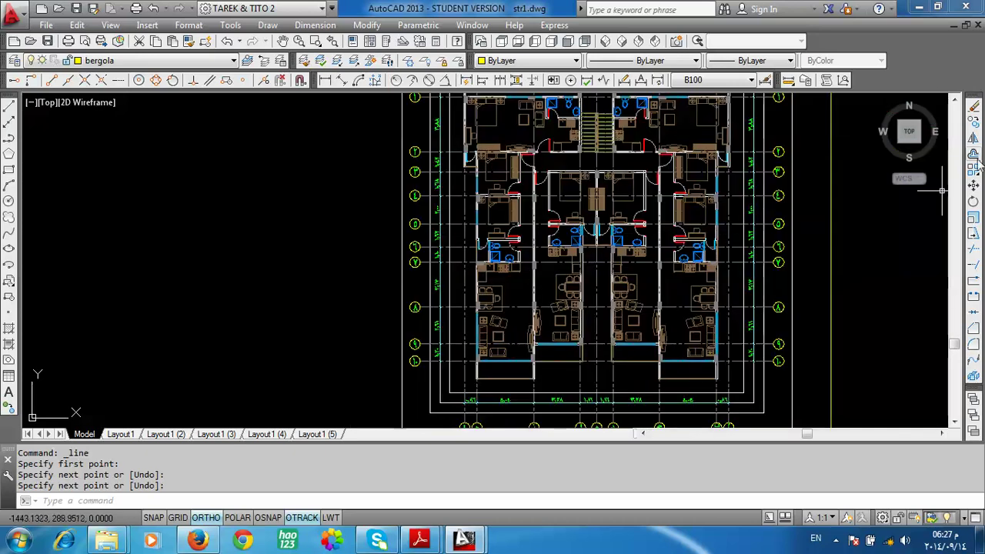
Step: Copy the window-selected floor plan and place the duplicate to the left of the original
click(974, 122)
scroll(616, 196, down, 3)
click(689, 133)
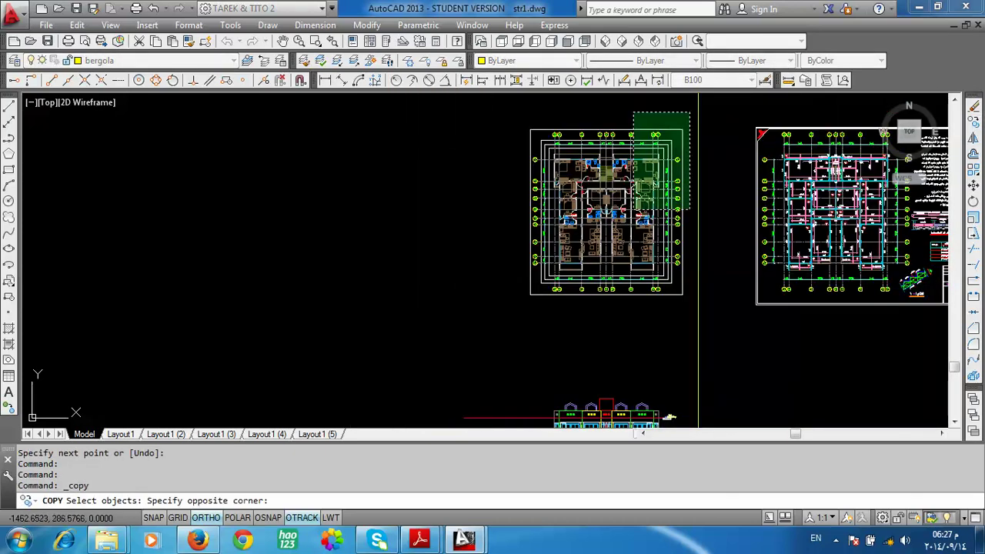
click(477, 308)
key(Return)
click(496, 294)
middle_drag(246, 277, 314, 284)
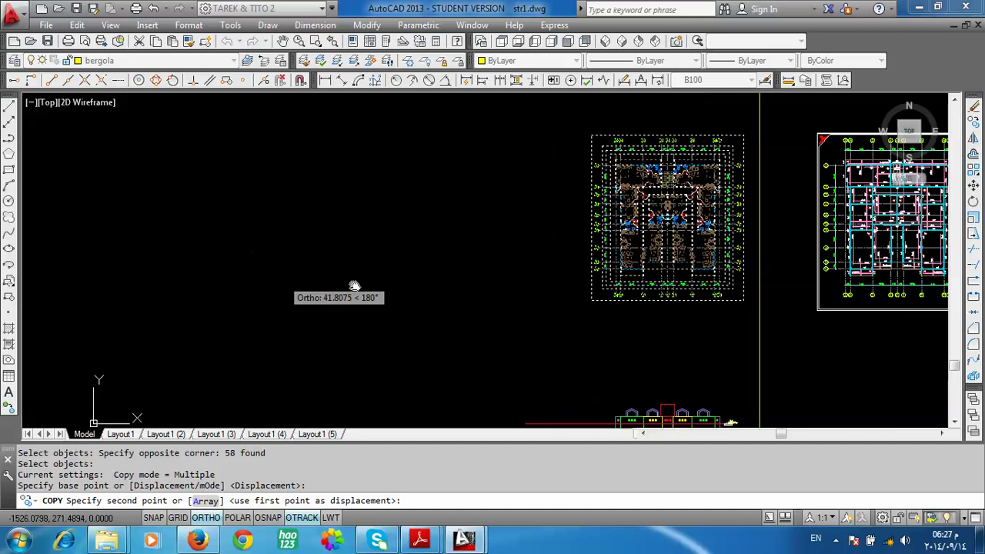
click(346, 277)
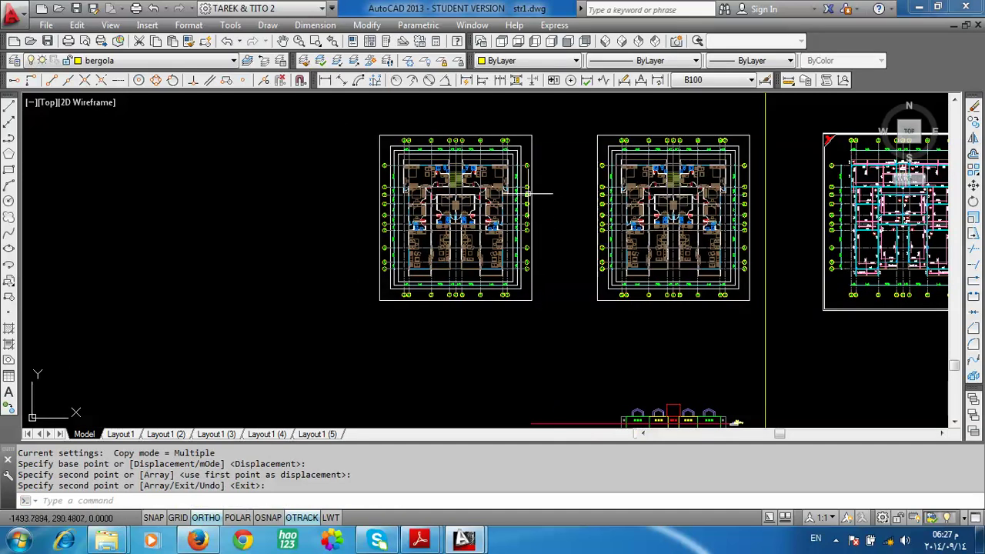
scroll(470, 179, up, 2)
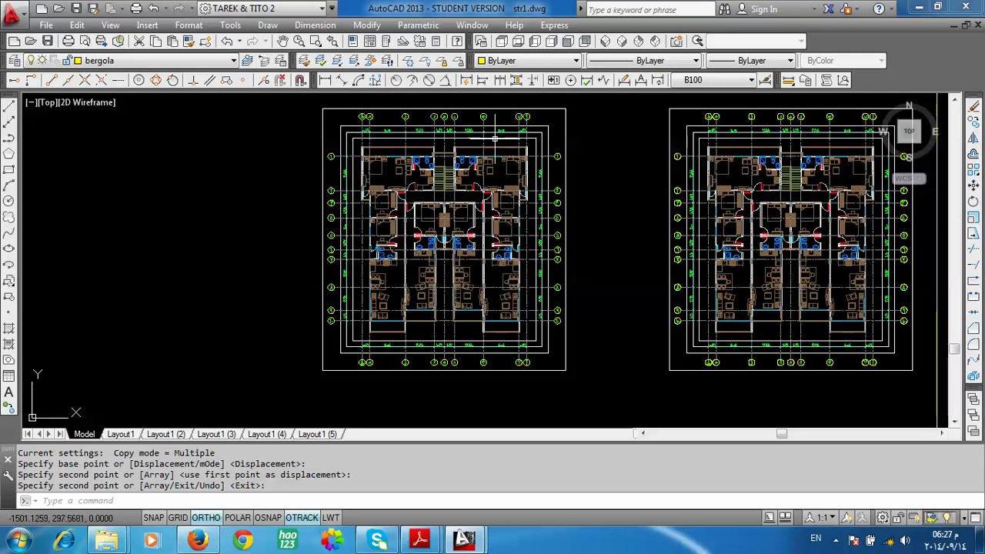
Step: Select the copied plan block and explode it into separate objects
scroll(495, 115, up, 2)
middle_drag(532, 207, 593, 234)
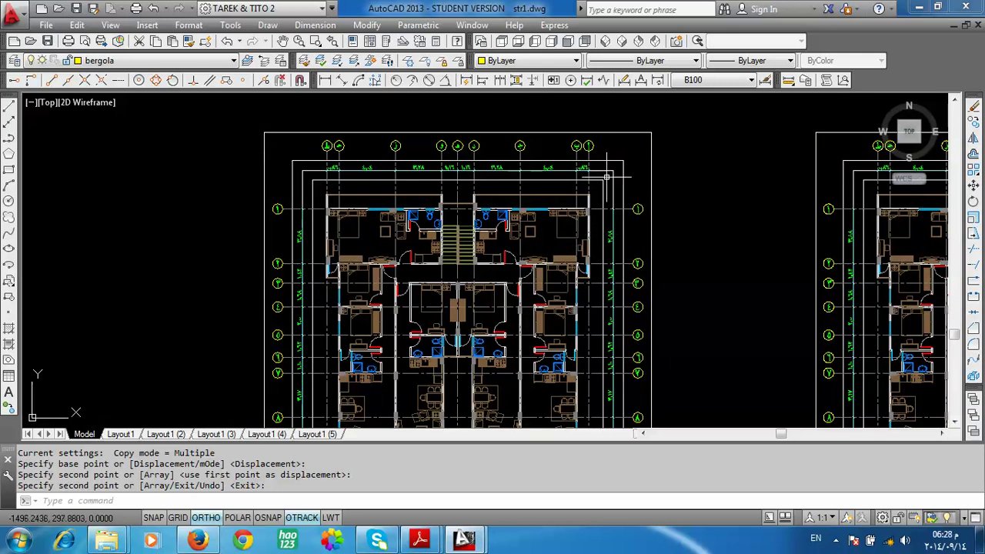
scroll(593, 231, up, 2)
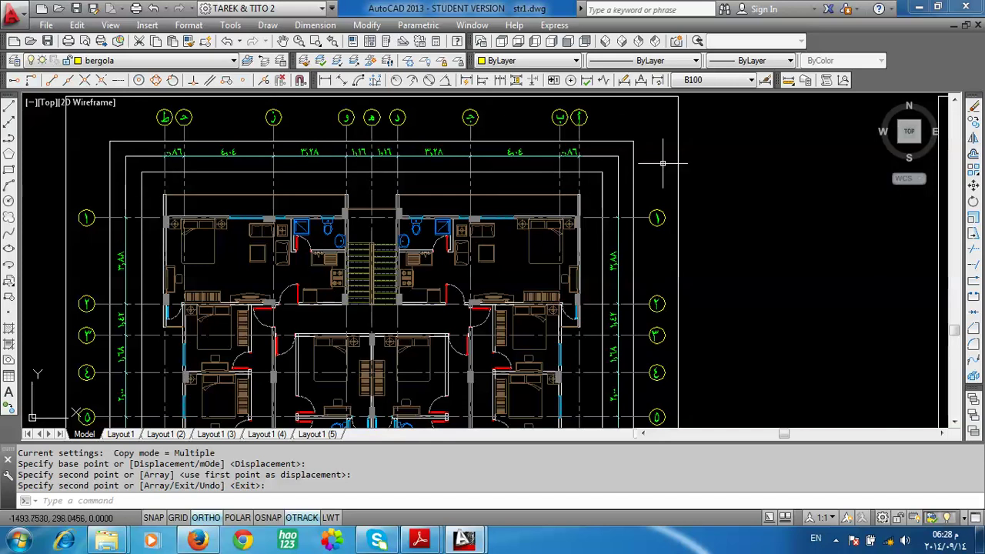
click(681, 142)
scroll(711, 105, down, 3)
click(711, 104)
scroll(711, 105, up, 2)
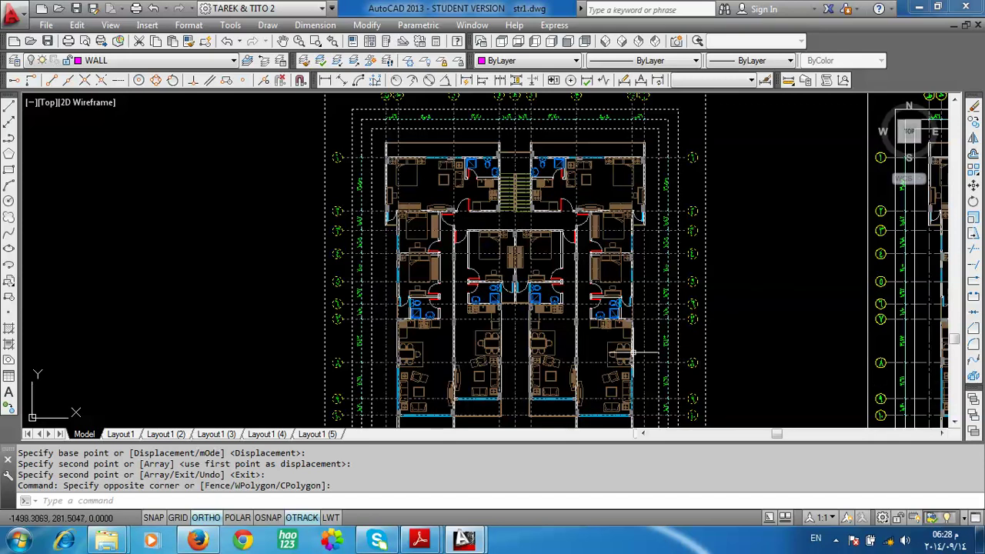
click(973, 376)
Step: Crossing-select the outer border frames and delete them
scroll(602, 230, up, 2)
scroll(603, 230, up, 1)
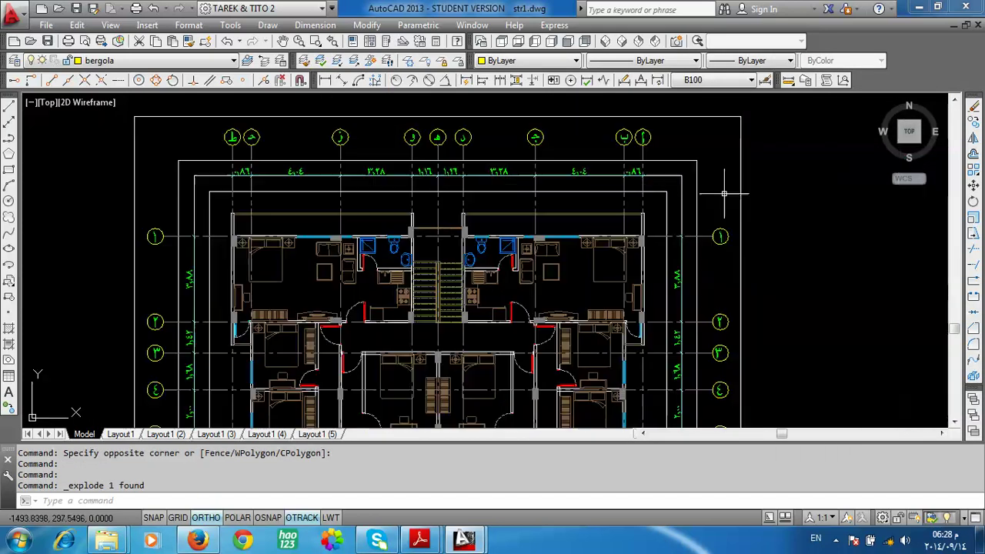
click(764, 147)
click(639, 231)
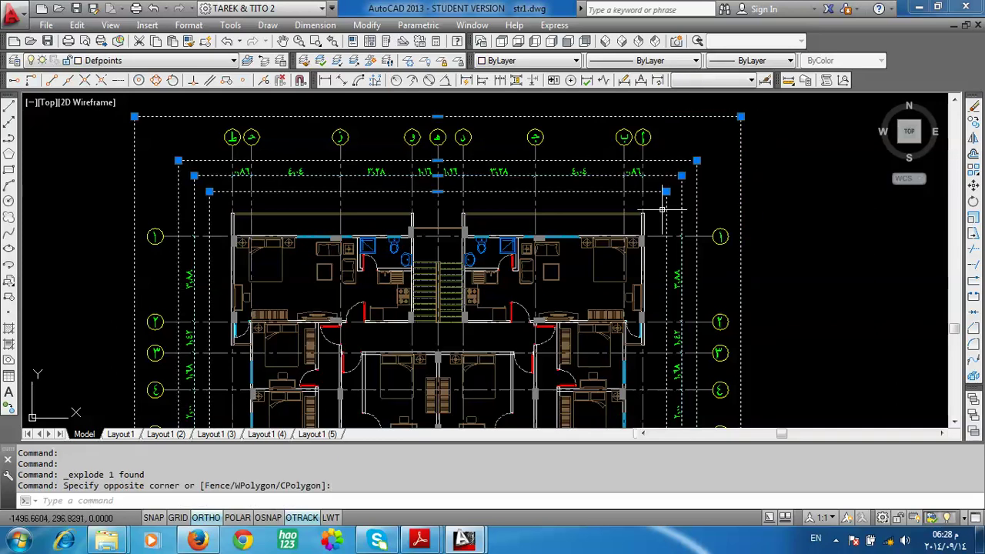
key(Delete)
scroll(691, 144, down, 2)
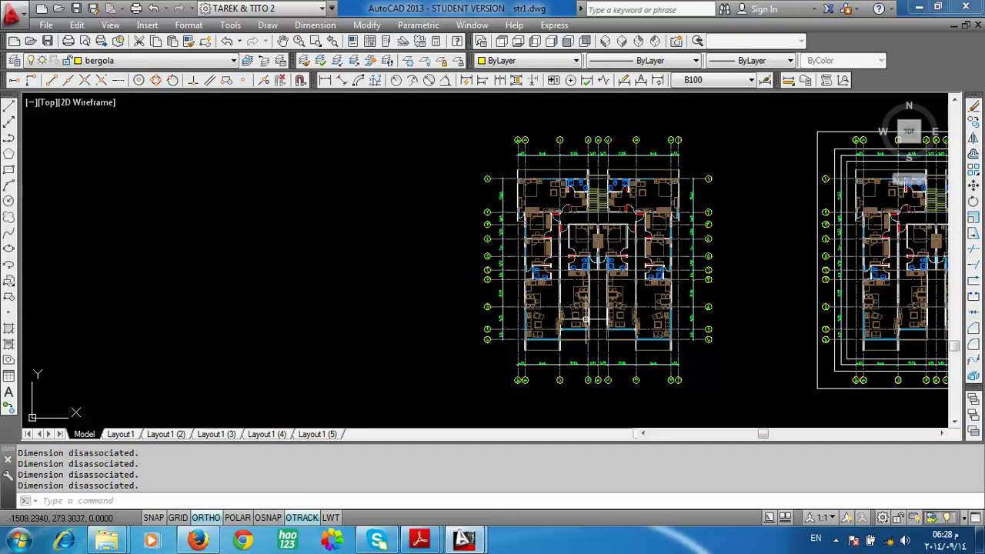
scroll(645, 176, up, 2)
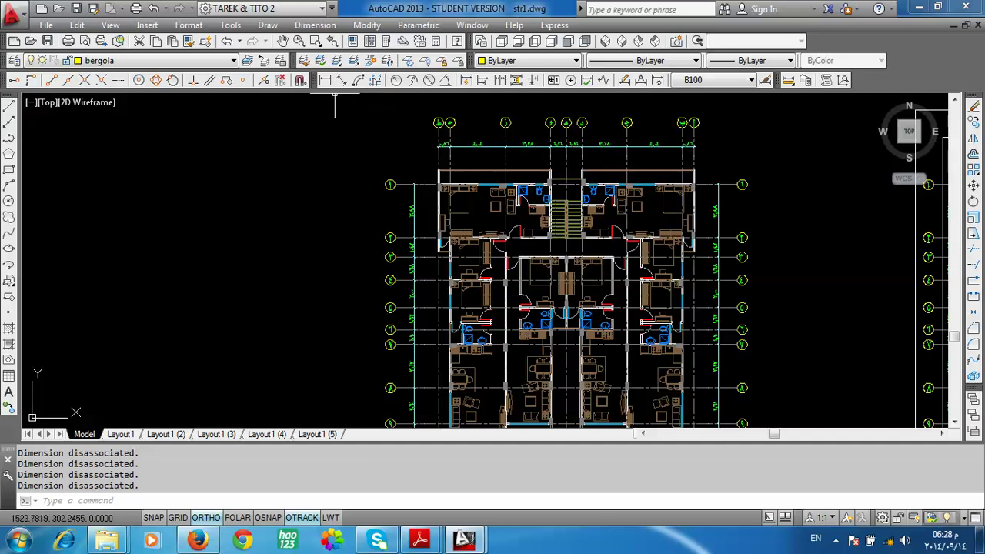
Step: Turn off layer AX with LAYOFF by picking a grid axis line
click(432, 62)
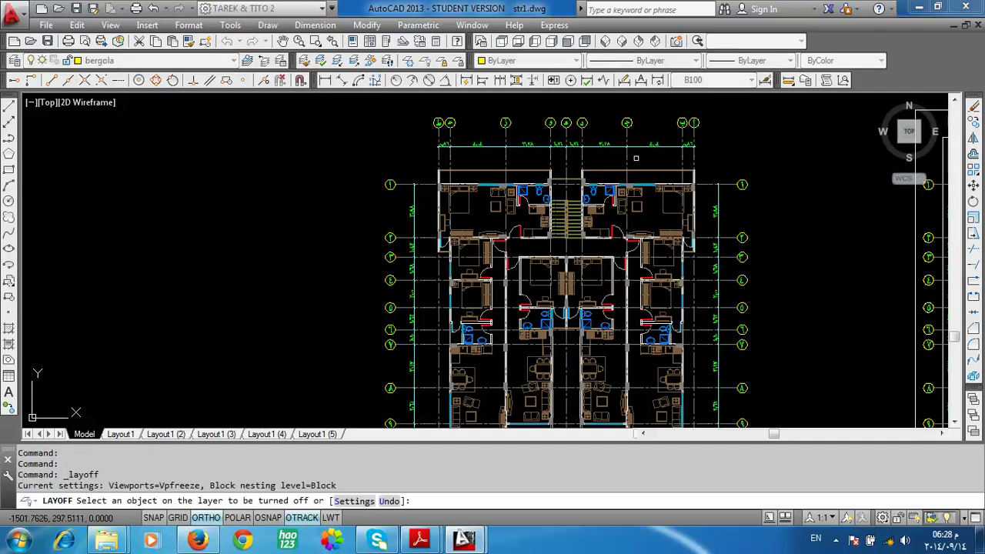
click(625, 166)
key(Return)
middle_drag(597, 354, 635, 262)
scroll(635, 266, up, 1)
scroll(633, 282, up, 1)
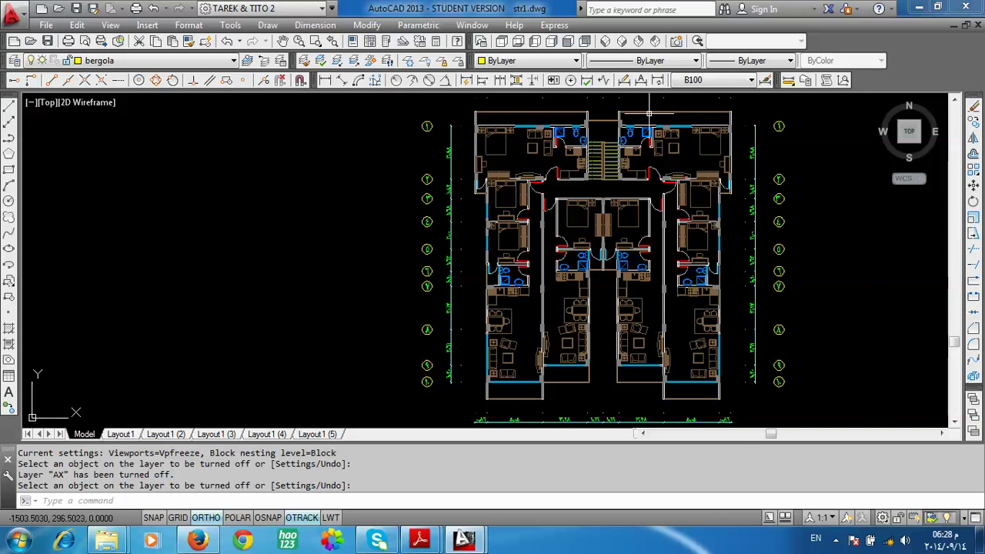
scroll(664, 137, up, 2)
scroll(664, 137, up, 2)
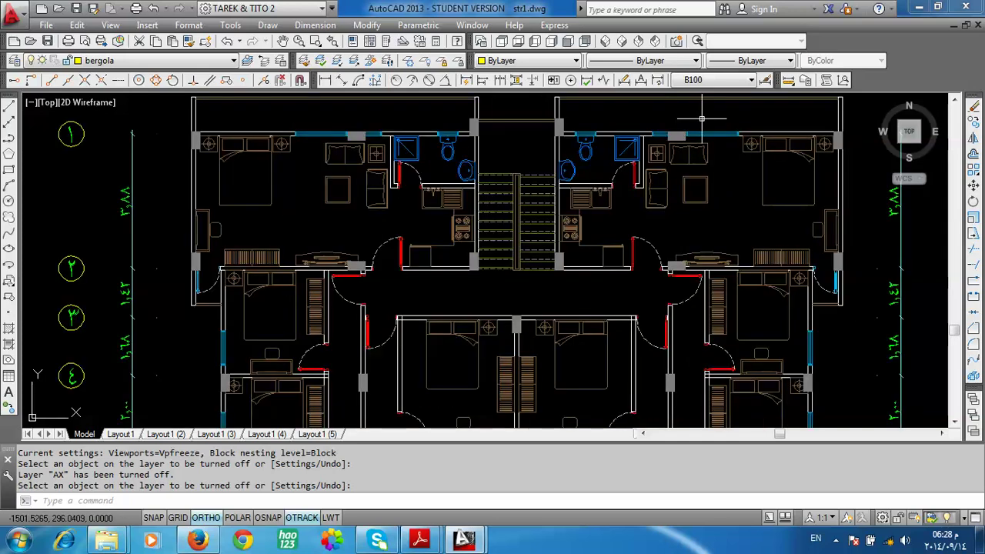
scroll(752, 137, down, 2)
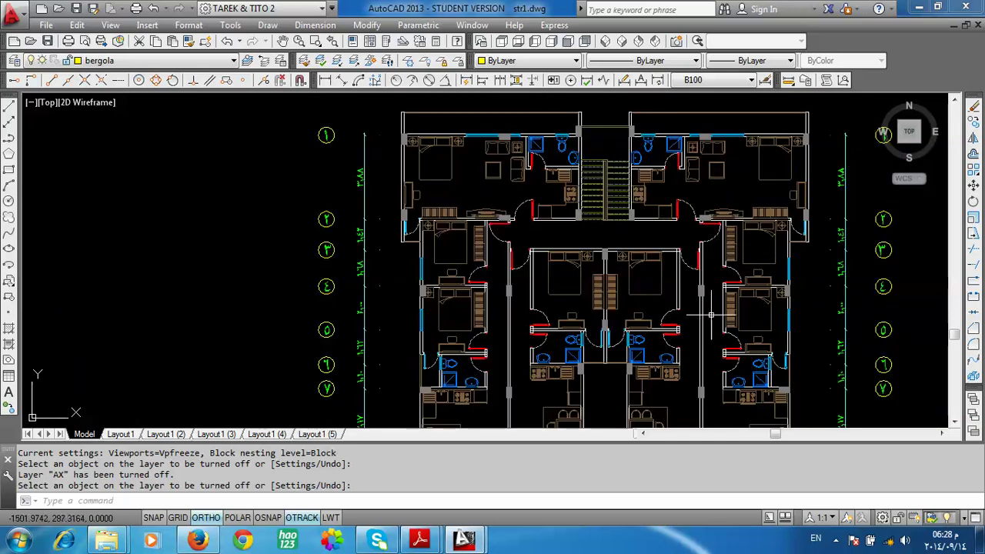
scroll(762, 134, up, 3)
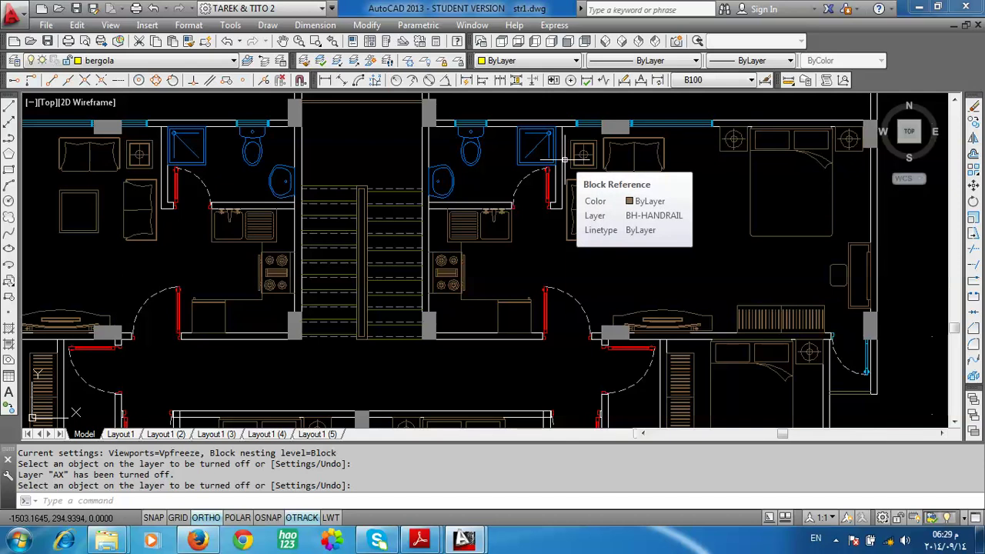
Step: Start a crossing window over the right-hand apartment, panning it further into view
click(769, 220)
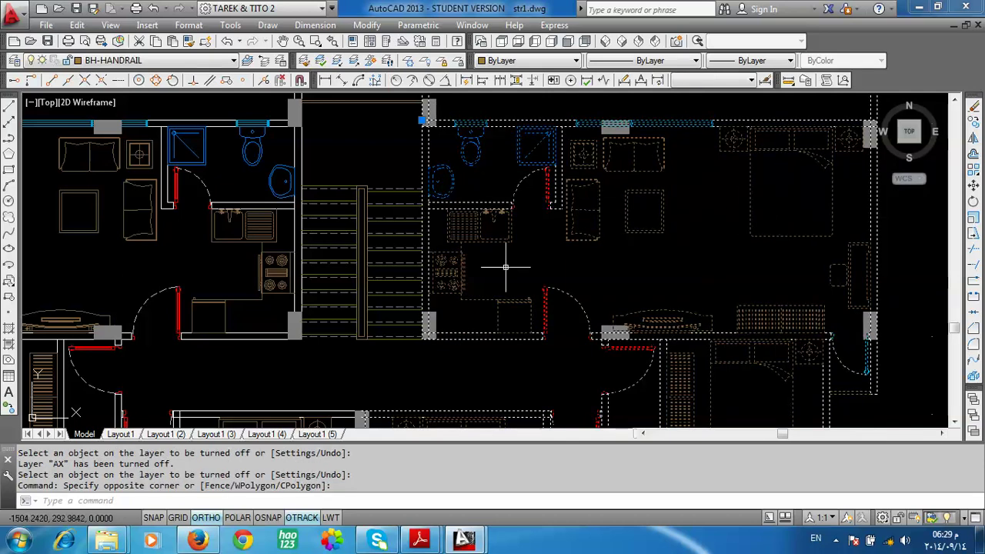
scroll(631, 146, down, 5)
scroll(626, 150, up, 3)
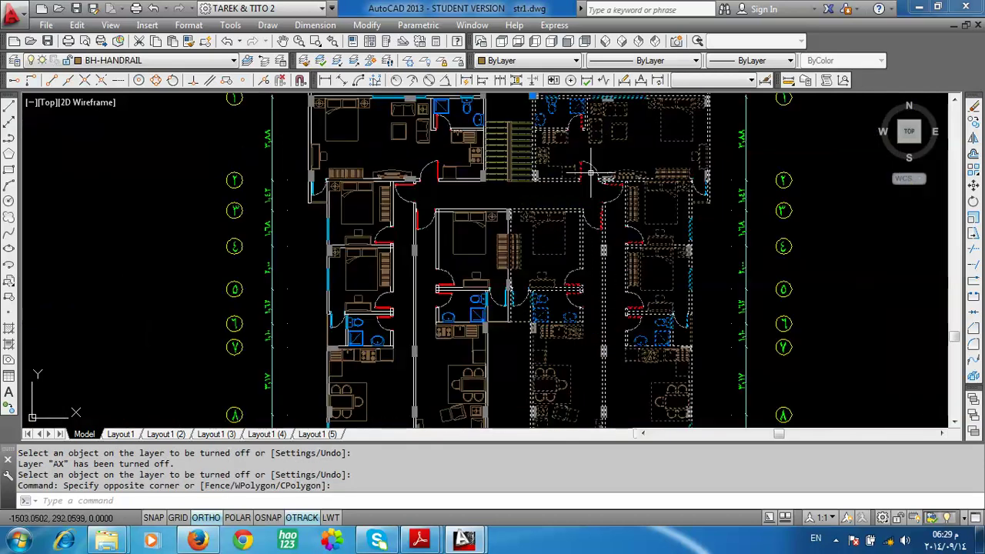
mouse_move(591, 174)
middle_down()
mouse_move(673, 213)
mouse_move(671, 247)
middle_up()
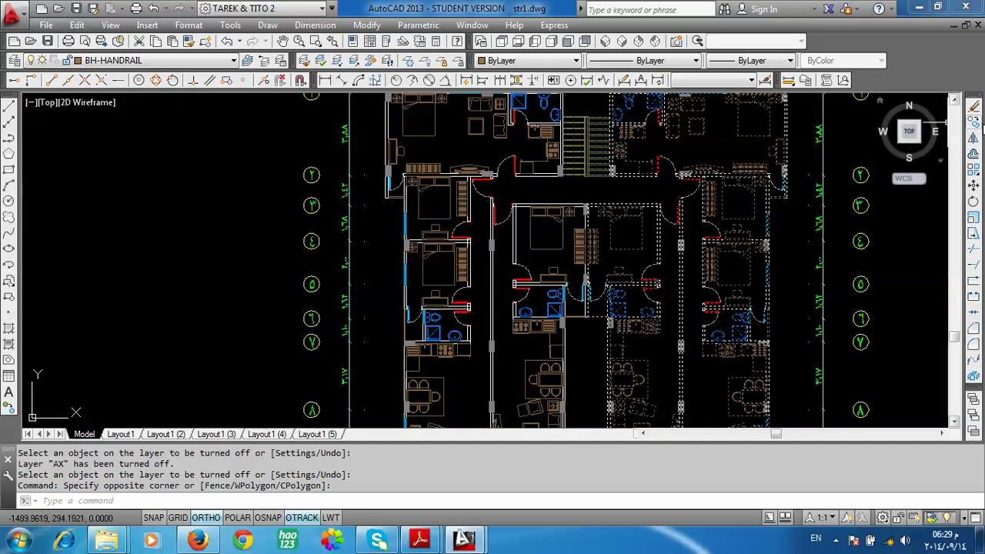
Step: Zoom to the left building and explode the copied apartment block
scroll(567, 225, down, 5)
scroll(570, 228, up, 2)
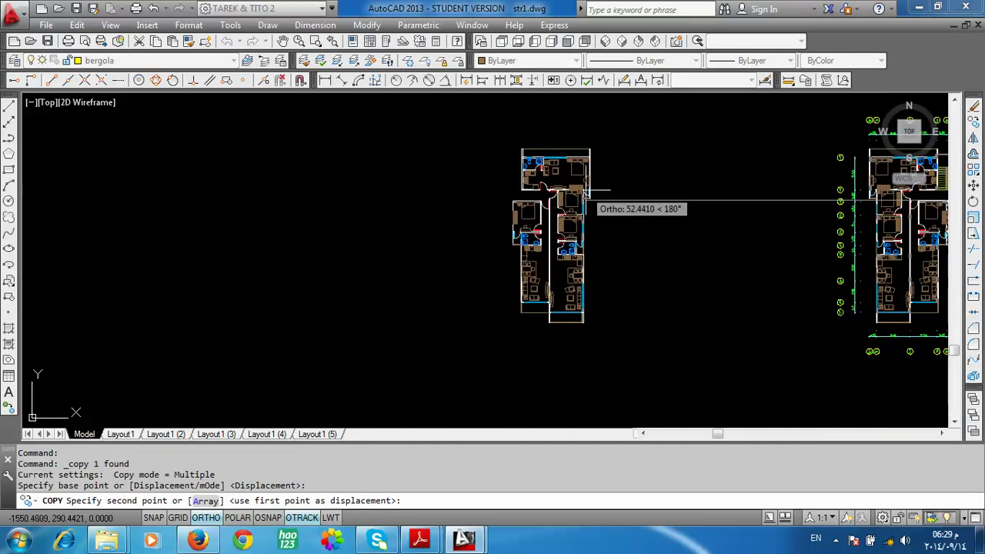
scroll(605, 127, up, 5)
scroll(605, 127, down, 4)
scroll(612, 158, up, 2)
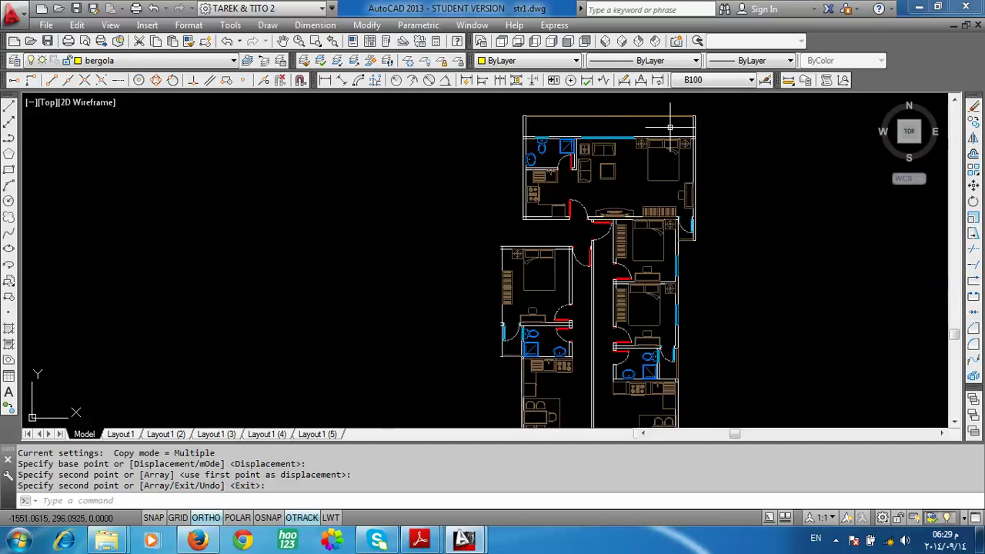
scroll(543, 121, down, 2)
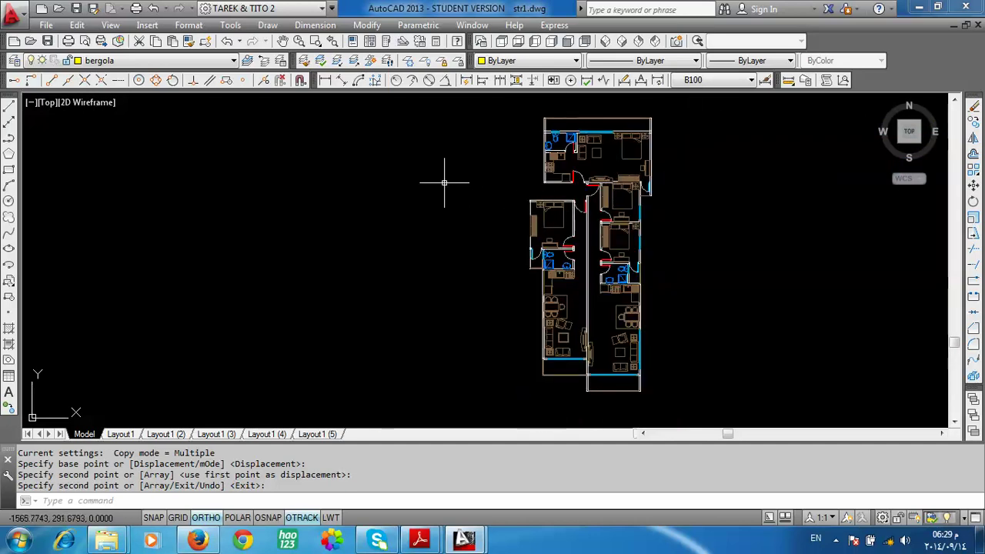
scroll(473, 245, down, 4)
scroll(797, 202, up, 4)
scroll(492, 273, down, 4)
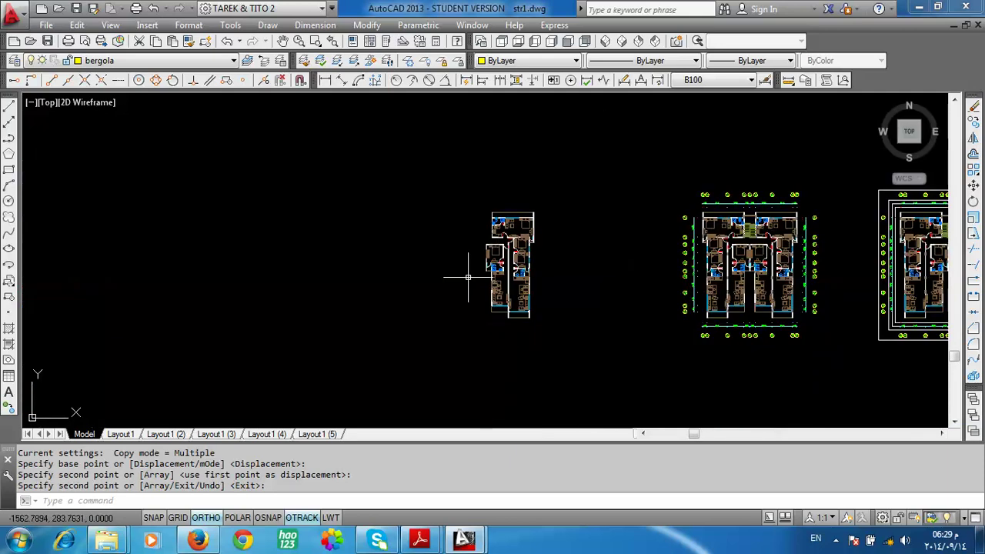
scroll(480, 248, up, 2)
scroll(509, 237, up, 4)
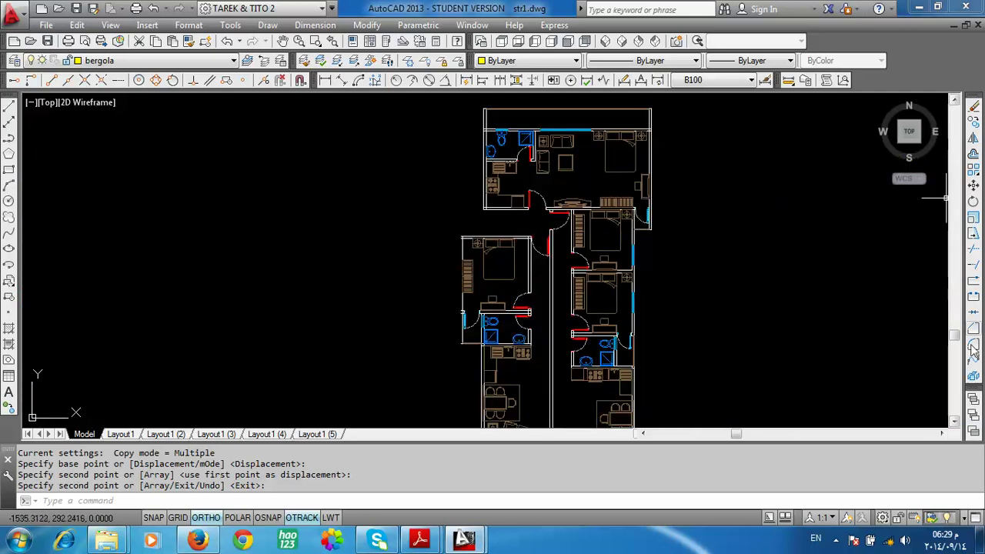
key(Return)
click(974, 376)
drag(919, 362, 619, 174)
key(Return)
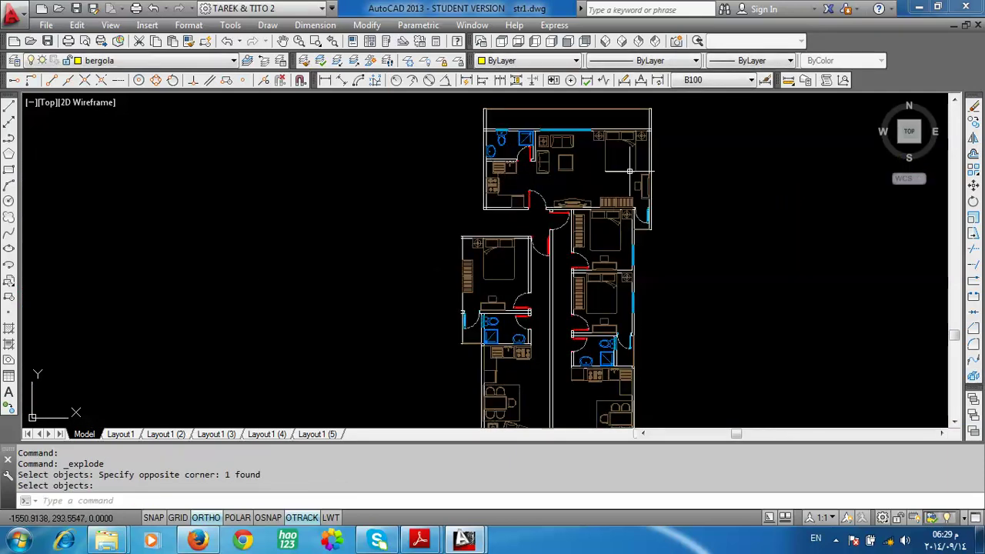
scroll(619, 174, up, 5)
scroll(626, 131, up, 2)
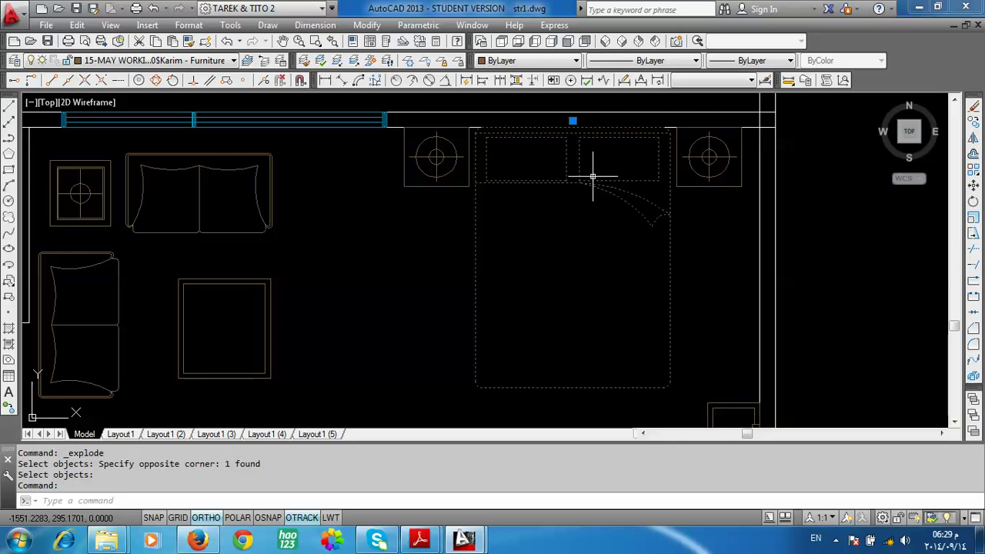
Step: Window-select the bed and nightstand and copy them with Ctrl+C
click(698, 159)
scroll(769, 153, down, 3)
scroll(524, 182, up, 3)
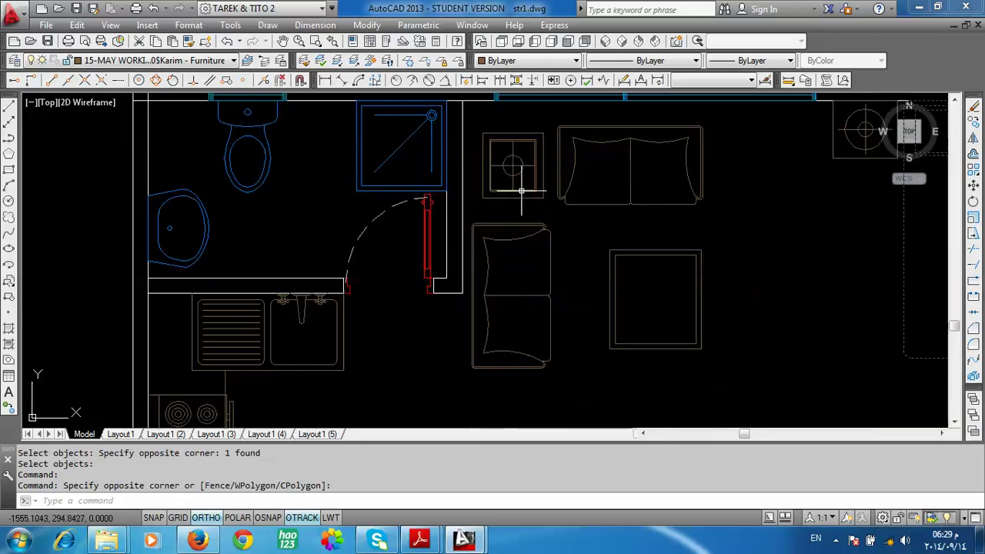
scroll(297, 326, down, 1)
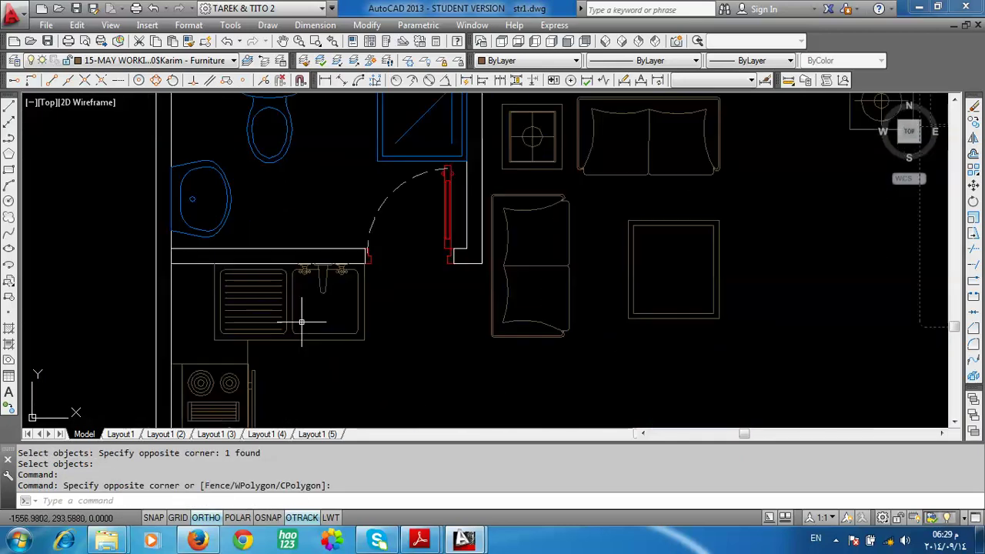
scroll(247, 271, down, 1)
scroll(247, 271, down, 2)
scroll(247, 271, down, 2)
scroll(516, 285, down, 1)
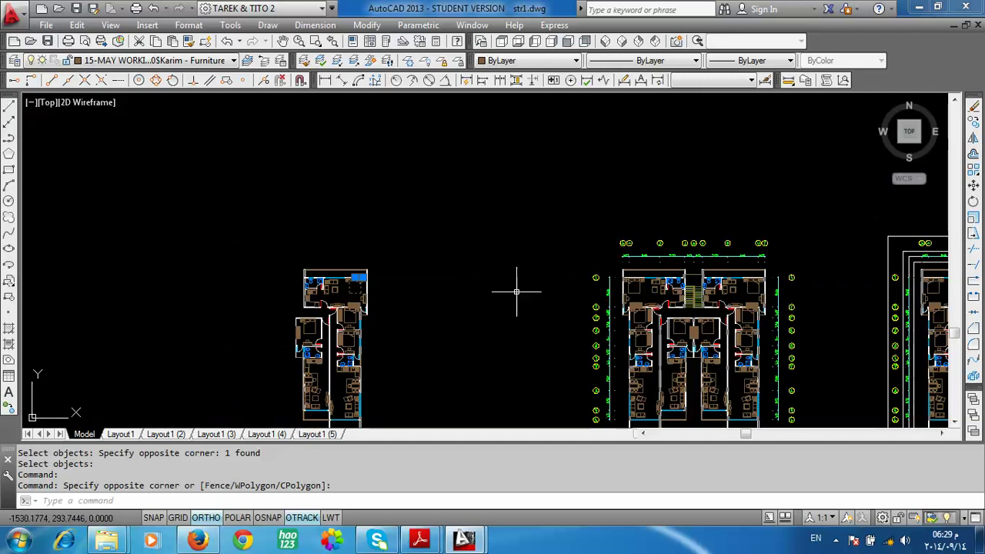
mouse_move(517, 285)
middle_down()
mouse_move(576, 307)
mouse_move(451, 292)
middle_up()
scroll(282, 275, up, 4)
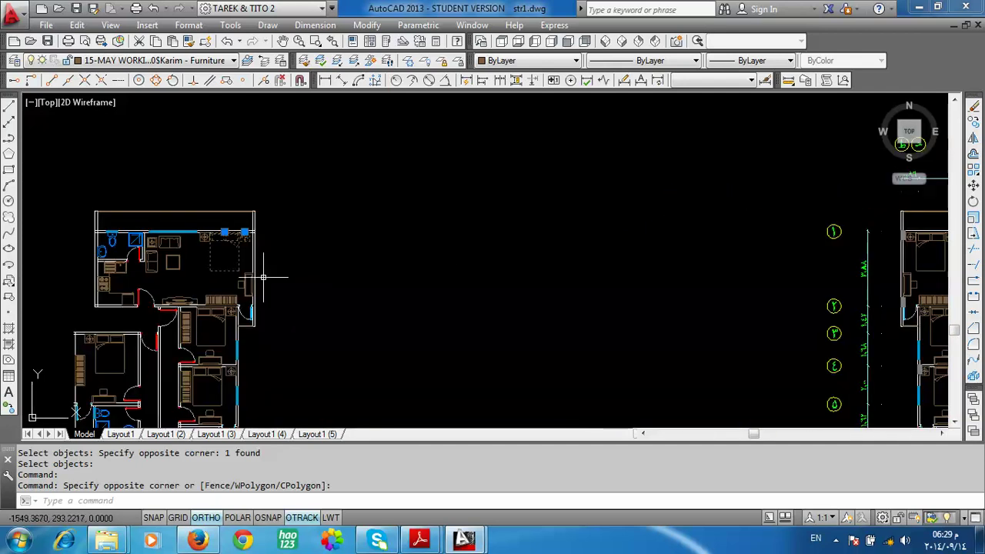
key(ctrl+c)
click(472, 25)
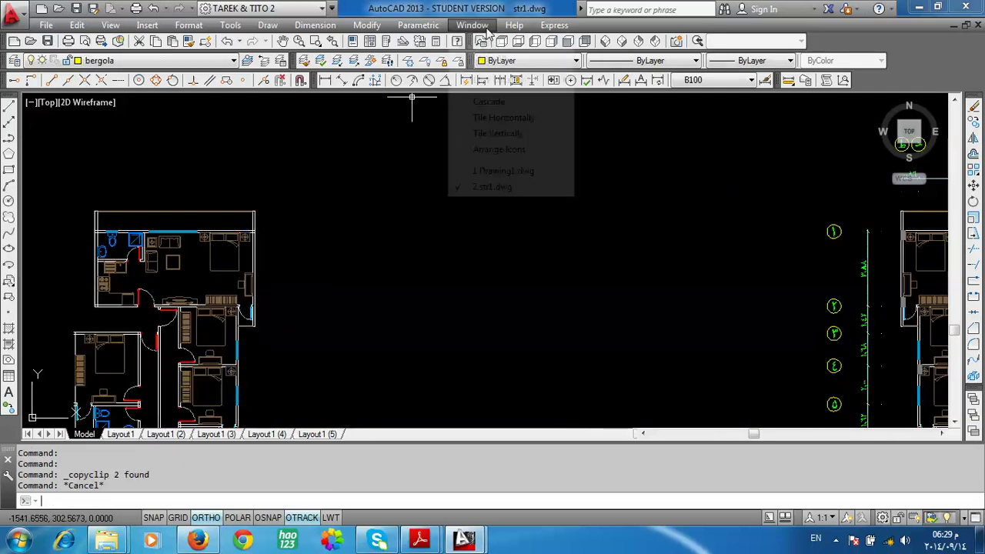
click(504, 171)
key(ctrl+v)
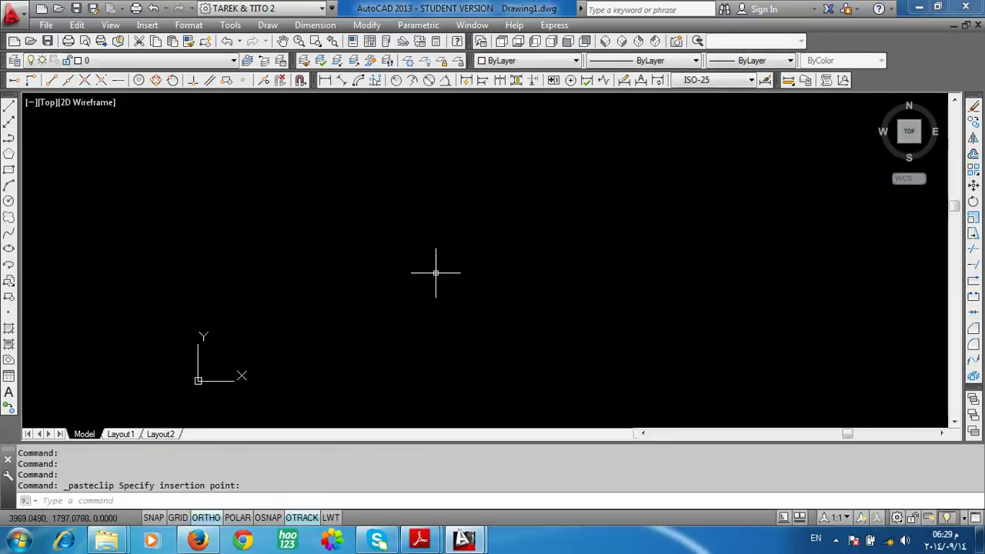
scroll(392, 347, up, 10)
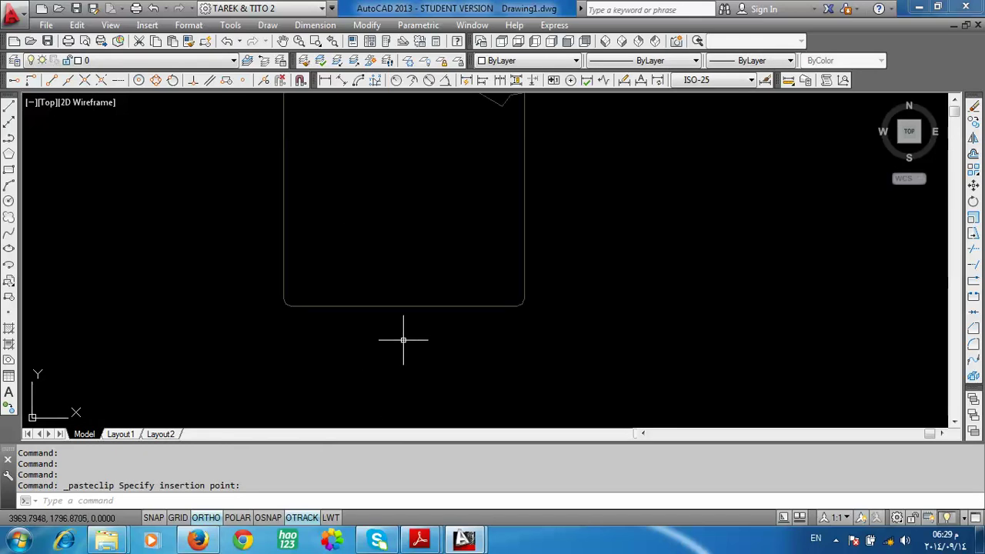
scroll(439, 284, down, 2)
click(477, 228)
click(508, 162)
scroll(501, 246, down, 3)
click(501, 247)
key(Delete)
scroll(520, 200, up, 3)
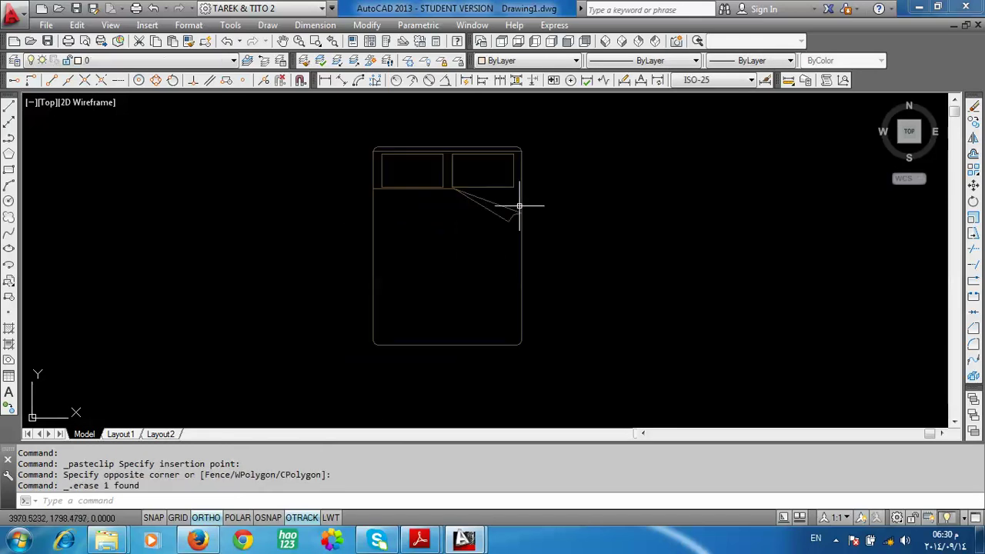
click(477, 240)
click(406, 172)
key(Delete)
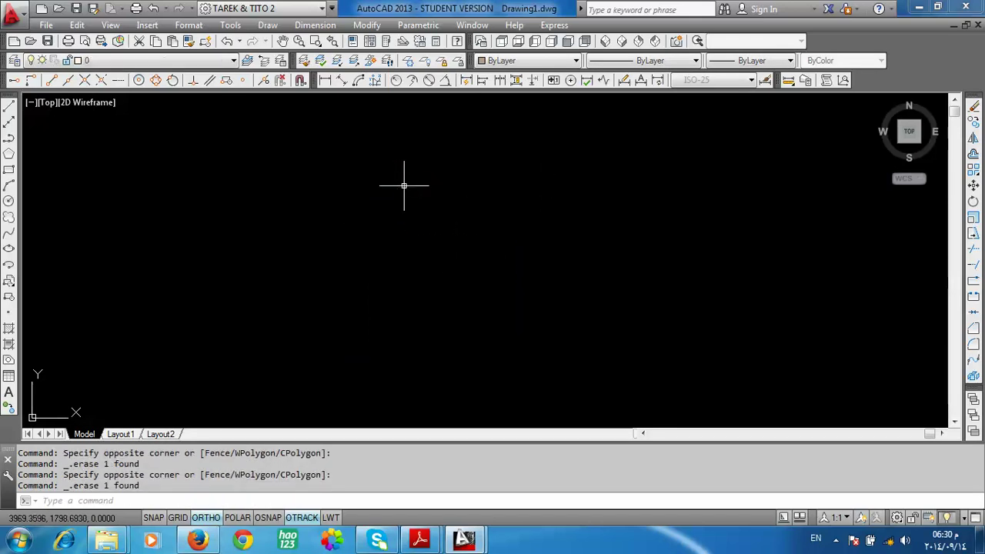
click(471, 25)
click(505, 170)
click(472, 24)
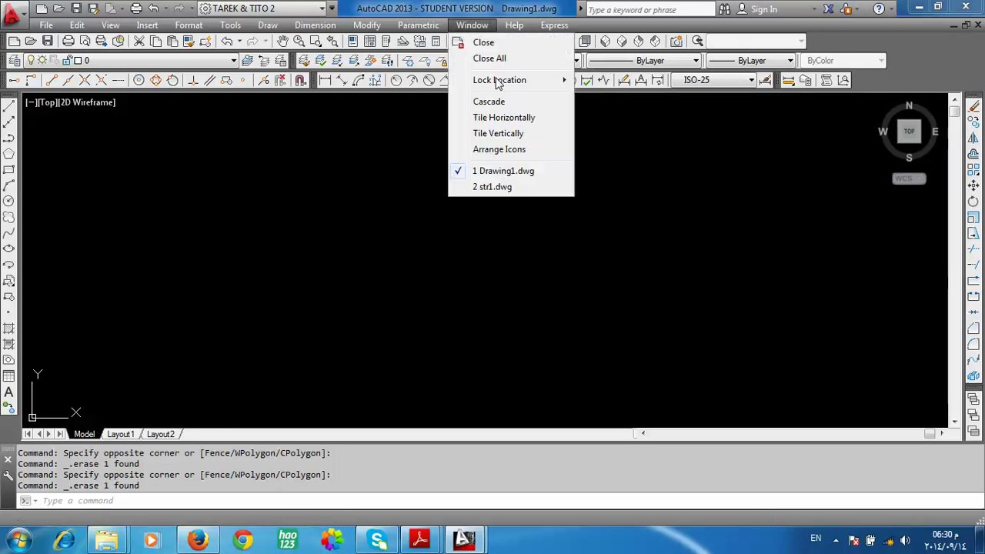
click(508, 187)
scroll(600, 213, down, 3)
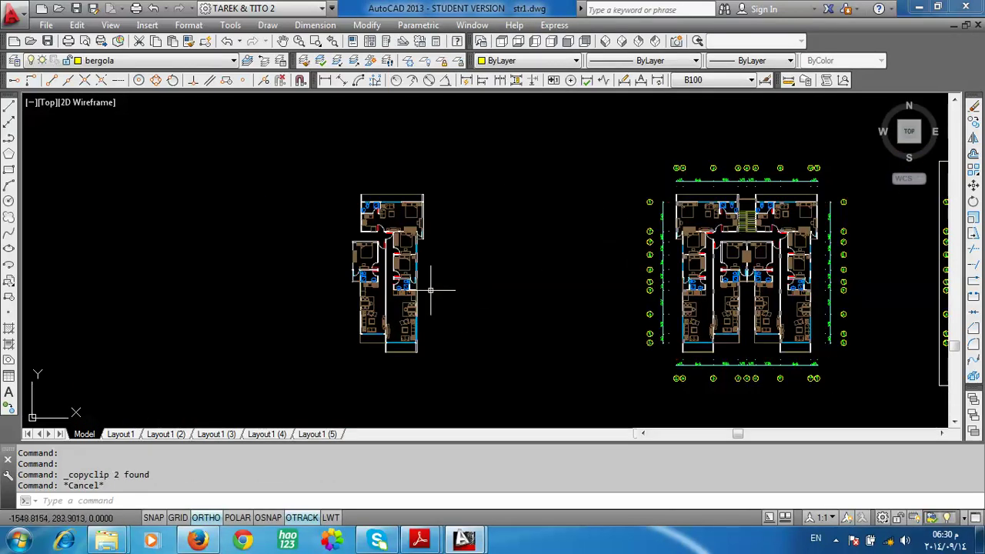
Step: Crossing-select the smaller floor plan on the left and delete it
click(476, 167)
click(311, 381)
key(Delete)
Step: Select the main floor plan block and explode it into separate objects
scroll(771, 200, up, 3)
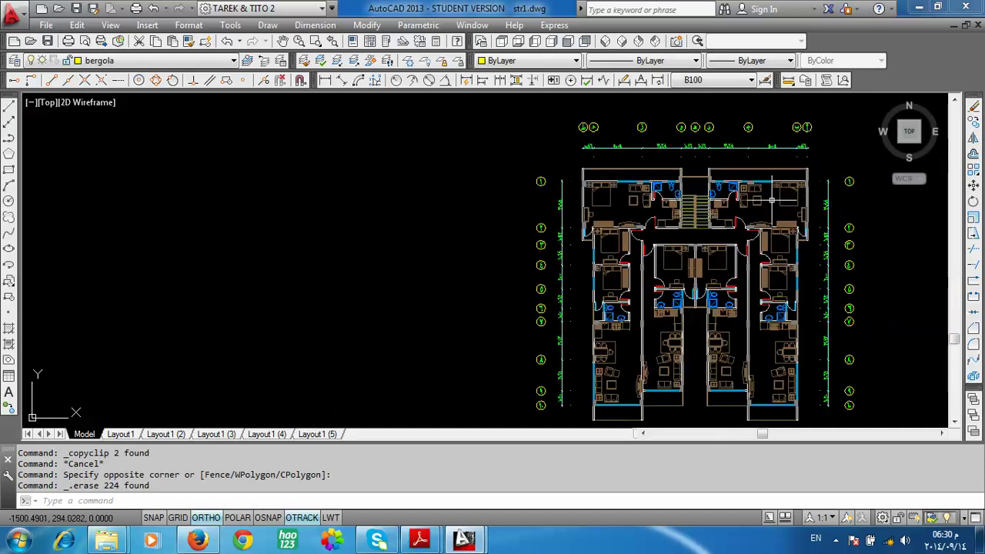
scroll(771, 200, up, 2)
middle_drag(771, 200, 739, 165)
click(470, 191)
click(254, 408)
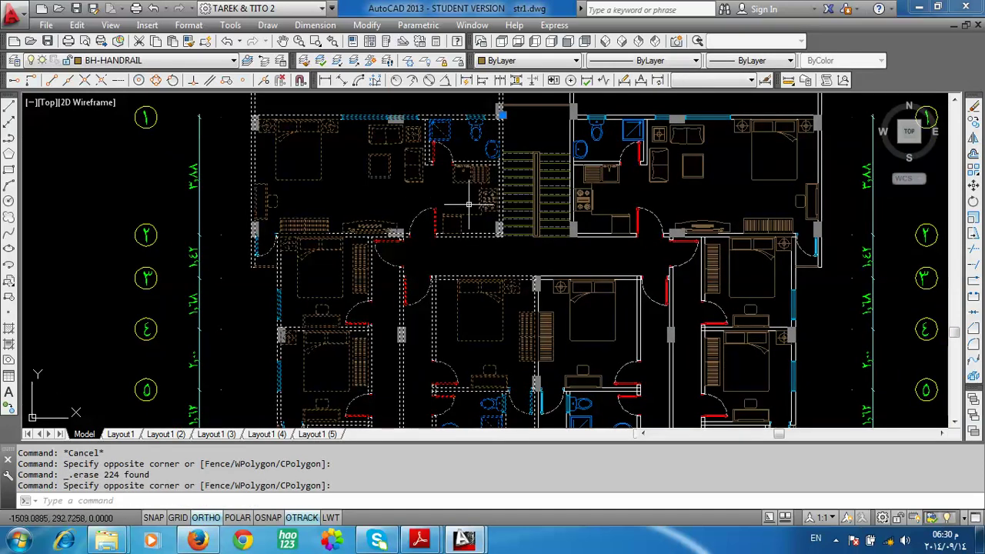
click(974, 398)
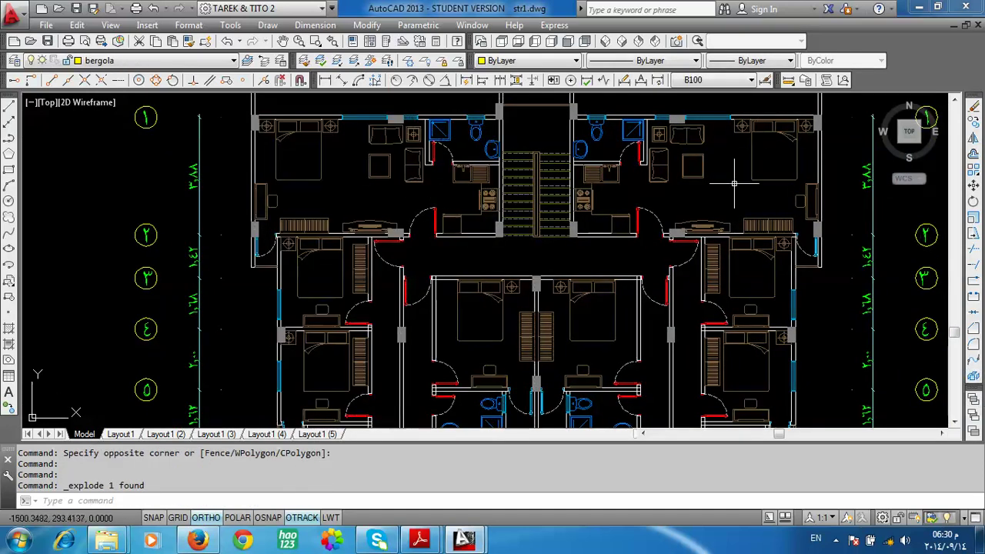
scroll(562, 192, up, 1)
scroll(712, 169, up, 1)
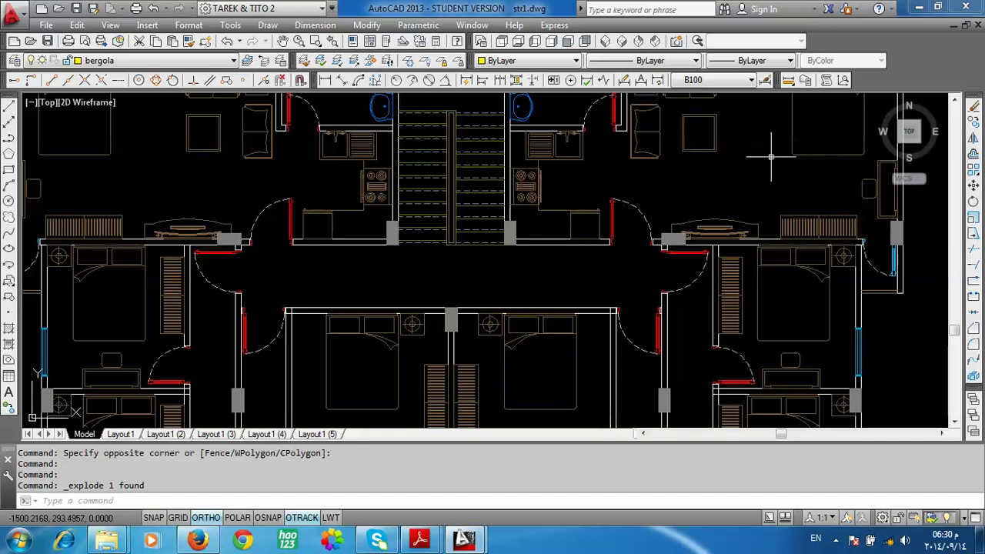
scroll(766, 235, down, 3)
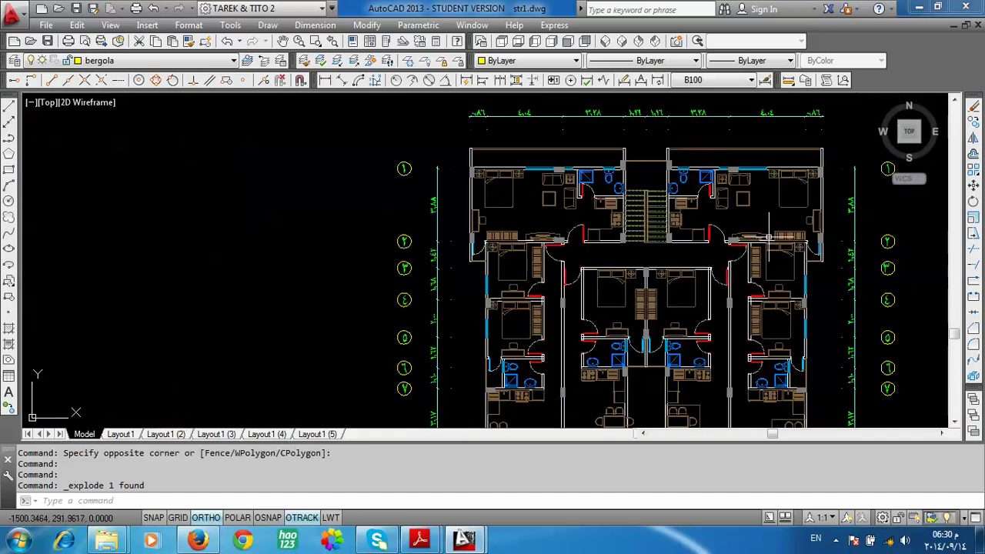
Step: Try isolating, then exploding, the right-hand apartment block before cancelling the command
click(336, 61)
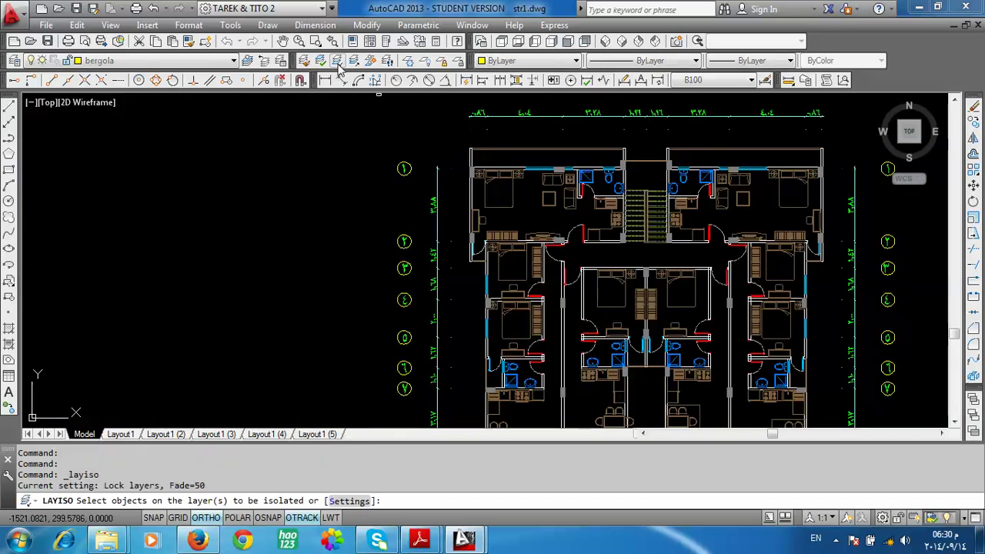
click(738, 194)
click(734, 197)
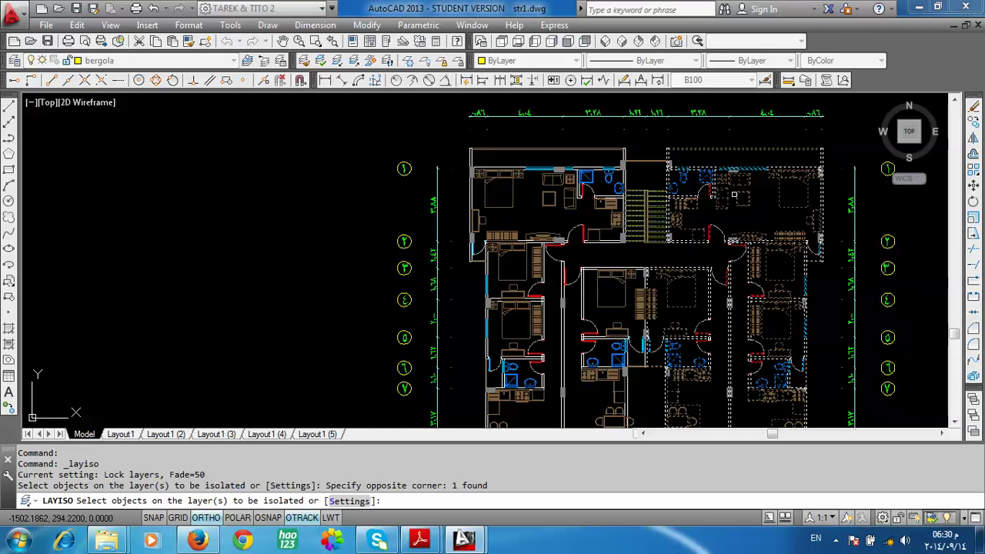
key(Escape)
click(973, 377)
click(750, 216)
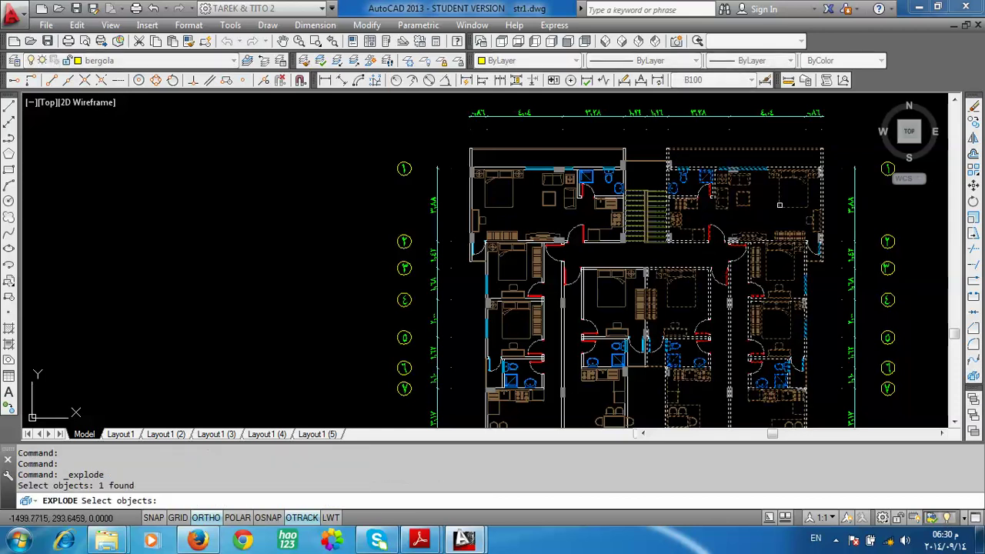
click(750, 215)
key(Escape)
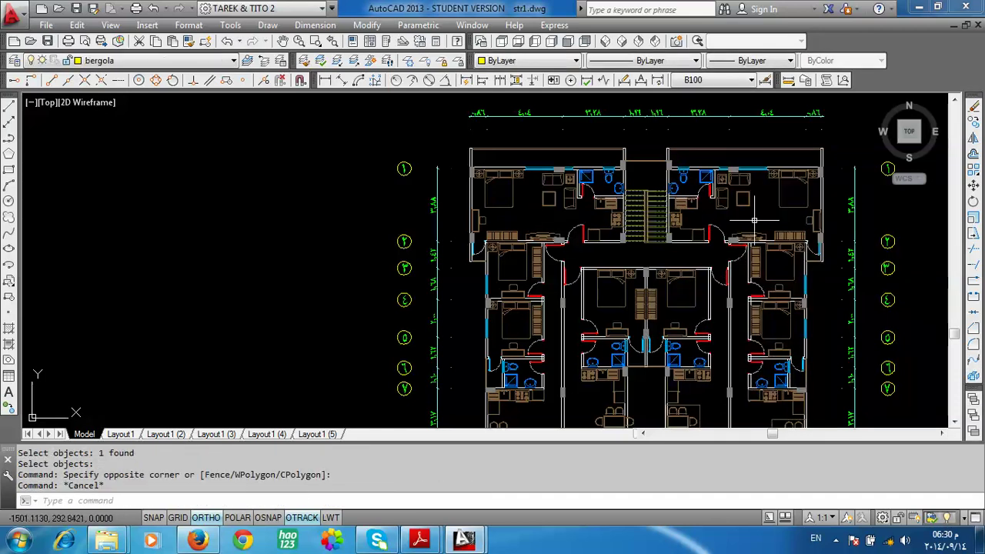
key(Escape)
Step: Isolate the furniture layer via LAYISO, crossing-select the whole plan and delete all furniture
click(338, 60)
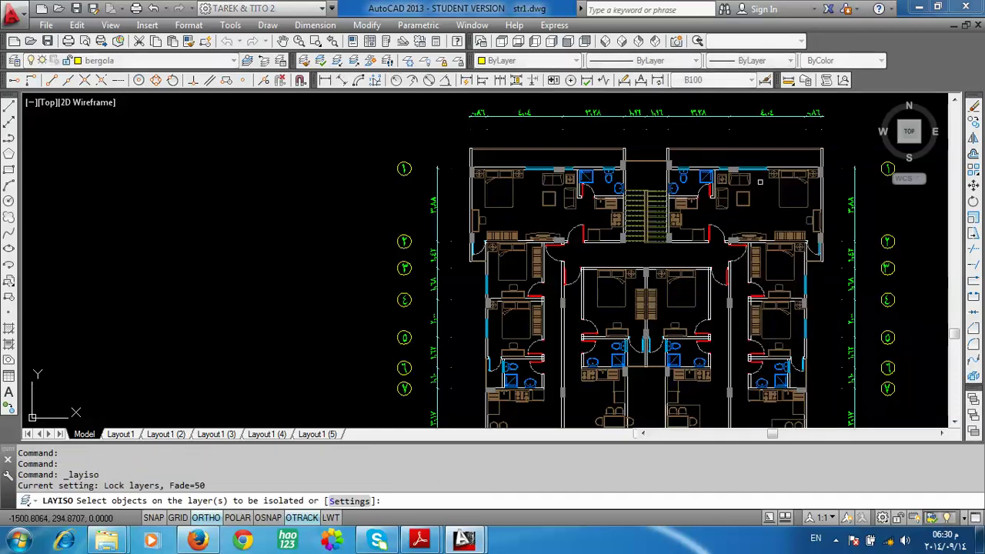
click(738, 197)
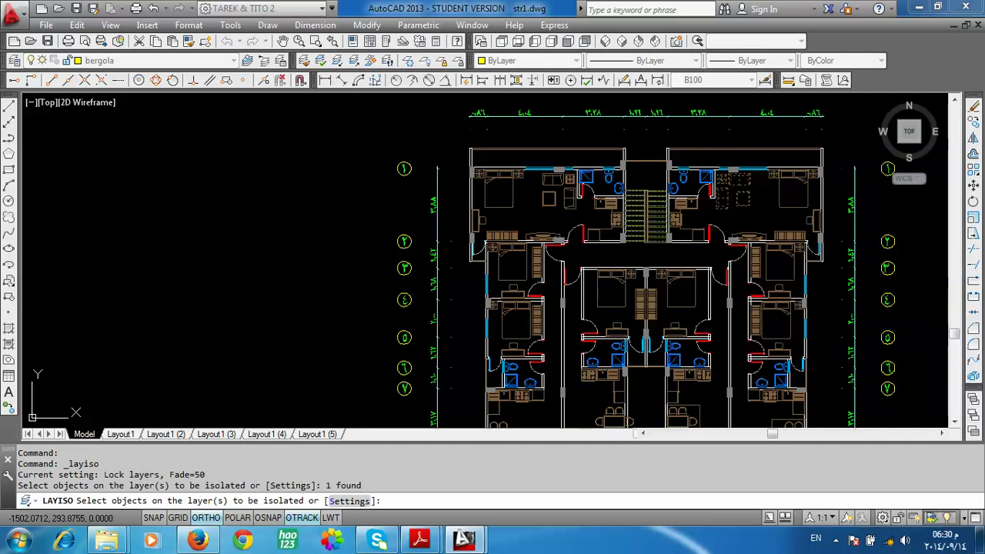
key(Return)
scroll(748, 264, down, 1)
scroll(752, 214, down, 1)
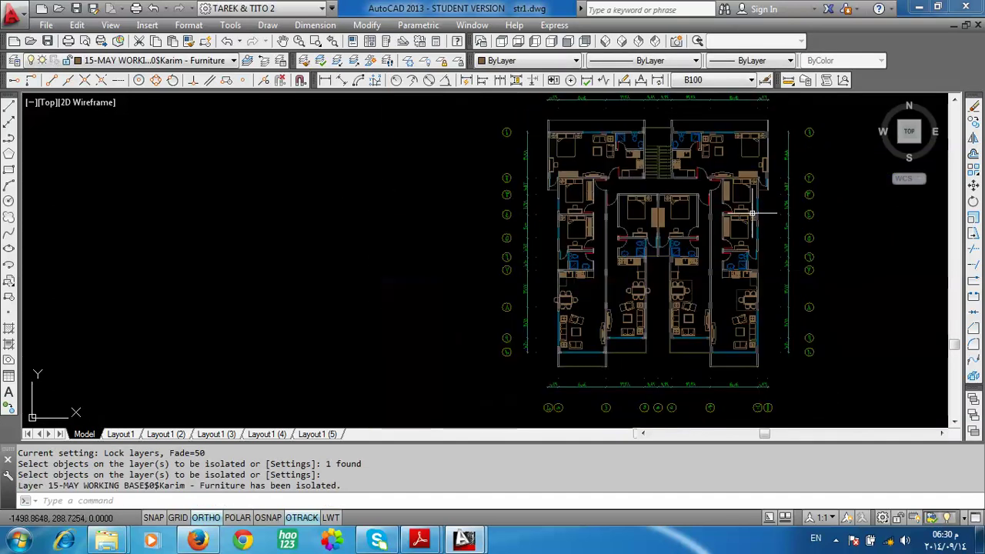
middle_drag(752, 214, 756, 223)
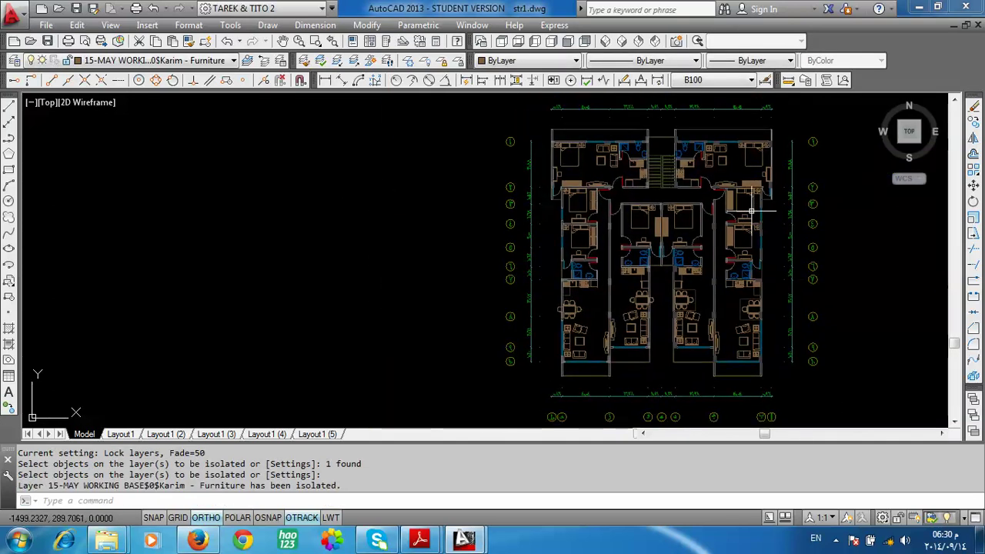
click(788, 130)
click(553, 377)
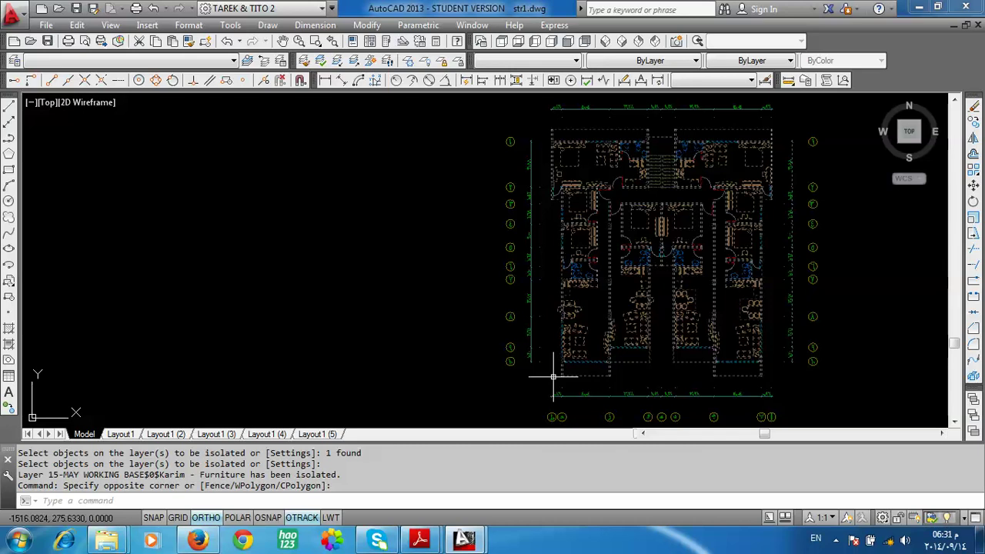
click(552, 376)
key(Delete)
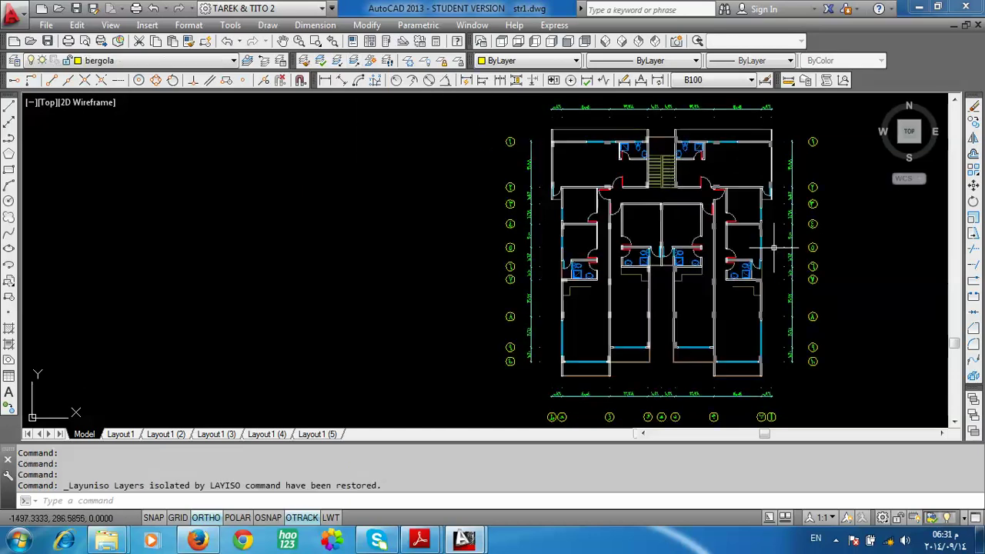
scroll(709, 176, up, 5)
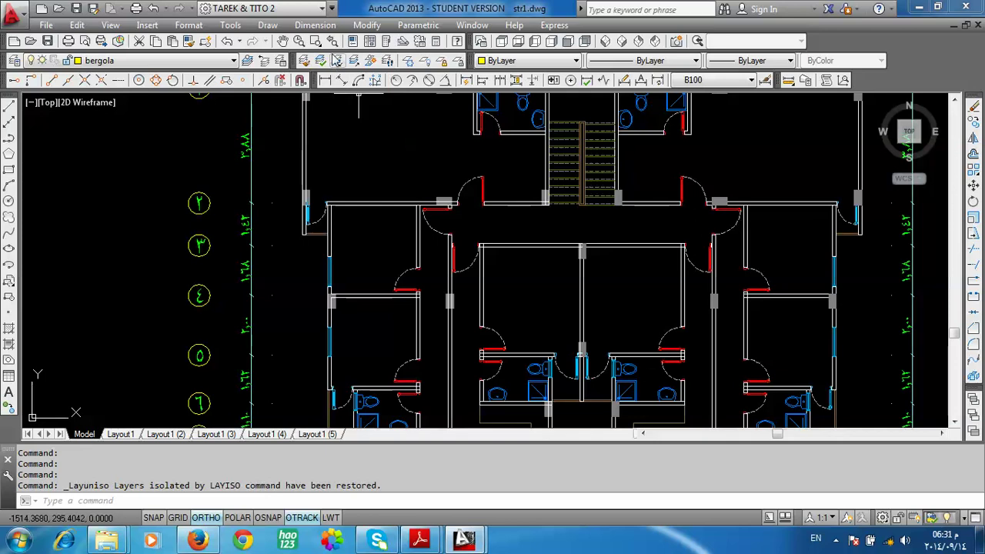
click(338, 61)
click(704, 167)
click(665, 185)
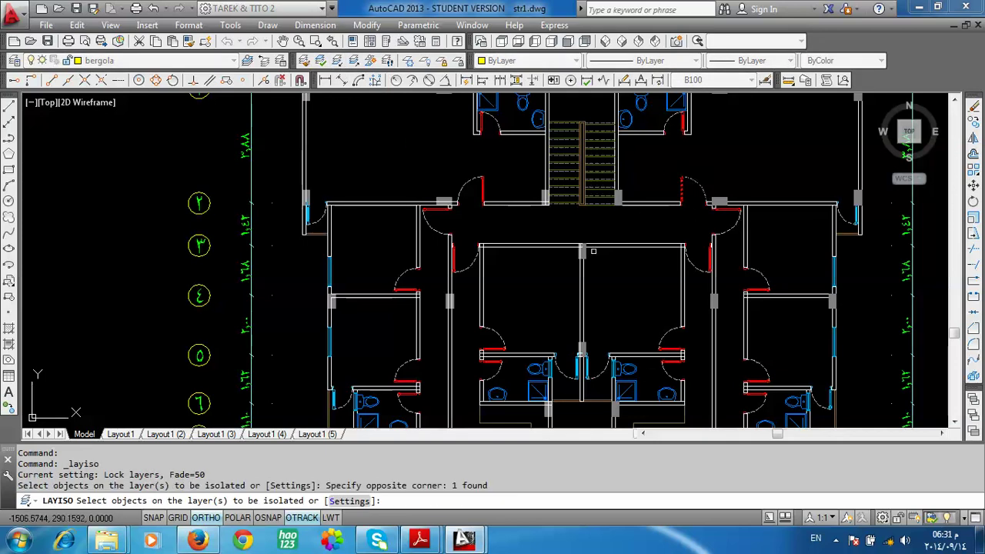
scroll(651, 351, up, 4)
click(651, 351)
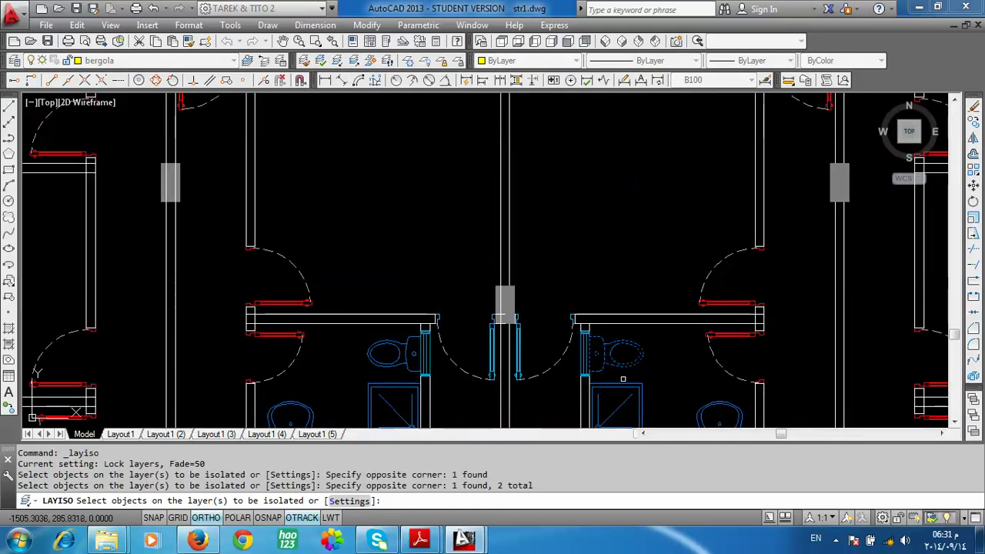
scroll(651, 350, down, 5)
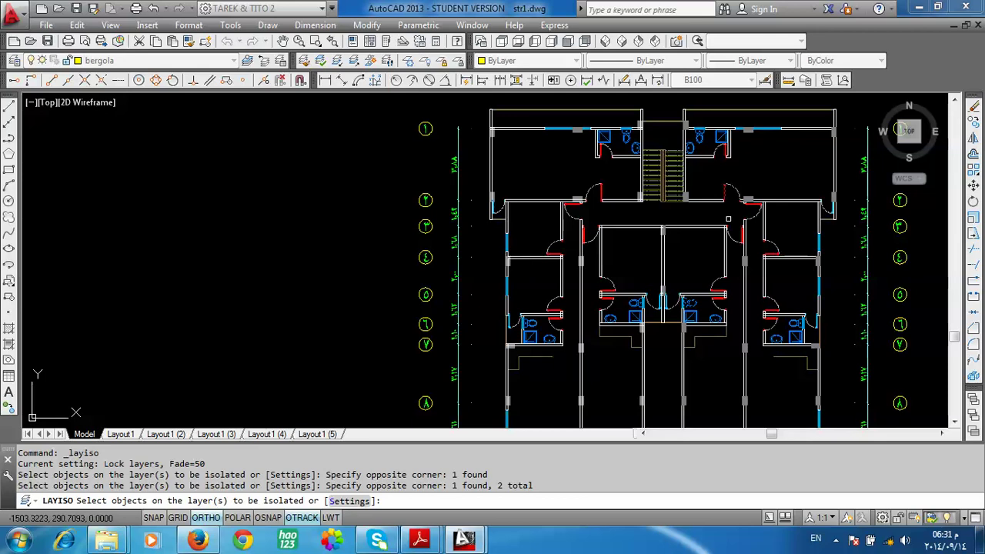
scroll(728, 219, down, 5)
scroll(731, 215, up, 2)
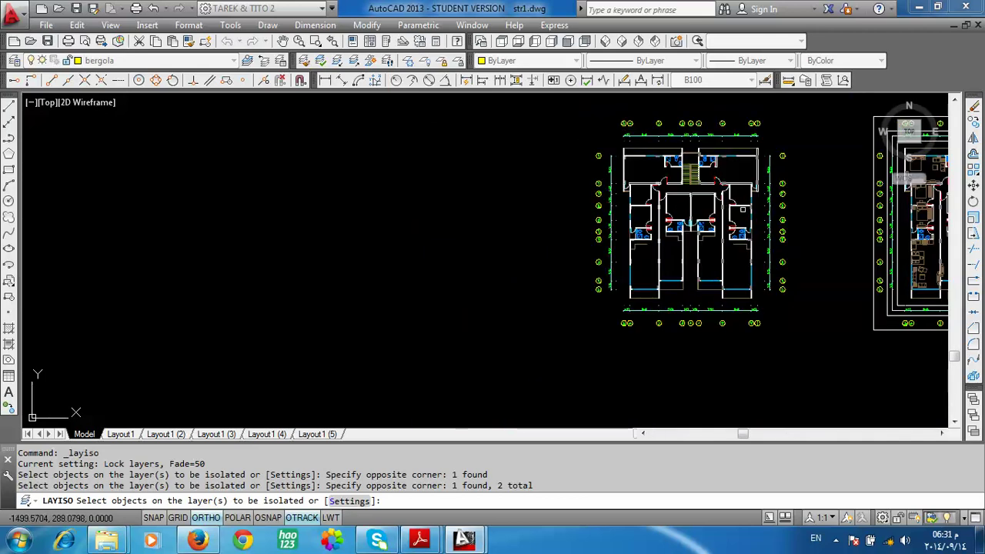
middle_drag(743, 210, 548, 231)
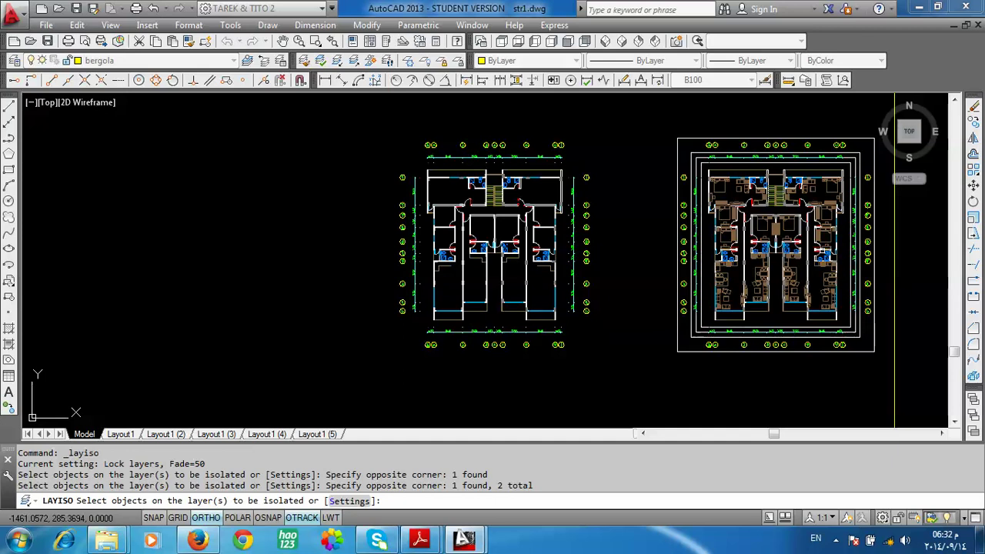
scroll(836, 267, down, 4)
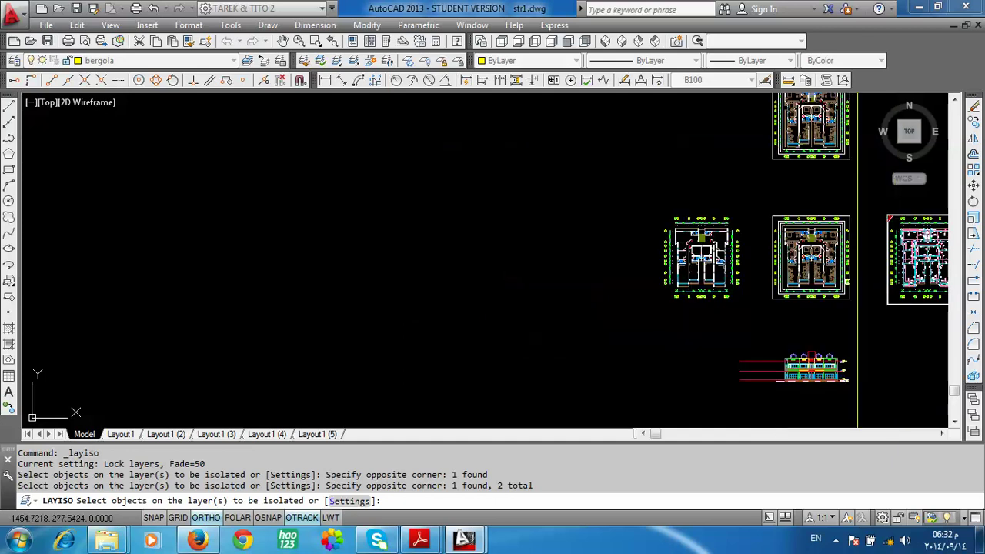
scroll(730, 260, down, 1)
scroll(730, 261, up, 1)
scroll(730, 260, up, 1)
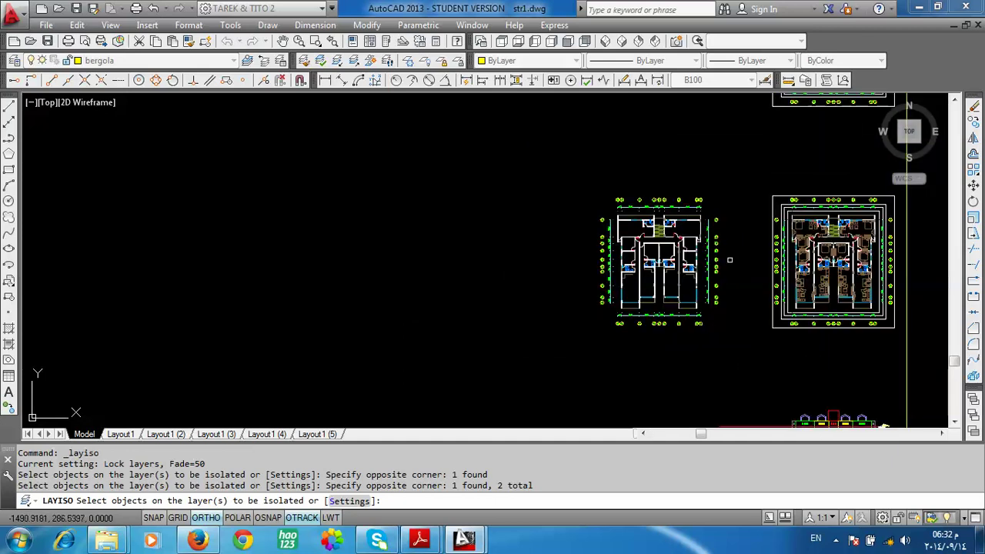
key(Return)
scroll(708, 243, down, 2)
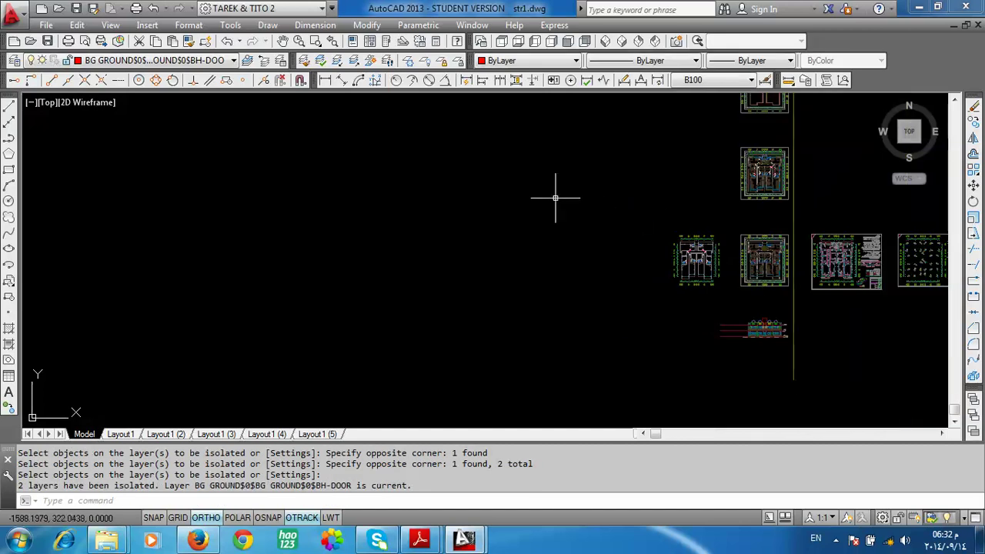
key(Escape)
key(Escape)
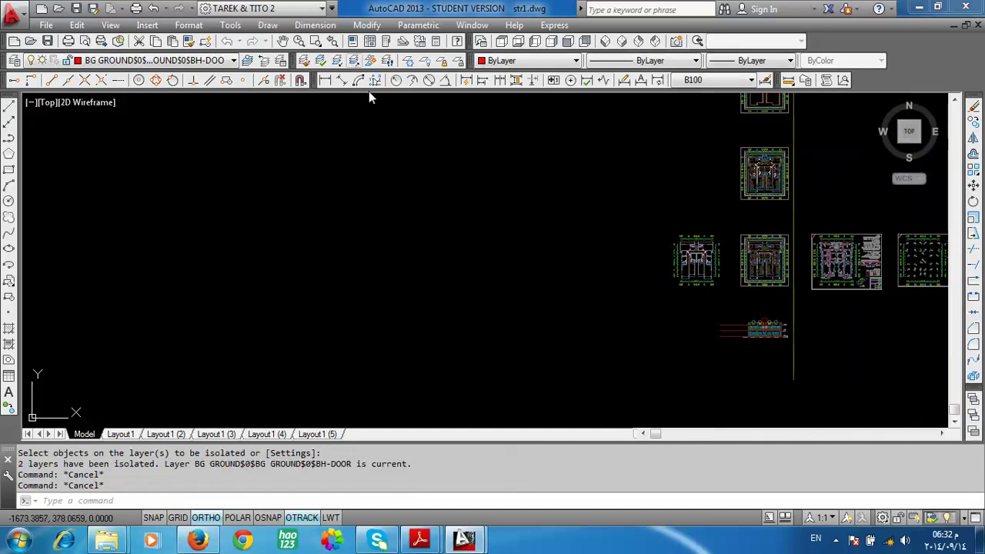
Step: Copy the long vertical yellow line a short distance to its left, parallel to the original
scroll(706, 297, down, 2)
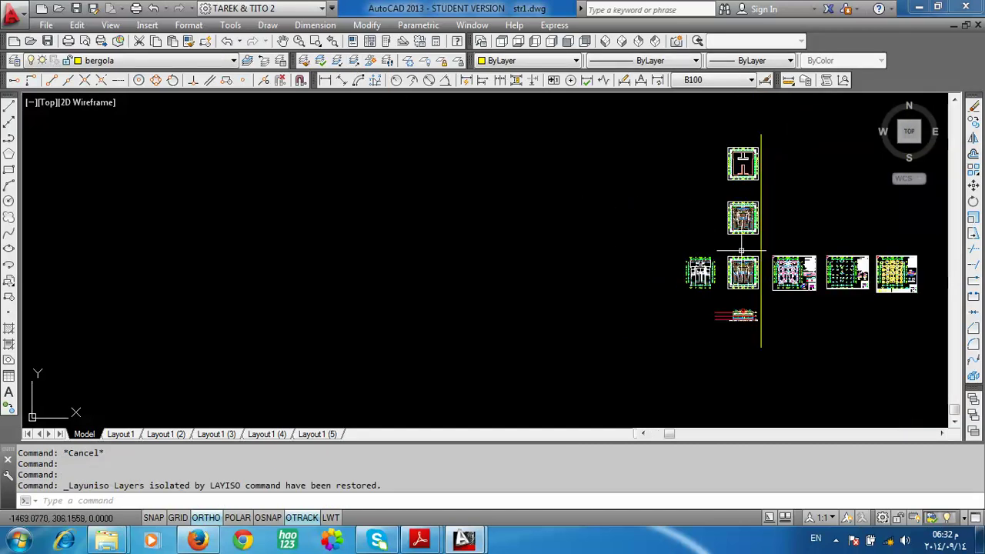
click(974, 137)
click(973, 122)
scroll(770, 187, up, 4)
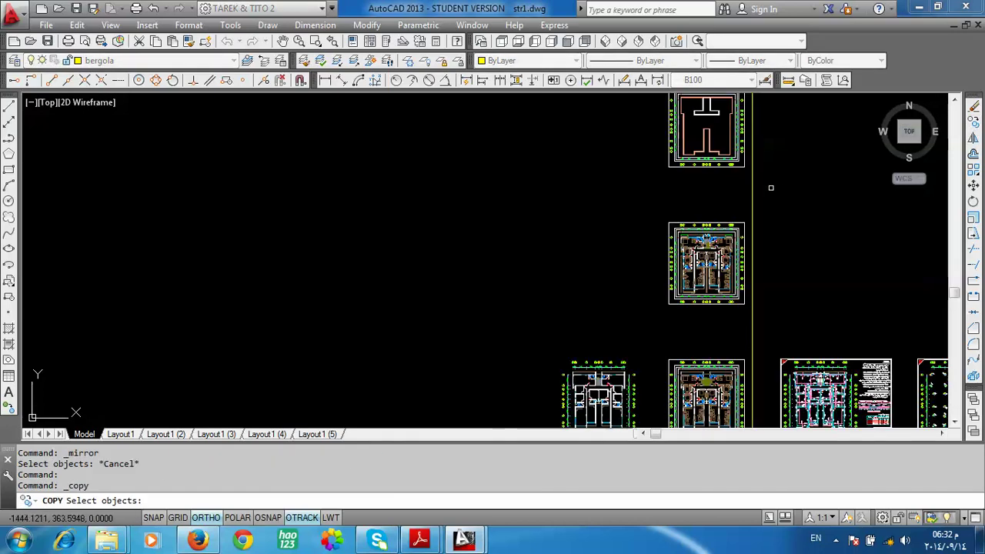
drag(770, 187, 733, 208)
key(Return)
click(753, 197)
click(648, 198)
key(Escape)
scroll(710, 201, down, 1)
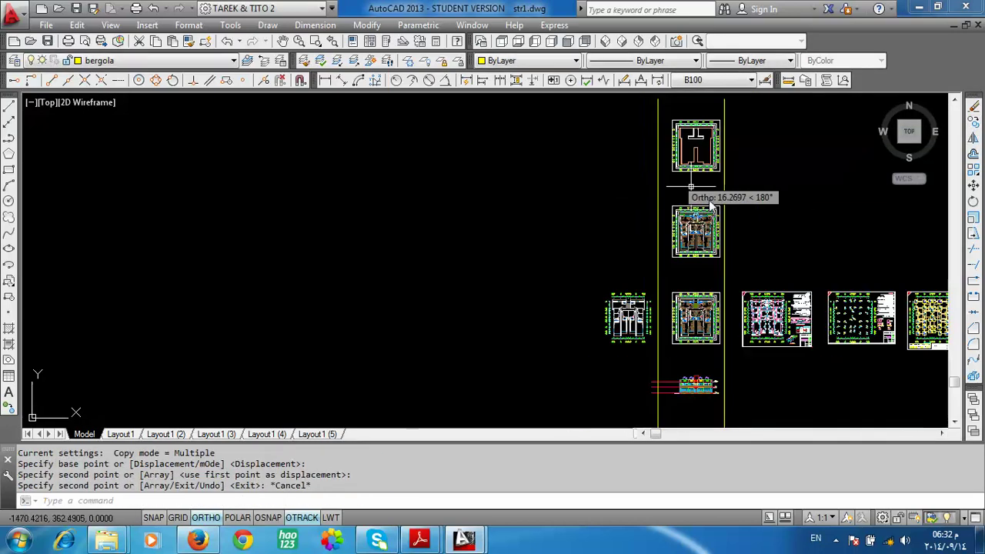
scroll(682, 303, down, 2)
scroll(716, 323, up, 1)
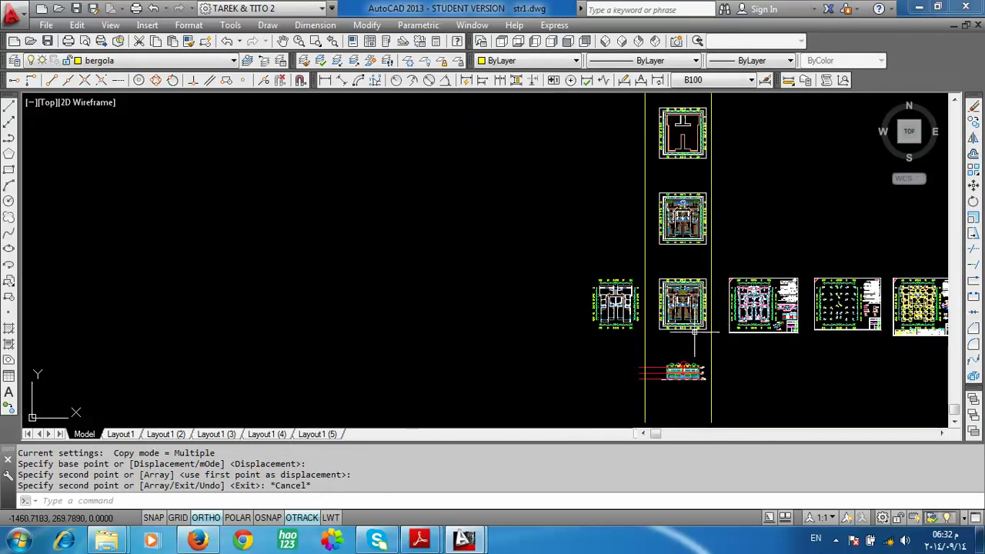
scroll(770, 324, up, 1)
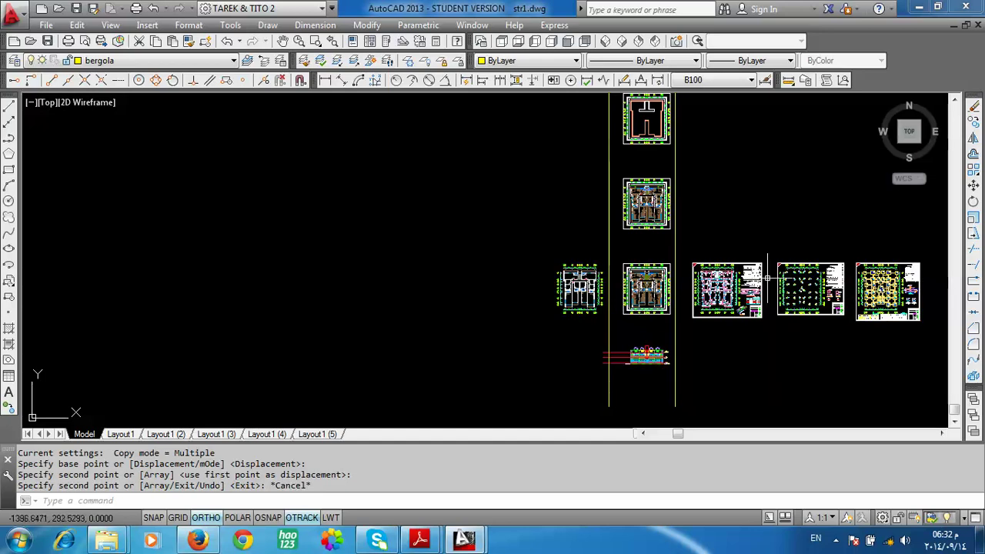
scroll(776, 278, up, 5)
scroll(680, 229, up, 2)
scroll(724, 290, down, 6)
scroll(604, 254, up, 3)
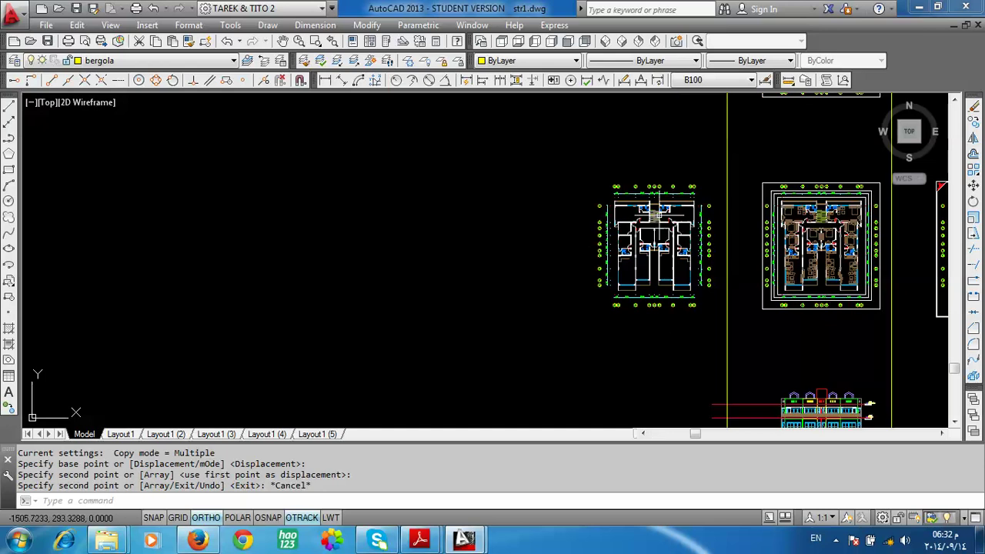
scroll(541, 362, up, 3)
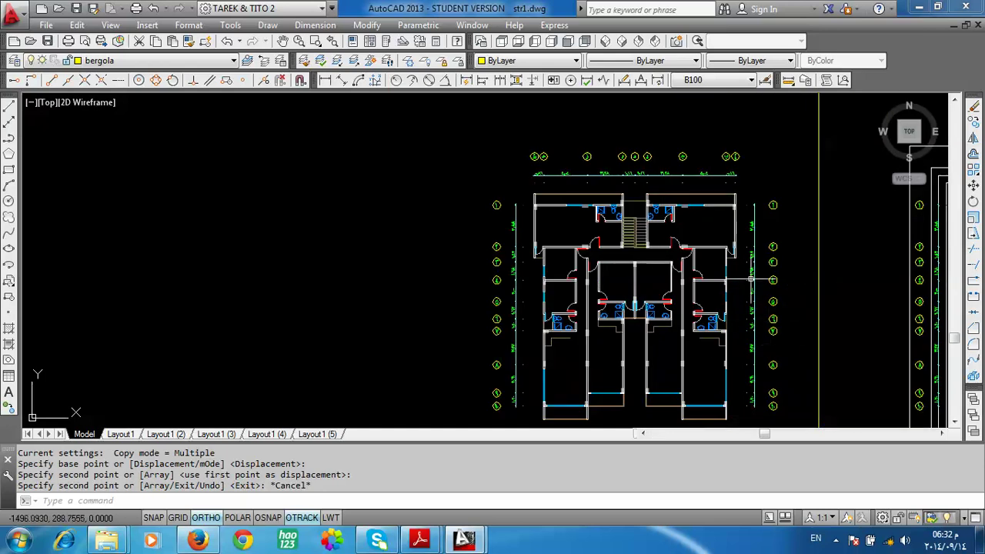
scroll(688, 250, up, 2)
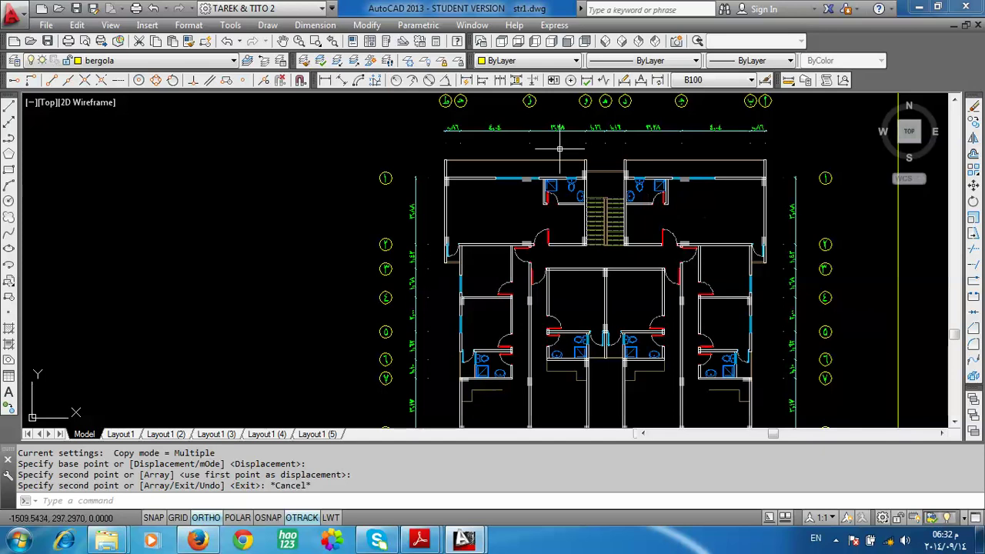
Step: Isolate the door and toilet layers by picking a door and the toilet
click(340, 60)
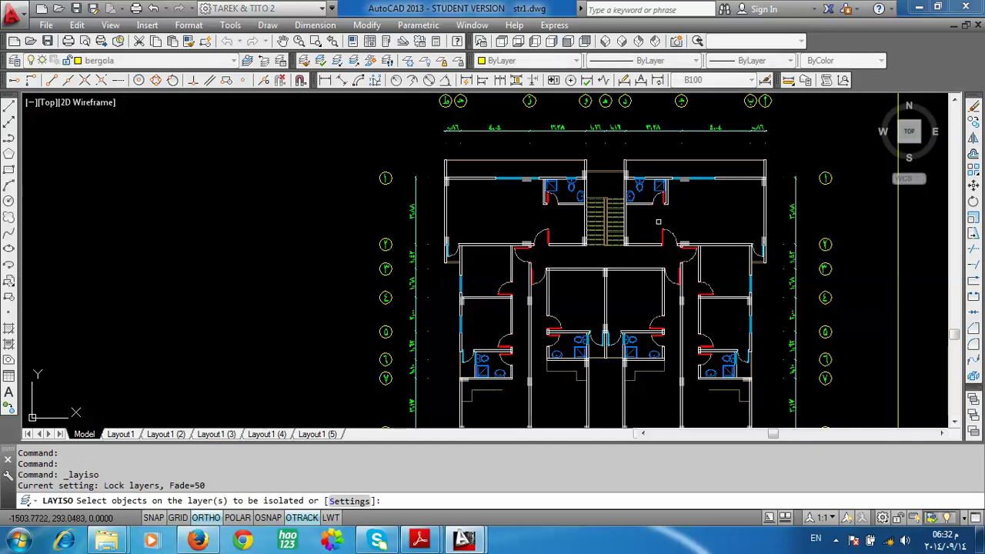
click(652, 223)
scroll(654, 246, up, 4)
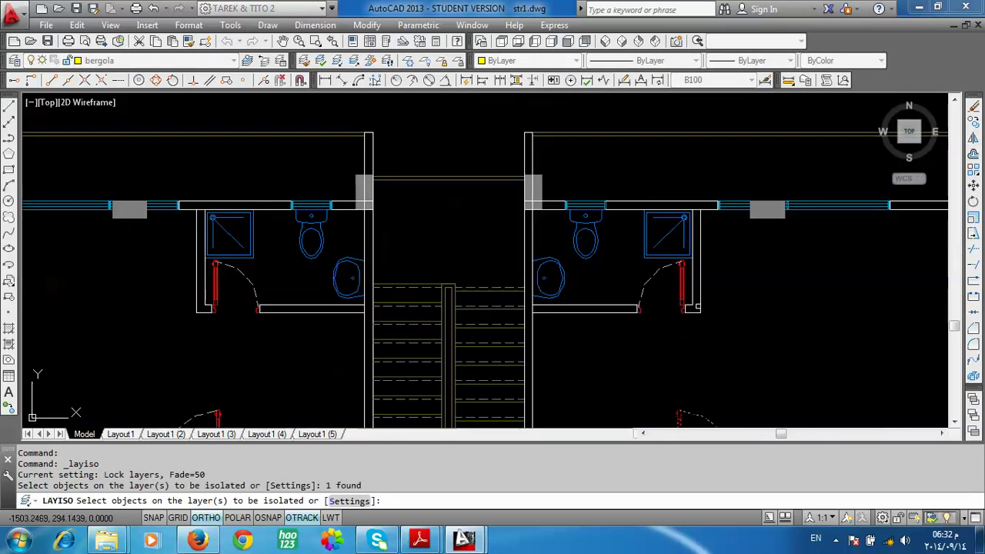
scroll(662, 362, down, 4)
click(662, 362)
click(714, 382)
scroll(636, 275, up, 4)
click(636, 275)
click(597, 270)
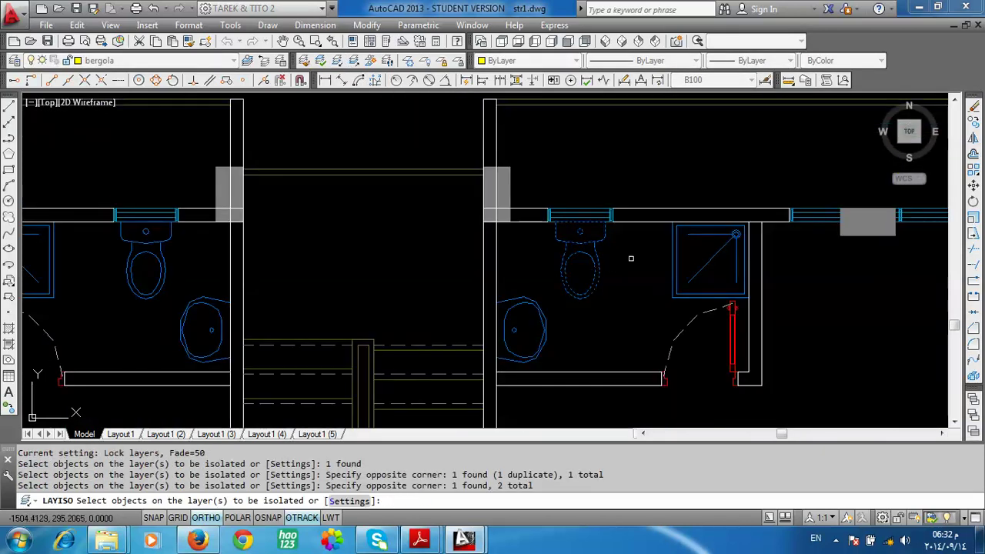
scroll(745, 185, down, 5)
key(Return)
Step: Crossing-select the whole plan and delete the isolated doors and toilets
scroll(737, 237, up, 2)
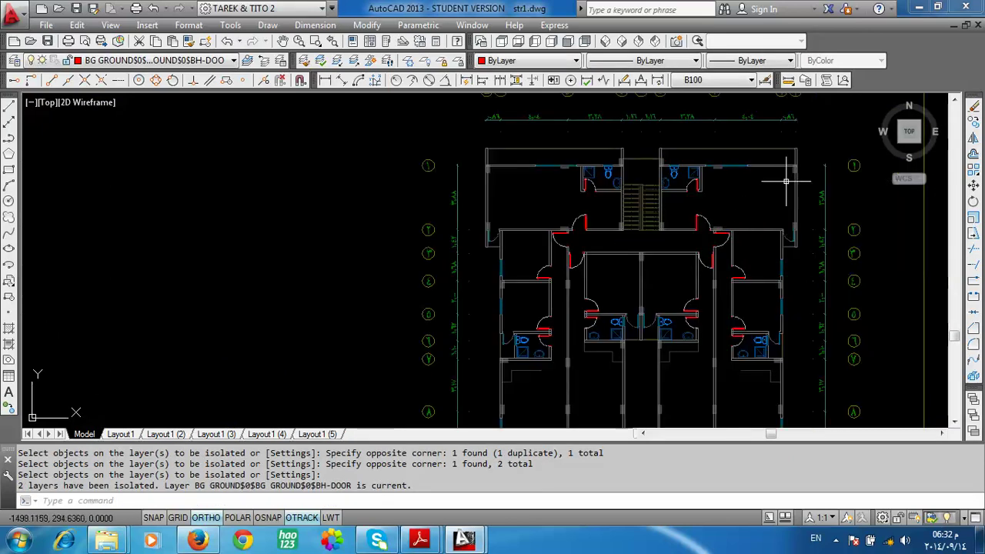
click(787, 166)
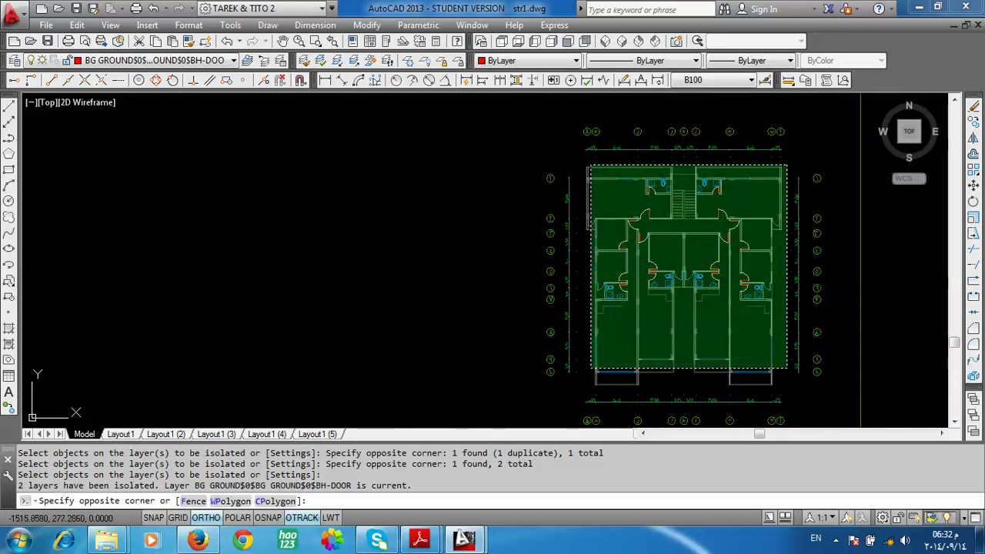
click(590, 370)
key(Delete)
scroll(716, 262, up, 2)
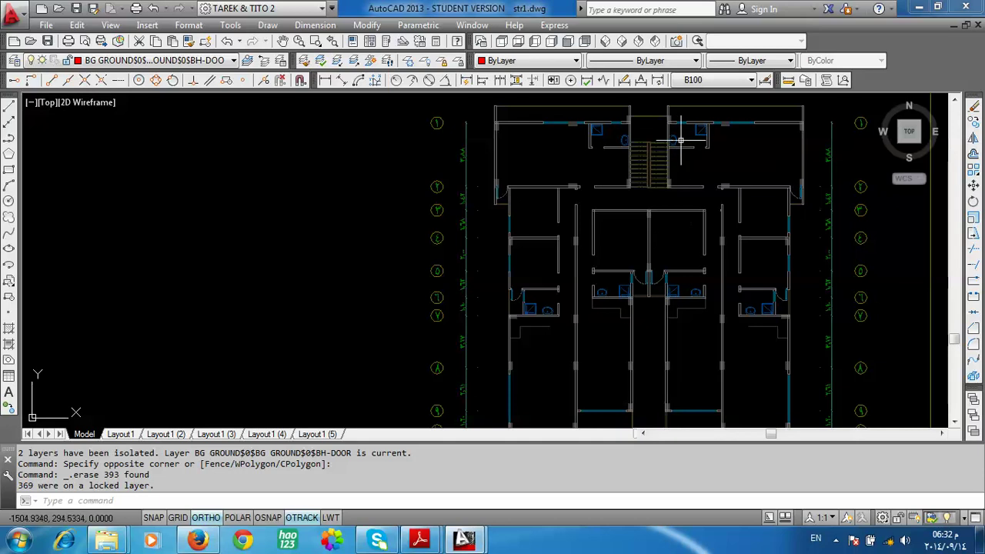
scroll(682, 137, up, 2)
scroll(681, 124, up, 2)
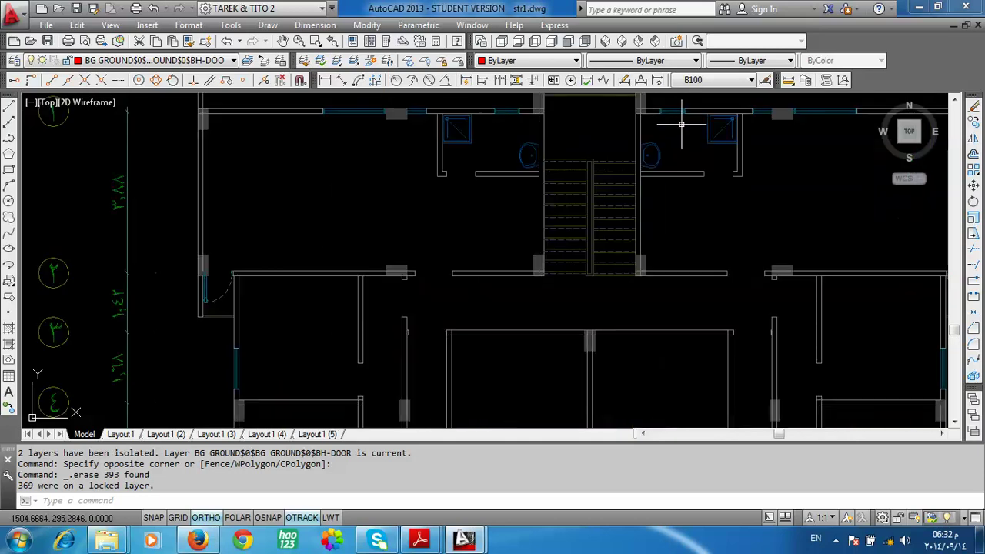
click(354, 66)
Step: Isolate the shower and basin layers, then crossing-select and delete those sanitary fixtures
click(727, 142)
click(682, 146)
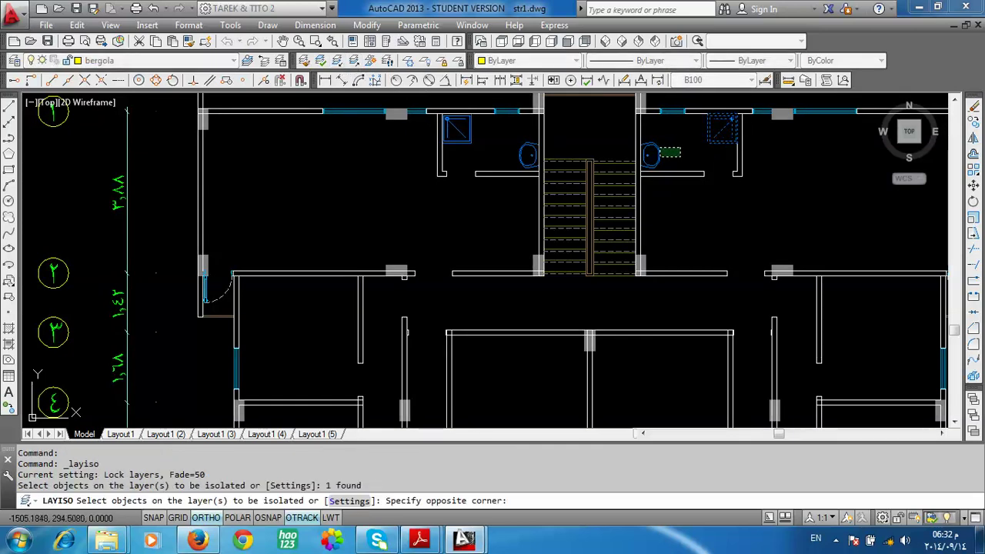
click(660, 157)
scroll(662, 157, down, 5)
key(Return)
click(781, 121)
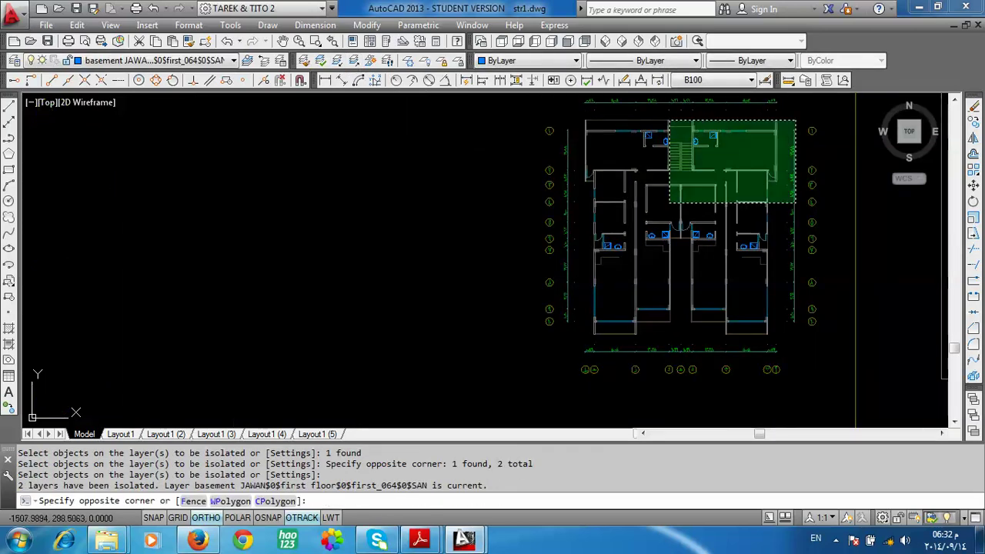
click(586, 294)
key(Delete)
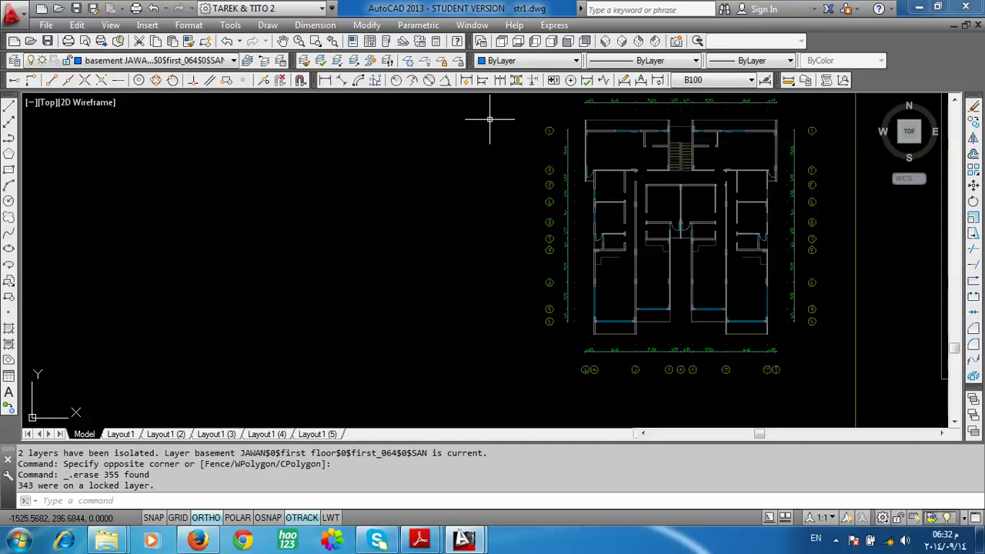
scroll(712, 249, up, 2)
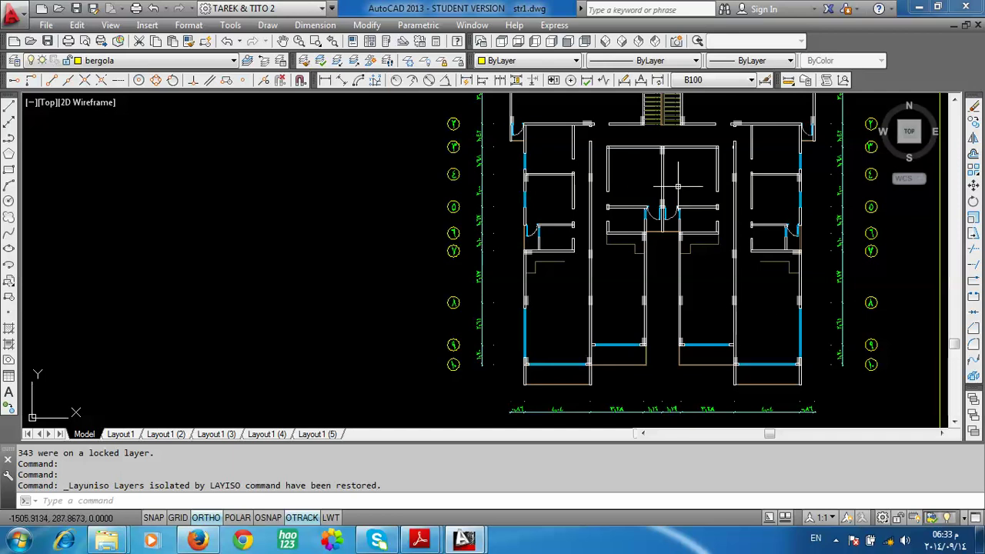
middle_drag(634, 210, 629, 266)
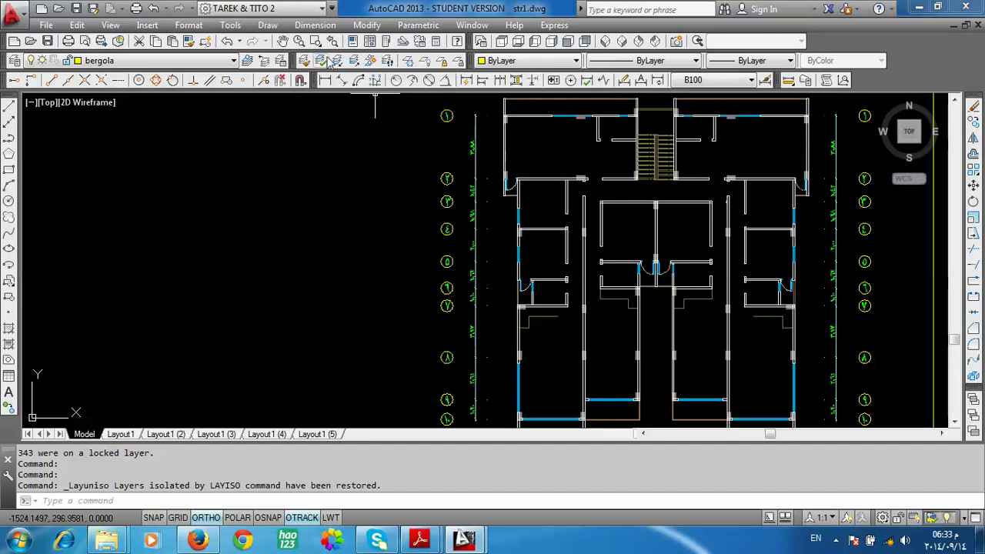
click(327, 61)
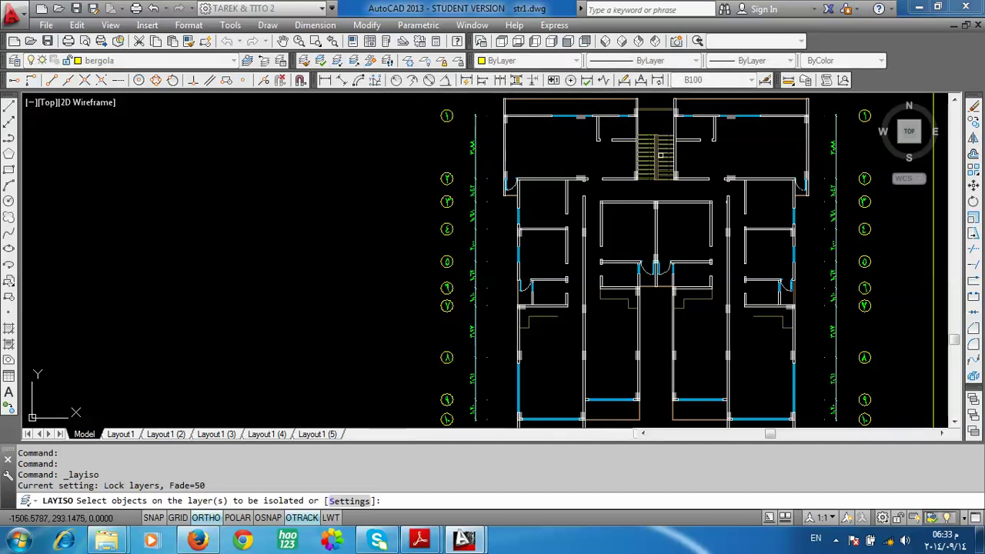
Step: Isolate the Glass layer and delete all glass panels across the plan
scroll(660, 155, up, 5)
scroll(670, 162, up, 5)
click(616, 210)
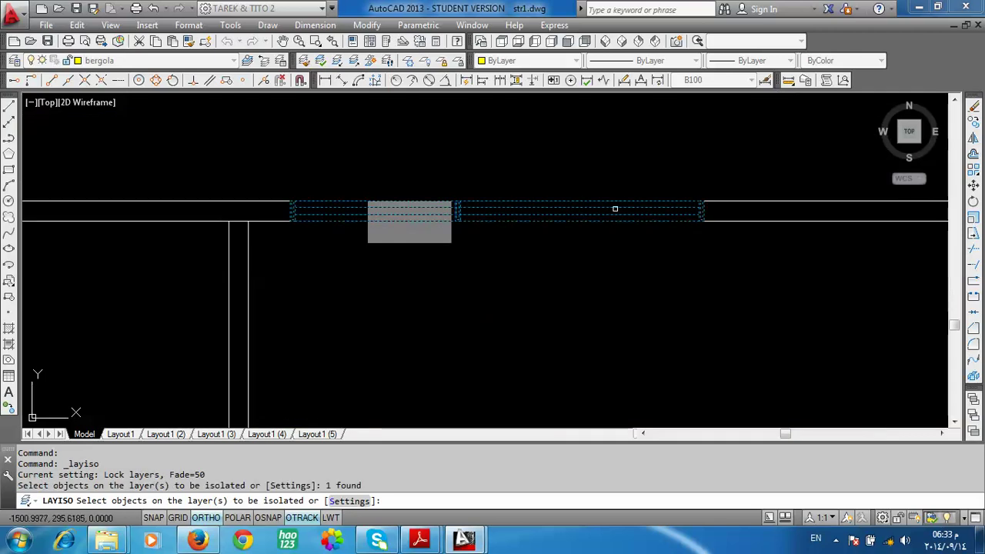
scroll(622, 151, down, 8)
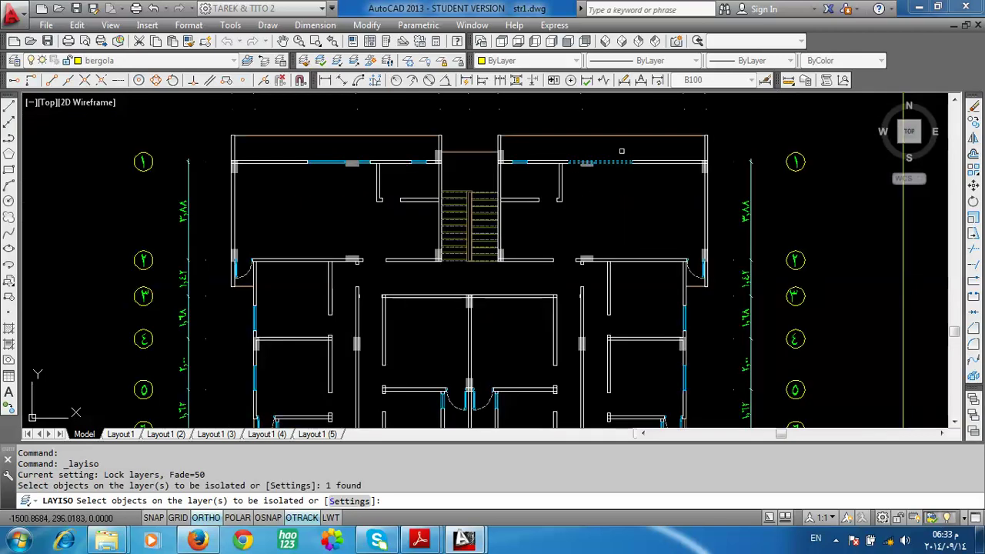
key(Return)
scroll(638, 125, down, 2)
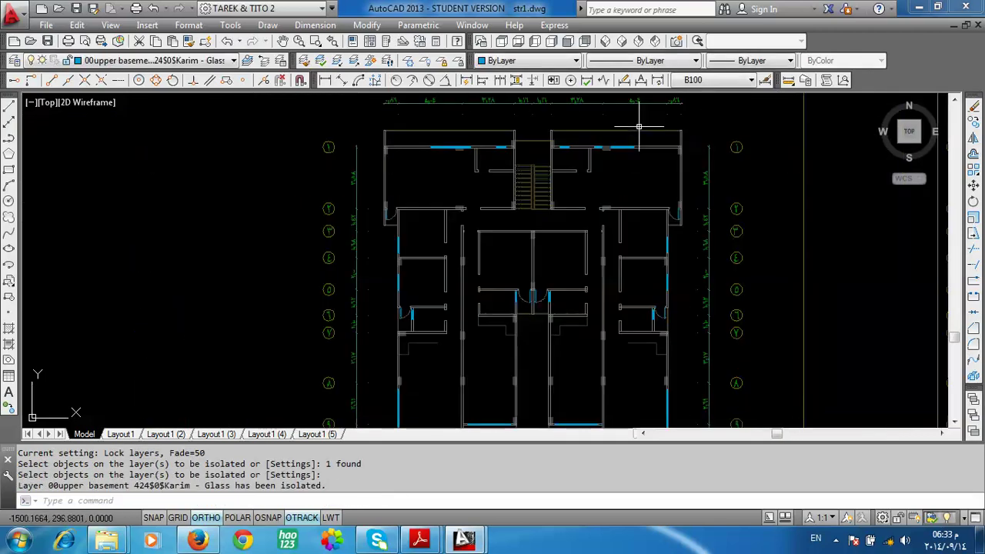
click(698, 122)
scroll(466, 360, down, 3)
scroll(452, 360, up, 2)
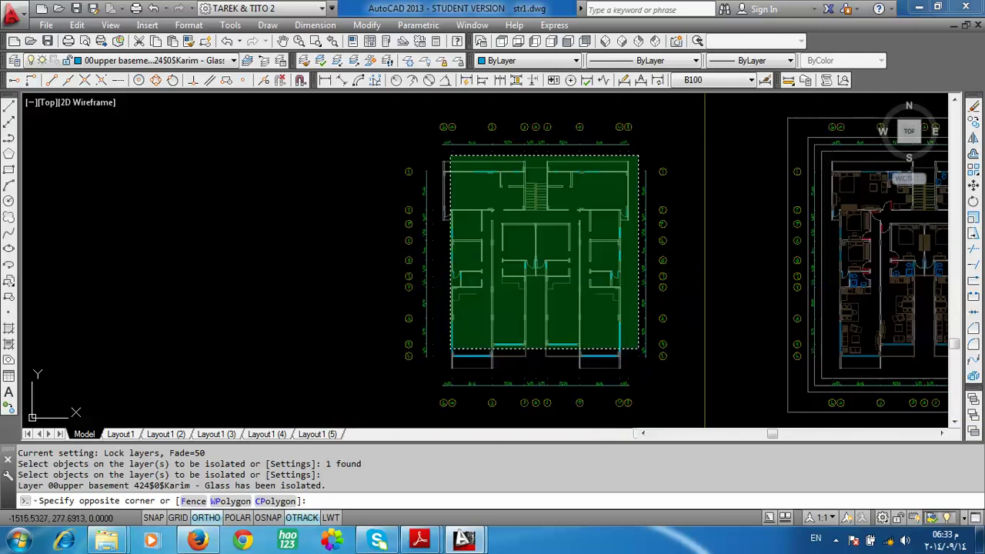
click(441, 368)
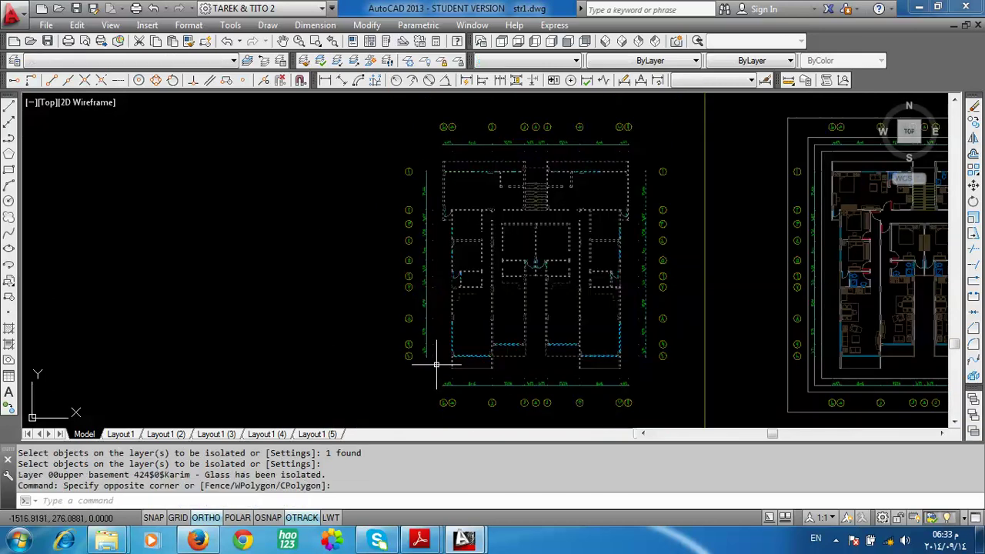
key(Delete)
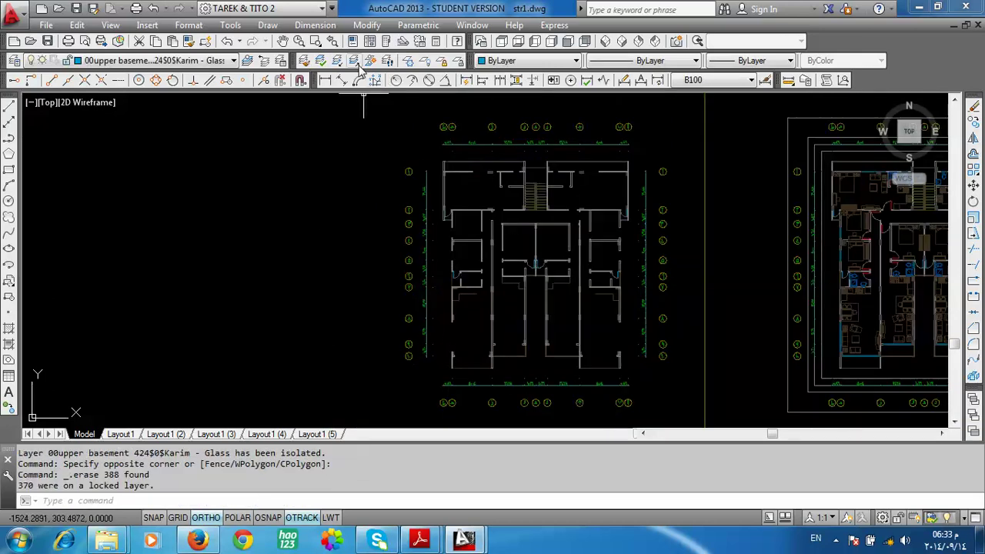
Step: Delete the remaining door swing arc from the plan
scroll(496, 132, up, 5)
scroll(562, 169, up, 2)
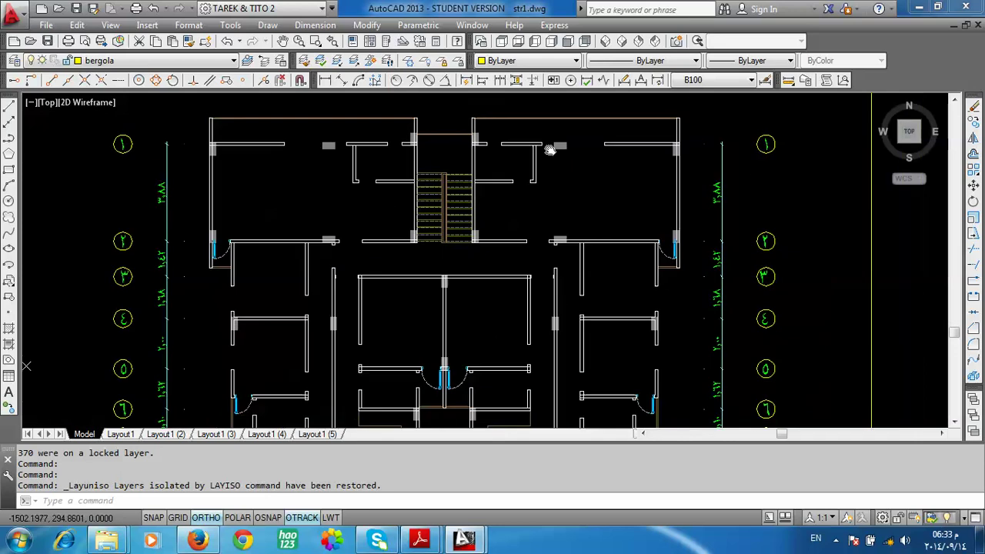
scroll(526, 123, up, 2)
scroll(529, 193, down, 2)
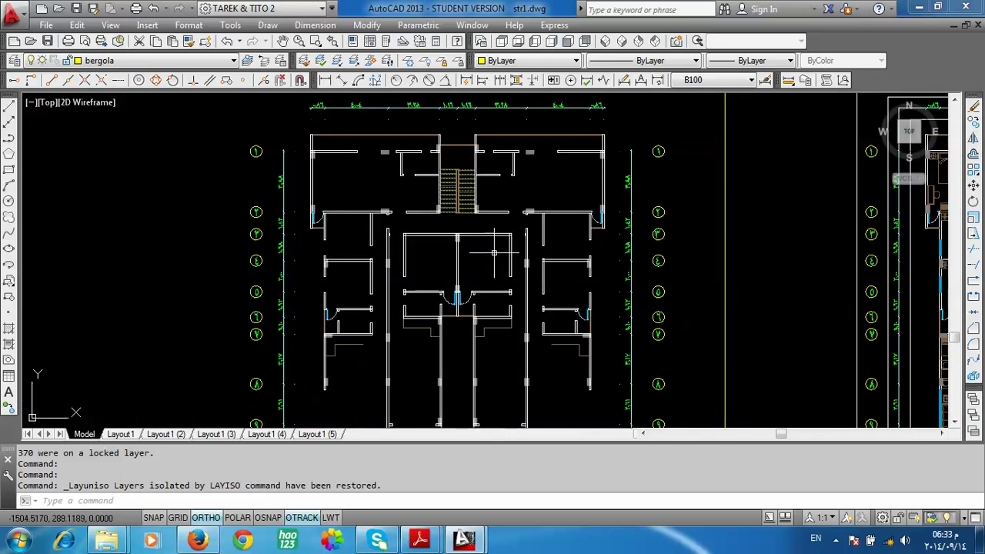
scroll(493, 251, down, 1)
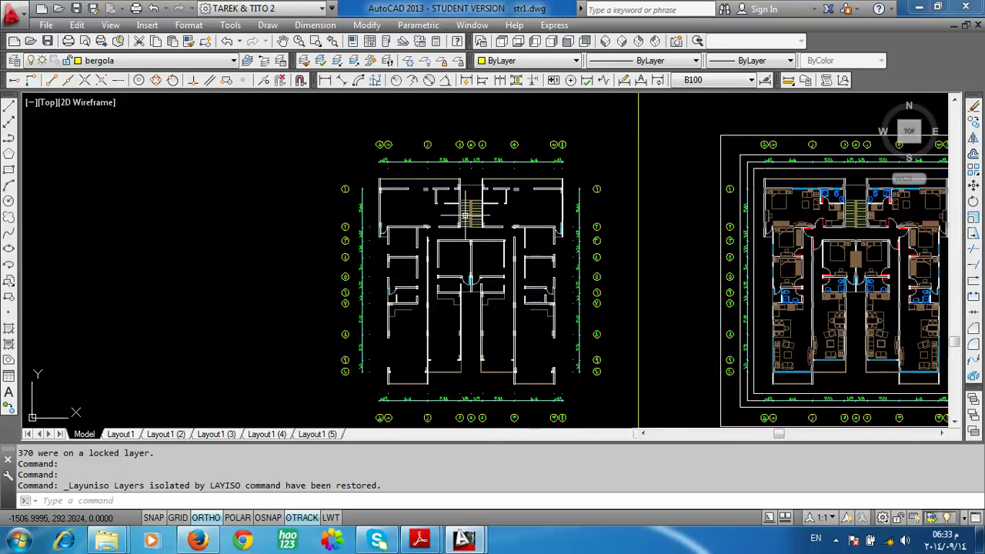
scroll(457, 206, up, 1)
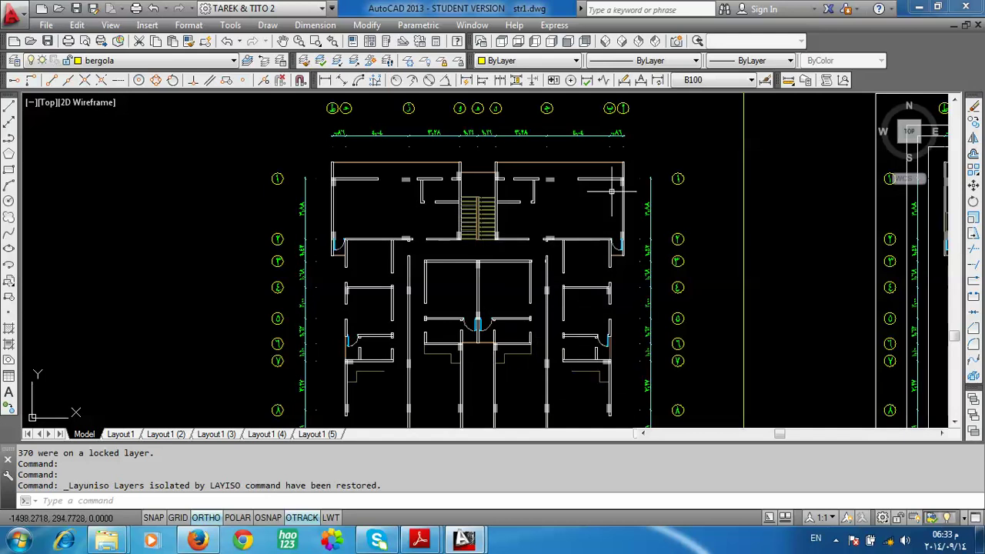
scroll(616, 246, up, 5)
scroll(609, 251, up, 4)
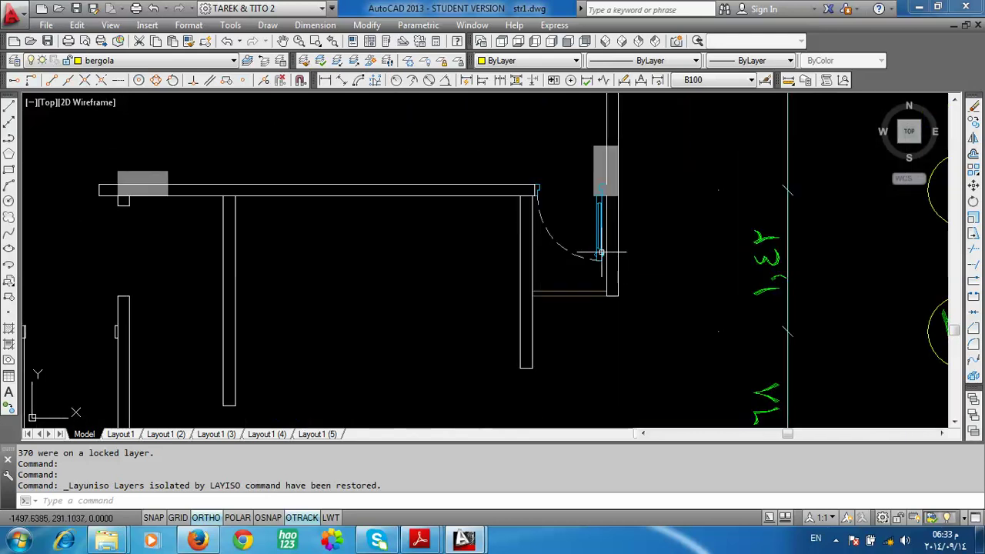
click(581, 254)
key(Delete)
scroll(577, 257, down, 4)
scroll(576, 257, down, 2)
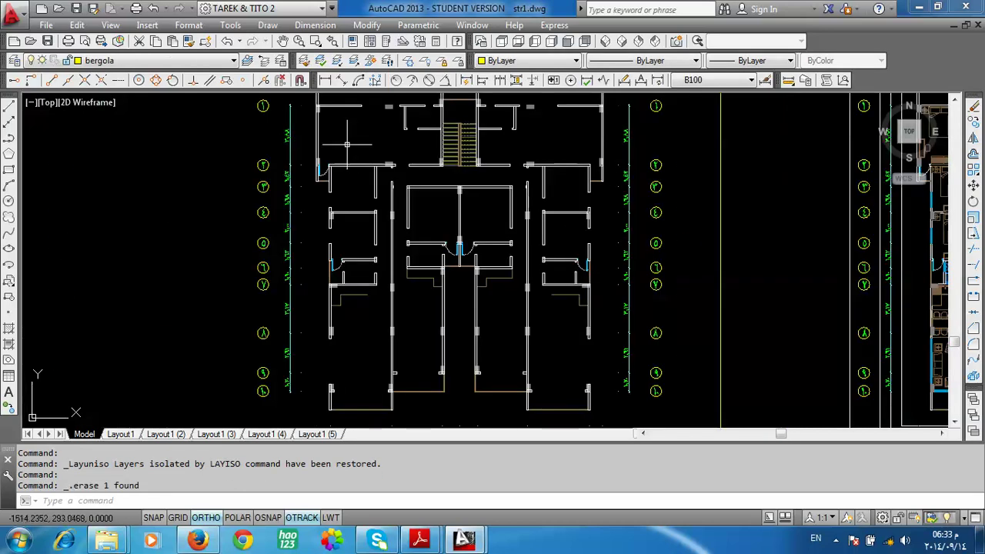
Step: Isolate the window layer, delete all windows, then restore layers with LAYUNISO
click(341, 61)
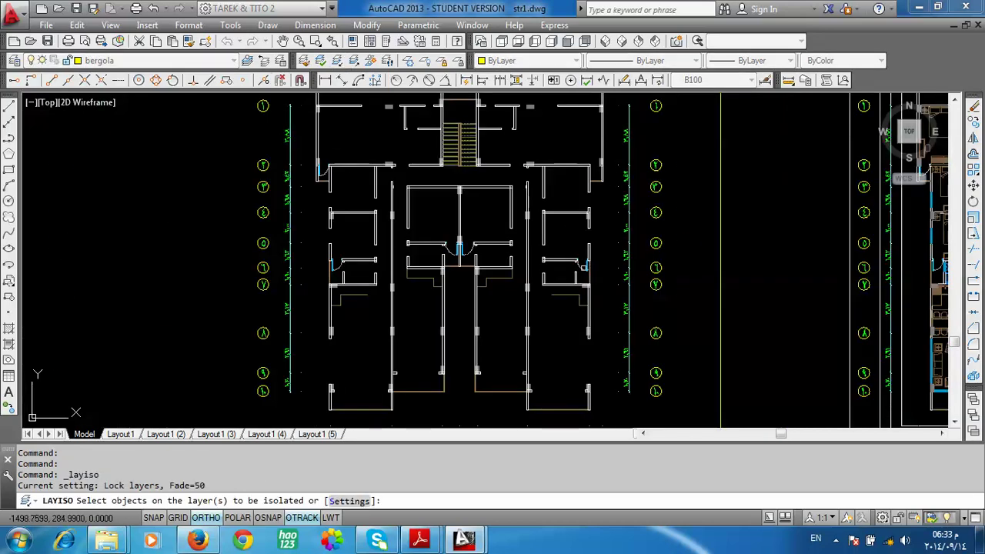
click(581, 267)
key(Return)
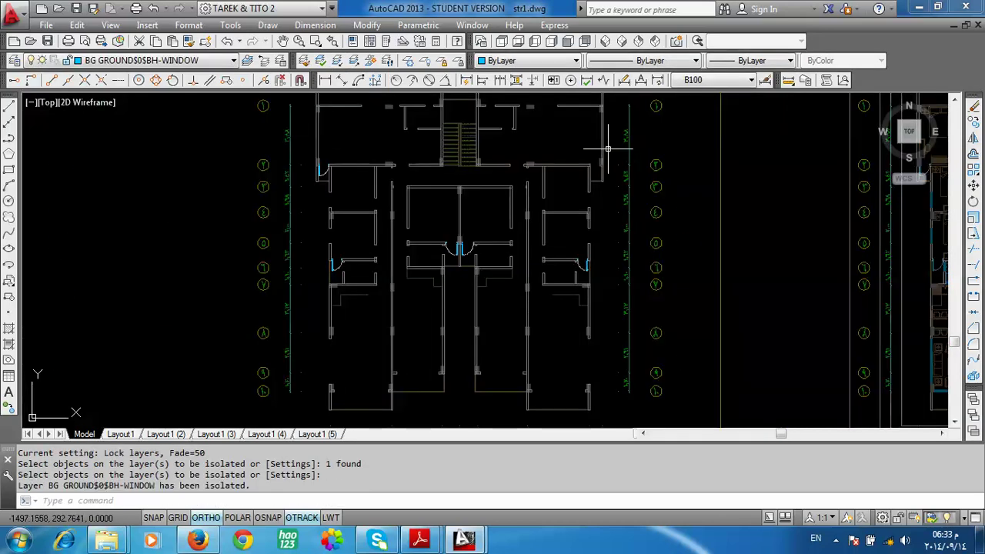
click(609, 149)
click(291, 394)
key(Delete)
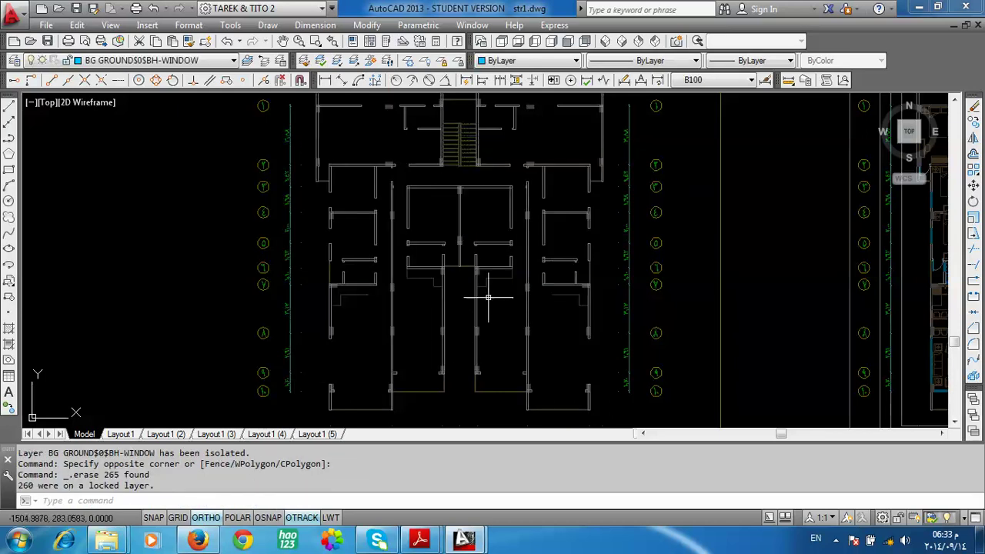
middle_drag(492, 260, 506, 306)
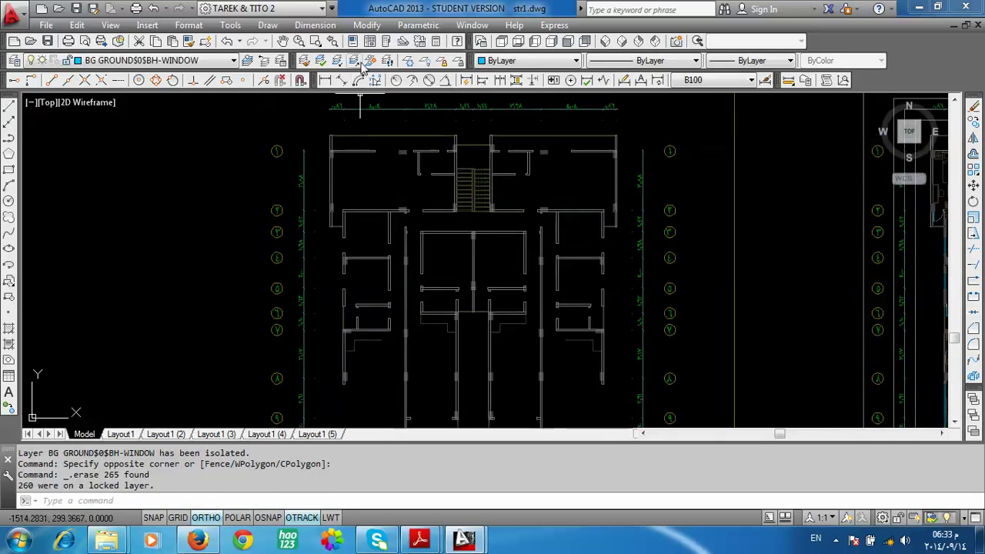
text(layuniso)
key(Return)
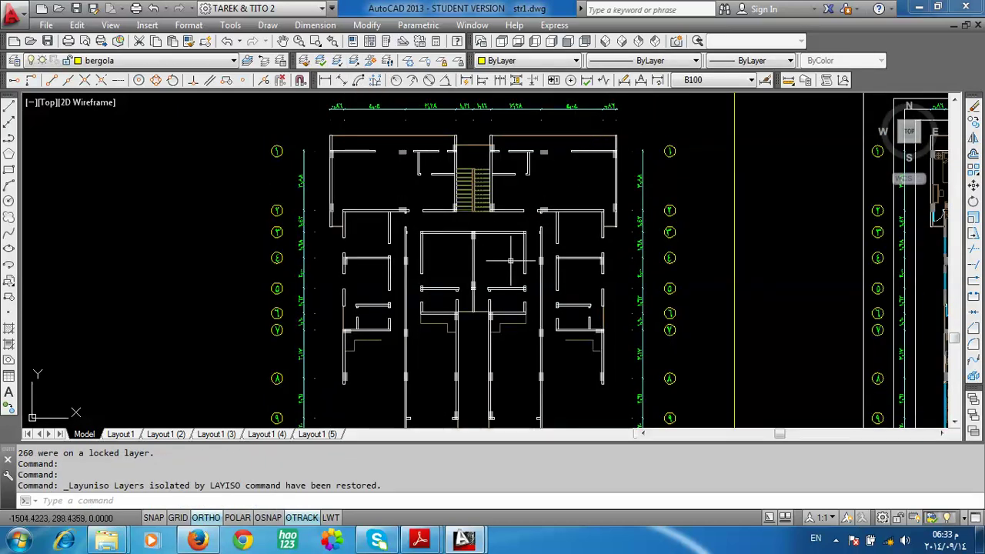
Step: Unisolate the layers and trial-delete the stair handrail and nearby lines, undoing each deletion
click(9, 106)
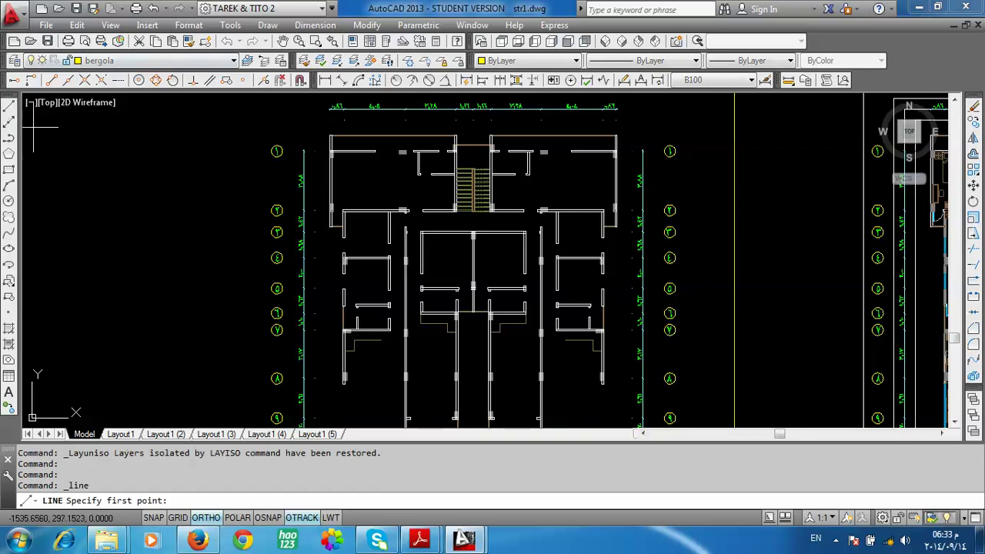
scroll(462, 132, up, 2)
scroll(462, 133, up, 6)
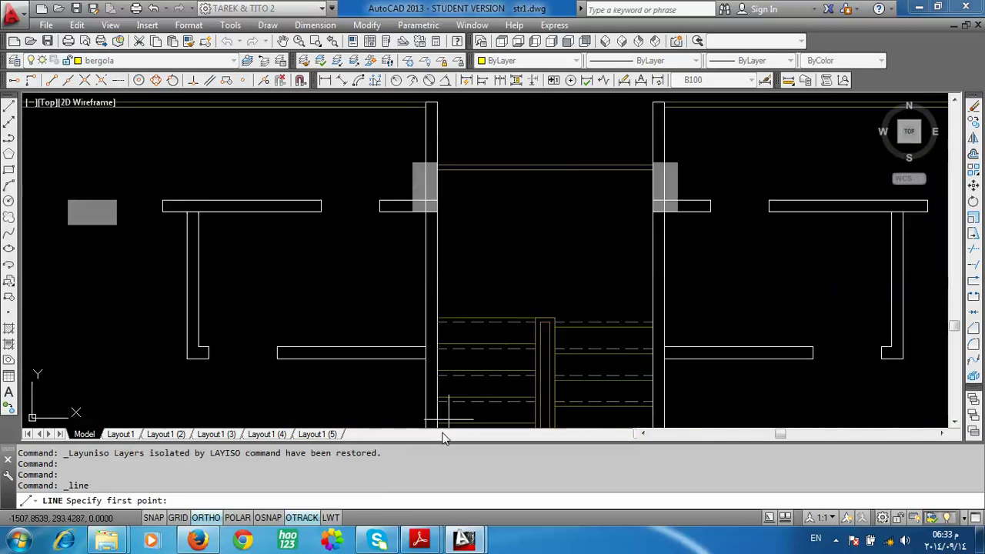
scroll(480, 267, down, 2)
key(Escape)
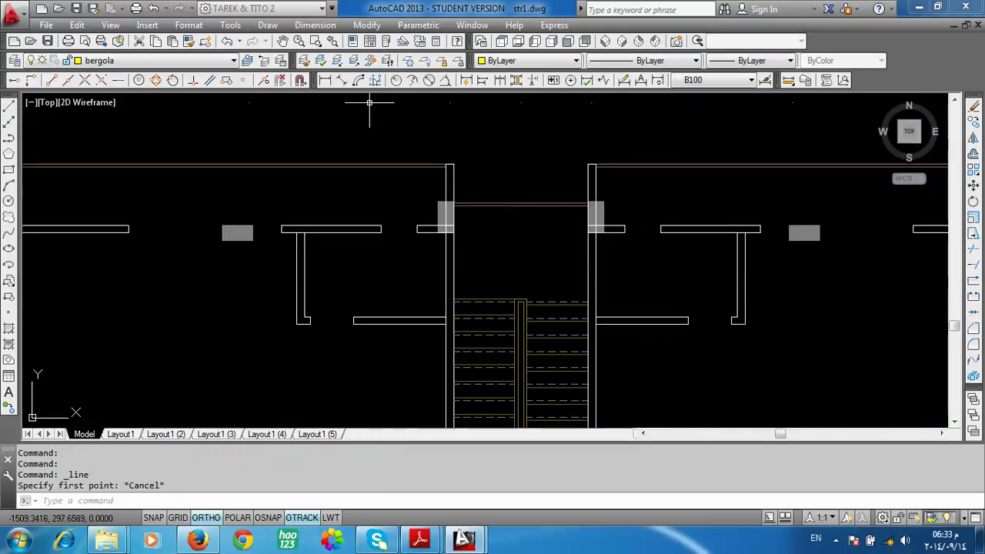
click(353, 60)
click(531, 203)
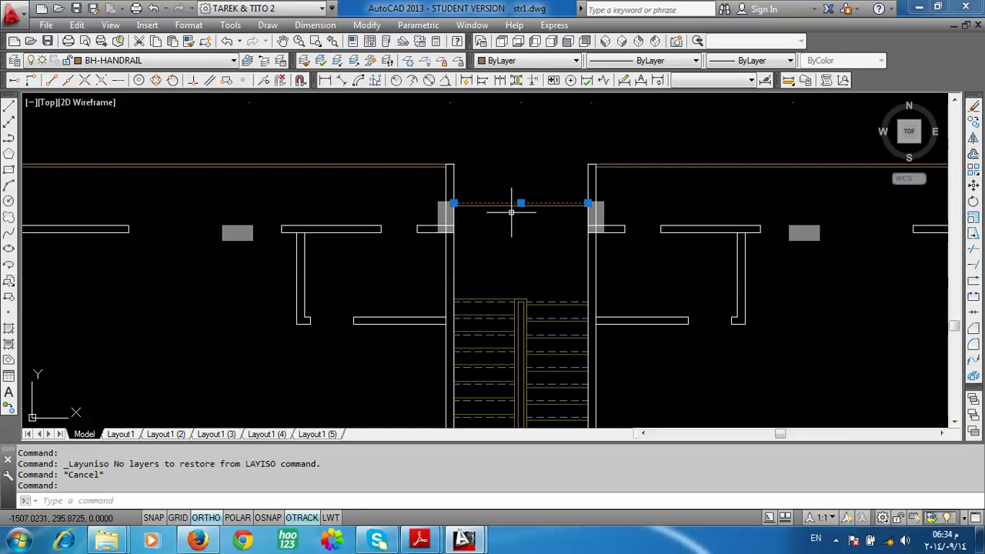
key(Delete)
key(ctrl+z)
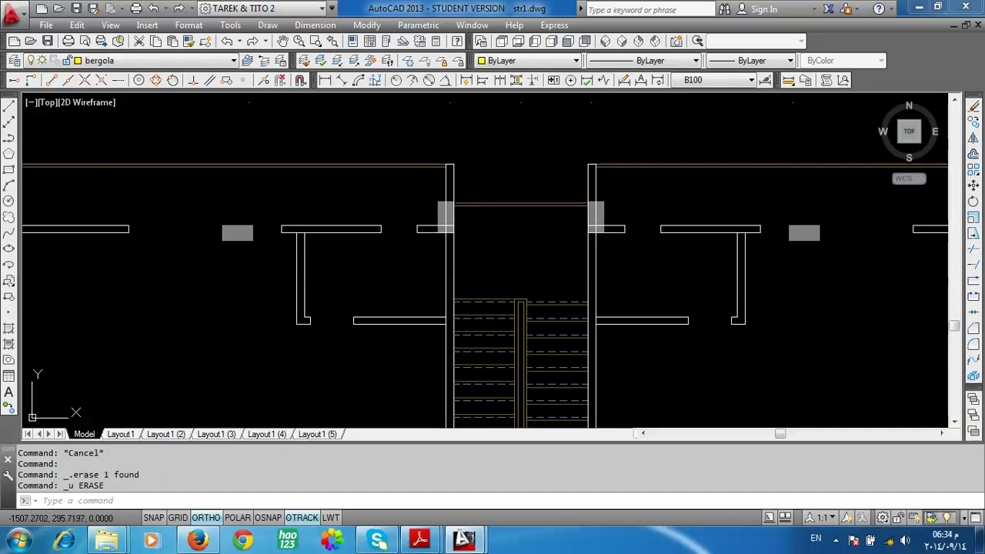
click(369, 210)
click(350, 254)
key(Delete)
key(ctrl+z)
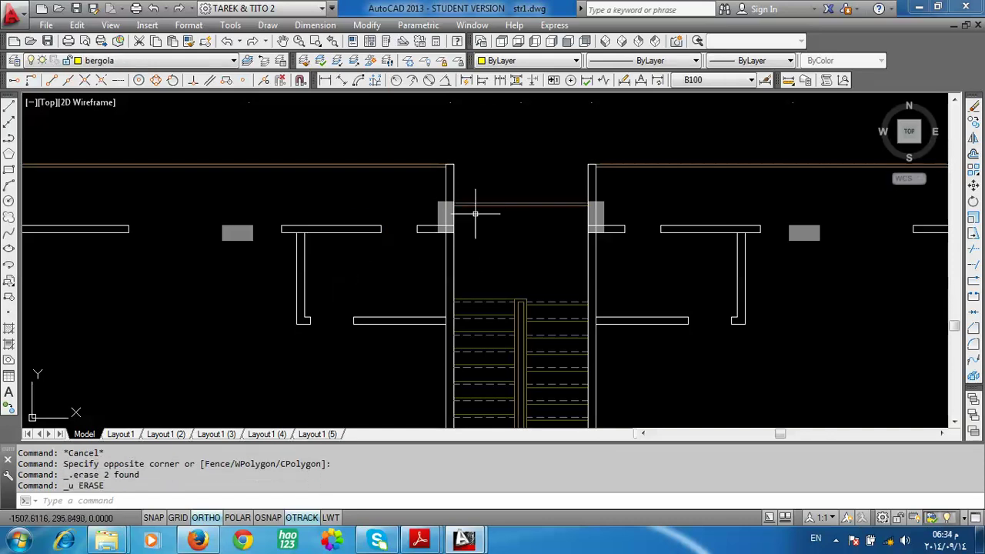
Step: With OSNAP on, draw a vertical centre line down from the stair-top midpoint, then select it
click(8, 108)
scroll(464, 262, up, 5)
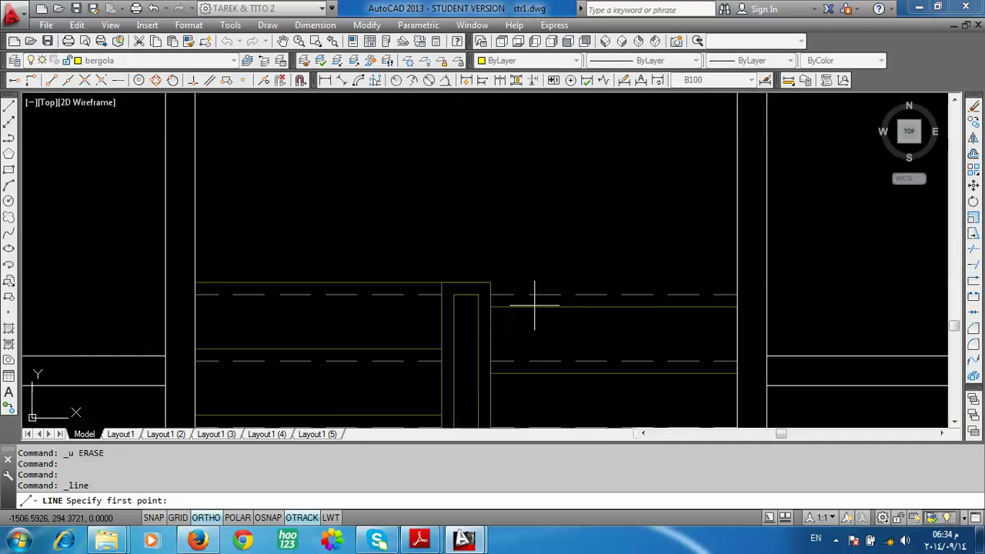
click(268, 517)
scroll(460, 300, down, 3)
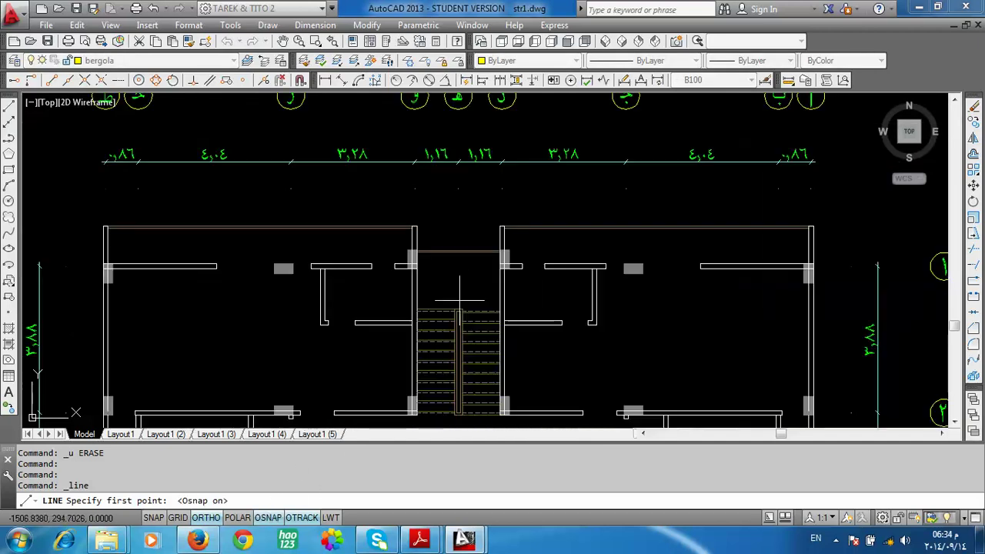
click(458, 247)
scroll(454, 343, down, 5)
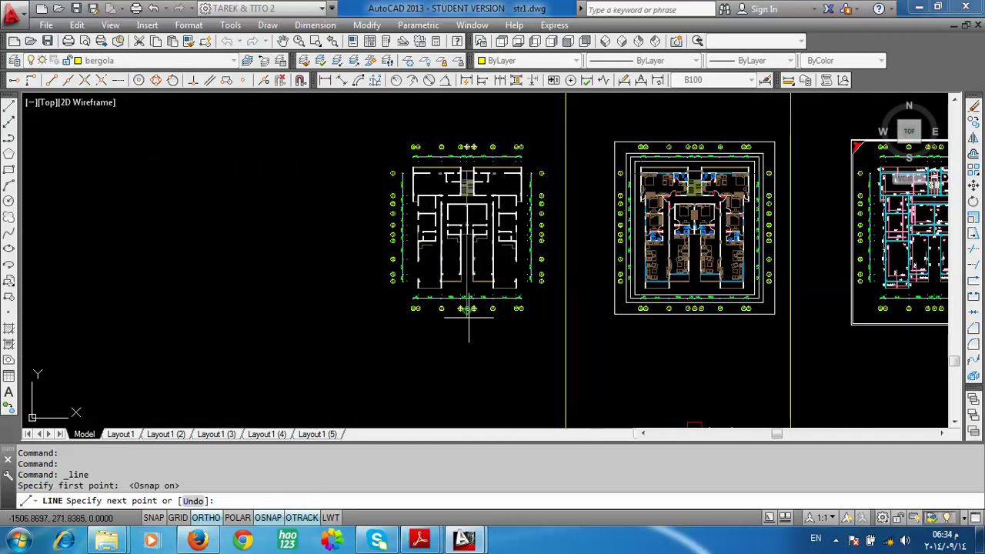
scroll(460, 359, up, 3)
key(Escape)
scroll(459, 359, down, 3)
scroll(447, 200, up, 3)
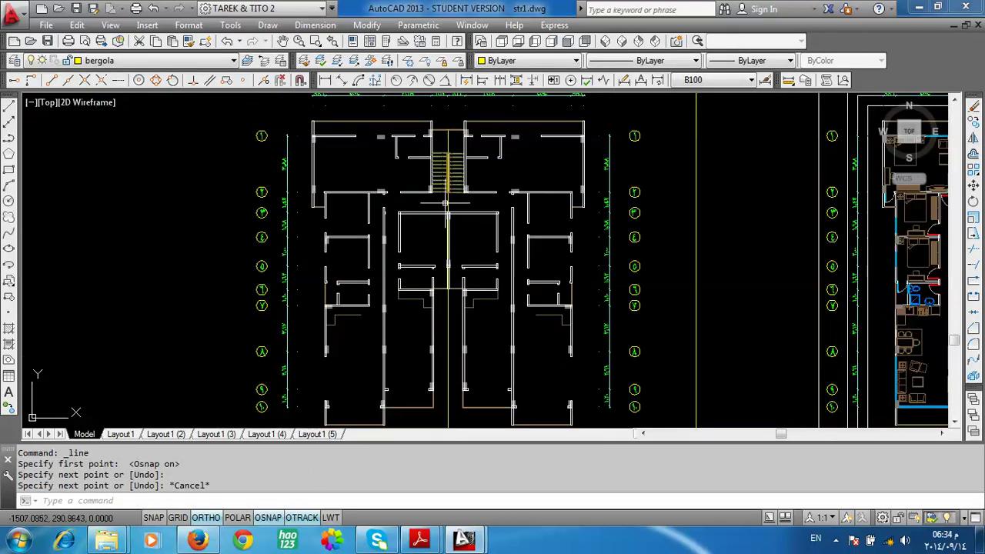
click(442, 196)
click(457, 188)
scroll(474, 266, down, 3)
Step: Erase the dimension segments along the top of the plan using two crossing selections
scroll(454, 177, up, 3)
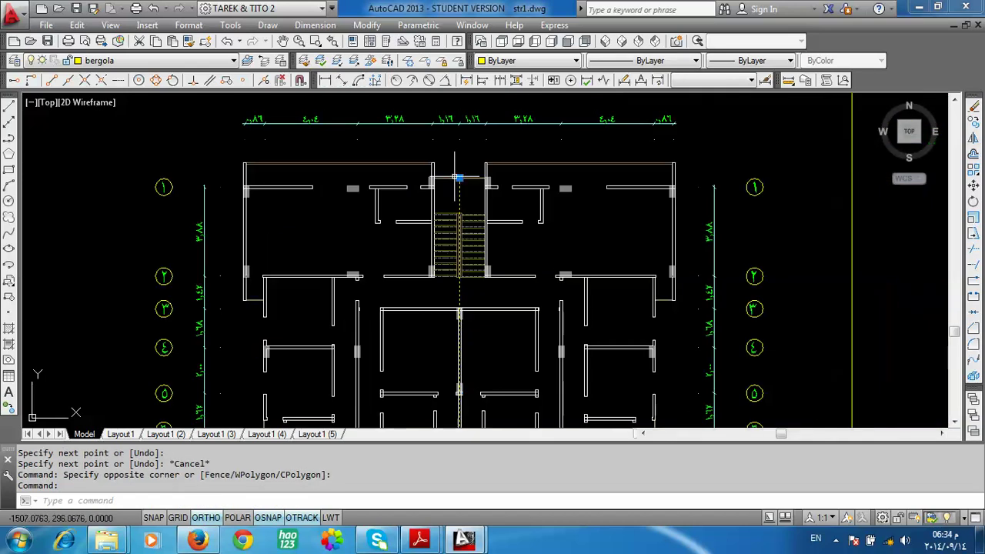
click(460, 179)
scroll(462, 154, down, 3)
key(Escape)
scroll(480, 262, up, 5)
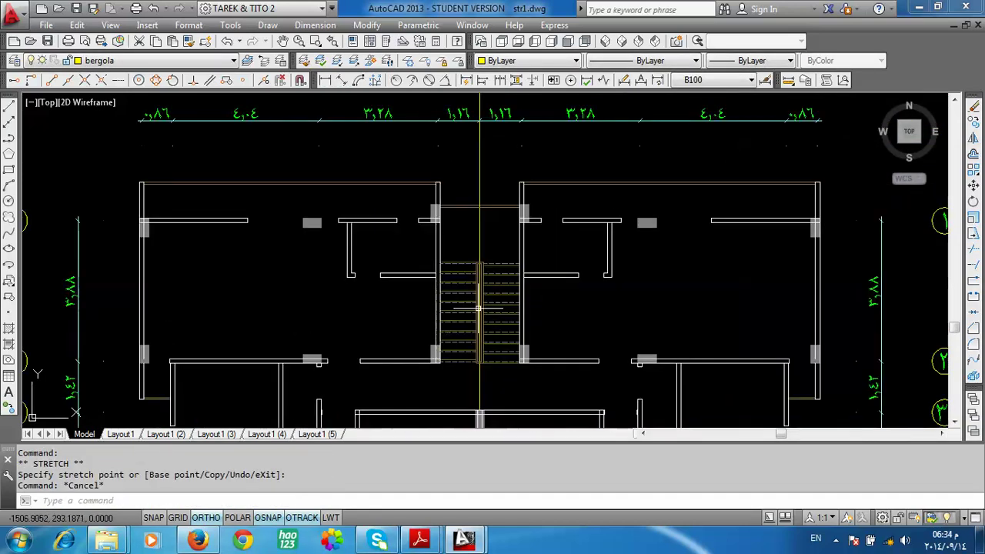
scroll(508, 230, down, 3)
scroll(551, 216, up, 1)
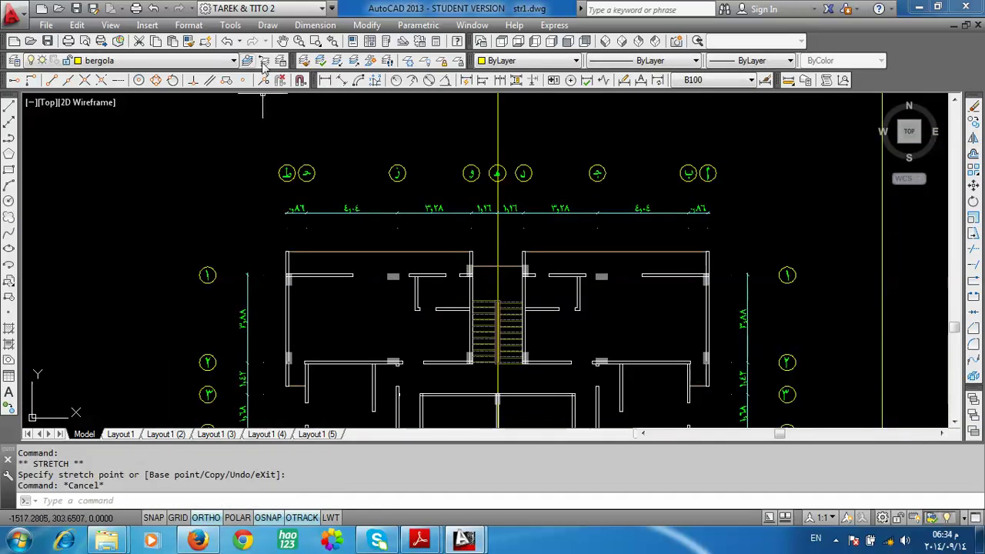
click(722, 205)
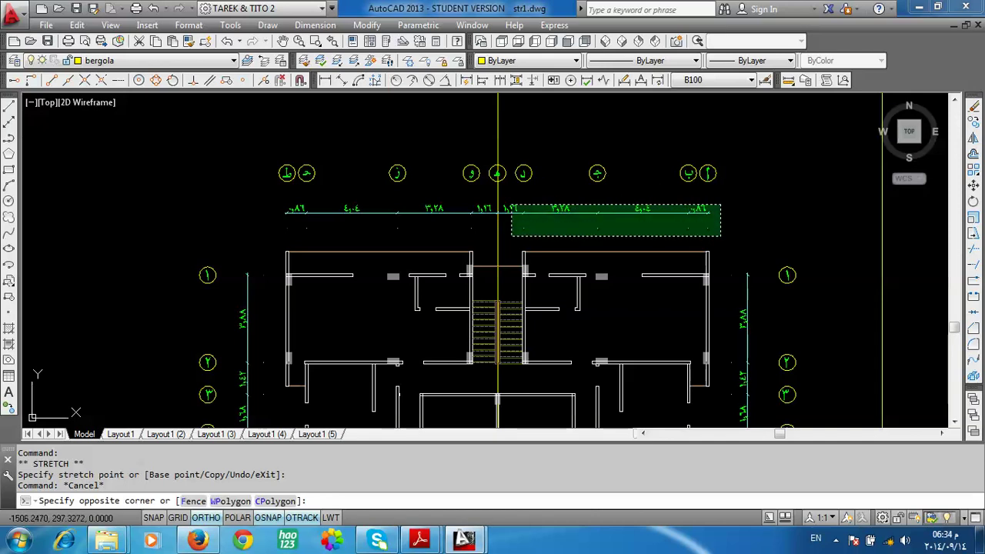
click(483, 237)
key(Delete)
click(493, 199)
click(287, 220)
key(Delete)
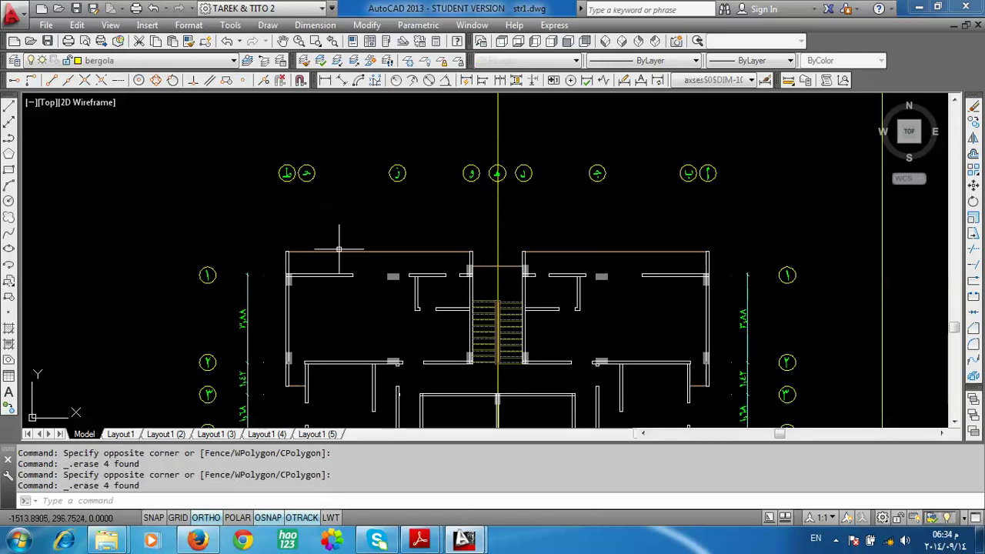
Step: Erase the dimension pieces along the left and right sides of the plan
scroll(423, 246, down, 3)
click(423, 219)
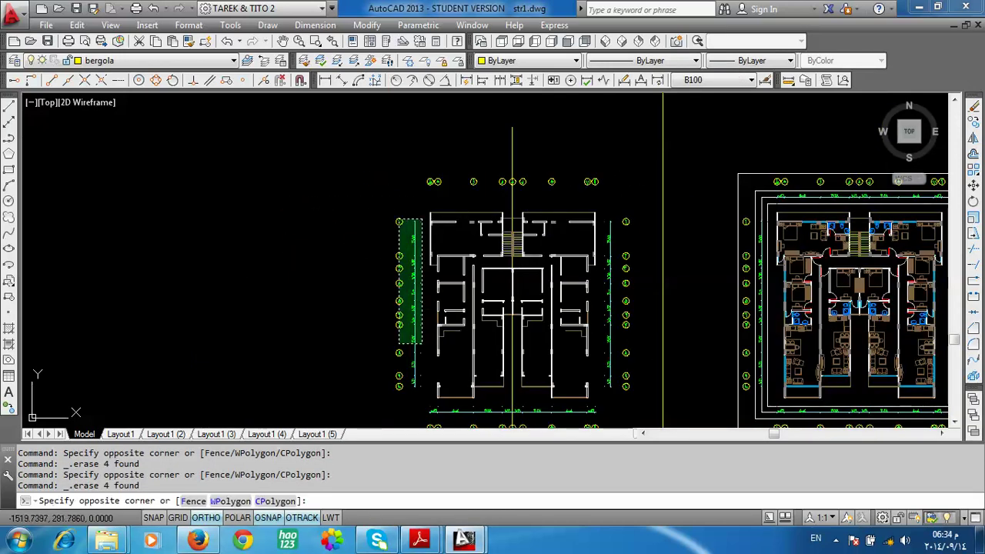
click(408, 395)
key(Delete)
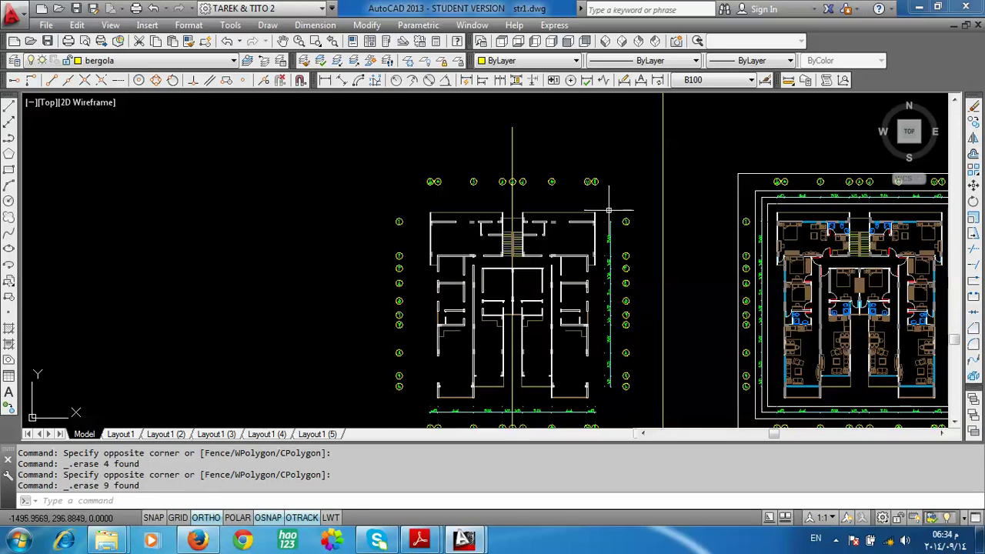
click(616, 209)
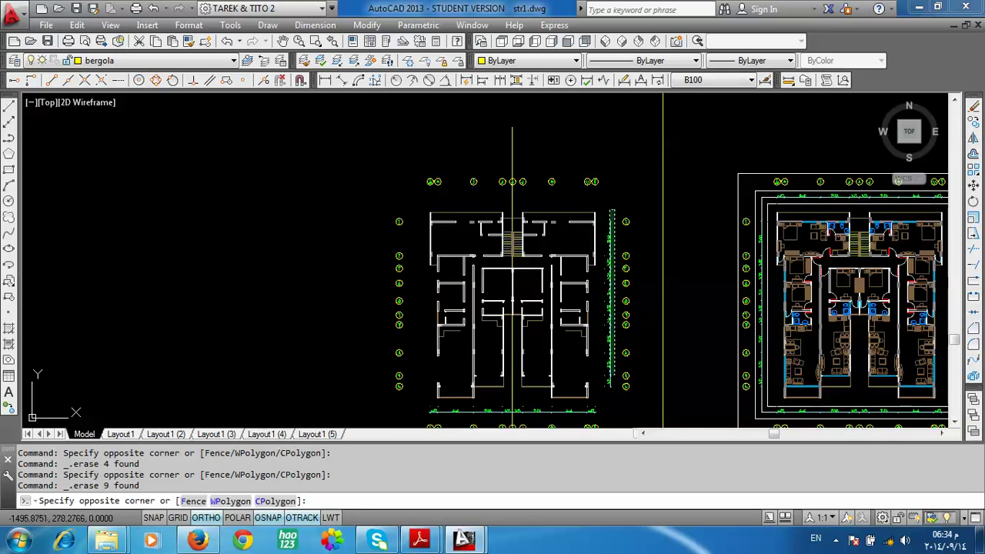
click(608, 391)
key(Delete)
Step: Erase the bottom dimension line and the remaining dimension pieces
scroll(615, 339, up, 2)
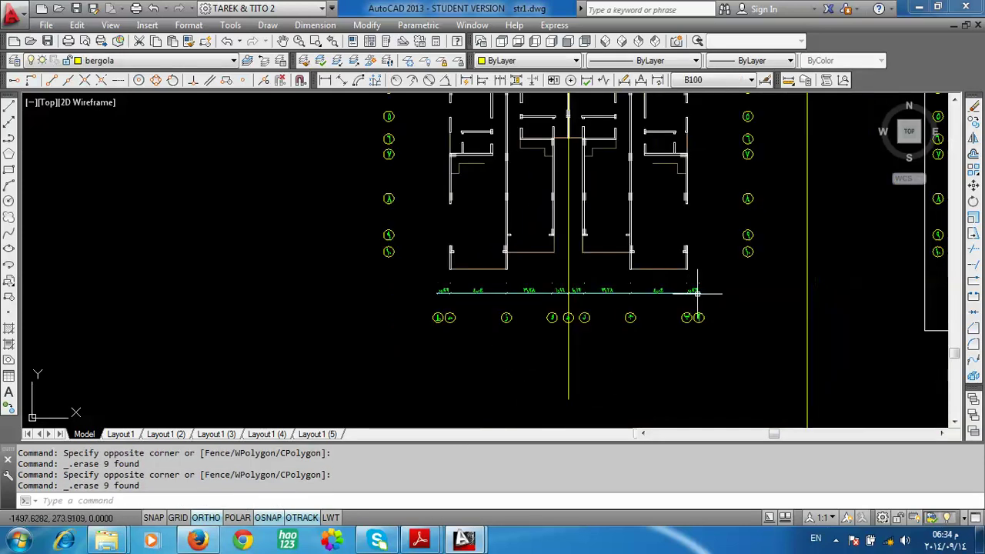
click(708, 285)
click(570, 296)
key(Delete)
scroll(543, 286, up, 2)
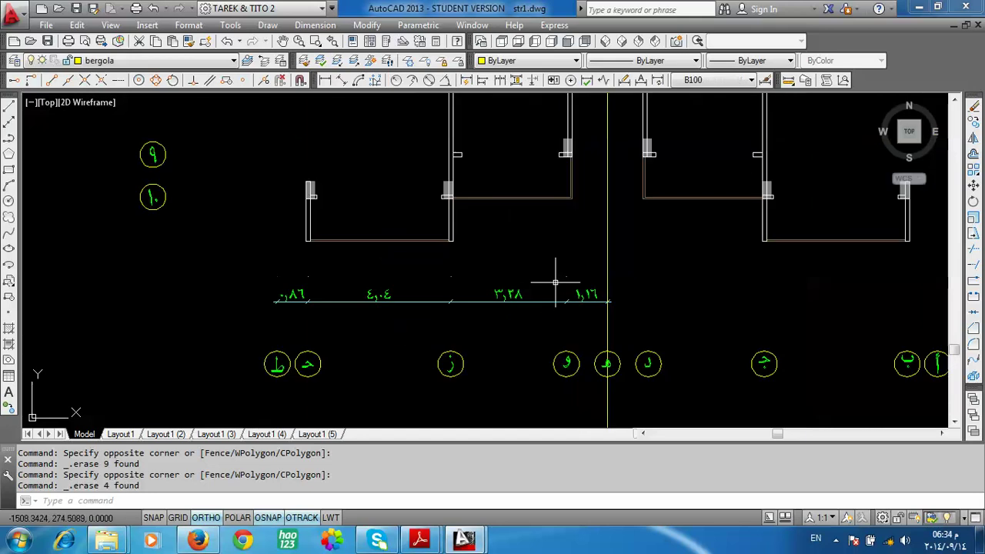
click(580, 269)
click(608, 300)
key(Delete)
Step: Window-select the objects over the stair area
scroll(403, 359, down, 2)
scroll(403, 359, down, 2)
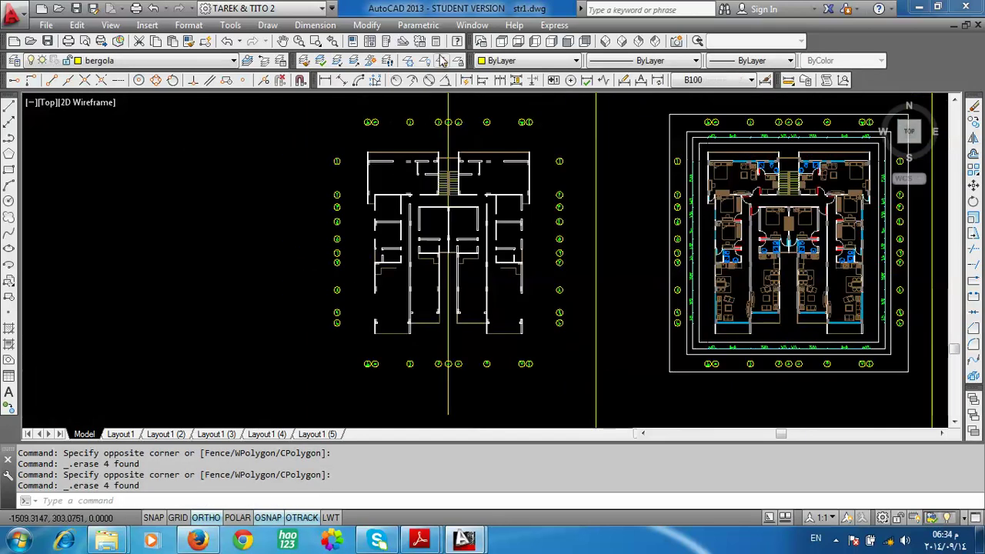
scroll(451, 178, up, 3)
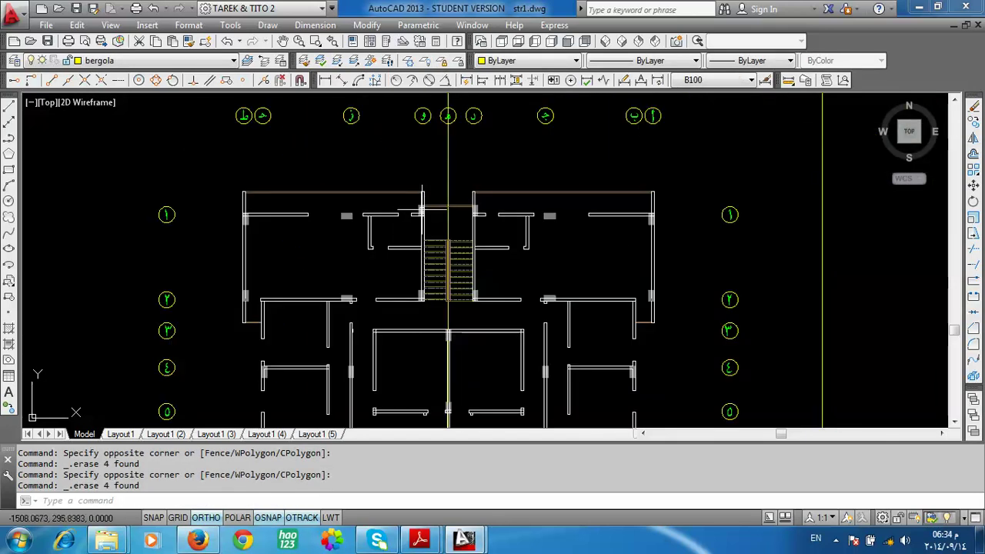
click(533, 297)
click(432, 222)
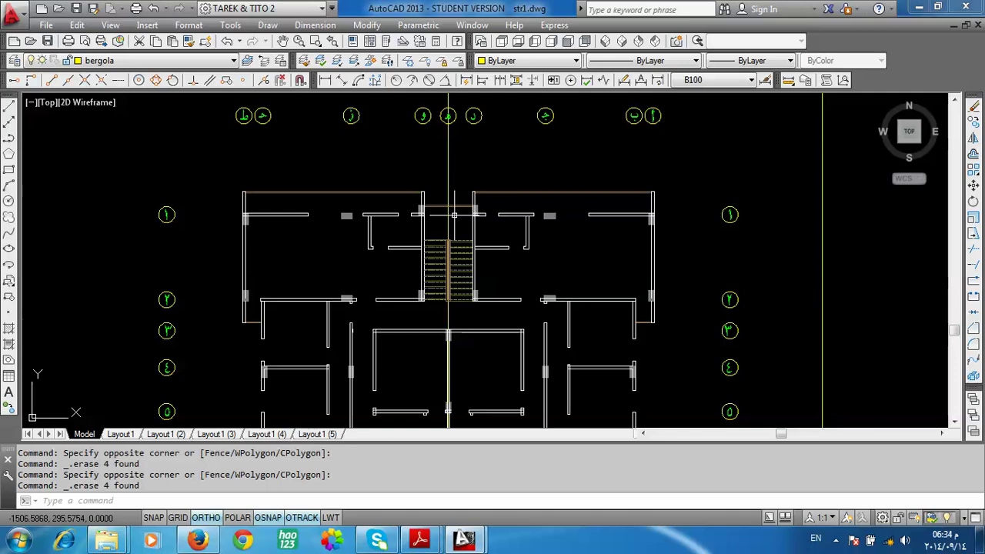
scroll(496, 201, down, 1)
scroll(523, 149, down, 2)
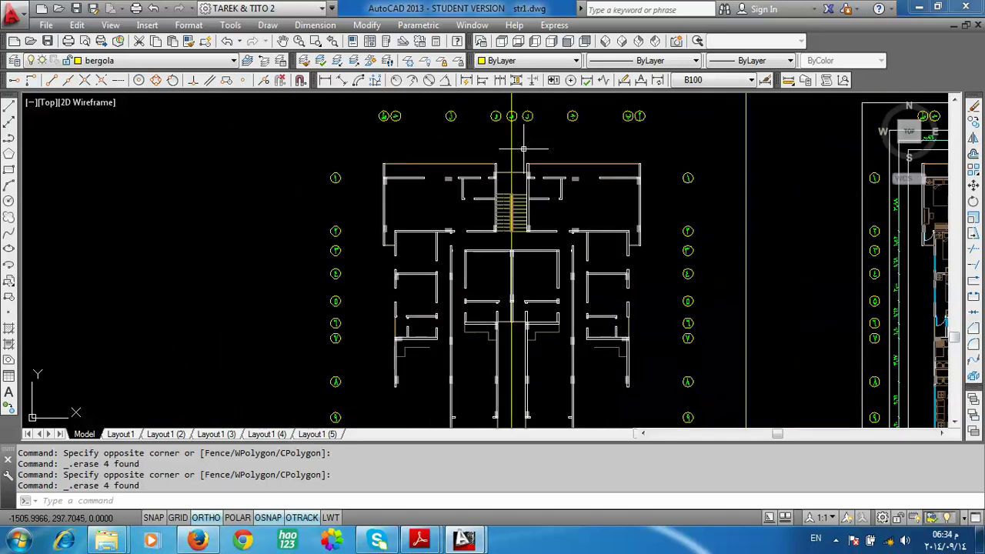
Step: Start Trim with the central axis line as the cutting edge
click(973, 250)
scroll(524, 231, up, 3)
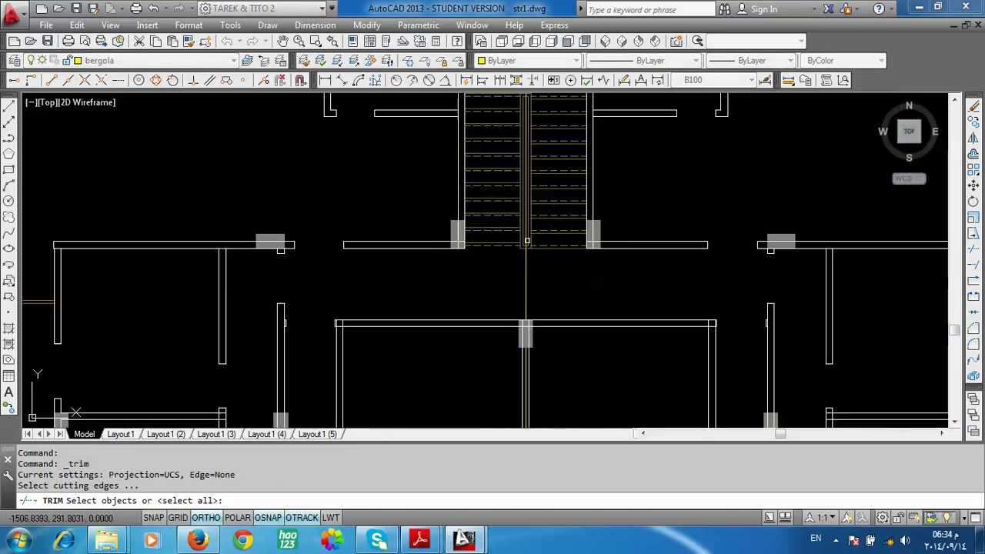
click(542, 266)
click(503, 282)
scroll(554, 231, down, 3)
scroll(605, 225, down, 2)
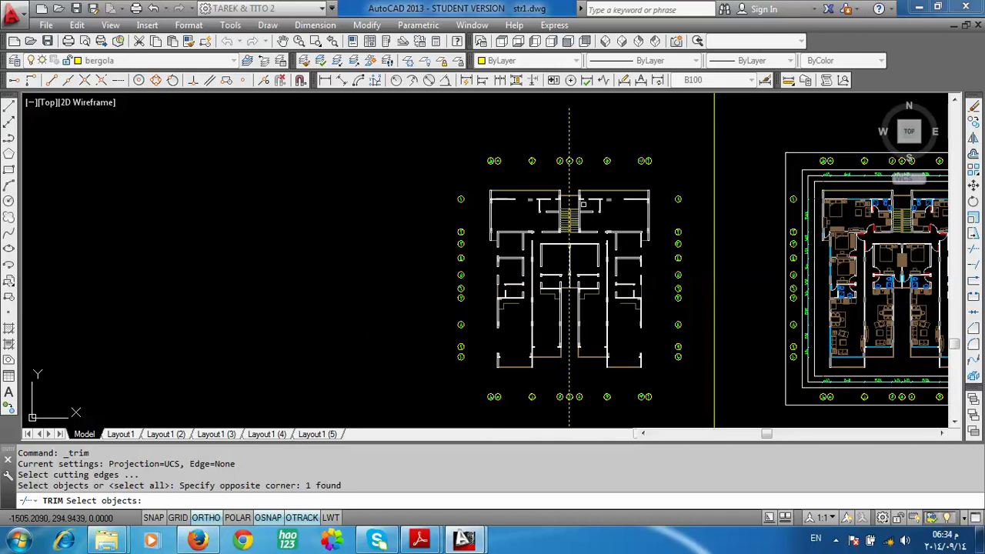
key(Return)
Step: Trim the stair lines crossed by the central axis, including the line at the stair top
click(561, 183)
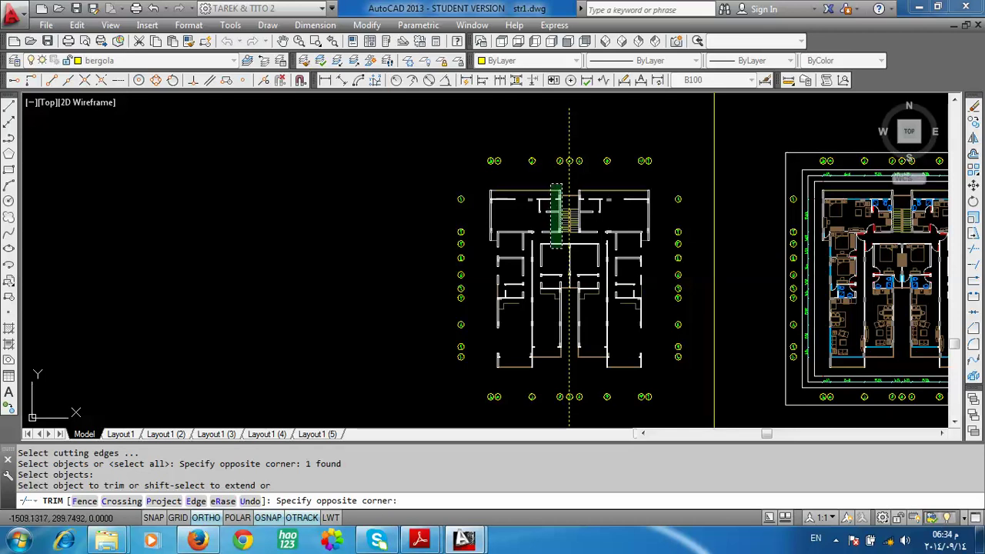
click(486, 372)
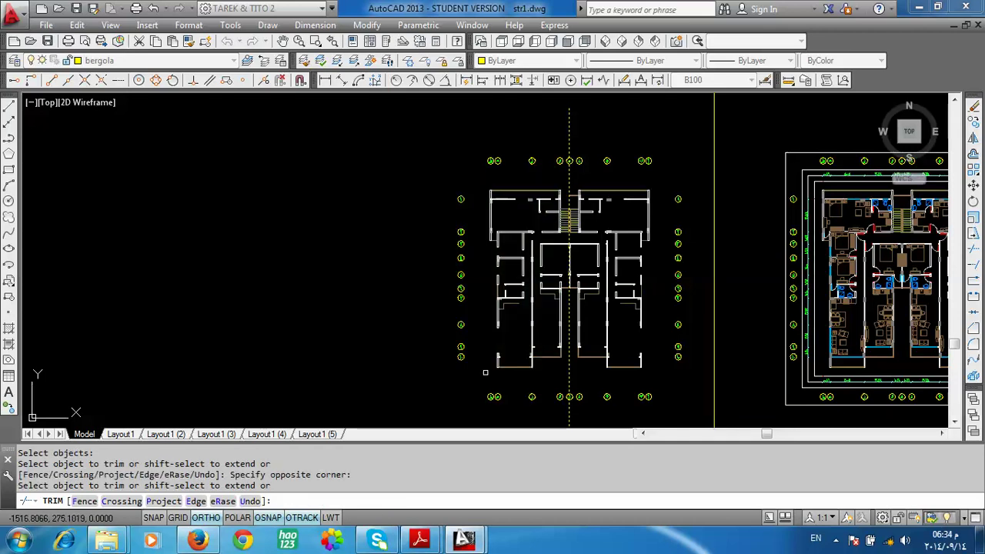
scroll(565, 200, up, 5)
scroll(534, 213, up, 5)
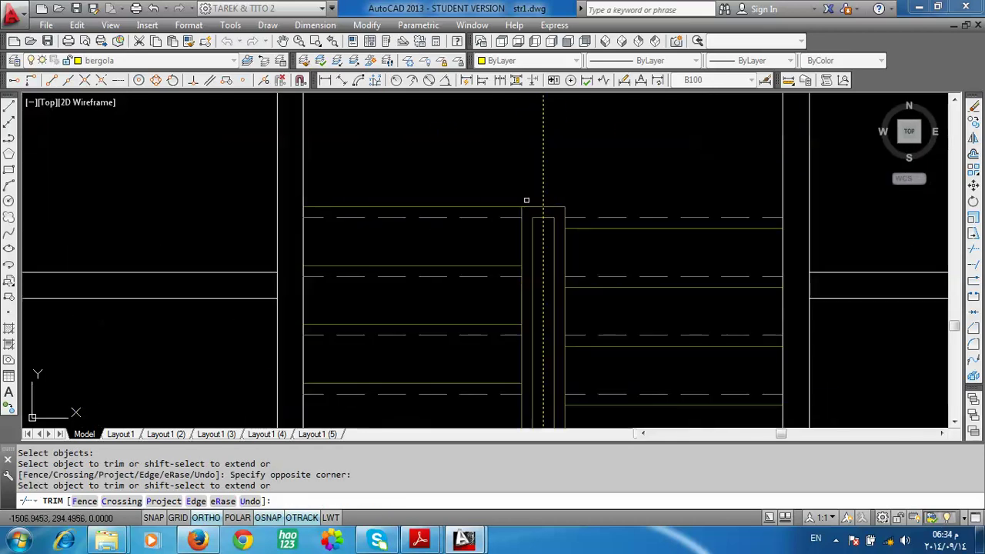
click(529, 197)
click(528, 191)
scroll(531, 198, down, 5)
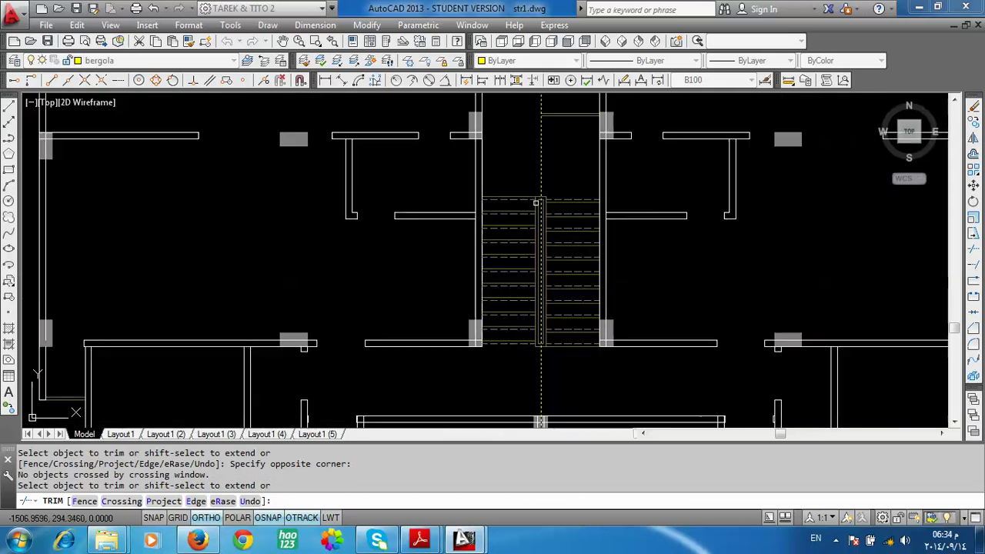
scroll(536, 202, up, 2)
scroll(536, 198, up, 3)
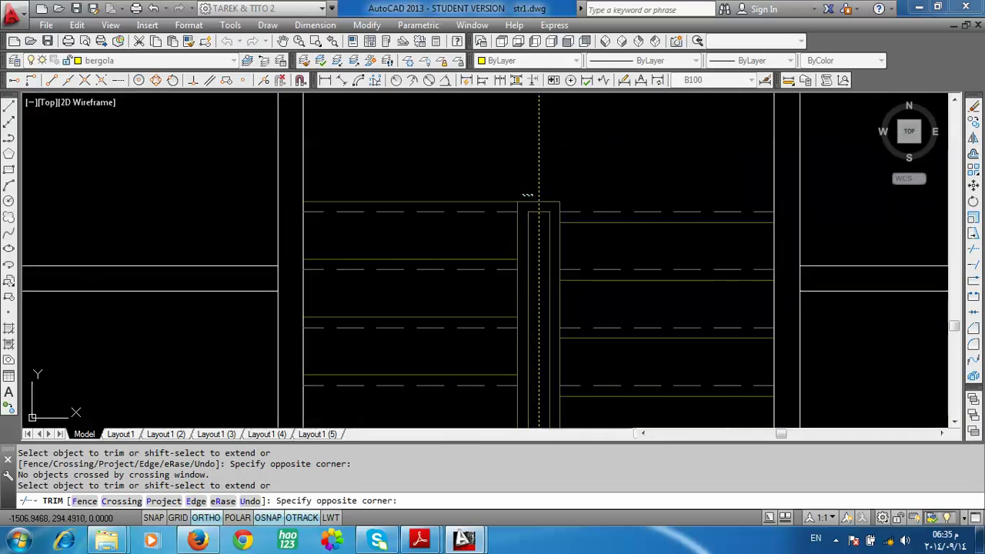
scroll(528, 197, down, 5)
scroll(522, 220, down, 1)
scroll(517, 231, up, 2)
scroll(510, 271, up, 2)
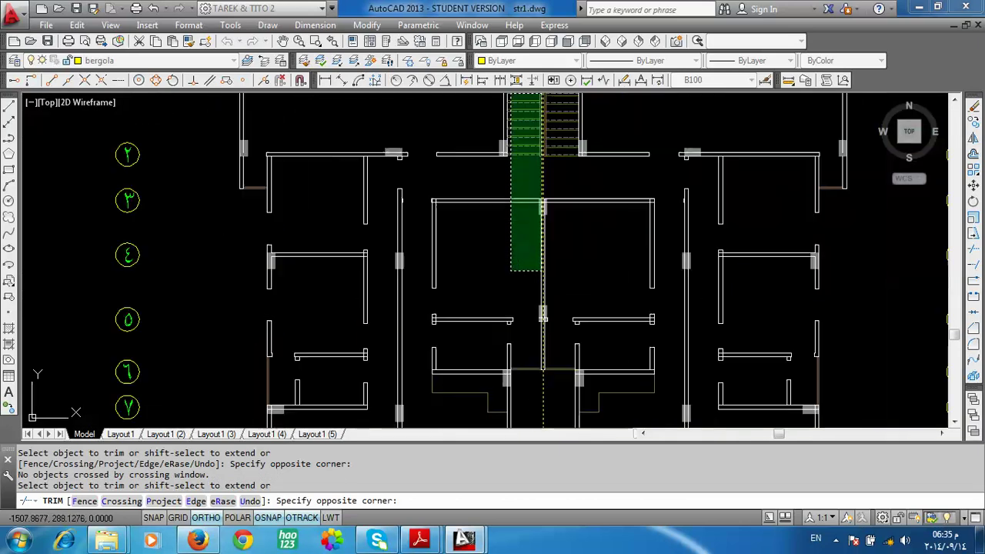
scroll(510, 270, up, 2)
Step: Trim the remaining stair lines that cross the central axis
click(508, 127)
scroll(534, 181, down, 2)
scroll(535, 178, down, 1)
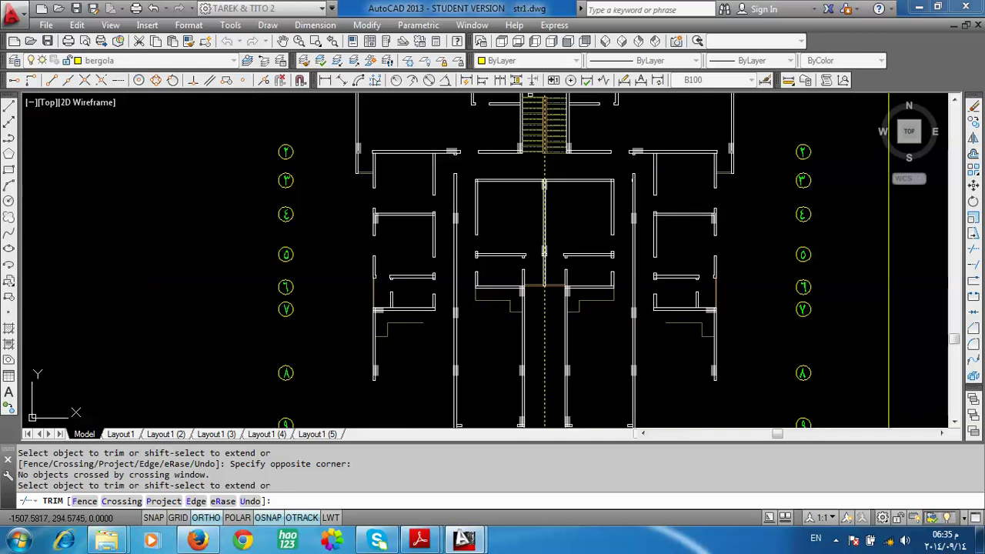
scroll(544, 185, up, 1)
scroll(545, 179, up, 2)
scroll(547, 174, up, 1)
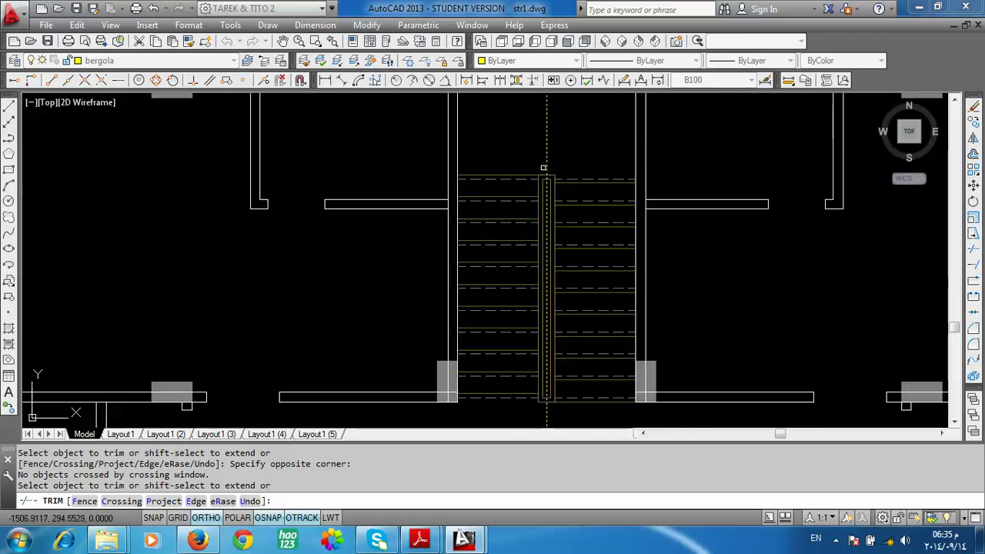
click(543, 168)
click(483, 394)
scroll(545, 185, down, 2)
scroll(545, 284, down, 1)
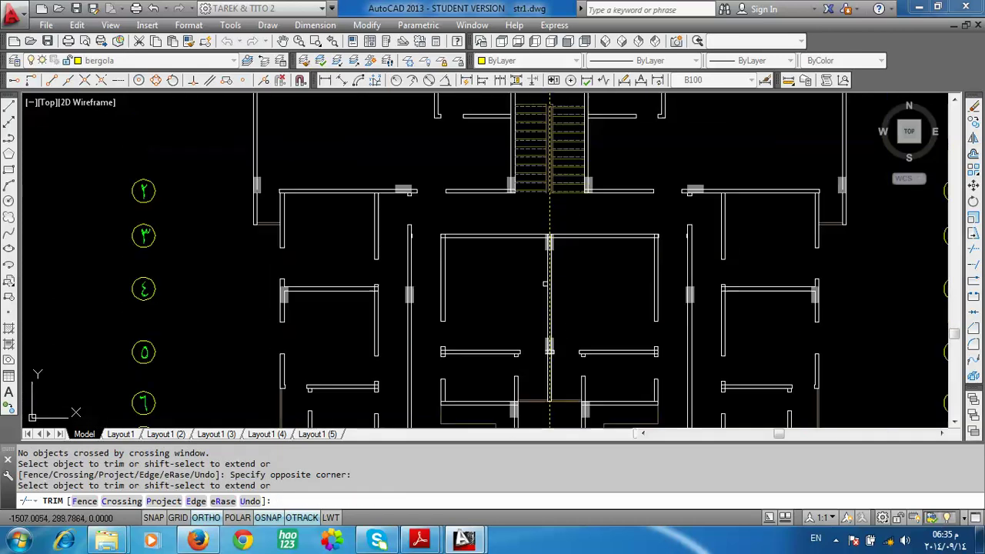
scroll(545, 284, up, 3)
Step: Trim the beam line and the wall line beside the column at the axis, then end Trim
click(532, 190)
click(498, 180)
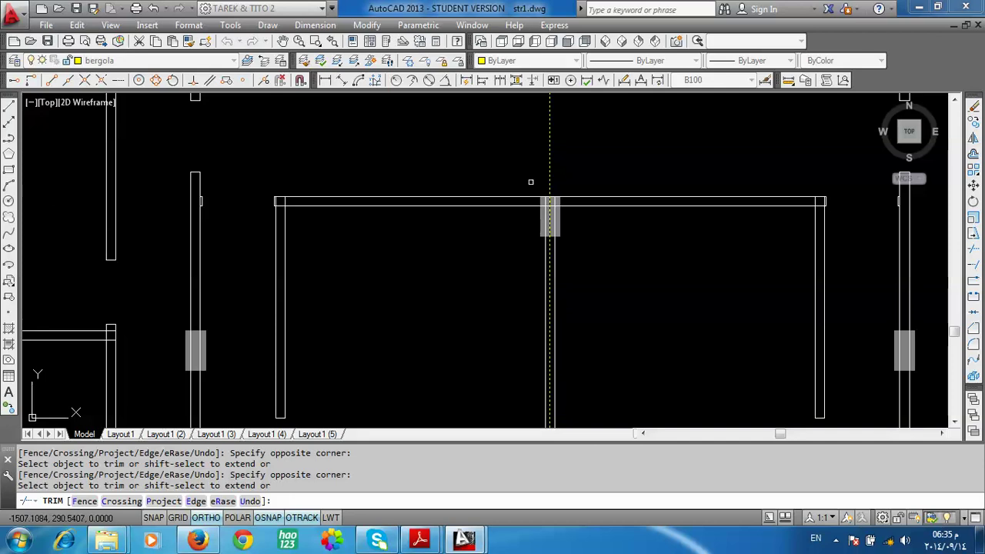
scroll(530, 181, up, 2)
click(518, 254)
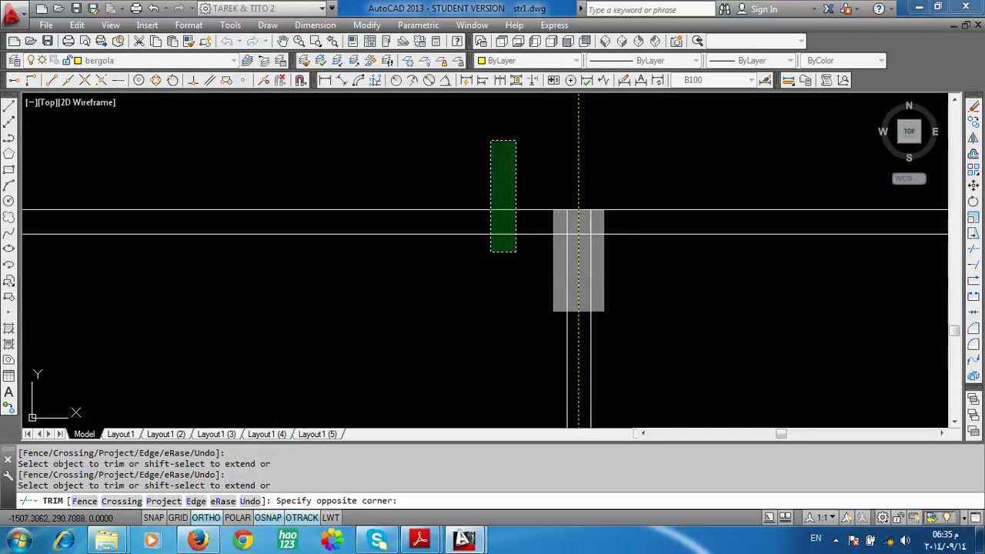
click(490, 138)
scroll(489, 138, down, 3)
scroll(467, 341, up, 2)
scroll(514, 185, down, 3)
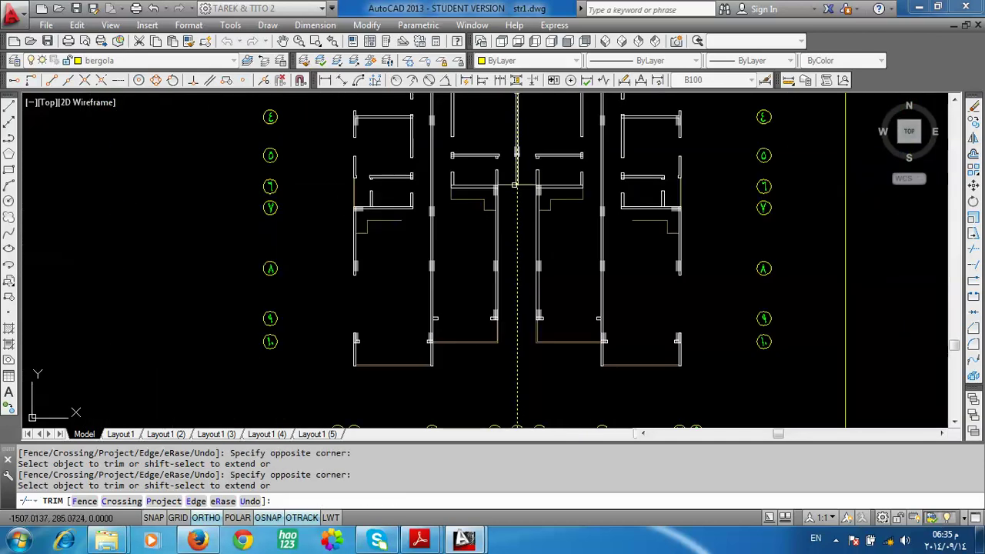
scroll(502, 316, down, 4)
key(Return)
scroll(498, 285, up, 2)
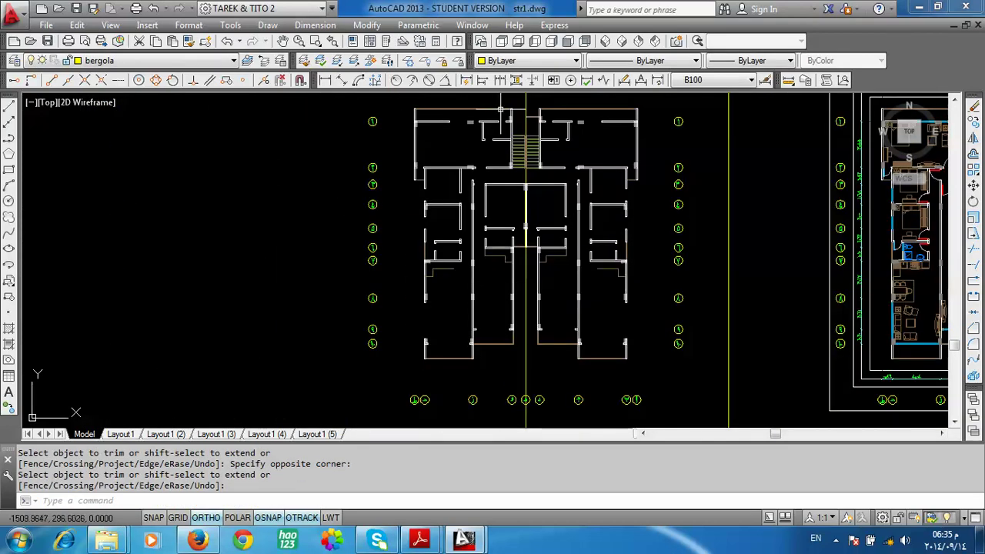
Step: Erase the upper-left and lower-left parts of the plan with crossing selections
click(518, 97)
click(381, 250)
key(Delete)
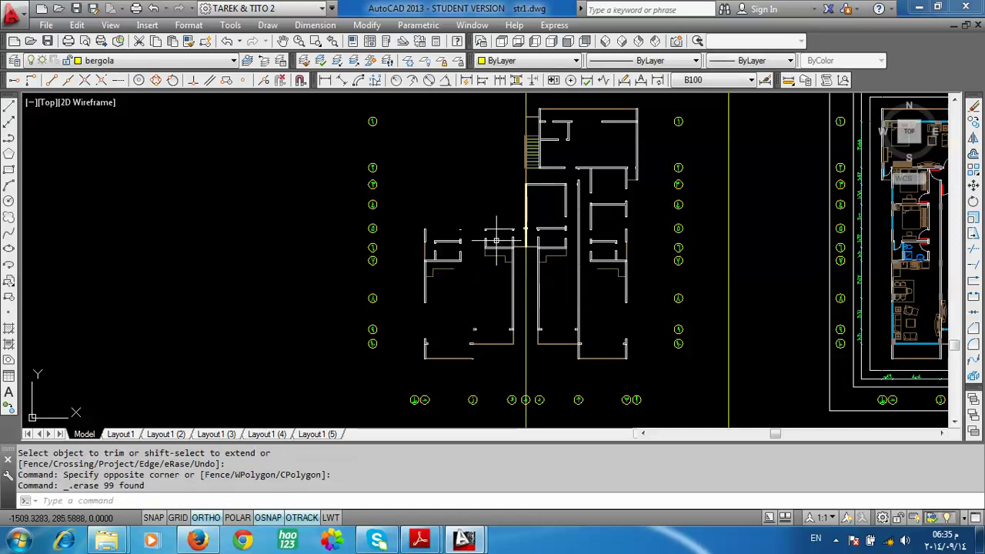
scroll(497, 241, up, 1)
click(524, 204)
click(371, 409)
key(Delete)
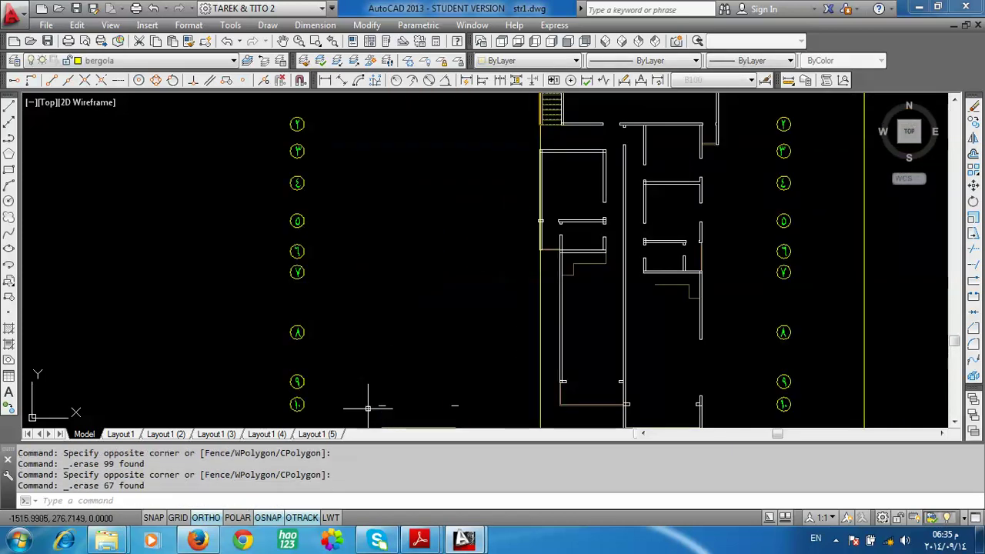
scroll(528, 116, up, 3)
scroll(527, 132, down, 1)
scroll(528, 297, down, 3)
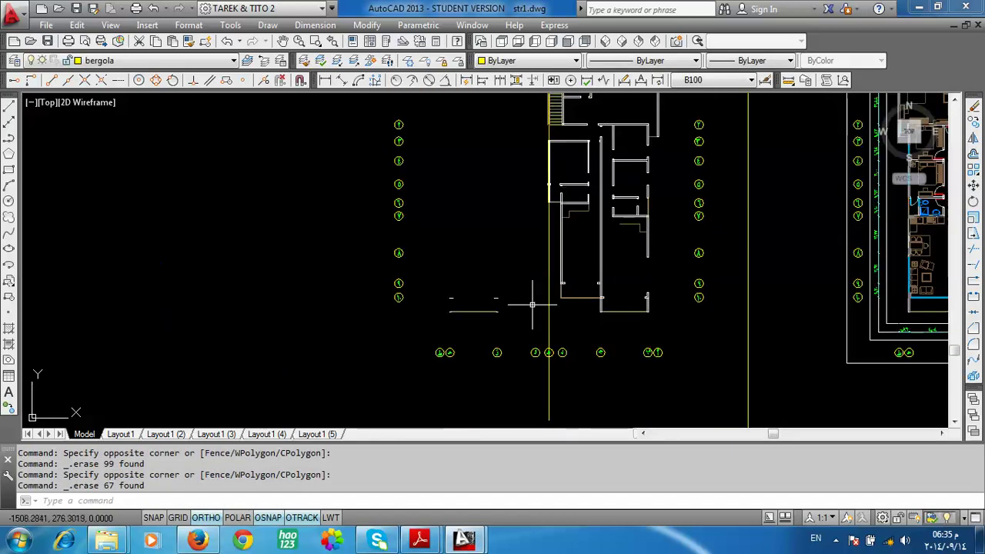
scroll(519, 264, up, 2)
Step: Undo the erasures to restore the full plan, then cancel a trial selection near the stair walls
click(519, 260)
key(Escape)
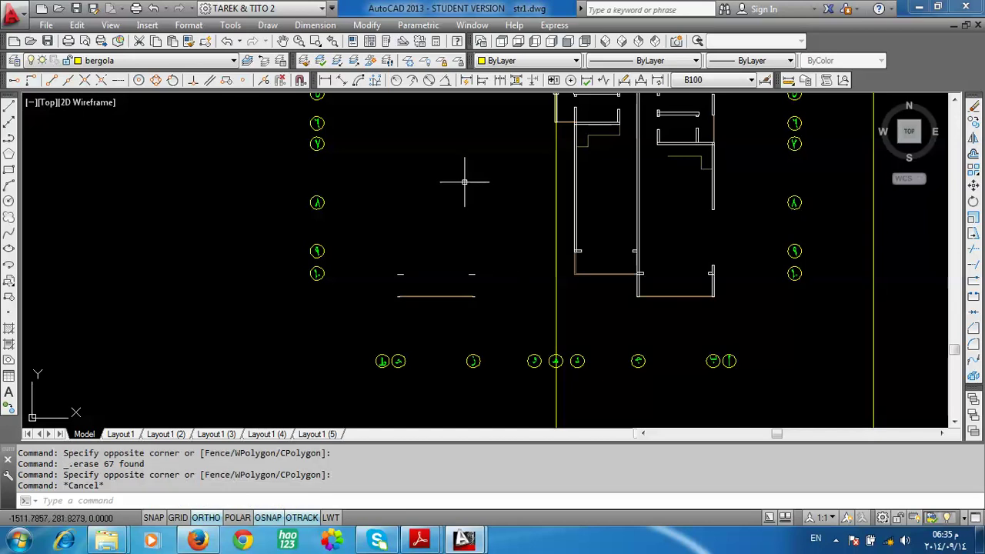
key(ctrl+z)
key(ctrl+z)
key(ctrl+z)
key(ctrl+z)
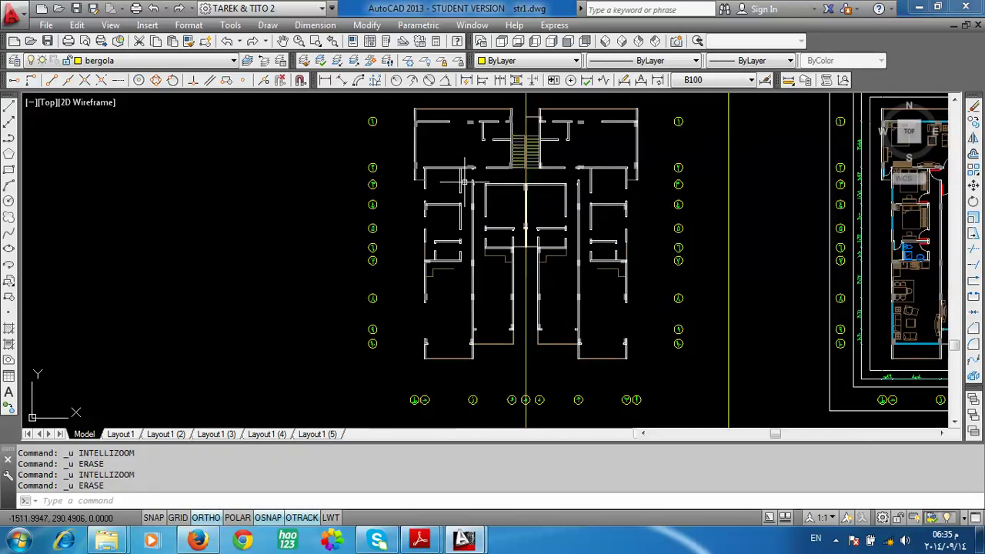
scroll(530, 116, up, 6)
click(447, 123)
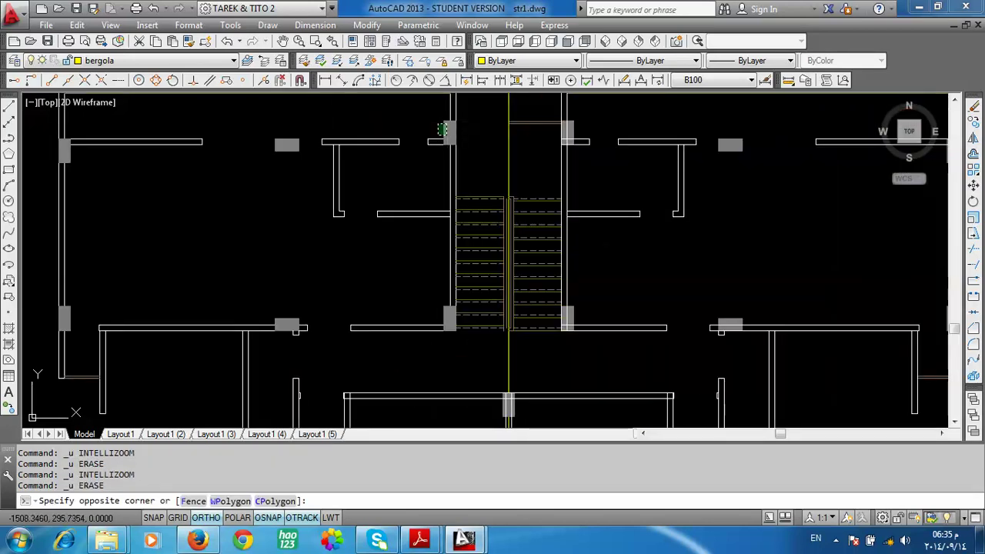
click(480, 132)
scroll(543, 131, down, 4)
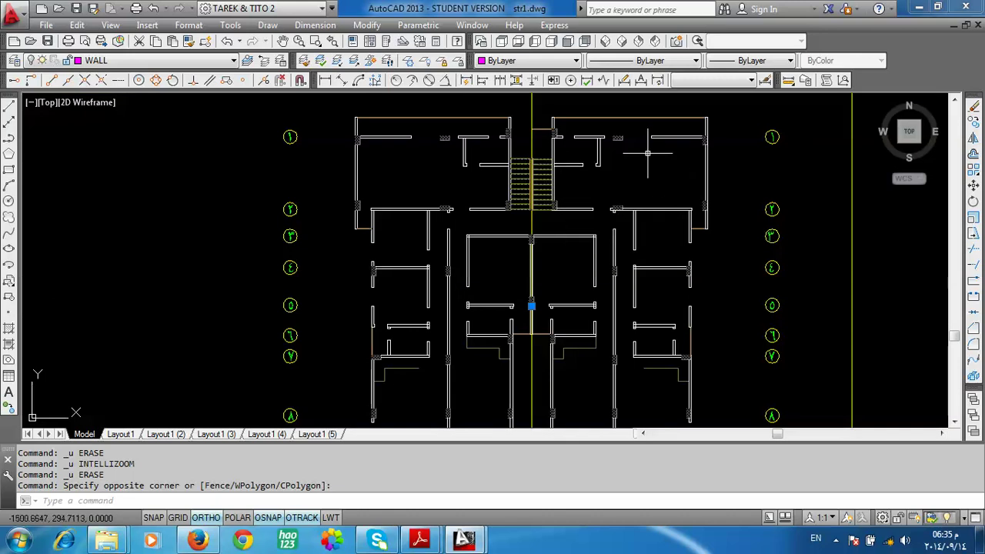
key(Escape)
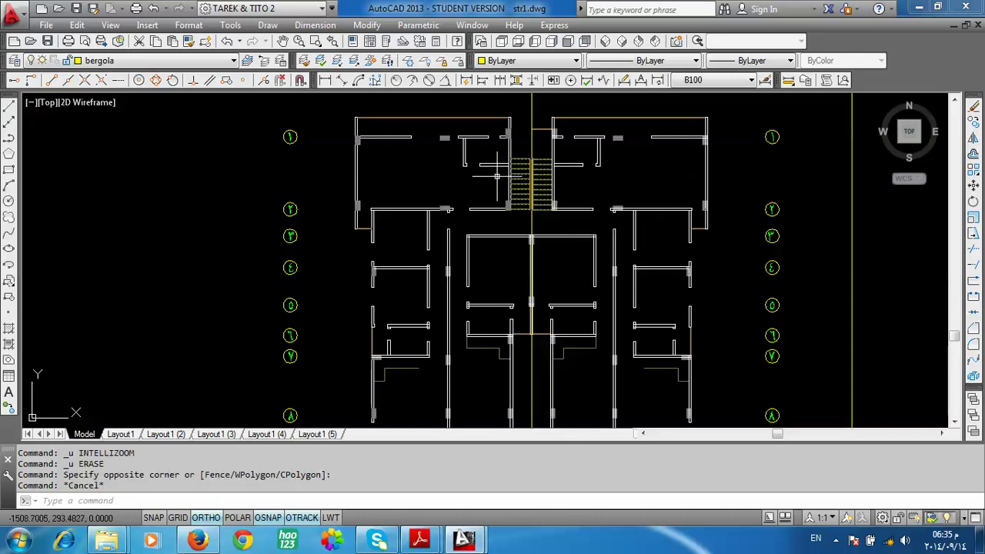
scroll(435, 152, up, 2)
scroll(467, 181, up, 2)
scroll(453, 189, down, 4)
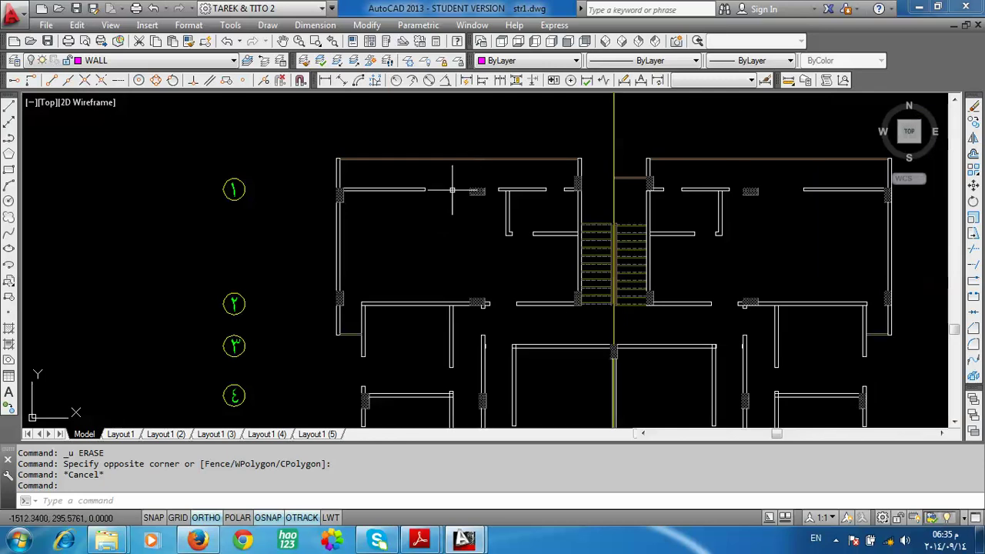
scroll(565, 118, down, 2)
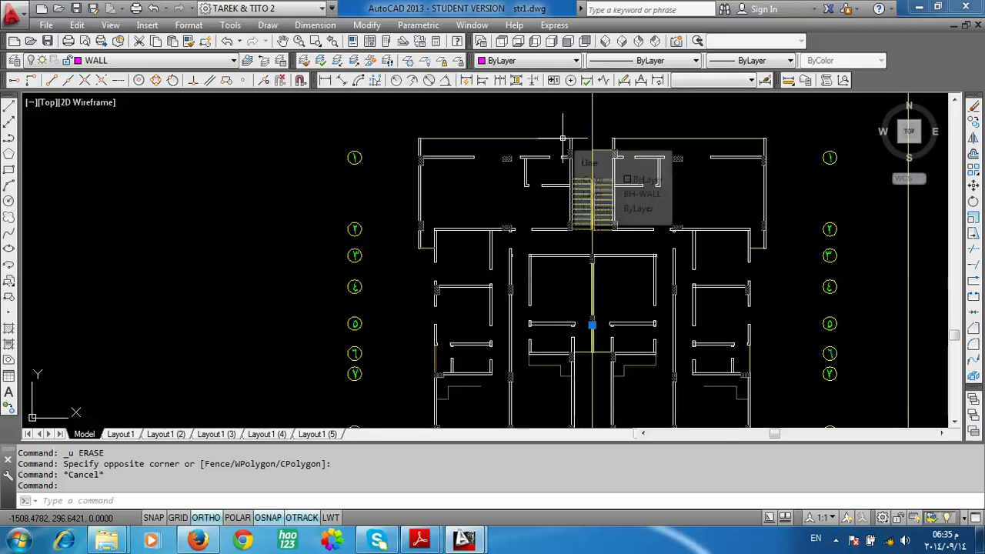
Step: Explode the copied plan and erase the walls of the top-left room
click(972, 377)
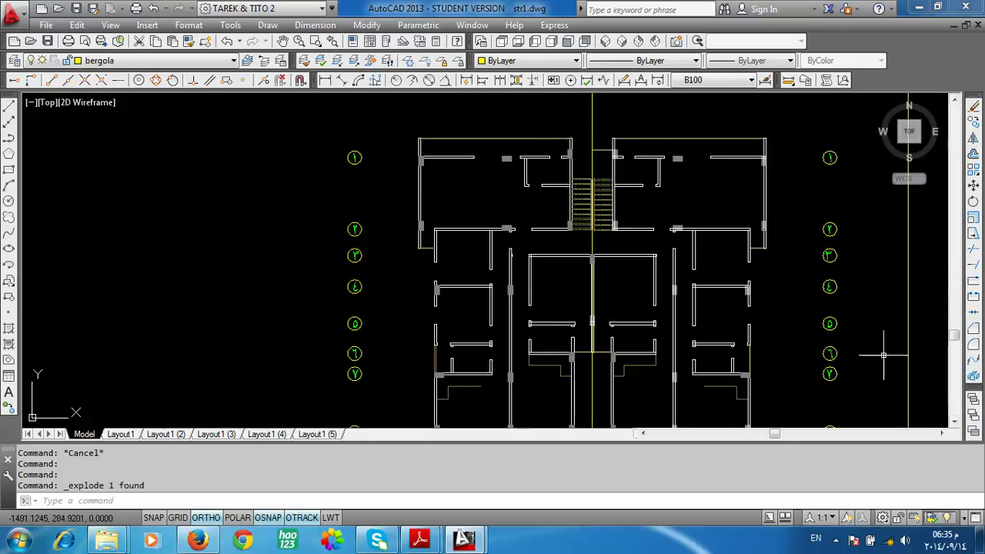
scroll(501, 154, up, 2)
click(511, 152)
click(504, 184)
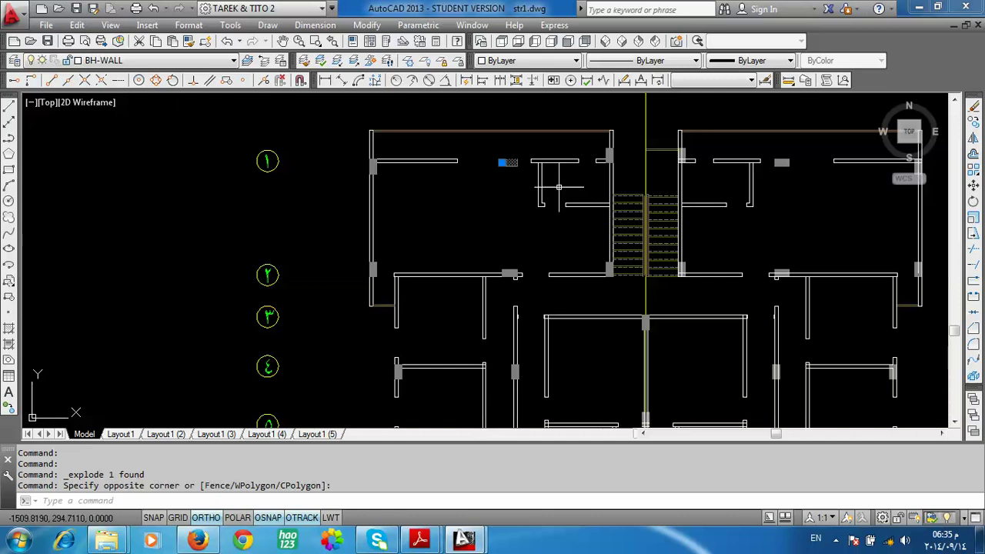
key(Escape)
click(623, 114)
click(339, 306)
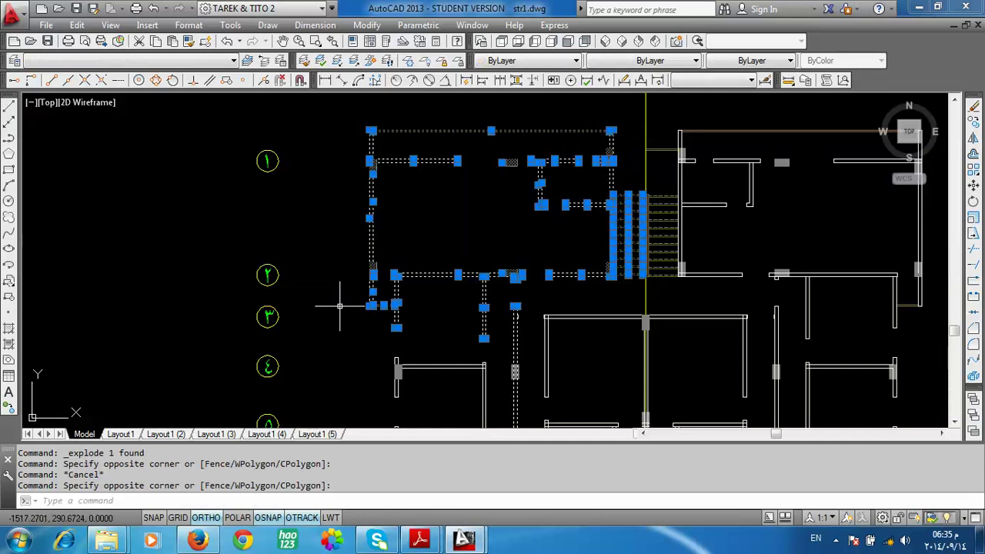
key(Delete)
Step: Erase the two lines beside the stair and the remaining 65 left-wing wall objects
scroll(653, 156, up, 2)
scroll(652, 156, up, 2)
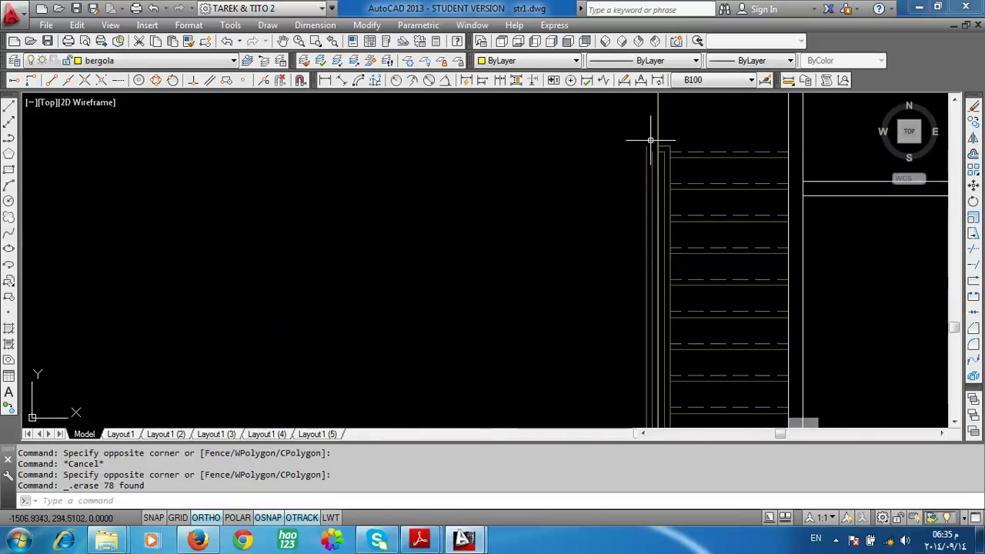
click(653, 139)
click(506, 341)
key(Delete)
scroll(513, 246, down, 2)
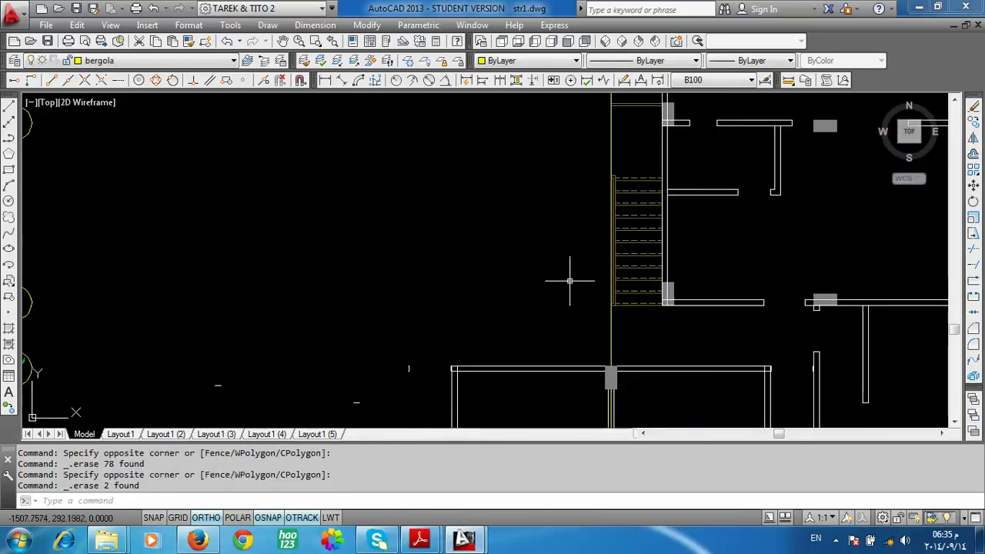
scroll(572, 275, down, 2)
click(550, 233)
click(389, 379)
key(Delete)
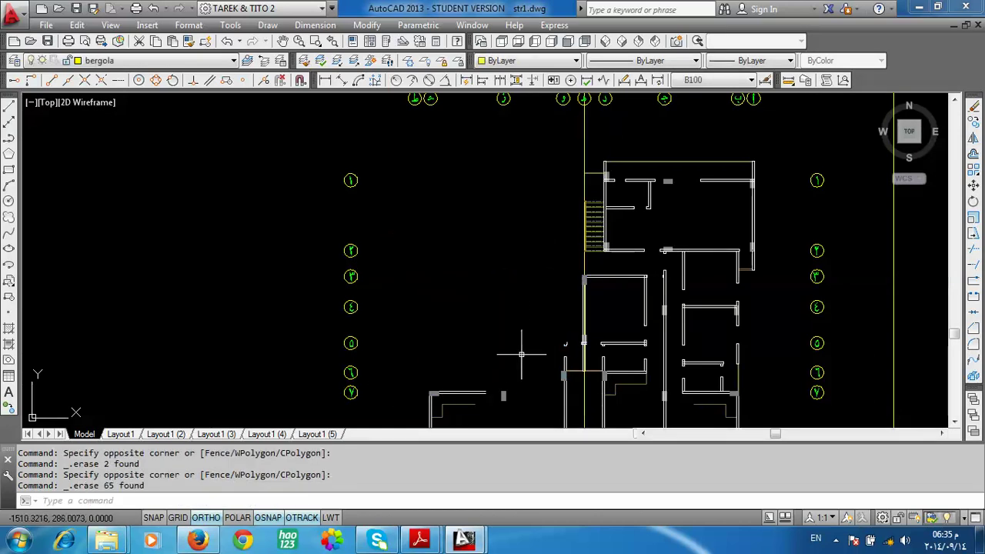
Step: Erase the lower-left walls and the 24 remaining left-side pieces
middle_drag(535, 346, 530, 192)
scroll(562, 197, up, 2)
click(572, 171)
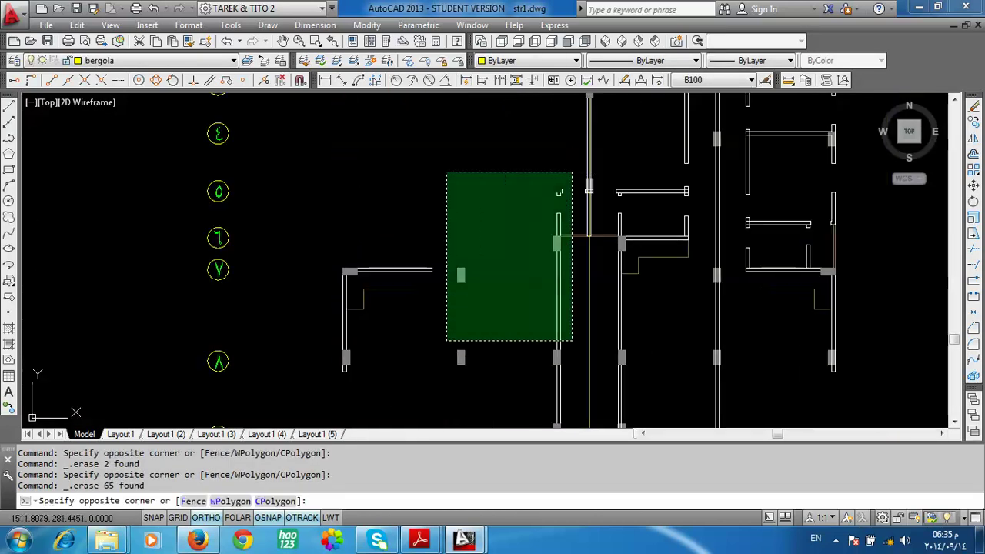
click(347, 391)
key(Delete)
scroll(488, 213, down, 3)
scroll(513, 264, up, 1)
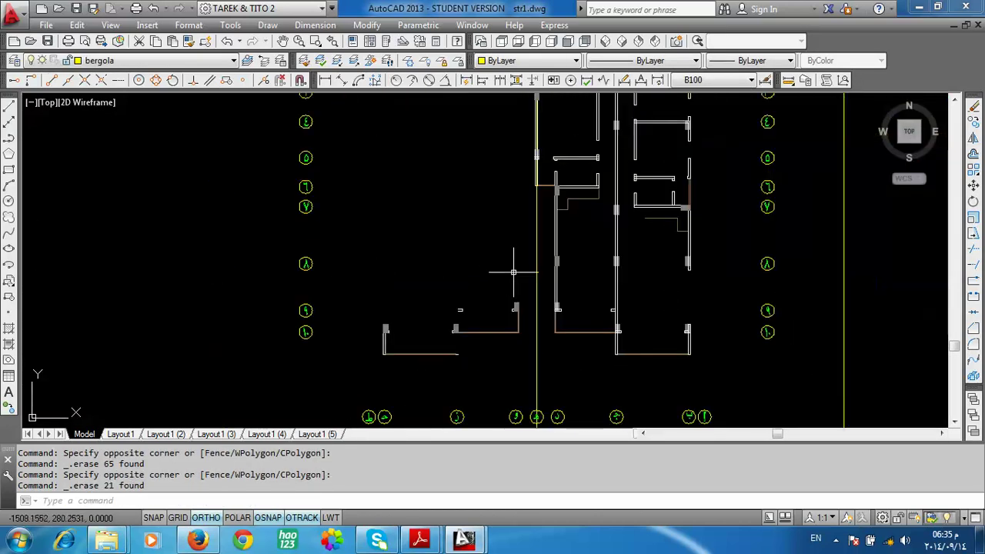
click(528, 279)
click(353, 377)
key(Delete)
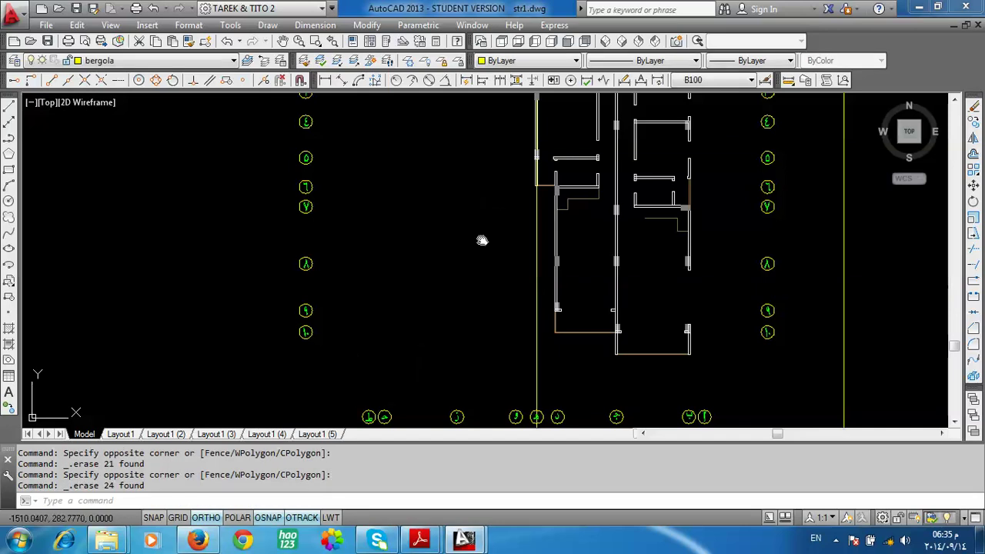
Step: Erase the leftover vertical line, a short stray line and a stray wall line
scroll(493, 284, up, 2)
scroll(510, 330, up, 3)
scroll(515, 252, up, 2)
click(480, 270)
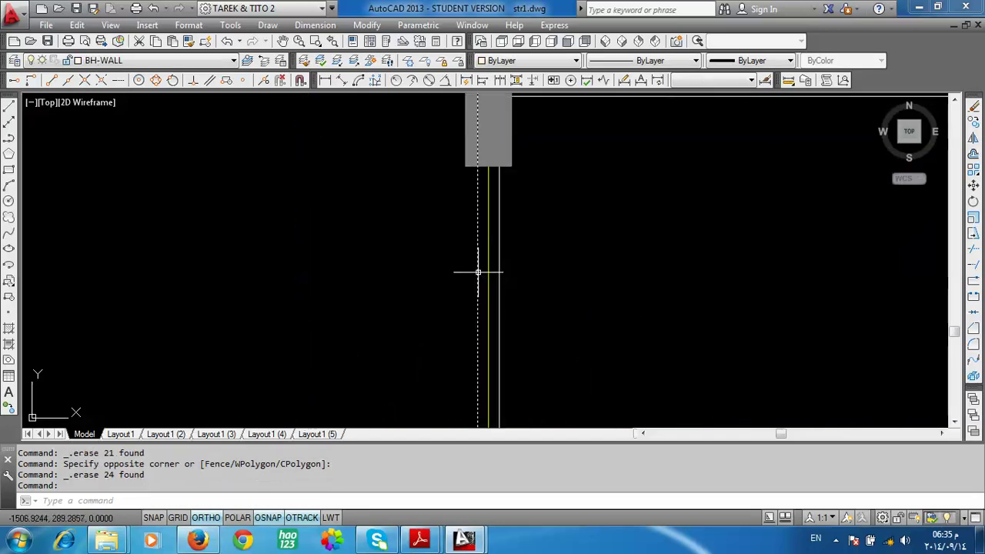
scroll(509, 196, down, 3)
key(Delete)
scroll(510, 329, up, 3)
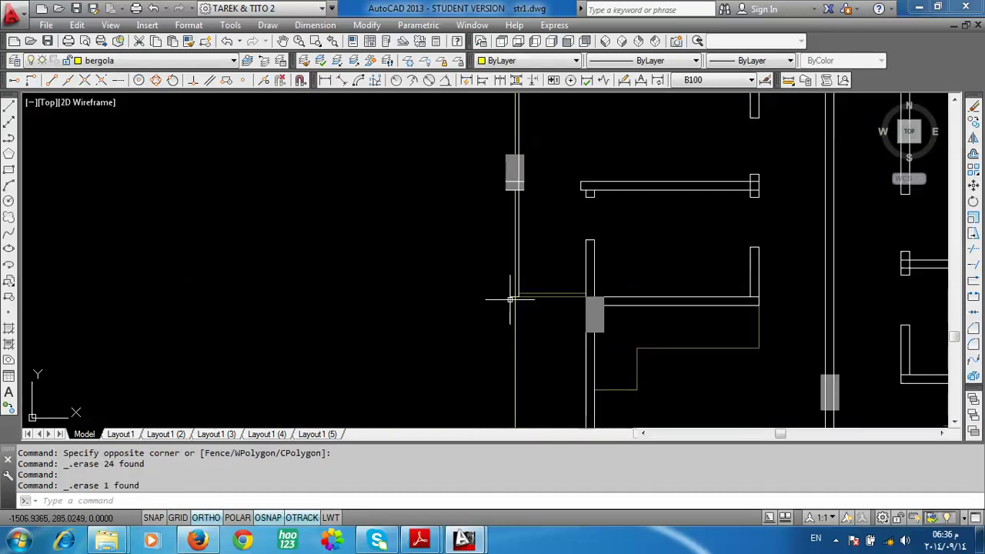
click(510, 298)
scroll(513, 292, up, 2)
scroll(528, 277, up, 2)
key(Delete)
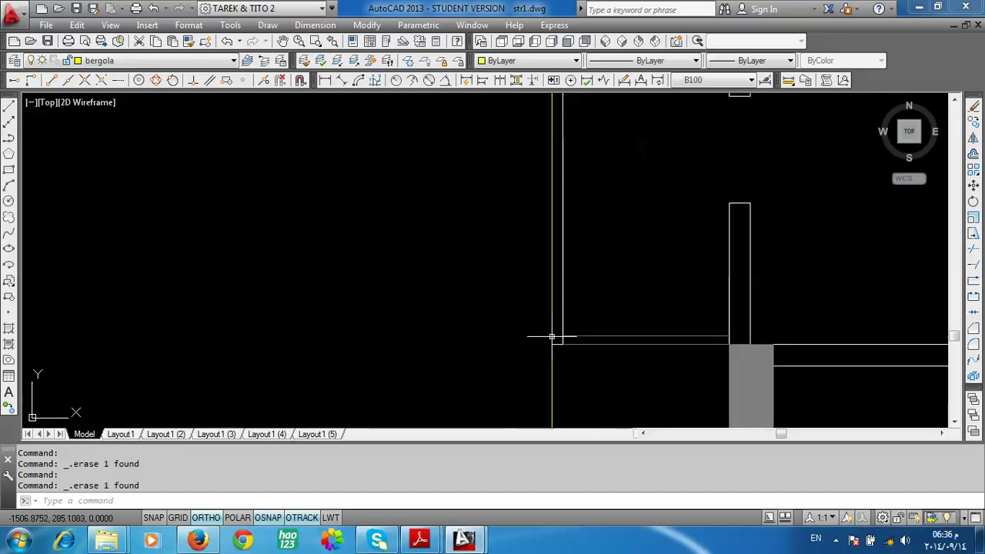
scroll(552, 337, down, 3)
scroll(567, 209, up, 3)
click(482, 209)
click(496, 317)
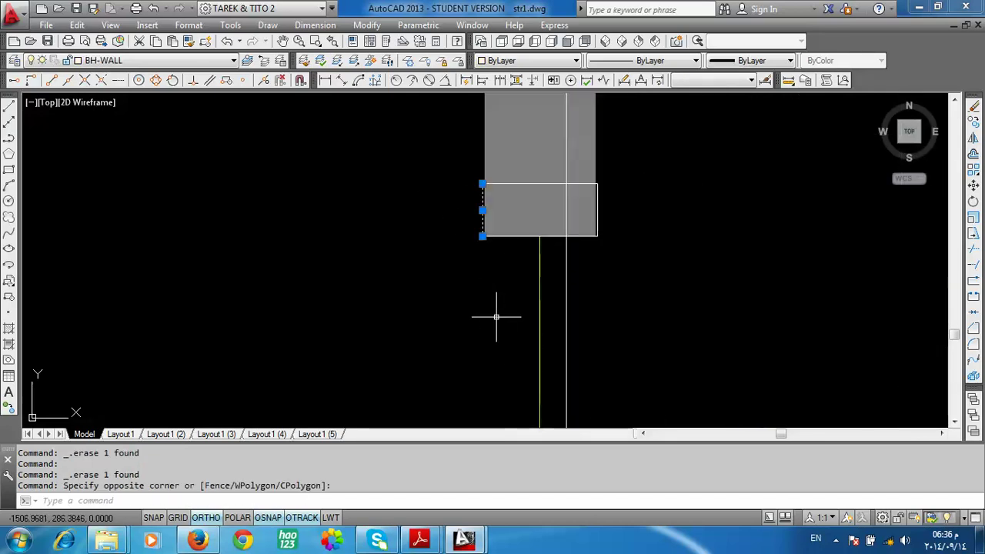
click(496, 317)
key(Delete)
Step: Erase the five-part grey box and bring the top-left room walls into view
click(454, 161)
click(623, 283)
key(Delete)
scroll(554, 319, down, 2)
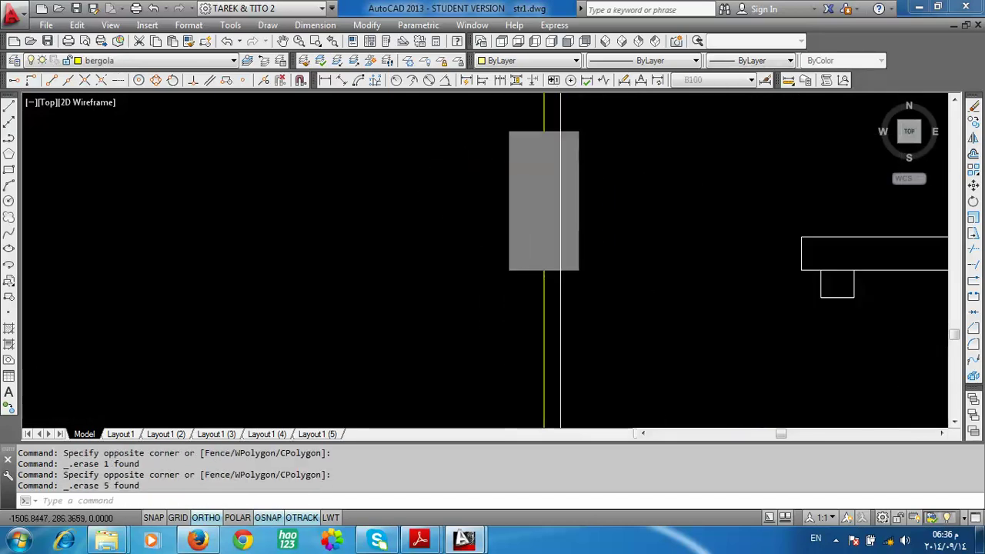
scroll(568, 280, down, 3)
scroll(577, 203, down, 2)
scroll(573, 189, up, 2)
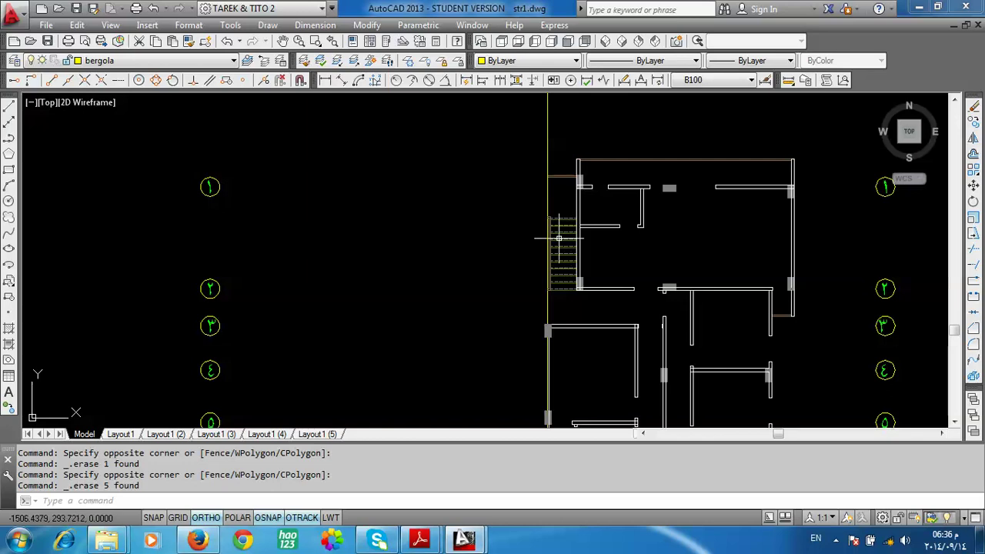
scroll(559, 238, up, 2)
scroll(585, 231, down, 4)
scroll(646, 187, up, 2)
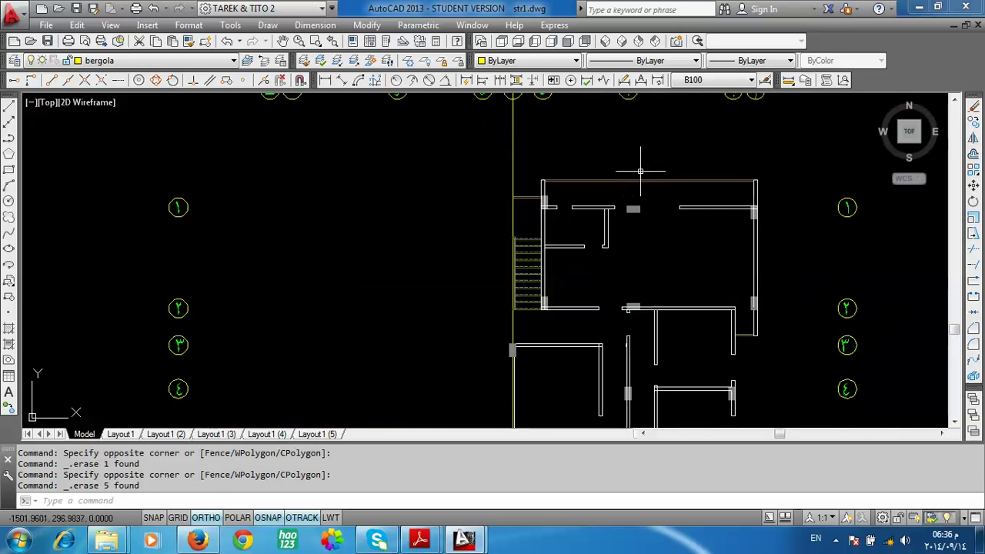
middle_drag(705, 221, 521, 216)
scroll(420, 201, up, 4)
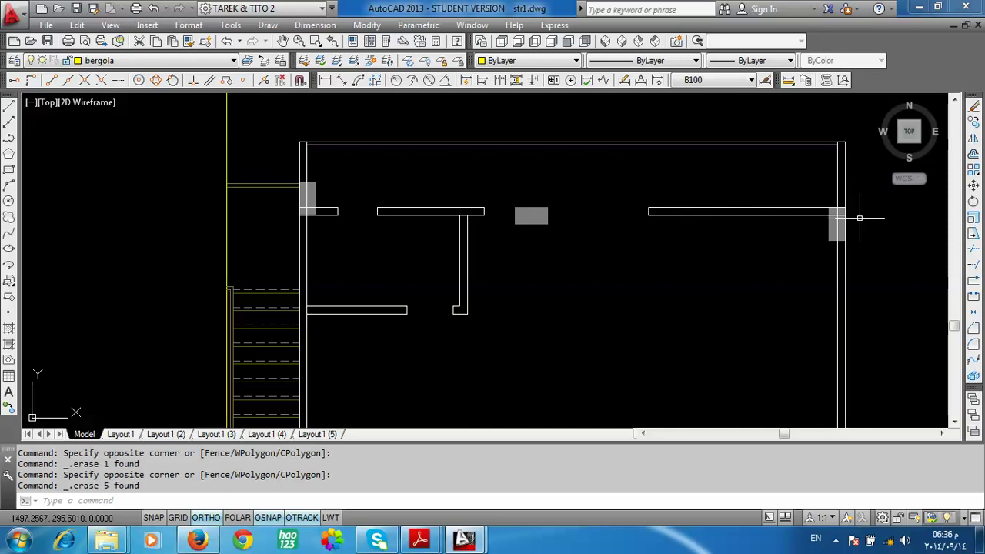
Step: Erase the four short wall end-lines at the top-wall openings
click(628, 199)
click(670, 225)
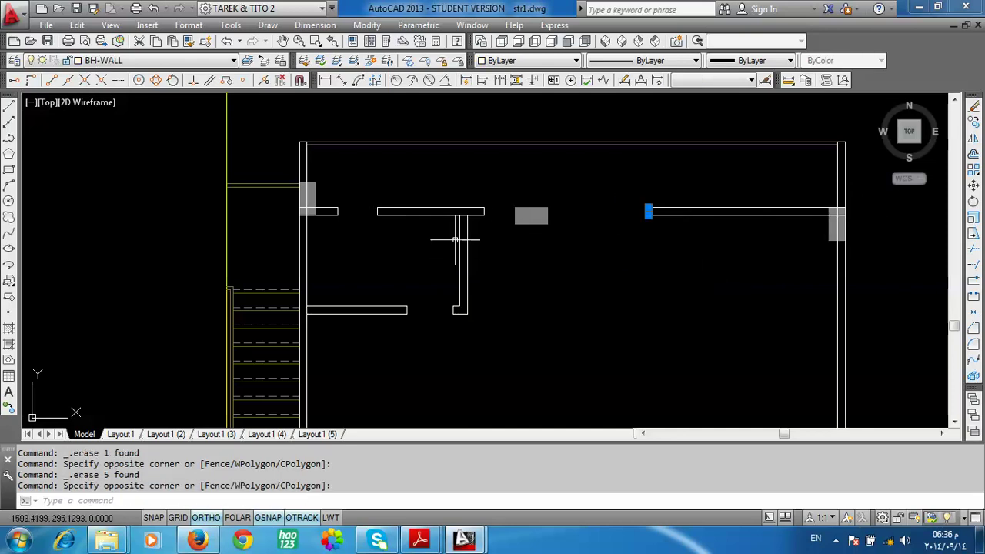
click(471, 192)
click(498, 231)
key(Delete)
click(331, 188)
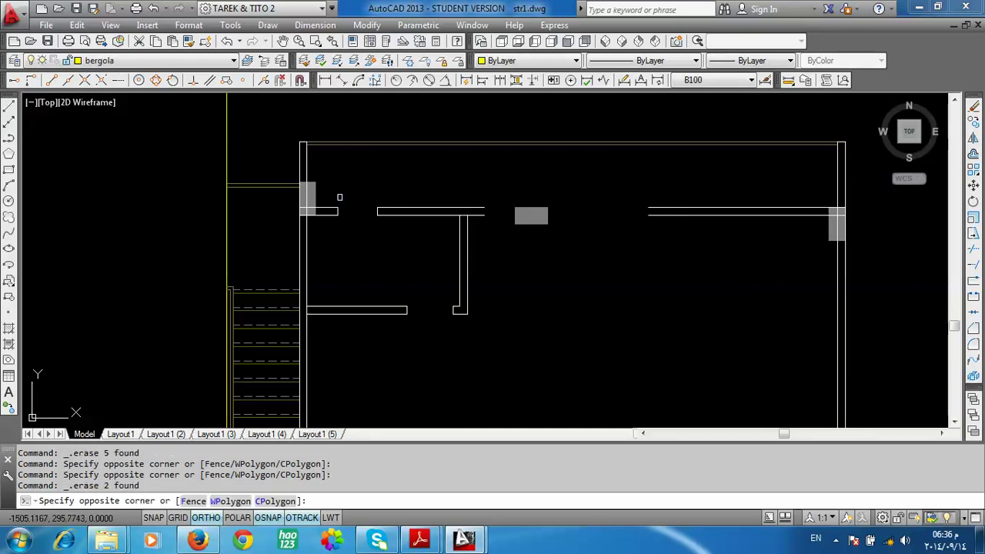
click(339, 199)
click(331, 203)
click(399, 259)
key(Delete)
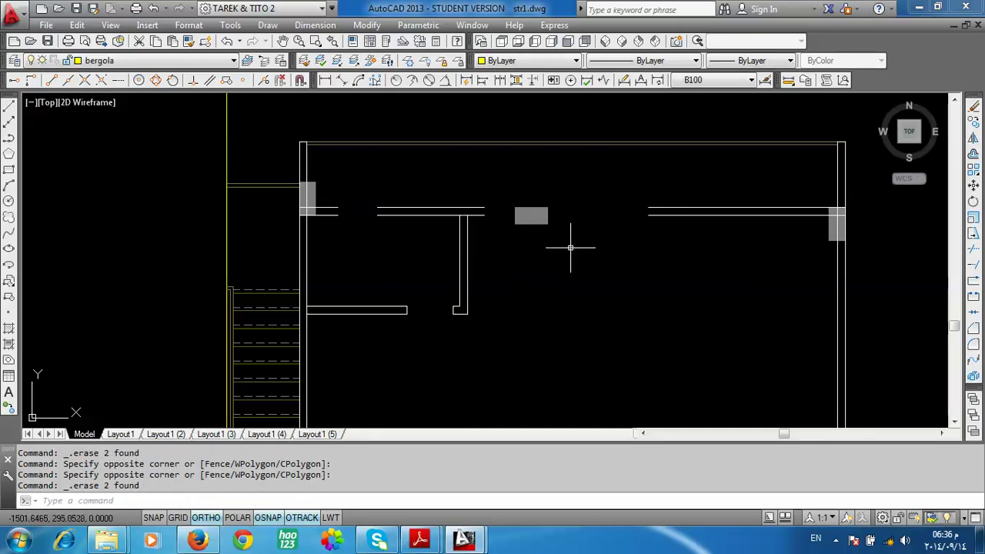
Step: Join the right upper wall line with its neighbouring top wall segments
click(974, 315)
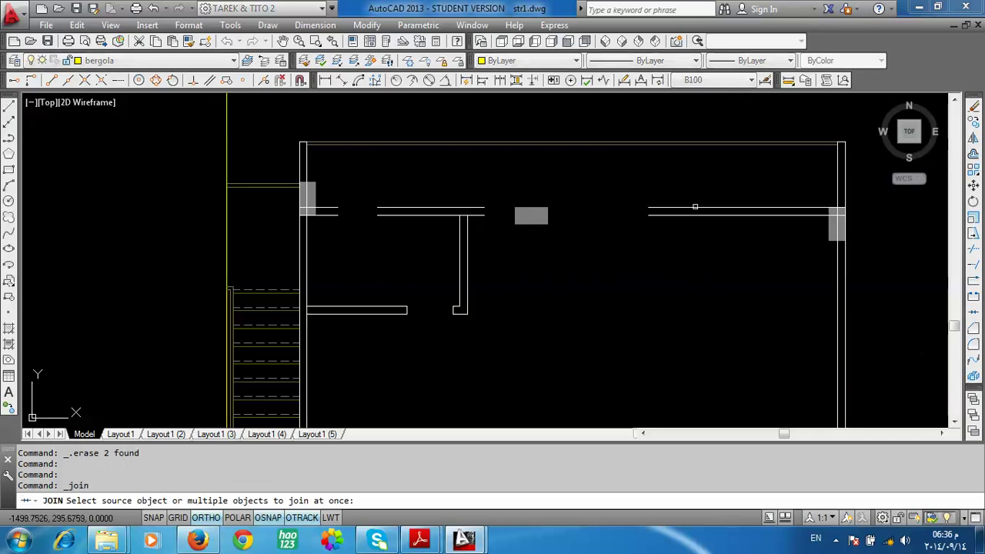
click(697, 208)
click(475, 207)
key(Return)
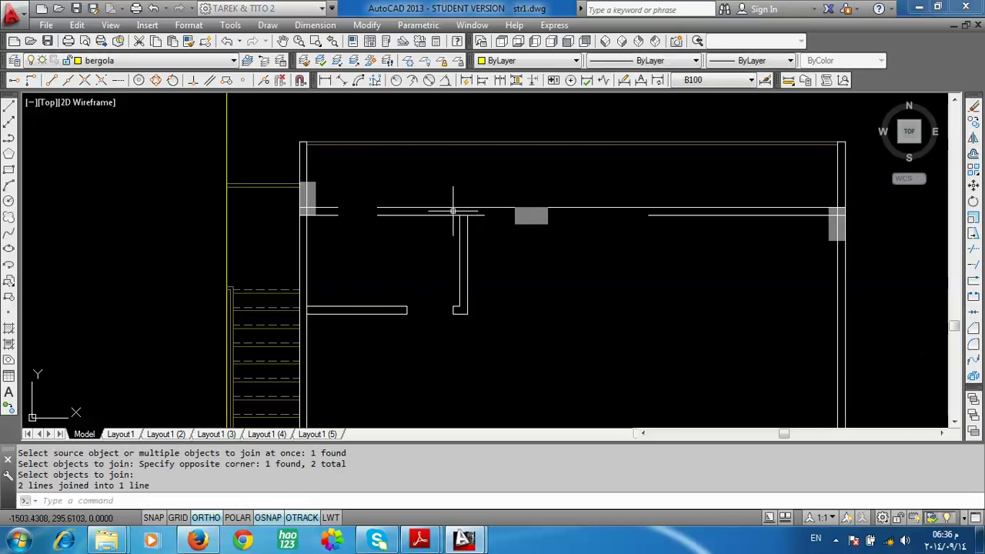
key(Return)
click(446, 208)
click(328, 207)
click(327, 214)
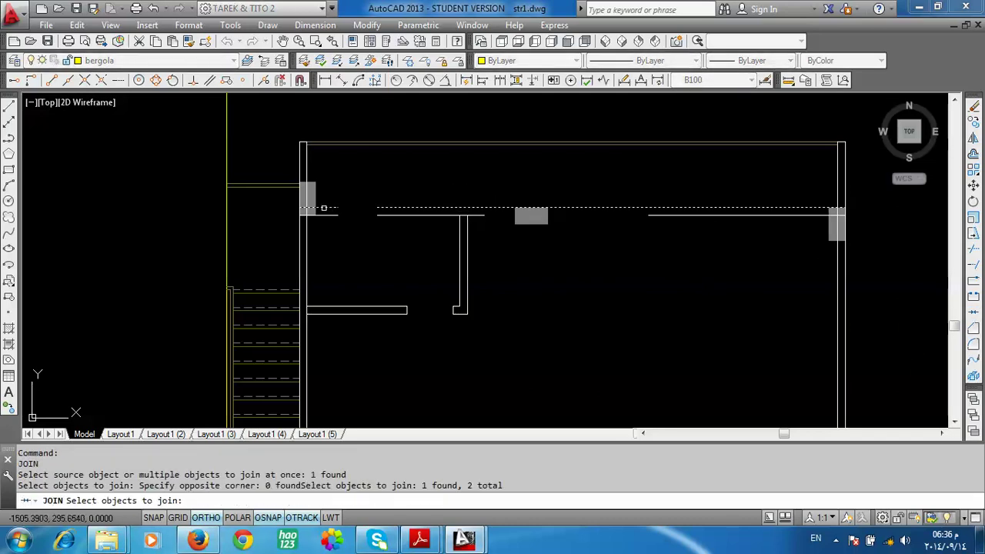
key(Return)
Step: Join the left top-wall line pieces with the right top-wall line into one line
key(Return)
click(324, 214)
click(377, 215)
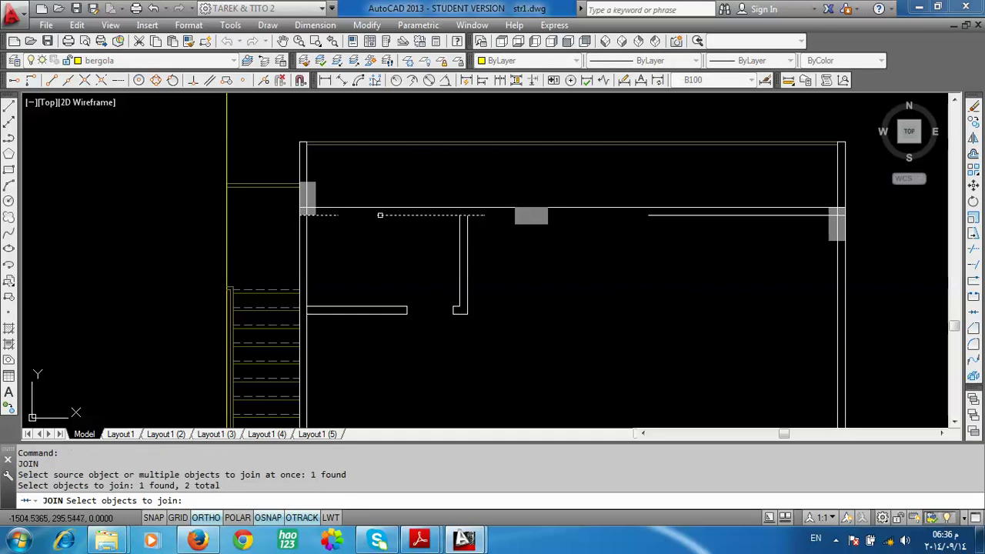
key(Return)
key(Return)
click(411, 219)
click(408, 212)
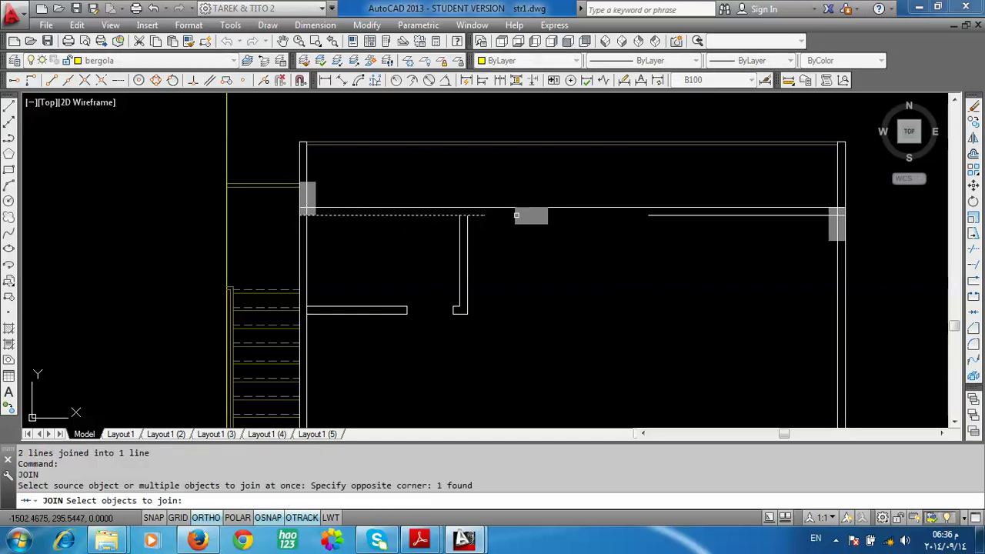
drag(695, 220, 666, 214)
key(Return)
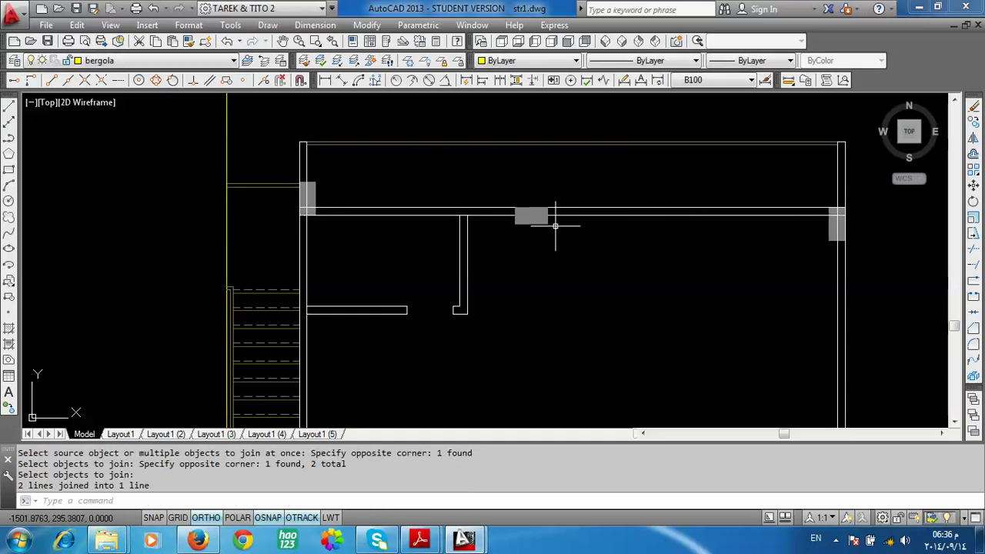
Step: Make BEAM the current layer after checking the layer list and Layer Manager
click(188, 63)
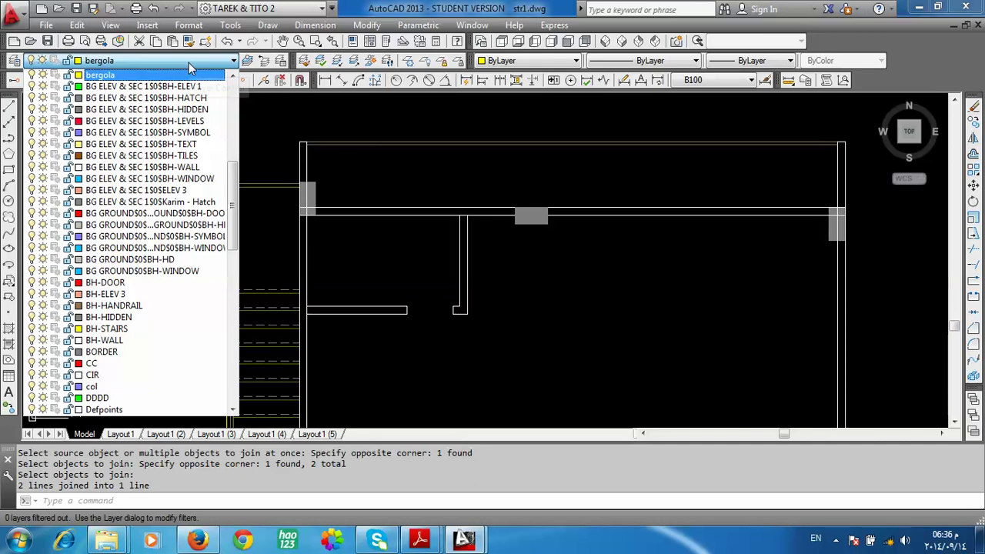
scroll(163, 260, down, 2)
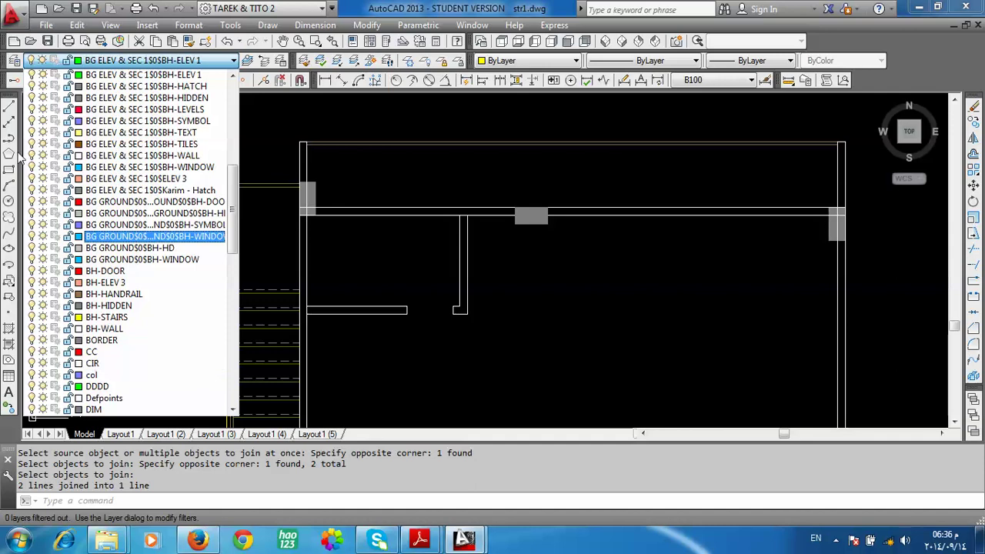
click(11, 68)
click(14, 63)
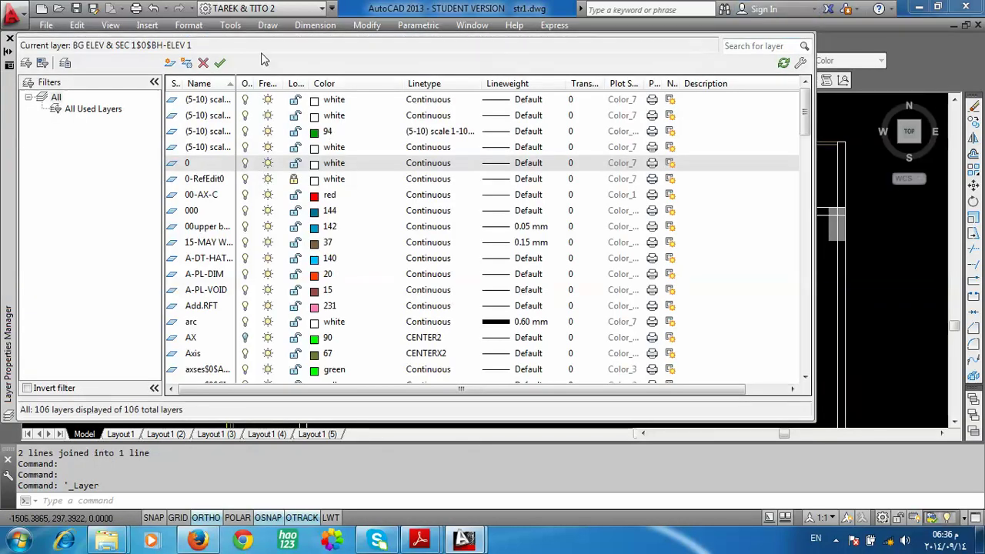
click(10, 39)
click(127, 62)
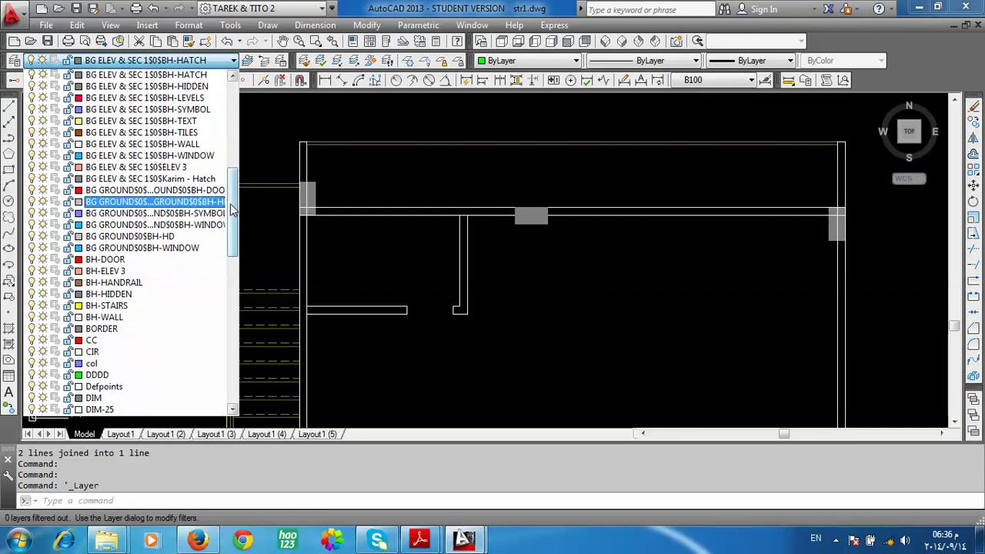
drag(234, 209, 233, 194)
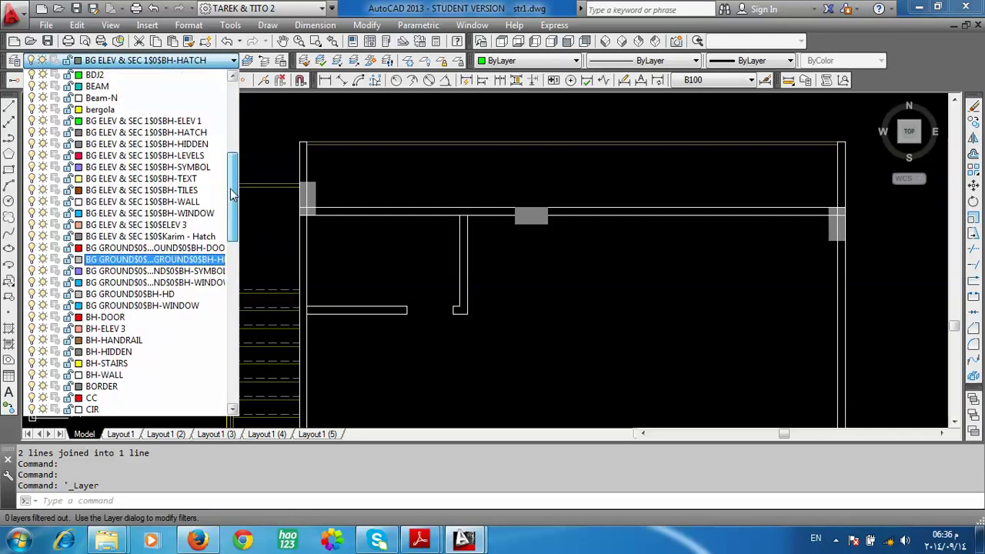
click(108, 90)
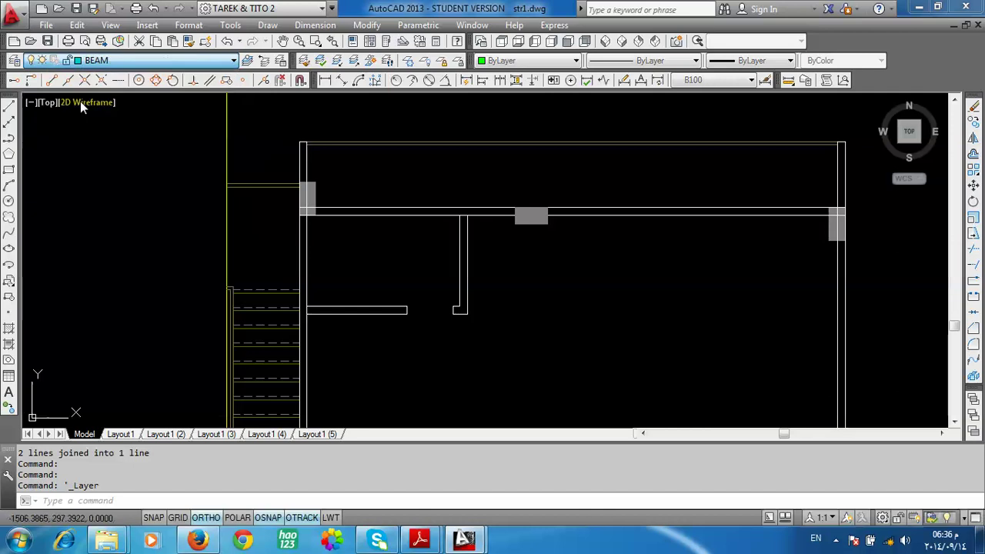
Step: Begin a line above the plan, then cancel it
click(9, 108)
scroll(396, 220, down, 4)
scroll(479, 159, up, 2)
click(480, 160)
key(Escape)
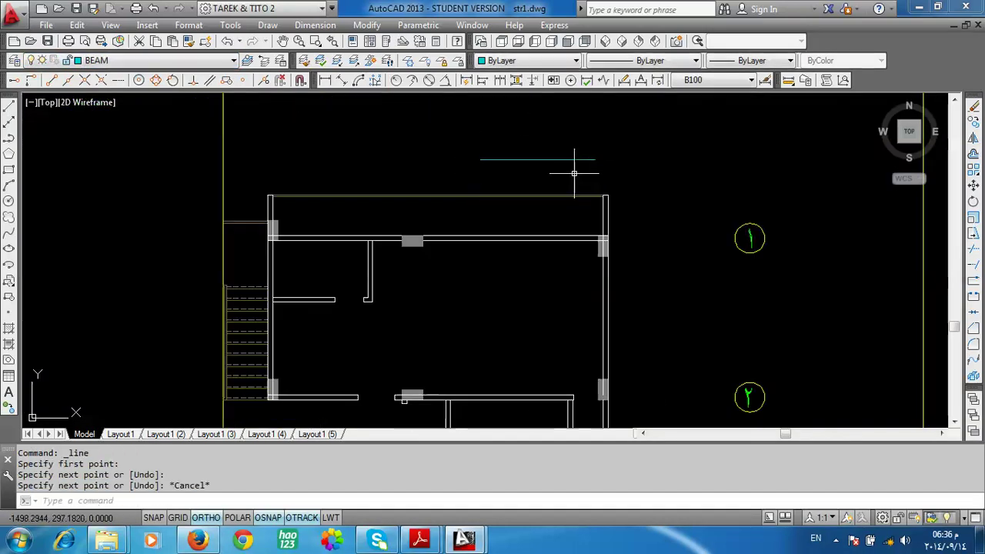
Step: Match the short cyan line's beam properties onto the top wall line
click(188, 42)
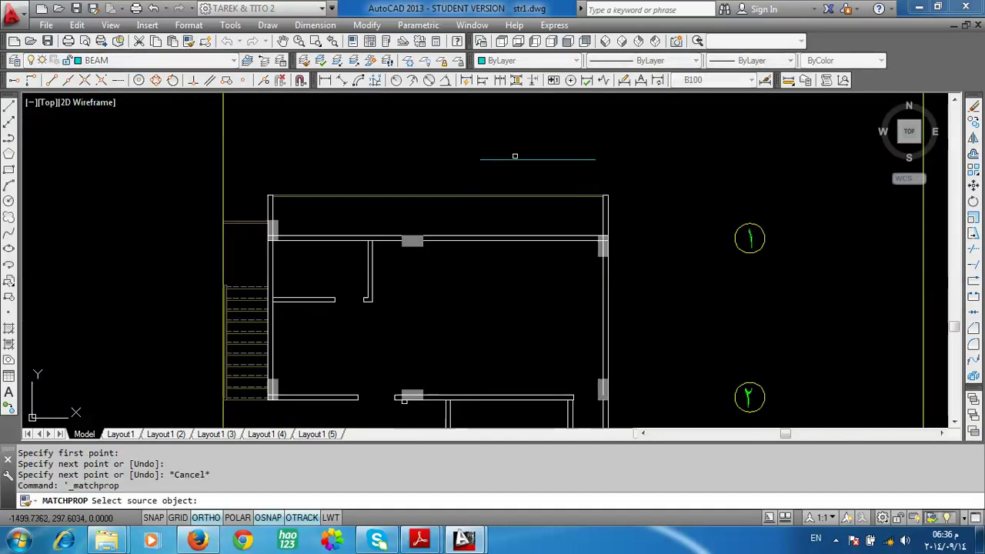
double_click(511, 162)
click(512, 160)
click(479, 244)
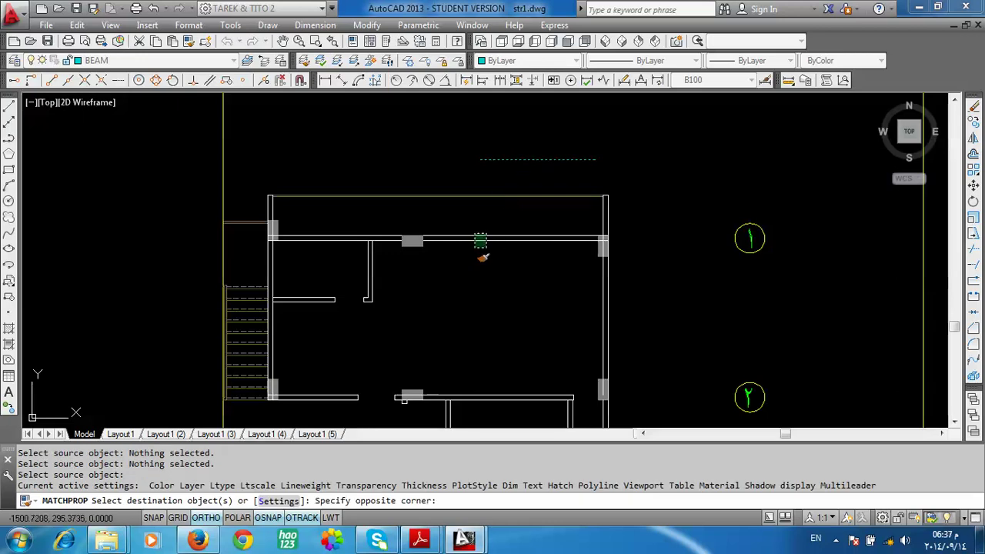
key(Return)
Step: Erase the short cyan reference line above the plan
scroll(479, 167, down, 2)
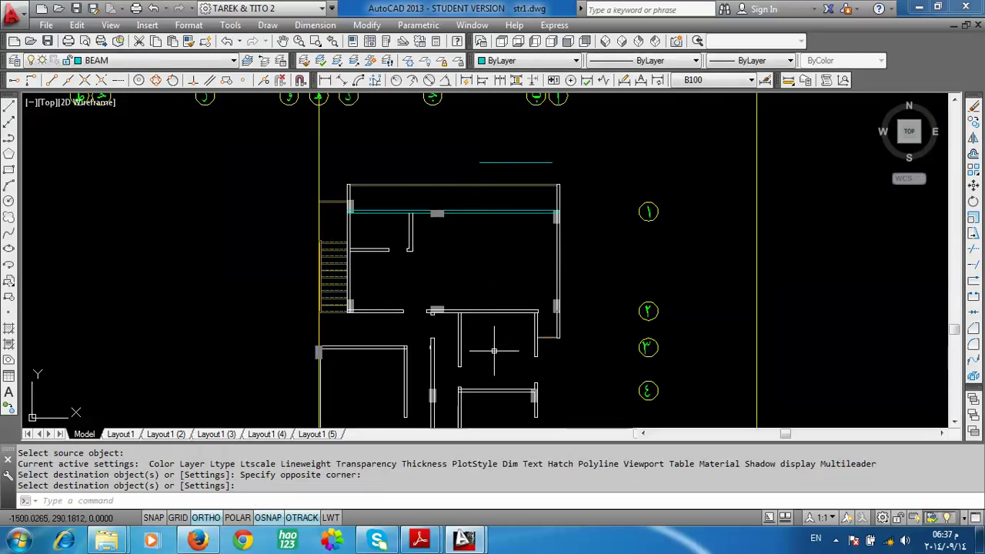
middle_drag(501, 345, 491, 290)
mouse_move(493, 136)
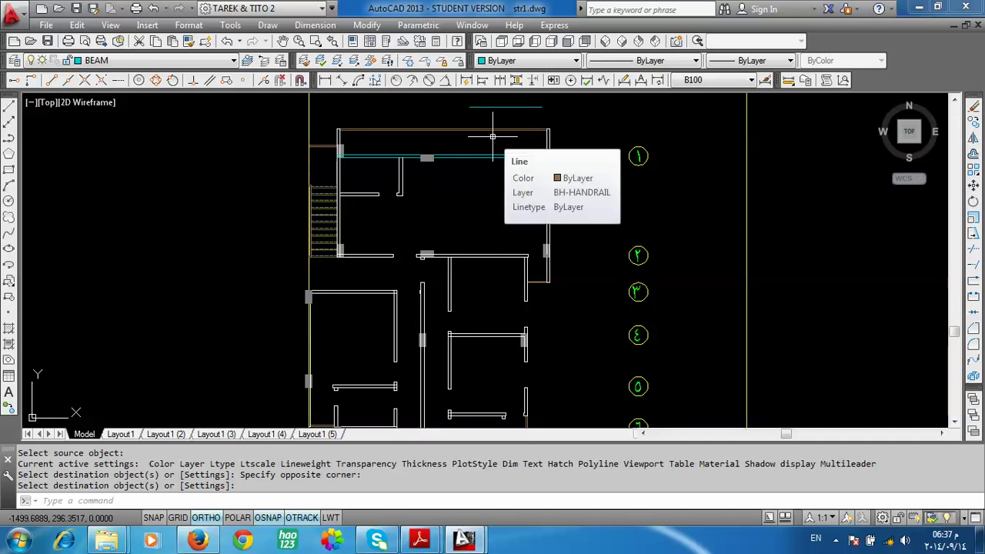
key(Return)
click(496, 108)
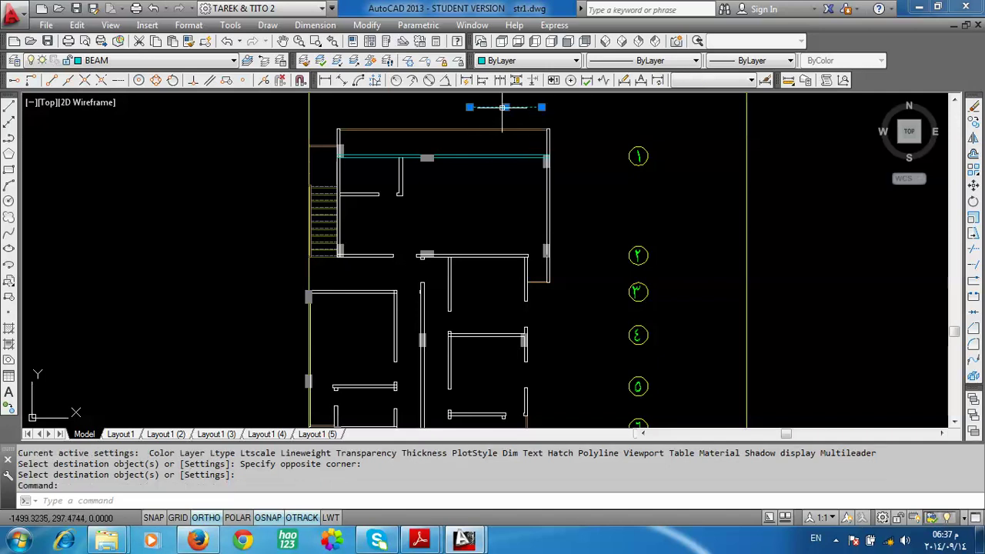
key(Delete)
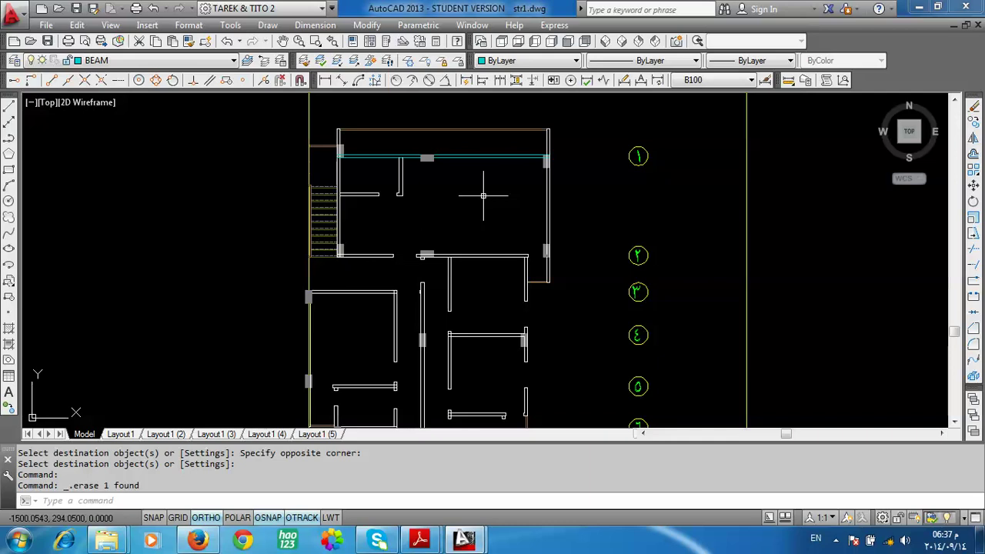
Step: Erase the stray wall line at the top-right corner of the plan
scroll(501, 140, up, 2)
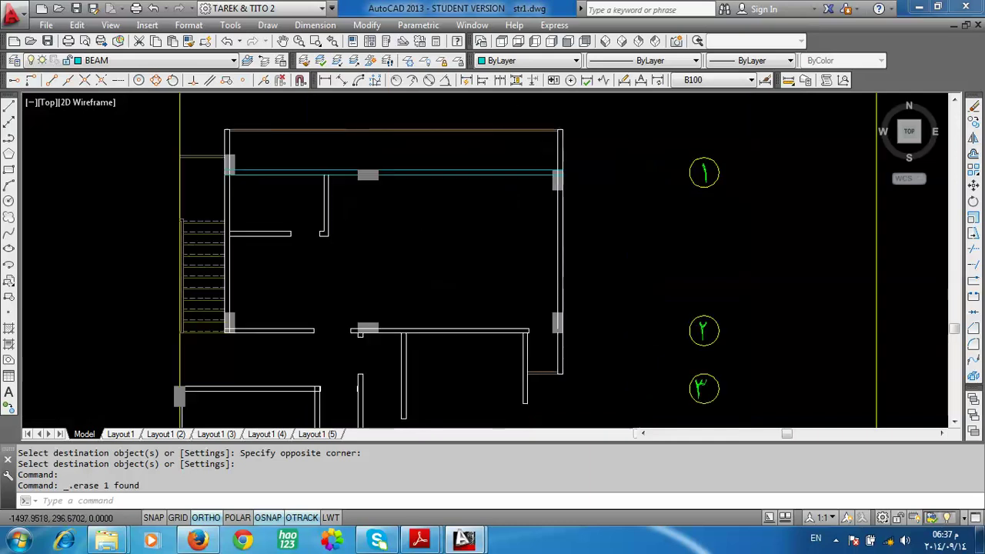
scroll(539, 131, up, 3)
scroll(558, 125, up, 2)
click(554, 124)
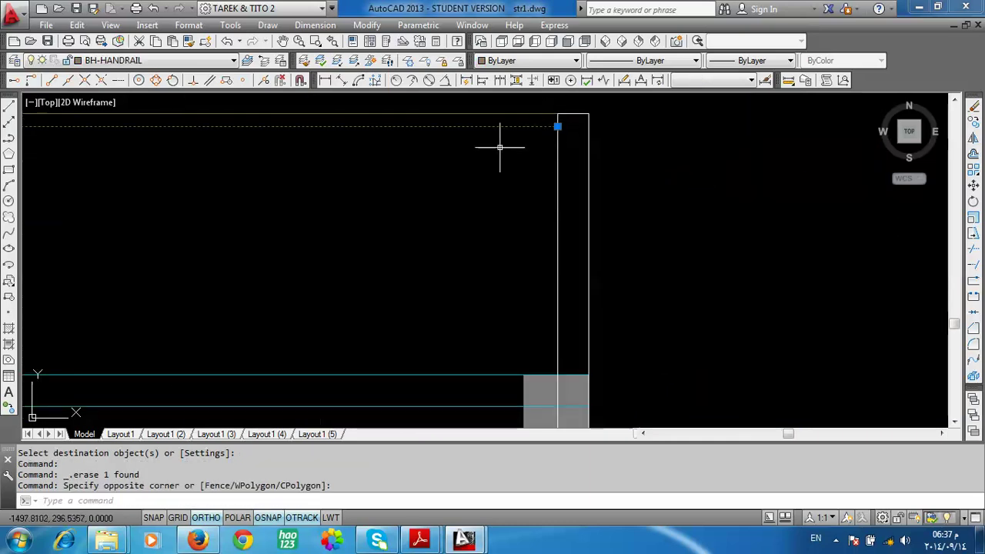
click(504, 145)
key(Delete)
scroll(584, 145, down, 2)
scroll(582, 144, down, 2)
scroll(283, 164, up, 3)
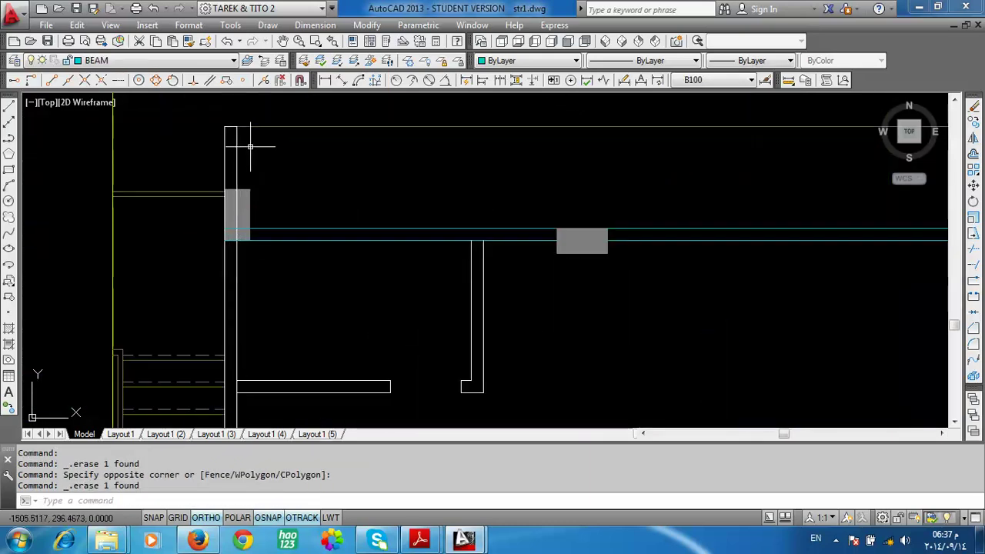
scroll(294, 128, down, 3)
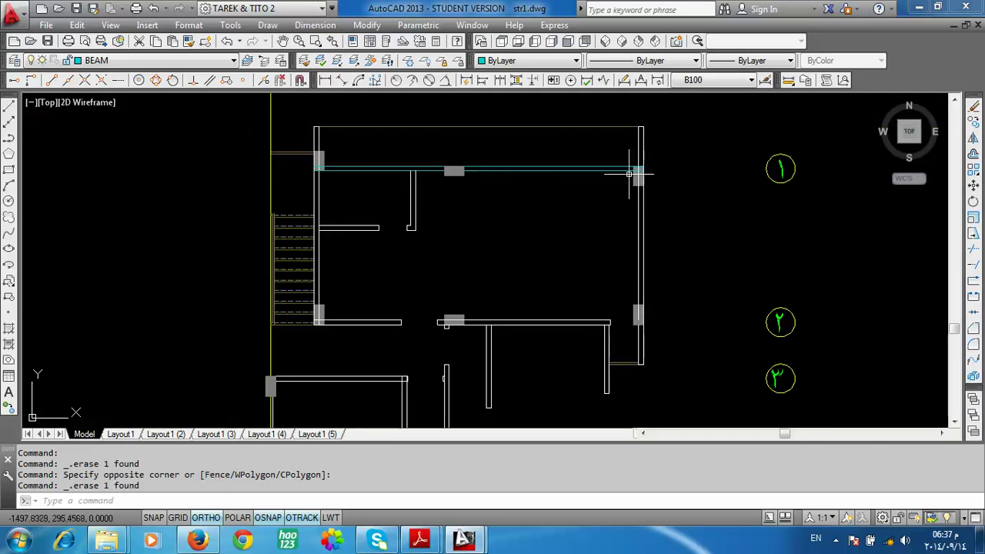
scroll(650, 192, down, 4)
scroll(660, 265, up, 2)
scroll(631, 267, up, 2)
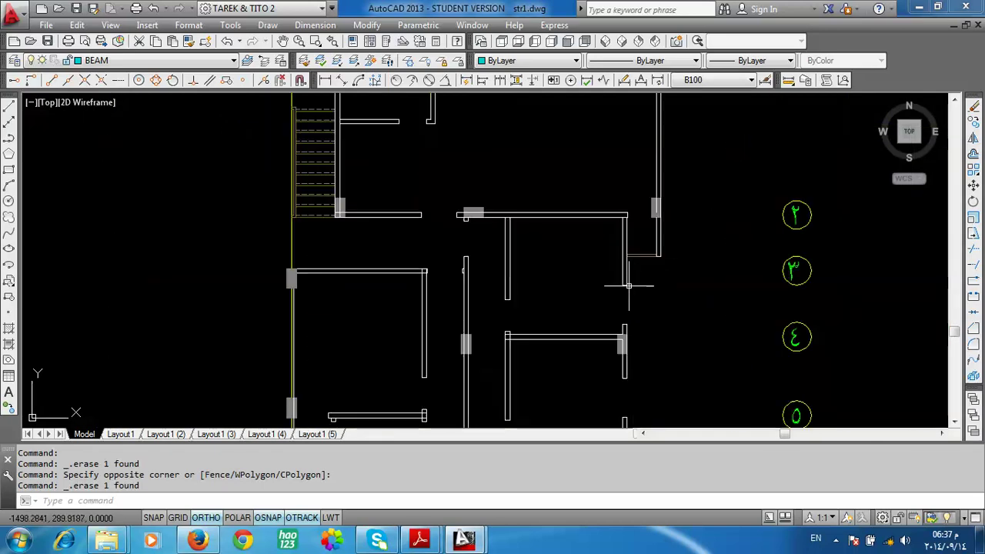
scroll(601, 242, up, 2)
Step: Extend the two beam lines up to the column edge
drag(578, 220, 607, 285)
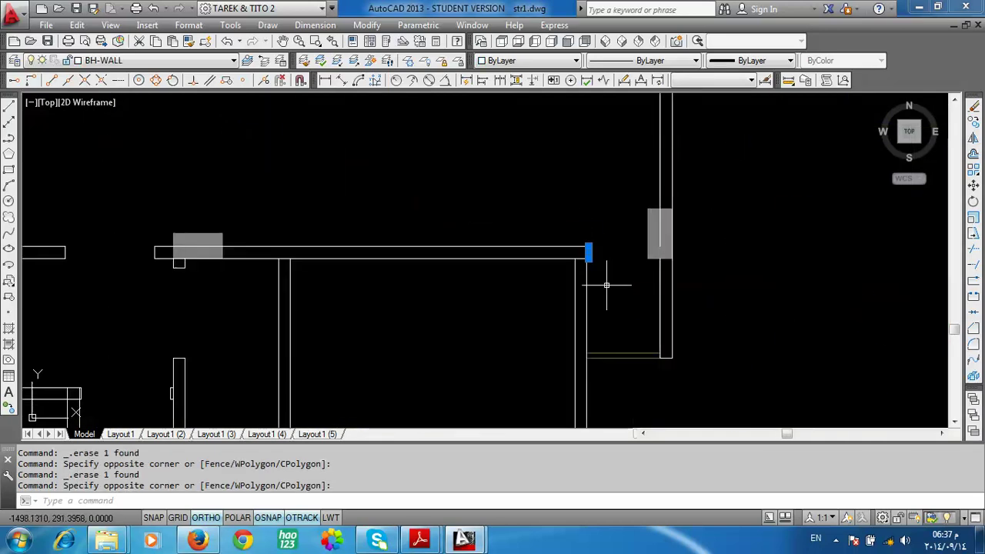
scroll(661, 247, up, 2)
click(662, 245)
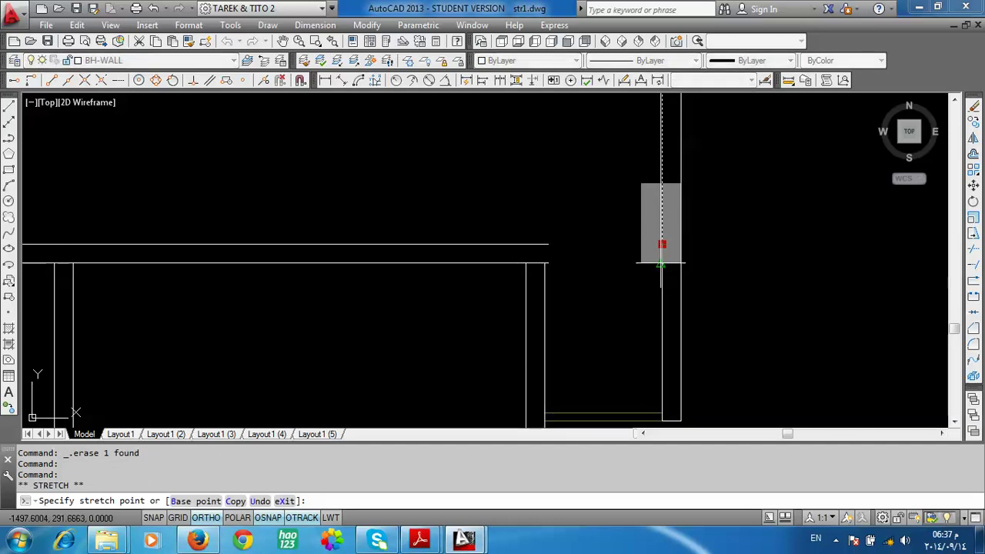
key(Escape)
click(973, 264)
click(515, 218)
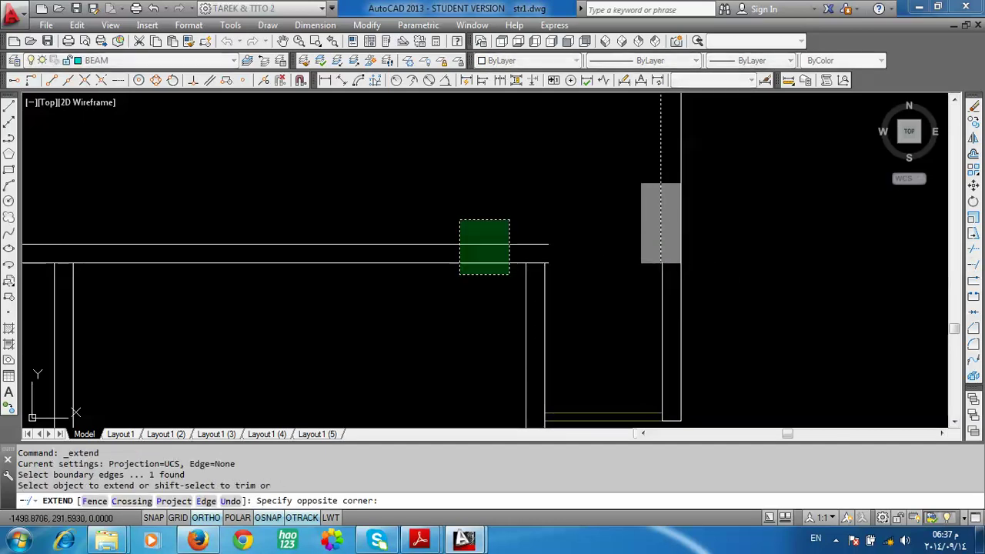
click(450, 276)
scroll(493, 231, down, 3)
key(Return)
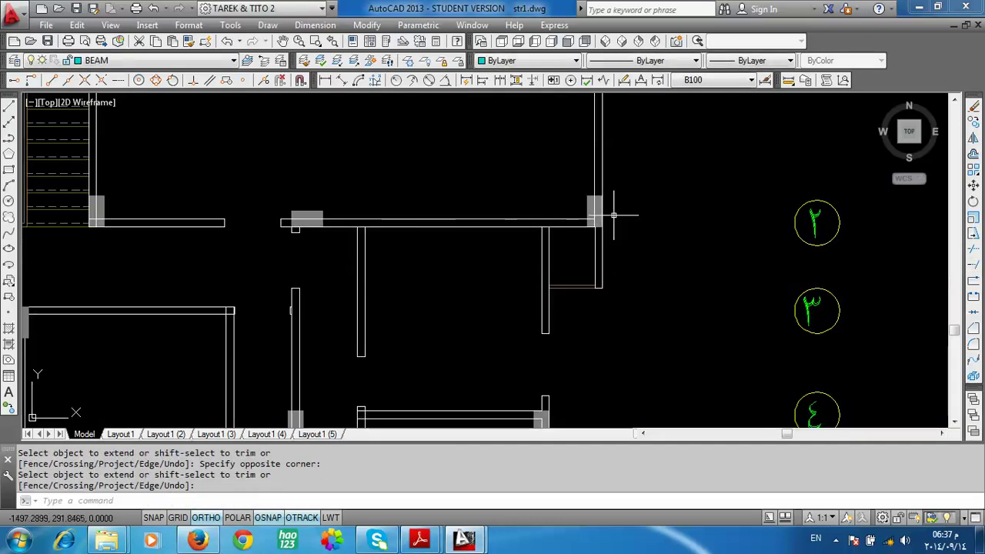
Step: Delete the leftover beam line pieces near the gap
middle_drag(374, 221, 405, 226)
scroll(279, 216, up, 2)
click(216, 211)
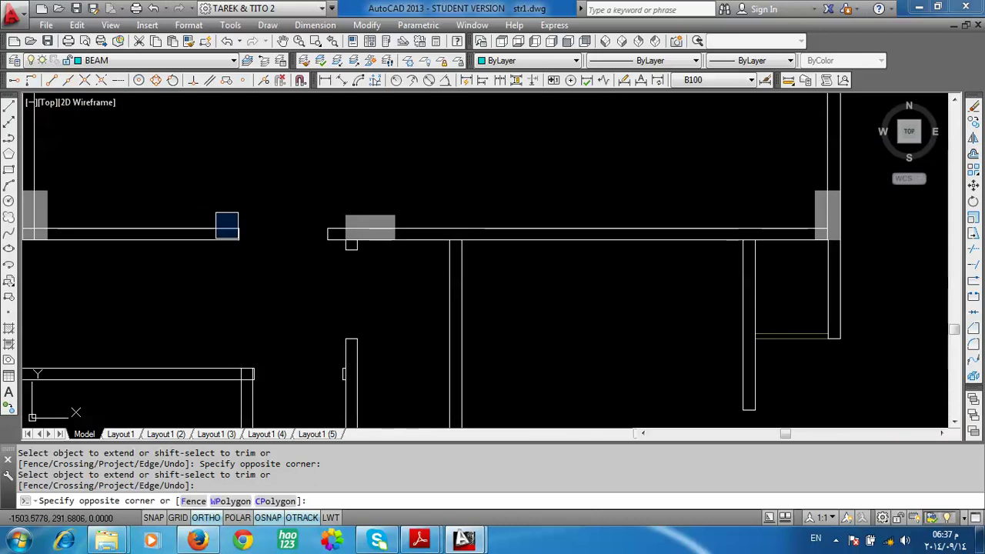
click(318, 264)
key(Delete)
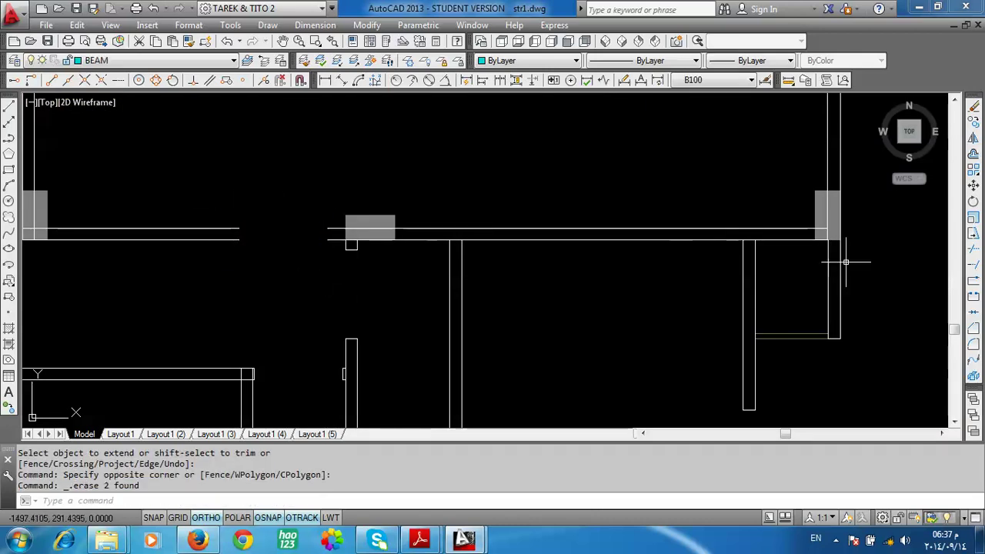
Step: Stretch the two upper beam lines left so they run continuously across the gap
click(974, 239)
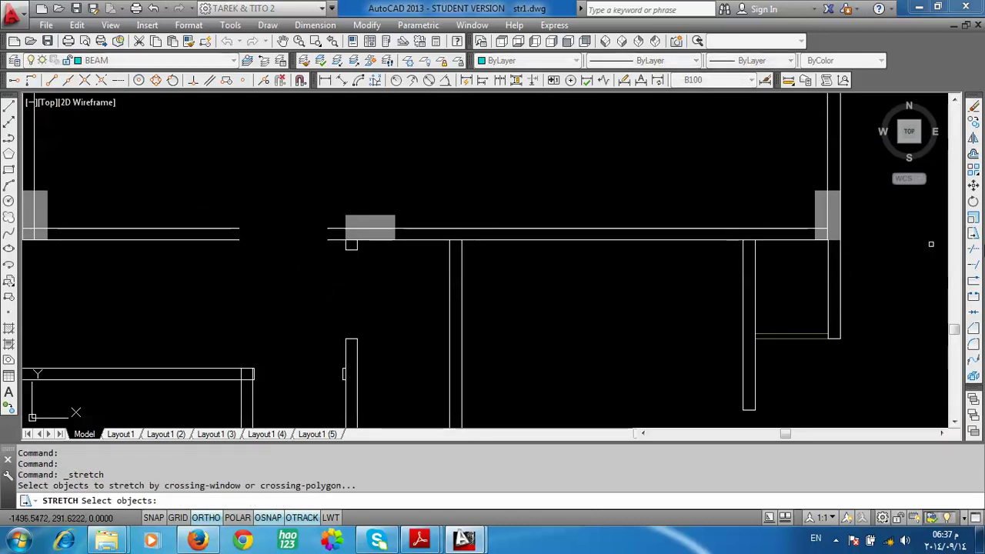
click(336, 211)
click(316, 264)
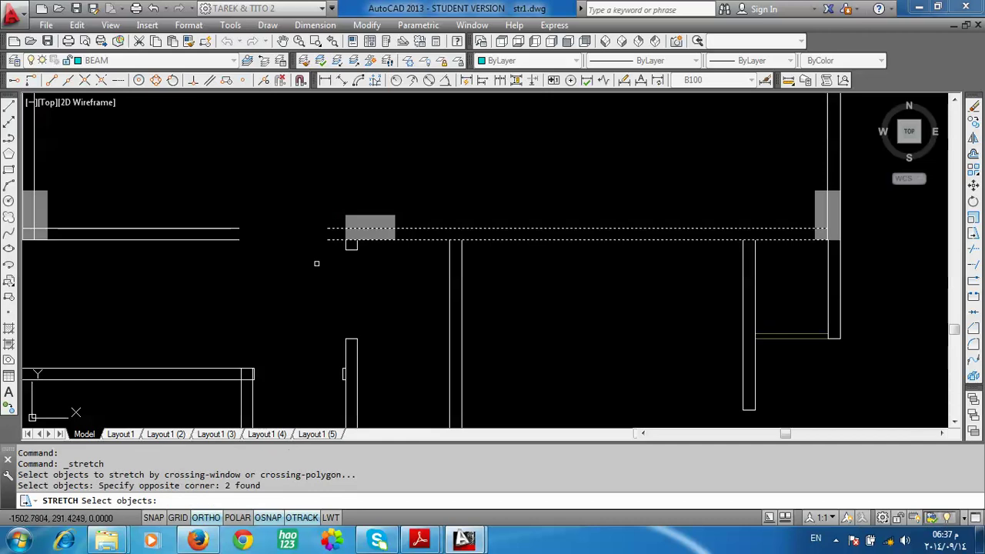
key(Return)
click(327, 239)
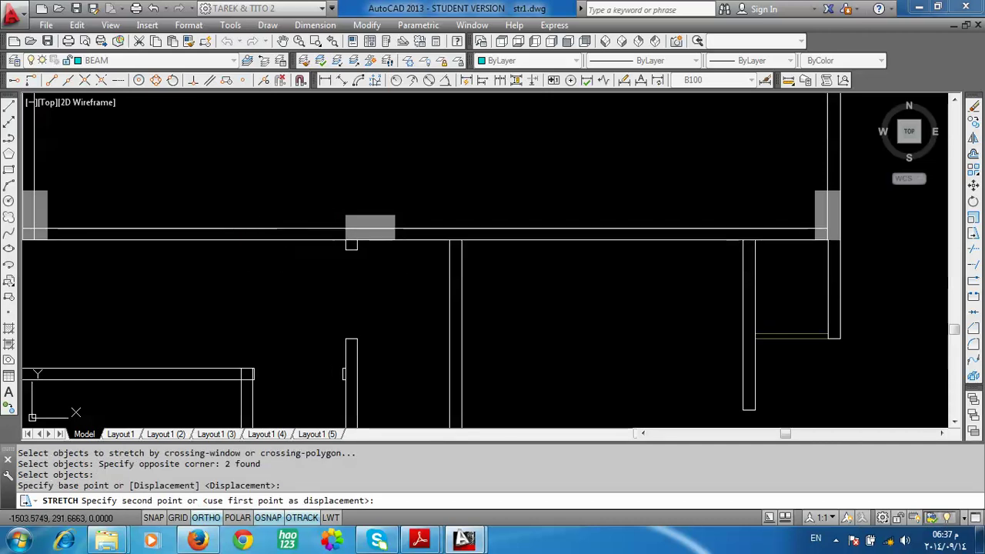
scroll(439, 220, down, 3)
scroll(392, 232, up, 3)
scroll(391, 232, up, 4)
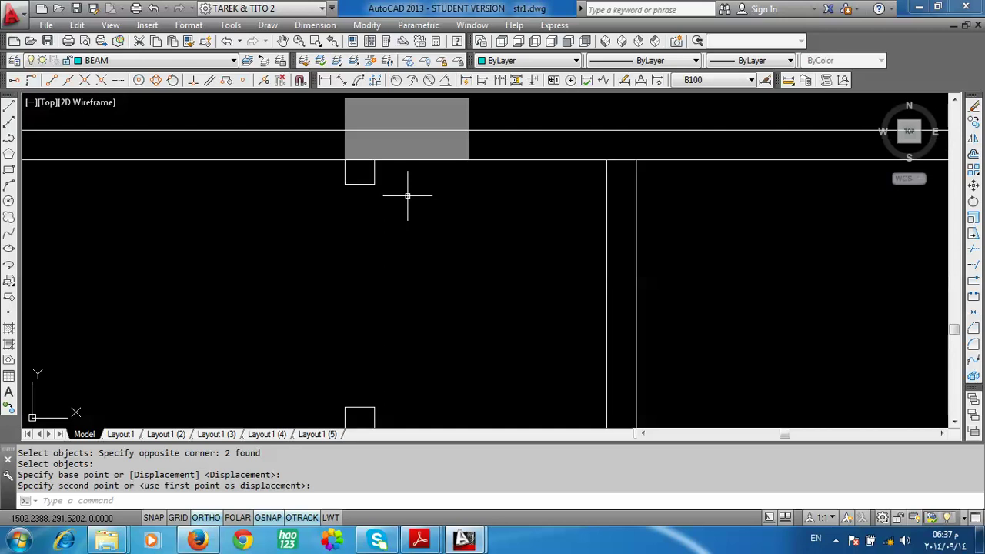
Step: Erase the small leftover pieces beside the column and four more stray pieces
scroll(381, 190, down, 3)
scroll(377, 176, up, 3)
scroll(378, 177, up, 2)
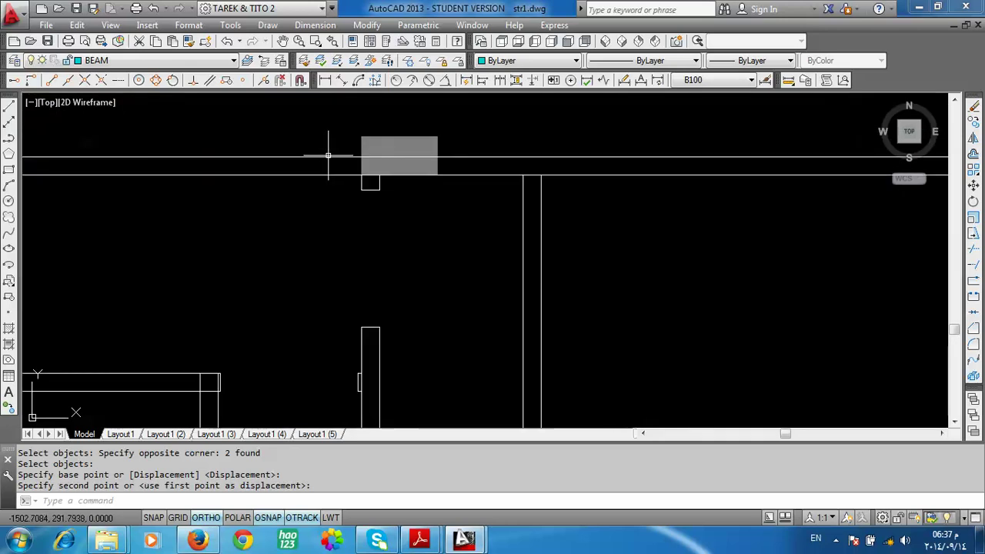
click(331, 149)
click(408, 246)
key(Delete)
scroll(398, 213, down, 2)
scroll(398, 213, up, 3)
click(370, 231)
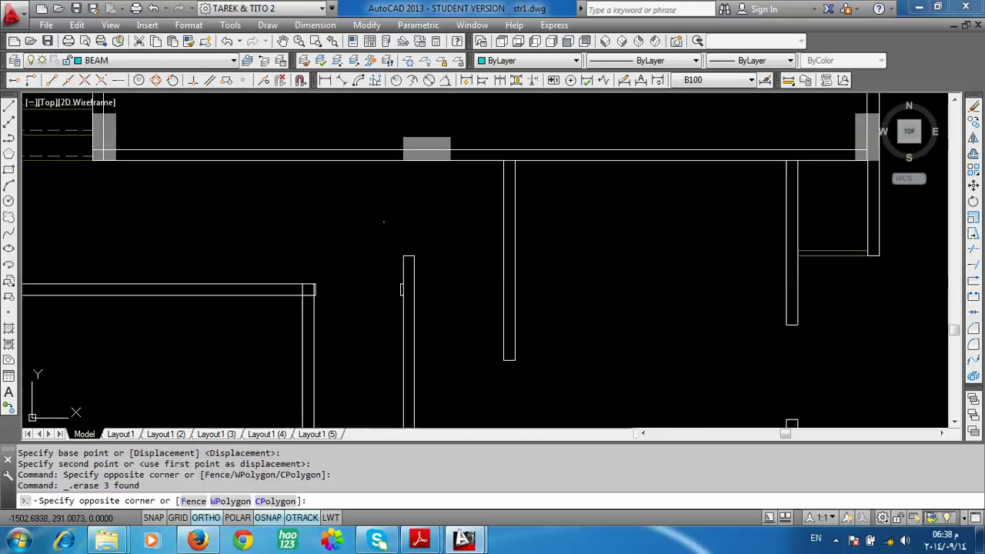
click(450, 345)
key(Delete)
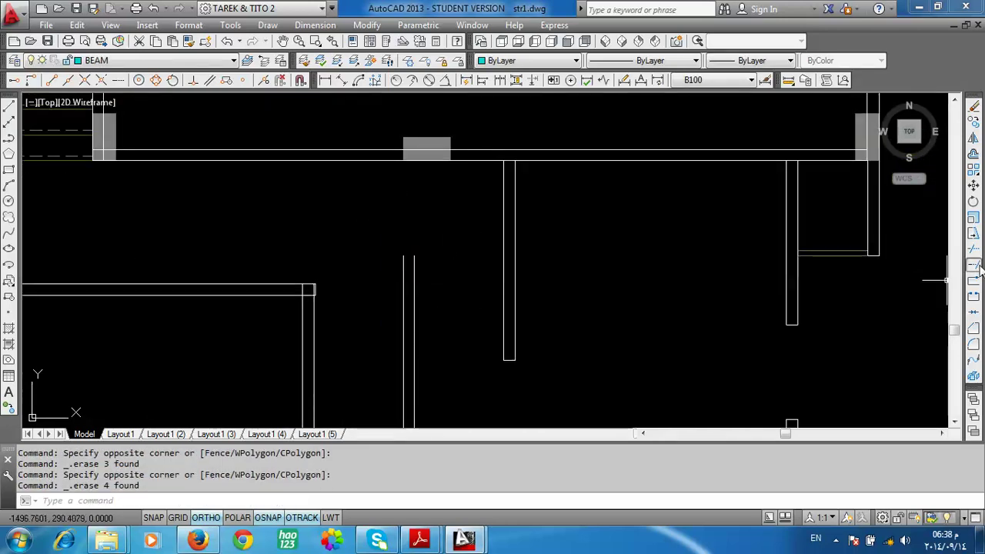
Step: Extend the two vertical beam lines up to the top beam line
click(974, 265)
click(475, 160)
key(Return)
click(449, 223)
click(358, 304)
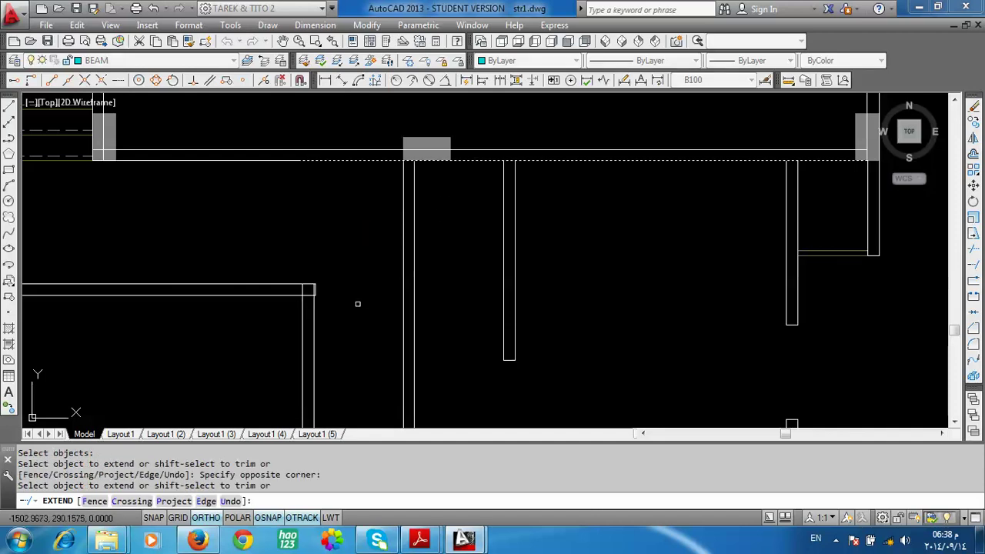
key(Return)
Step: Erase the two leftover lines beside the extended beam lines
scroll(374, 275, down, 8)
scroll(499, 273, up, 2)
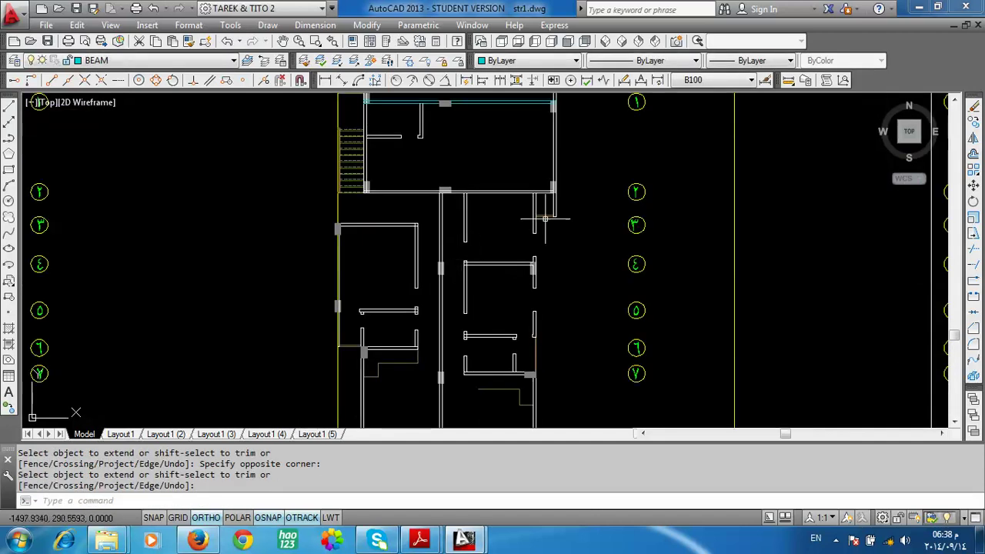
scroll(536, 260, up, 2)
click(513, 202)
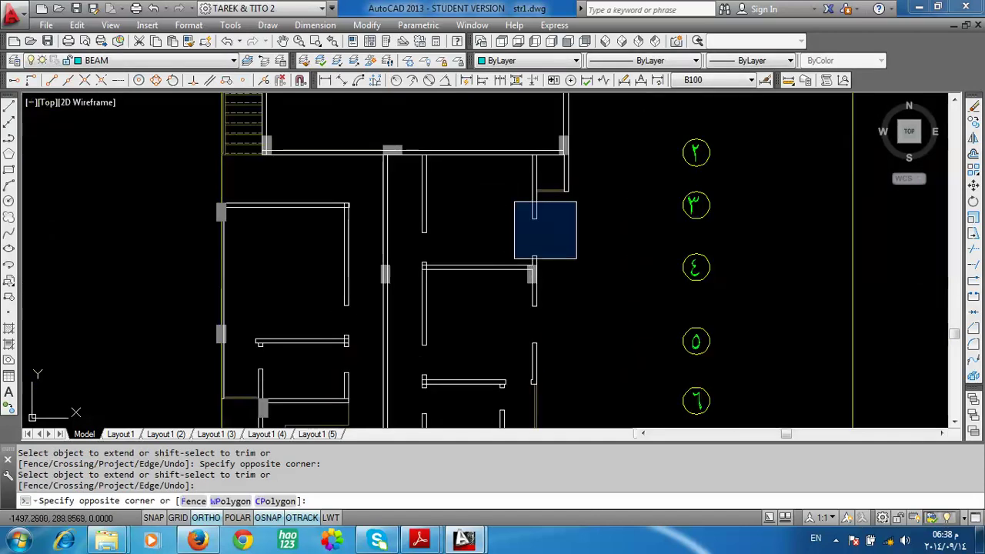
click(567, 273)
key(Delete)
Step: Stretch the two line ends downward to their new position
scroll(513, 210, up, 3)
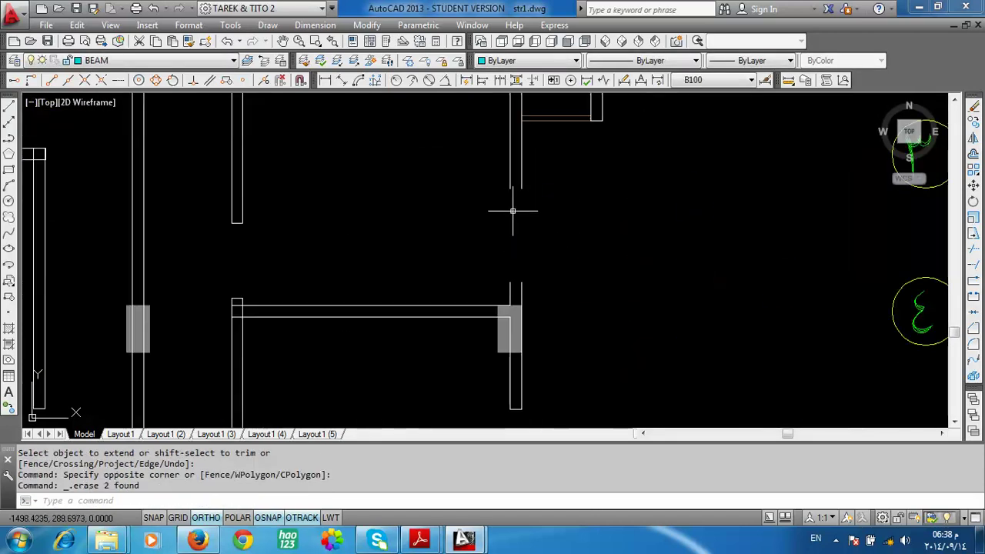
click(973, 233)
click(530, 164)
click(458, 214)
key(Return)
click(520, 191)
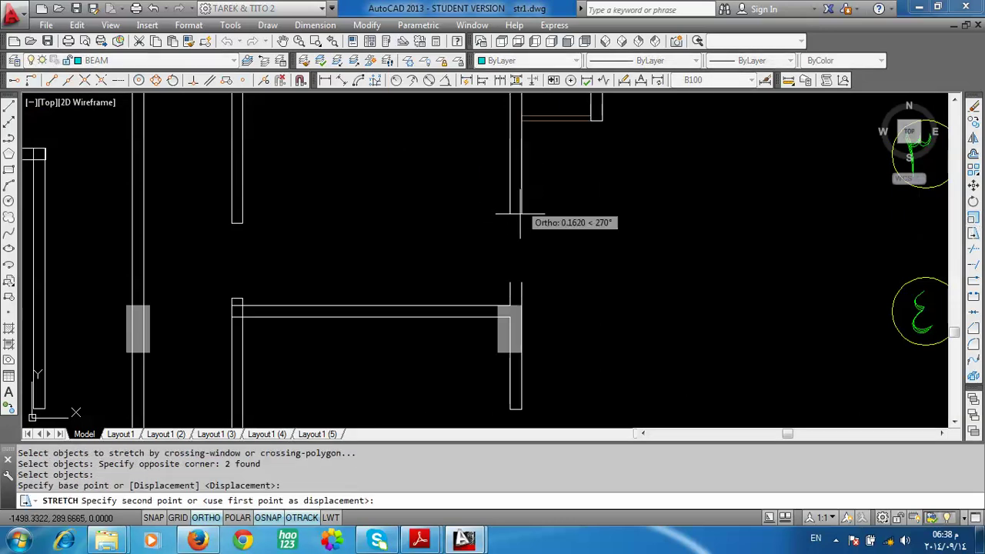
click(520, 298)
Step: Delete the two stray lines and fragments near the column
scroll(521, 299, down, 2)
scroll(527, 189, down, 2)
scroll(527, 188, up, 2)
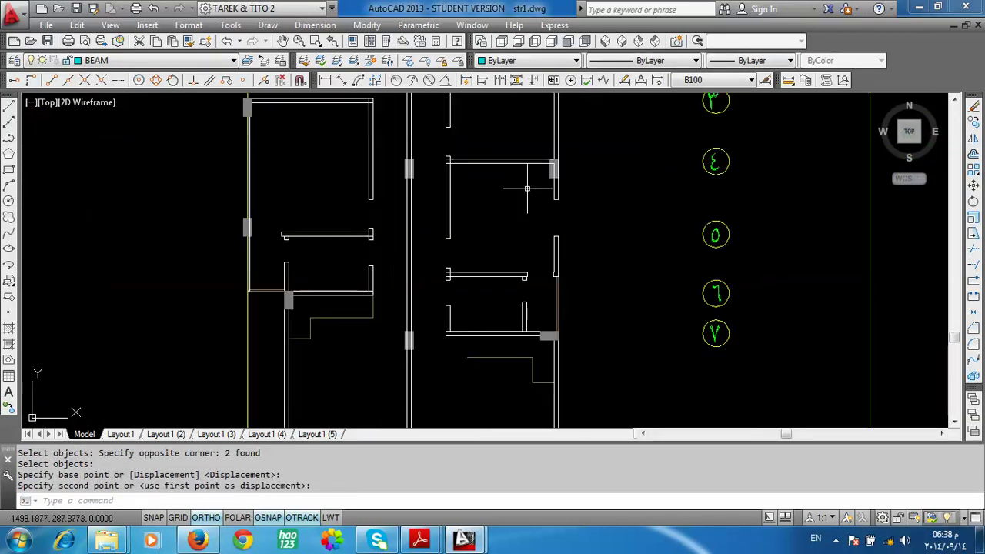
click(527, 189)
click(611, 242)
key(Delete)
scroll(552, 295, up, 4)
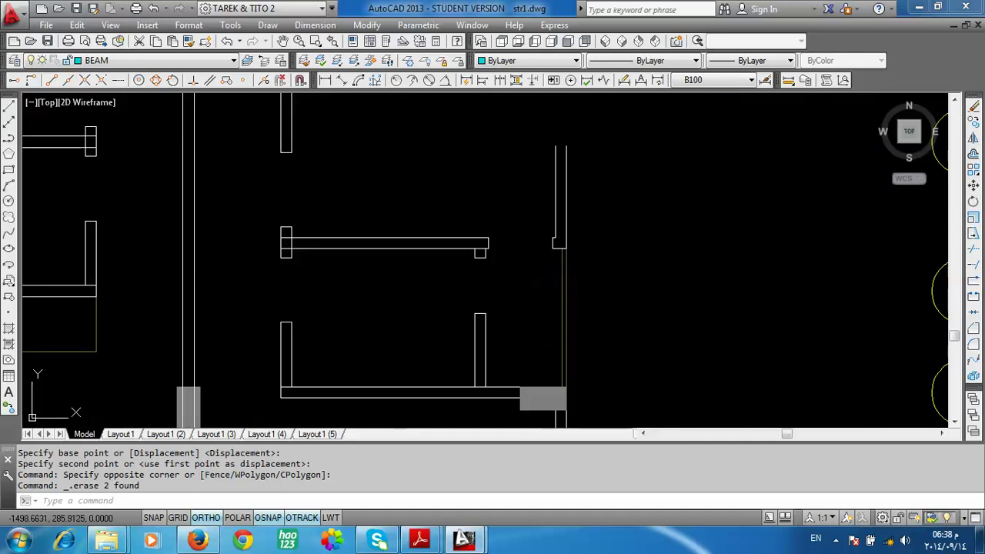
key(Delete)
Step: Remove the remaining fragments right of the beams and one more leftover line
scroll(593, 275, down, 2)
scroll(583, 257, up, 1)
click(598, 249)
click(558, 279)
key(Delete)
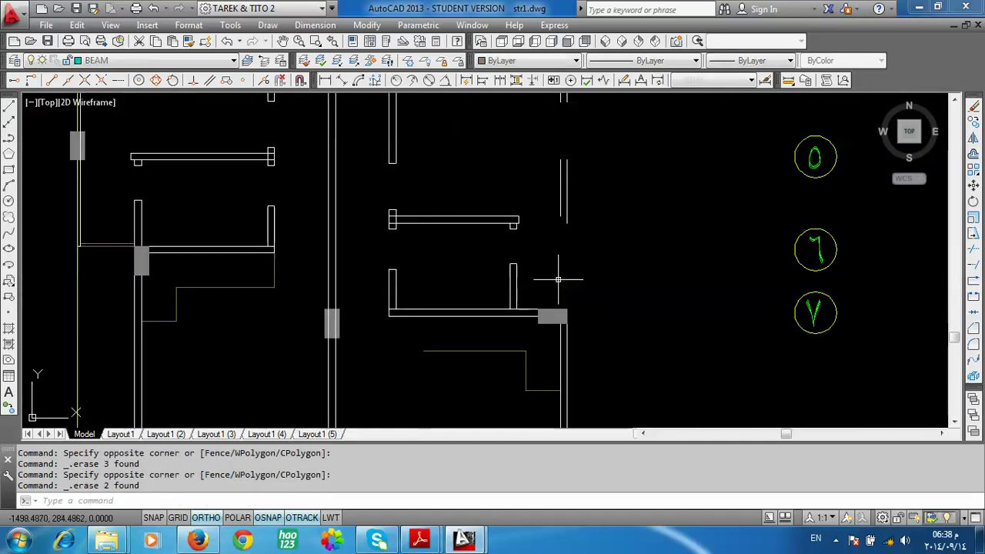
scroll(574, 270, down, 5)
scroll(591, 336, up, 5)
click(534, 308)
click(600, 318)
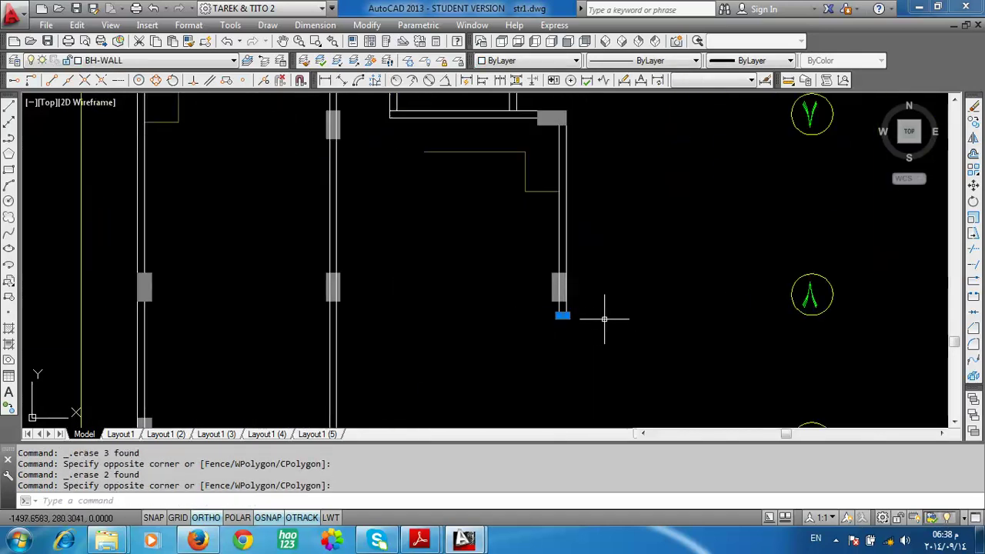
key(Delete)
Step: Delete the two wall lines remaining near the column
scroll(585, 273, down, 4)
scroll(585, 318, up, 5)
scroll(586, 317, up, 5)
scroll(516, 256, up, 2)
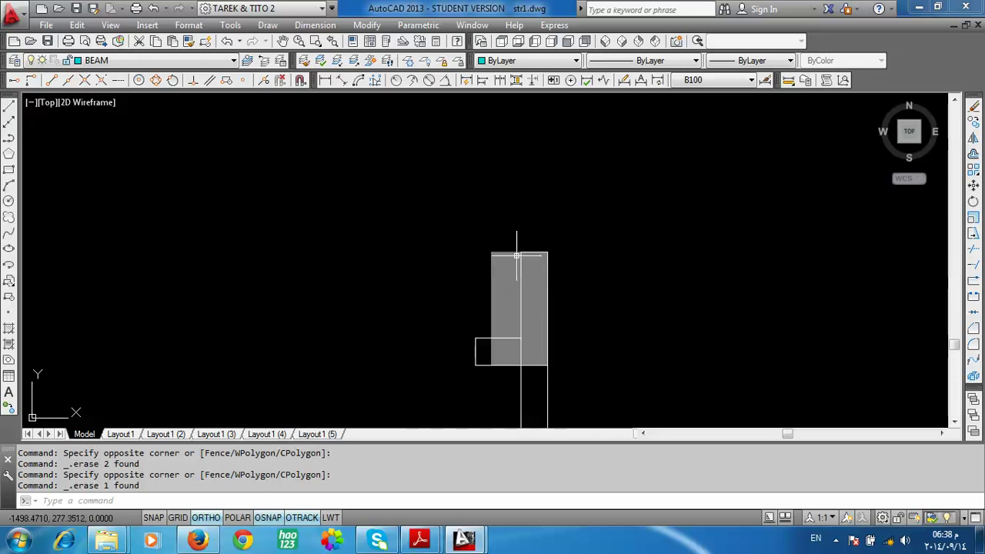
scroll(568, 272, up, 2)
scroll(559, 260, down, 4)
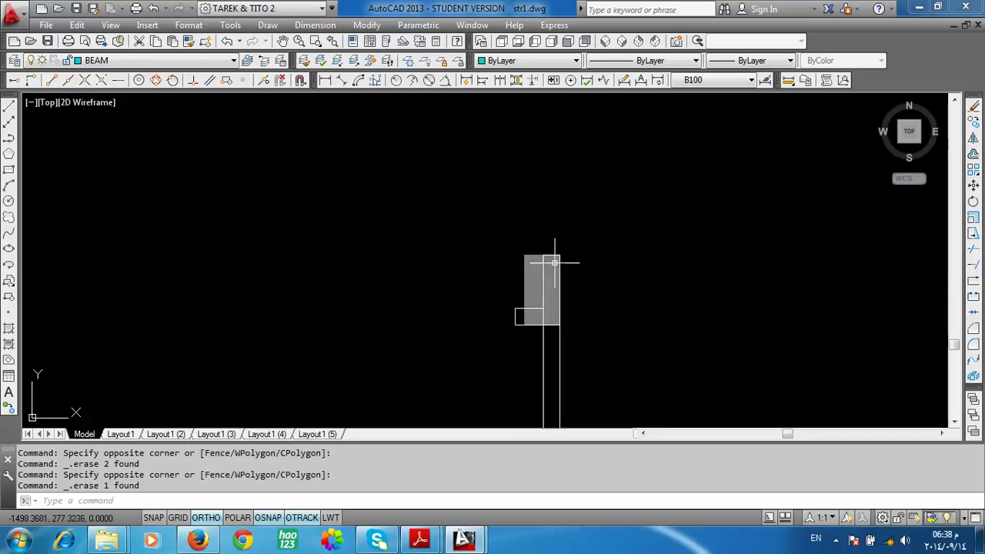
scroll(563, 272, down, 3)
scroll(566, 168, up, 2)
click(567, 177)
click(513, 208)
key(Delete)
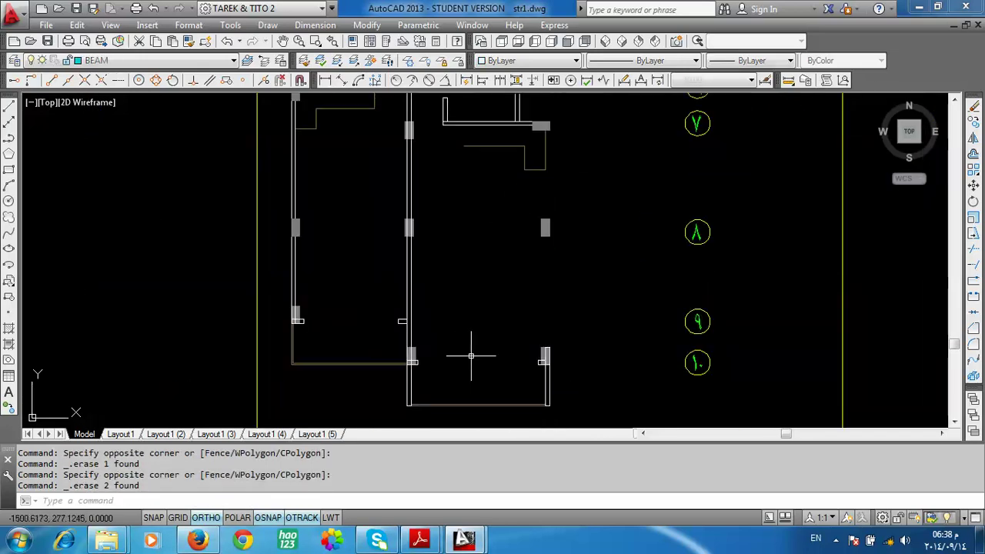
scroll(466, 352, down, 3)
scroll(526, 280, up, 3)
scroll(501, 323, down, 4)
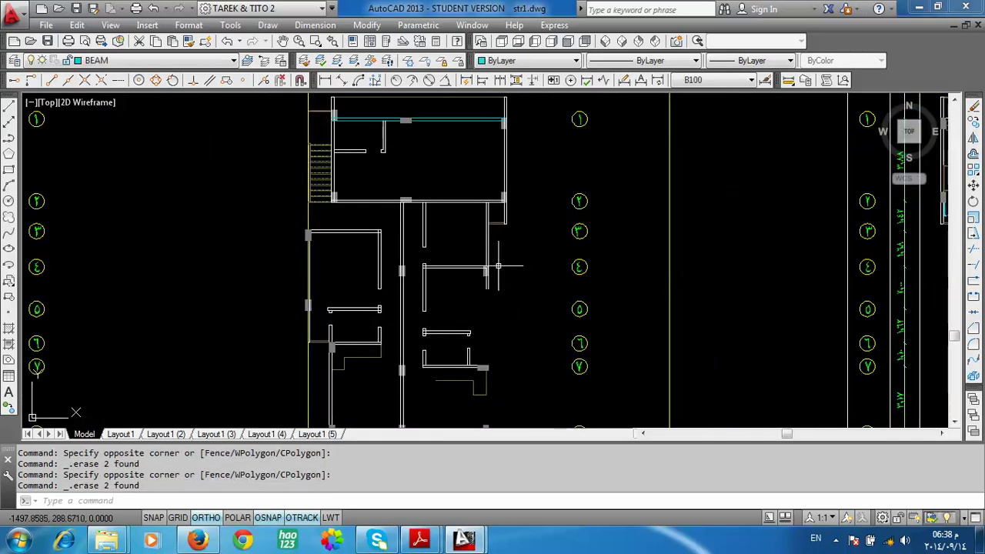
scroll(496, 275, up, 4)
Step: Start Extend with the column block as the boundary, then cancel it
click(974, 266)
scroll(626, 219, down, 4)
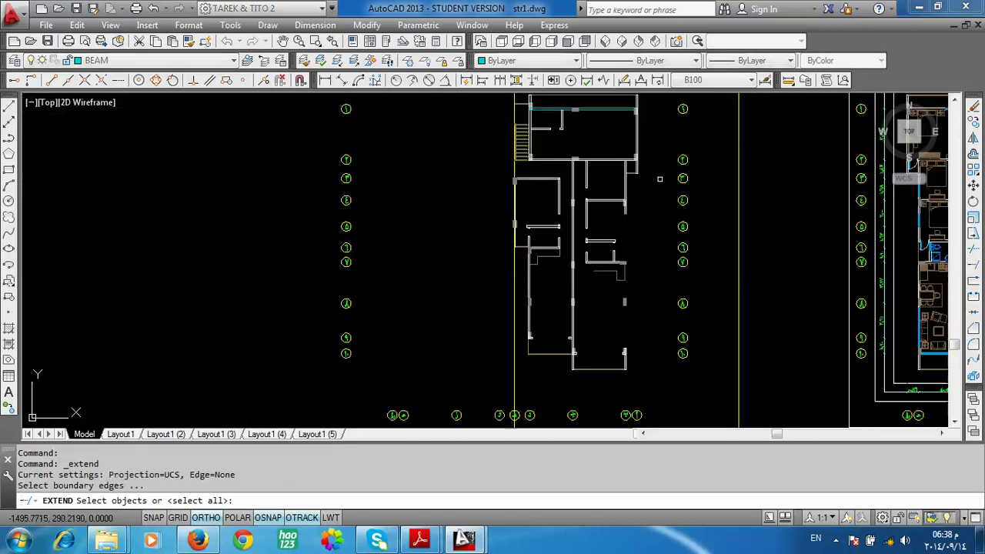
scroll(626, 218, up, 3)
scroll(619, 406, up, 3)
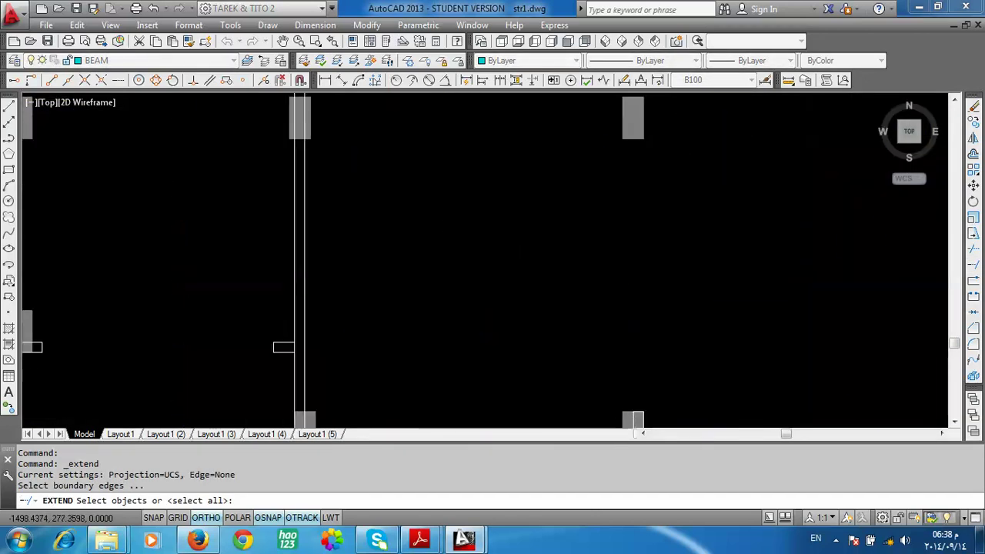
scroll(639, 412, up, 2)
click(647, 410)
click(643, 411)
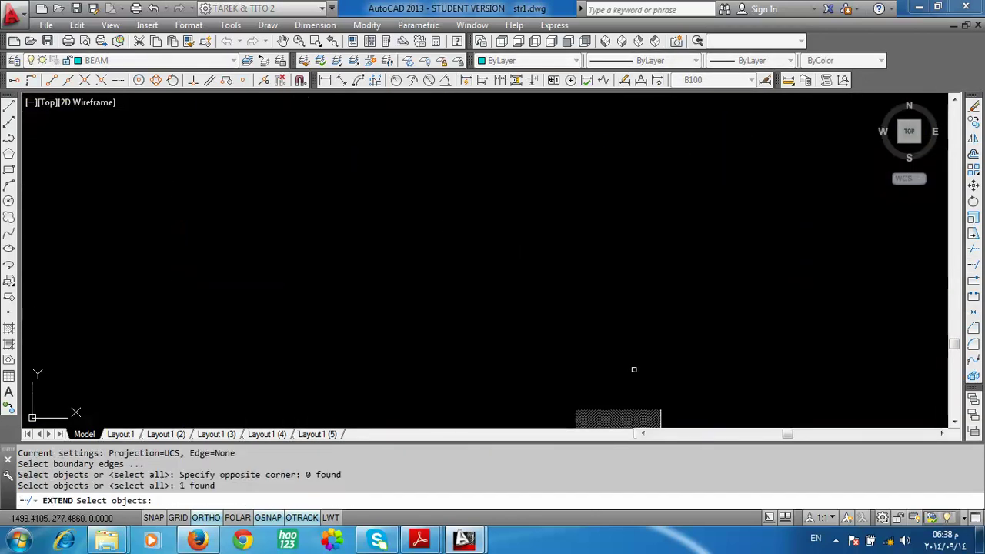
scroll(603, 287, down, 1)
key(Escape)
Step: Extend the vertical beam line up to the right column's top edge
key(Return)
scroll(600, 272, down, 1)
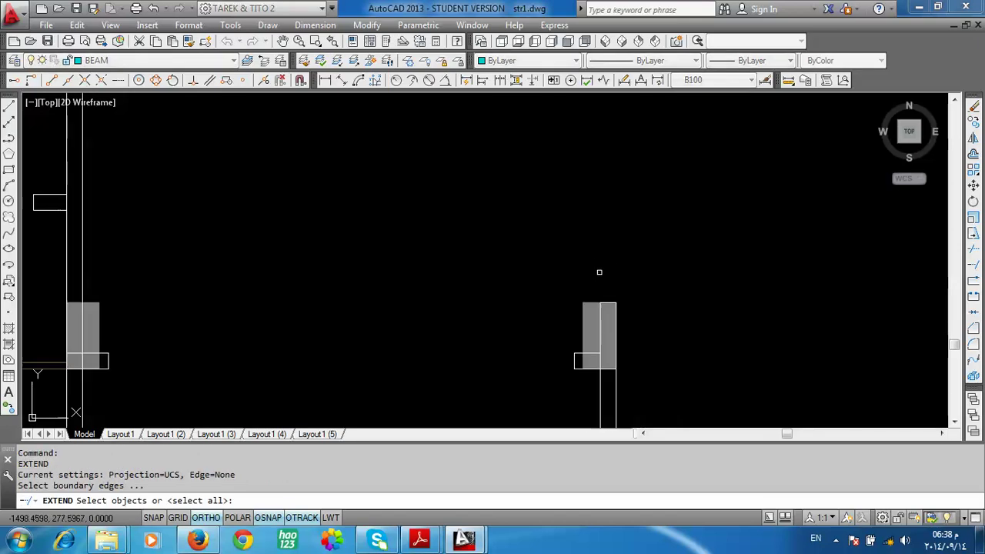
click(537, 272)
click(647, 317)
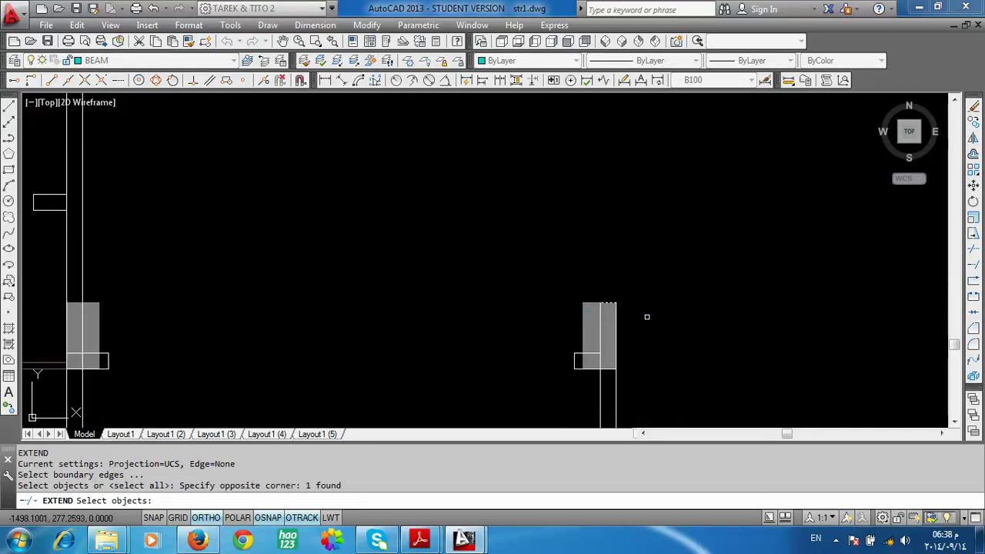
scroll(607, 319, down, 5)
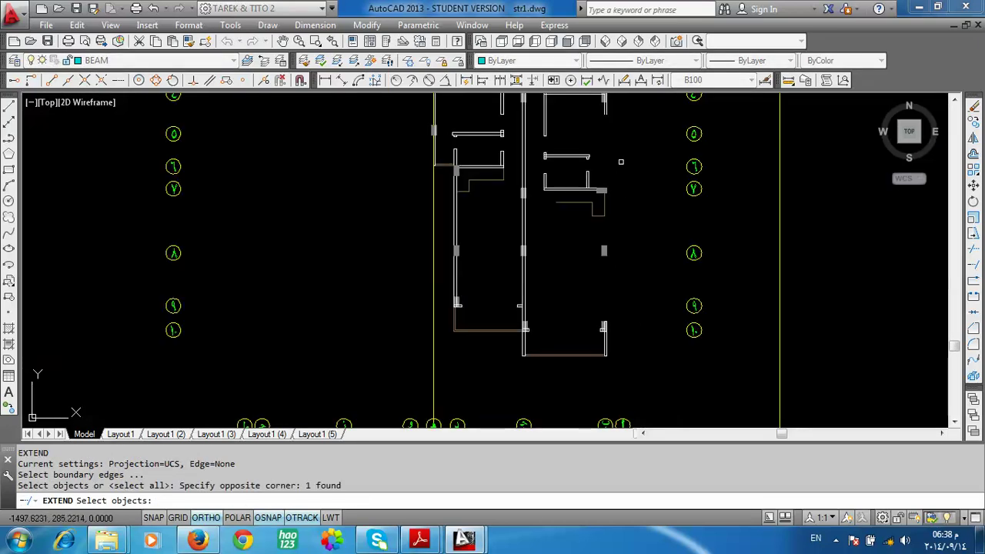
key(Return)
click(621, 161)
click(563, 231)
key(Return)
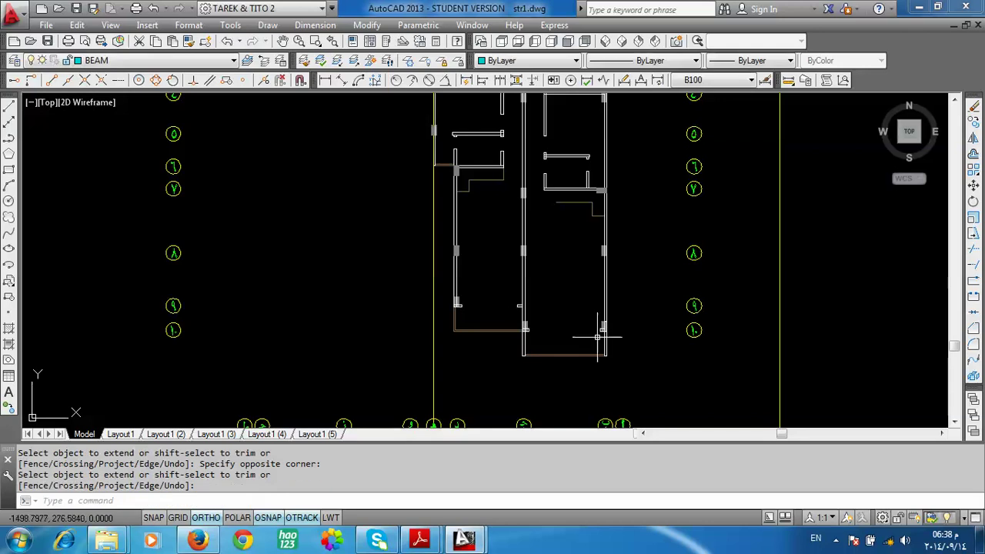
Step: Delete the column's top line and the three stray pieces around the column block
scroll(583, 293, up, 5)
scroll(582, 292, up, 3)
click(546, 302)
click(605, 314)
key(Delete)
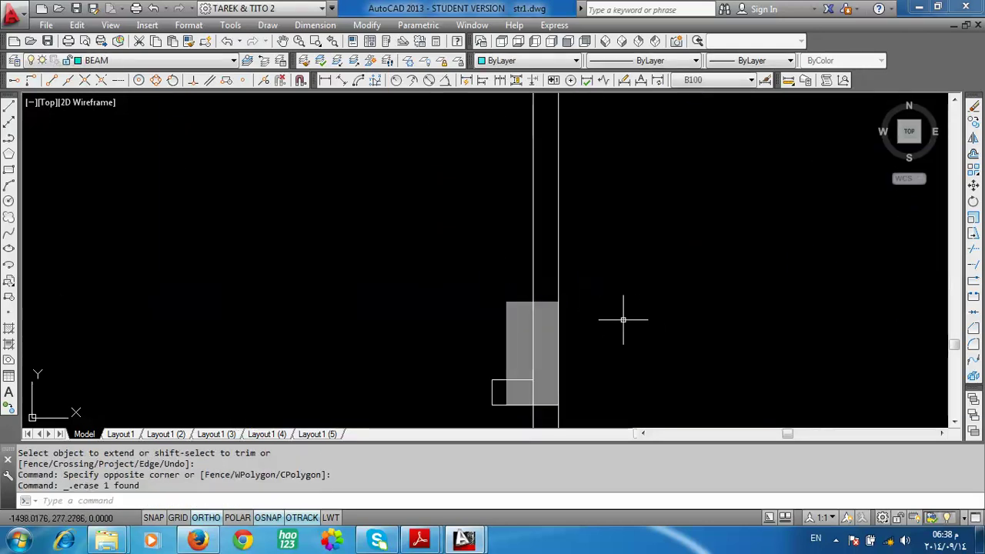
scroll(614, 305, down, 5)
click(510, 325)
click(585, 362)
key(Delete)
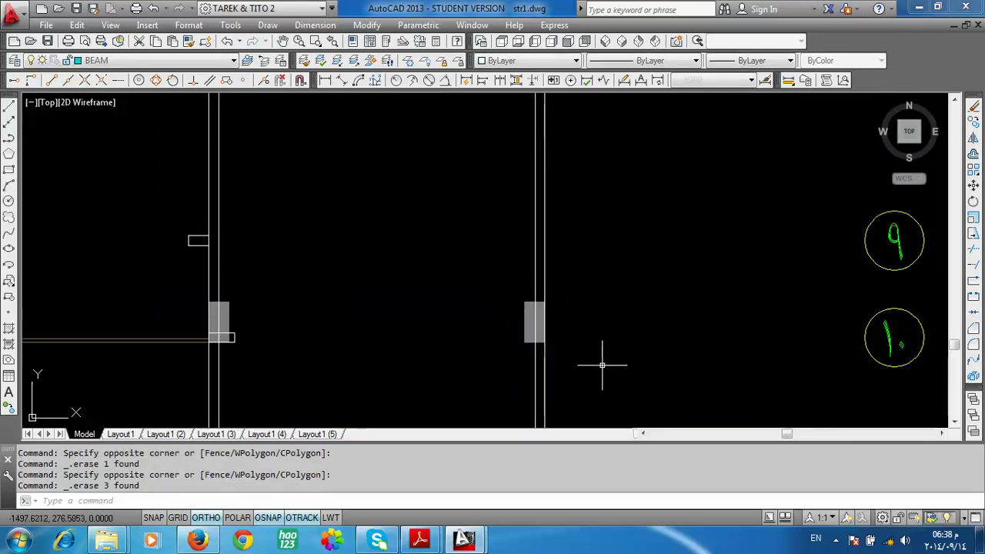
Step: Delete another stray object beside the column
scroll(616, 301, up, 3)
scroll(476, 308, up, 2)
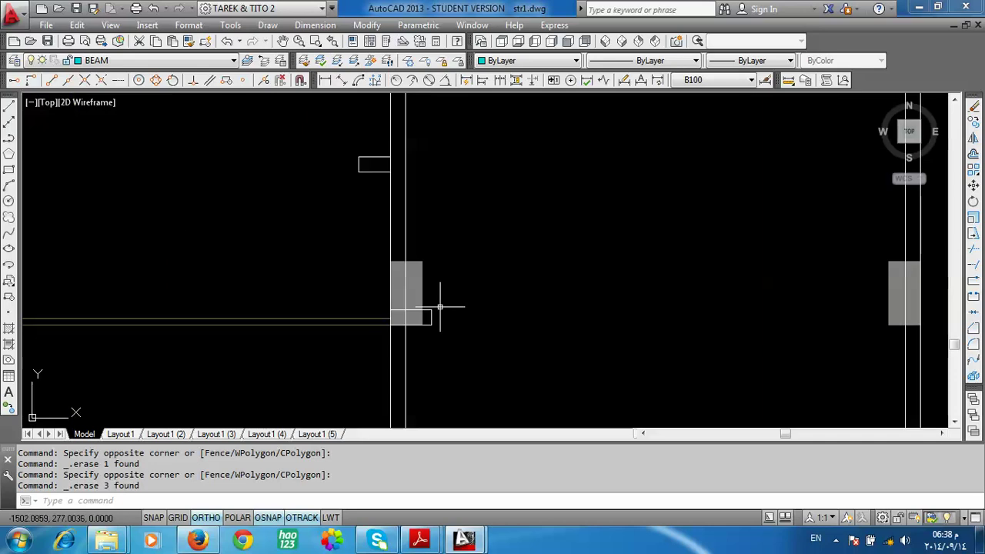
click(428, 300)
click(445, 346)
key(Delete)
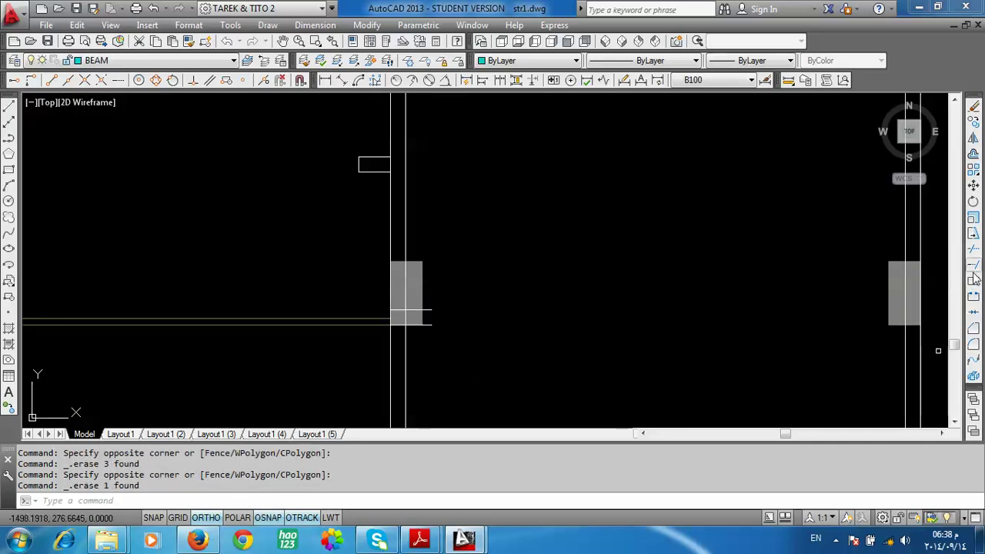
Step: Extend the beam lines to the right column line
click(973, 279)
click(906, 347)
key(Return)
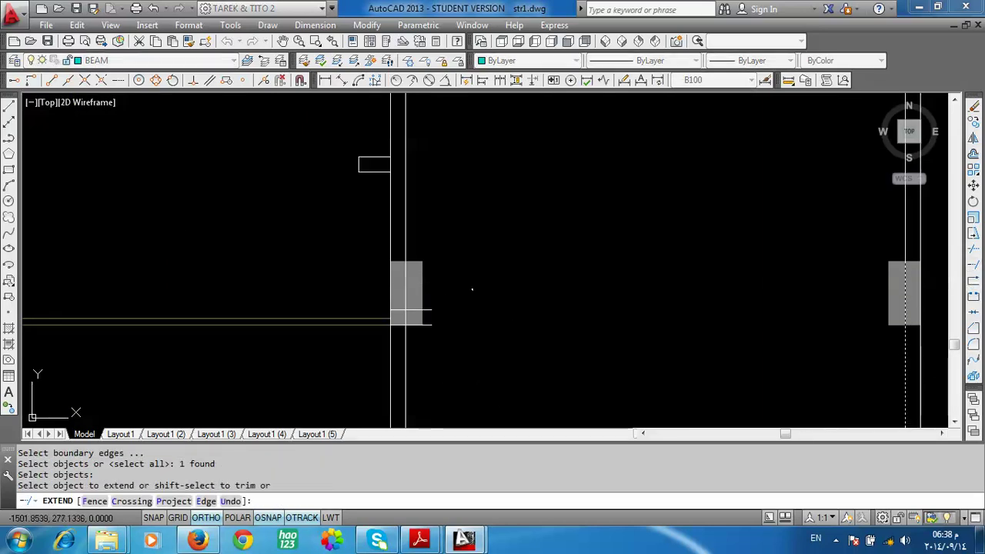
click(471, 289)
click(429, 341)
scroll(428, 341, down, 4)
key(Return)
scroll(592, 373, up, 2)
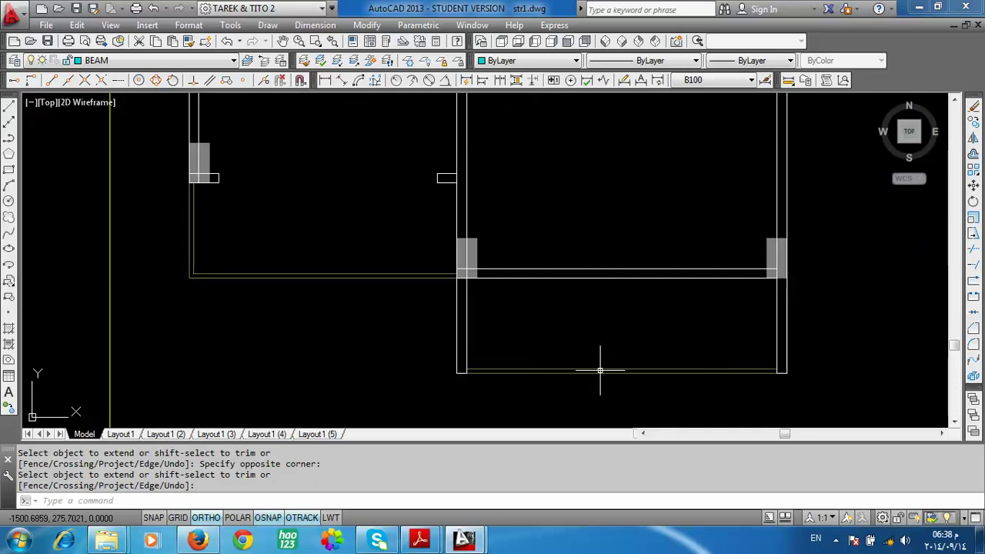
key(Return)
Step: Erase the bottom handrail line and the two pairs of short lines beside the column
click(608, 370)
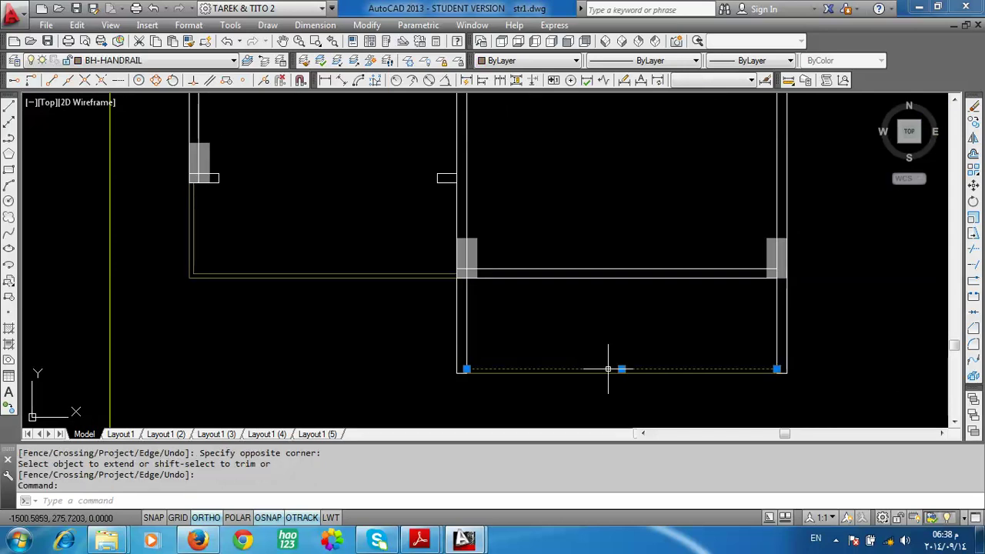
key(Delete)
scroll(609, 319, down, 4)
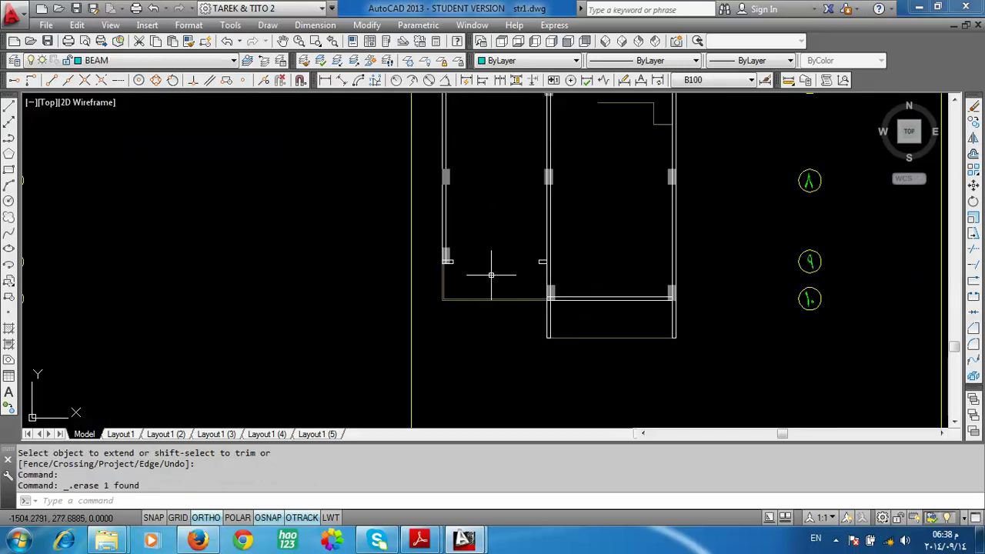
scroll(497, 253, up, 2)
scroll(543, 246, up, 4)
click(314, 260)
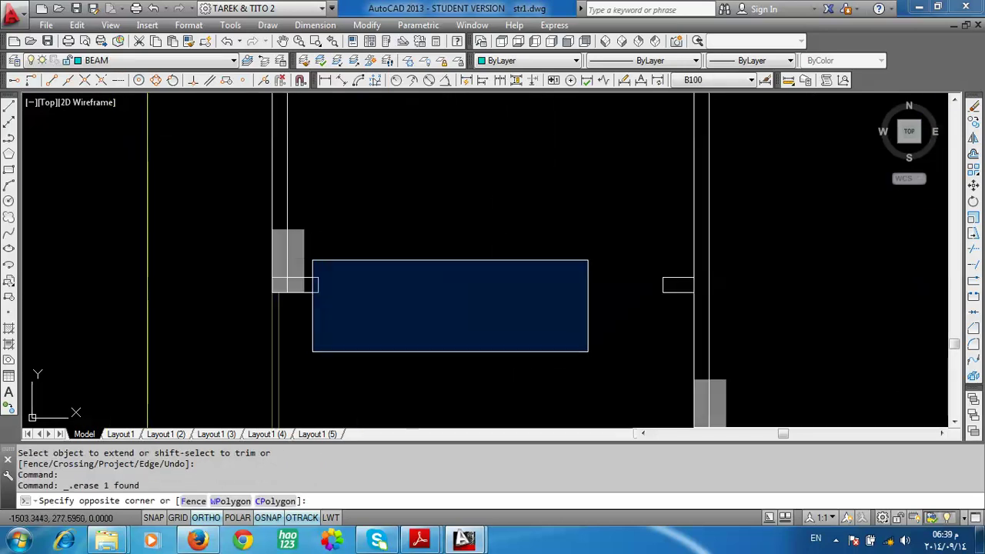
click(695, 397)
key(Delete)
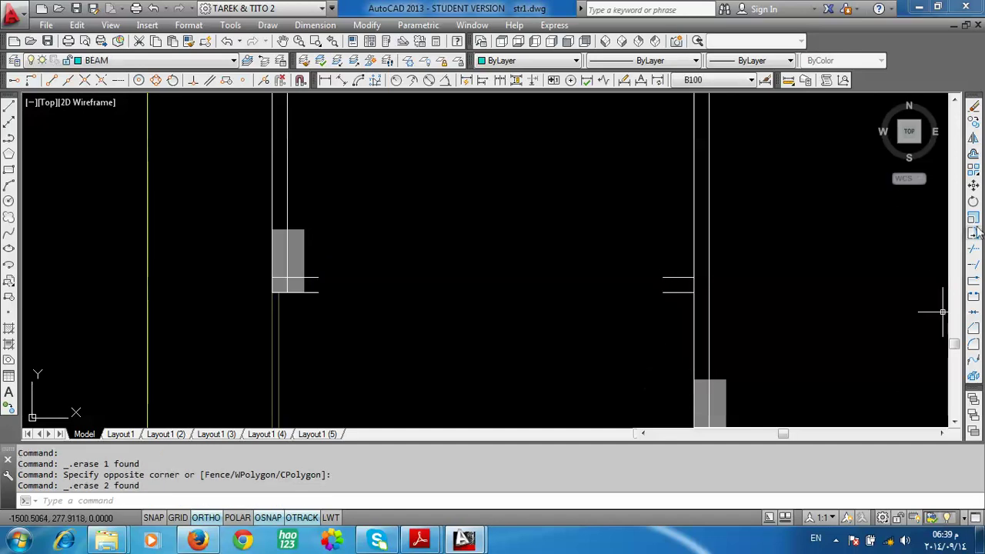
click(340, 259)
click(315, 319)
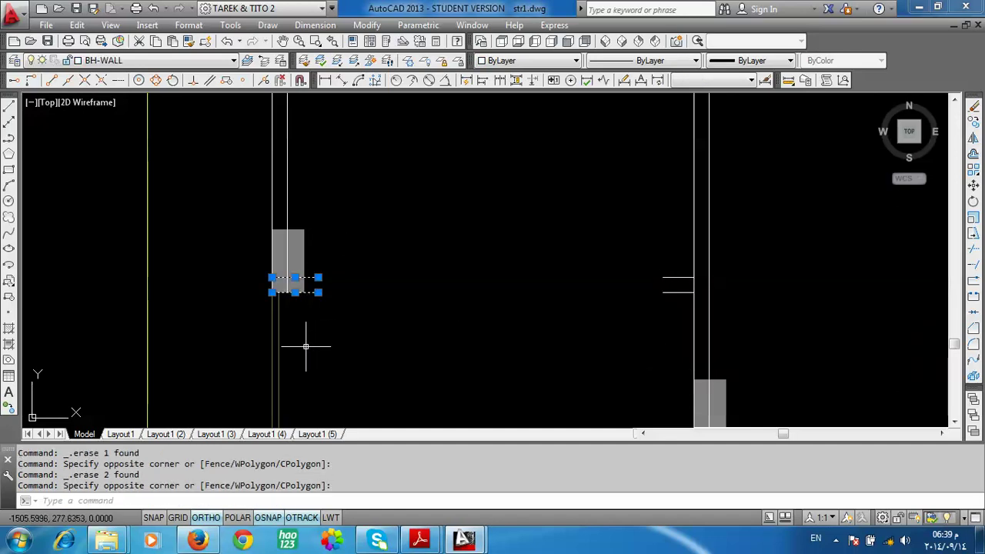
key(Delete)
Step: Extend the two short lines to the vertical line at the column
click(974, 266)
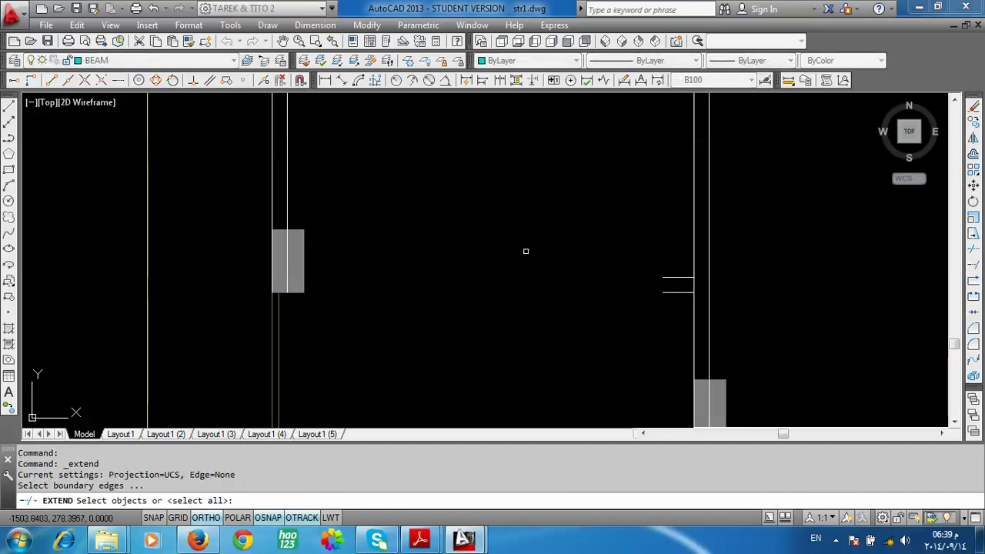
click(289, 213)
key(Return)
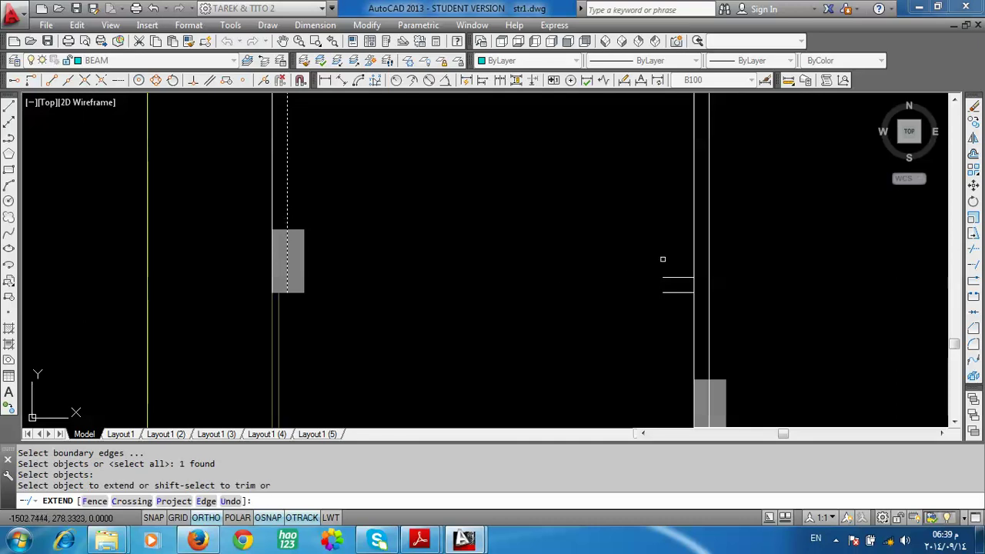
click(662, 259)
click(624, 346)
scroll(624, 345, down, 3)
key(Return)
scroll(479, 308, up, 3)
scroll(448, 347, up, 2)
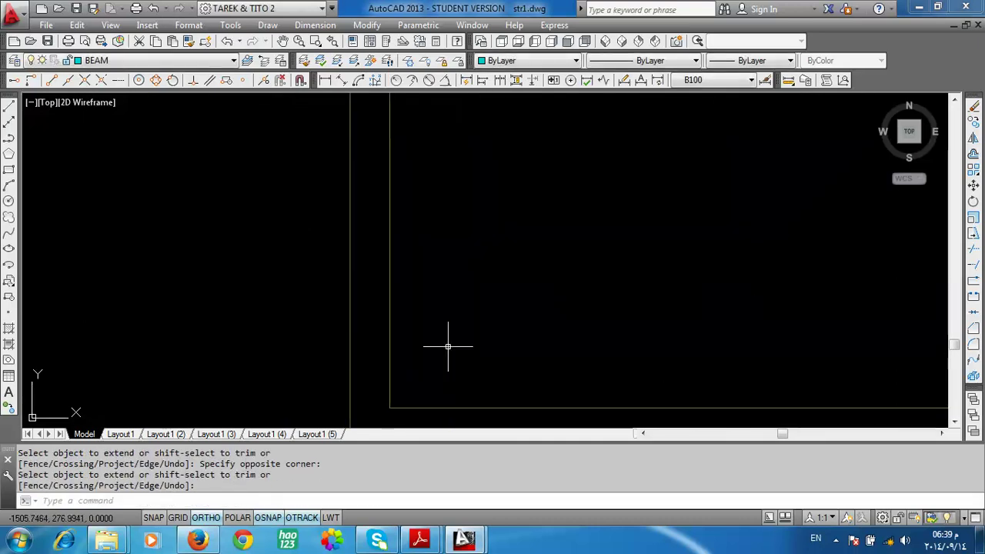
key(Return)
Step: Delete the leftover handrail line
click(389, 406)
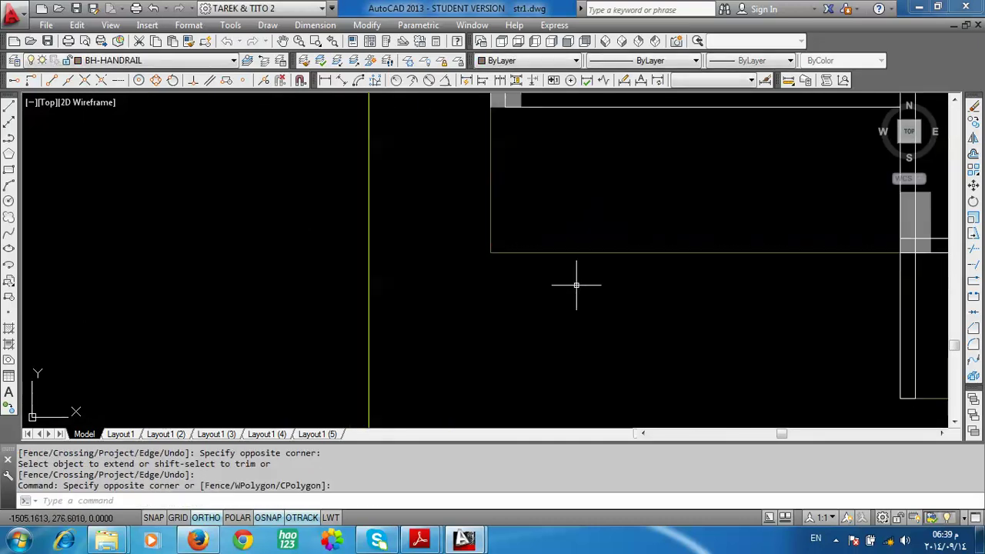
key(Delete)
scroll(608, 246, down, 2)
scroll(627, 254, down, 2)
scroll(642, 333, up, 2)
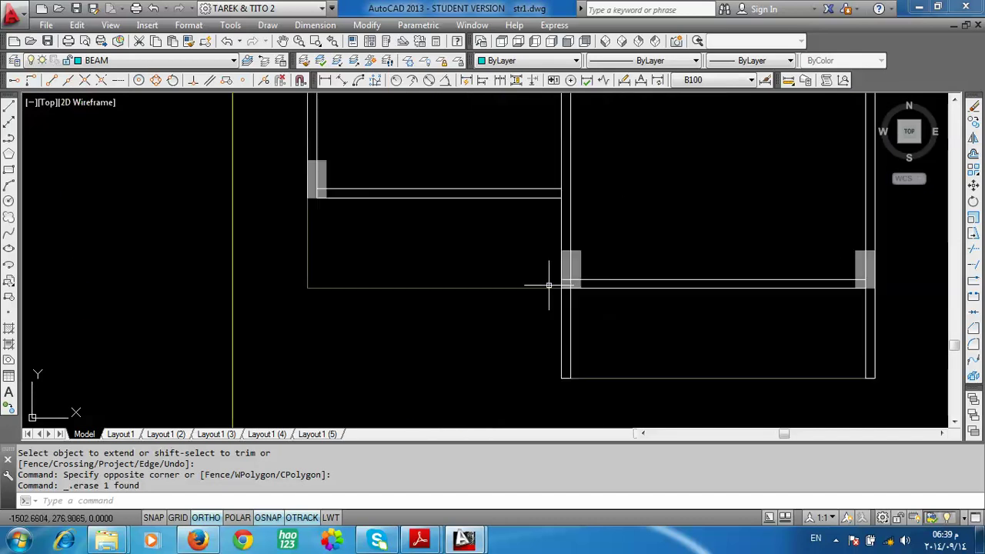
scroll(584, 283, up, 2)
scroll(622, 223, up, 2)
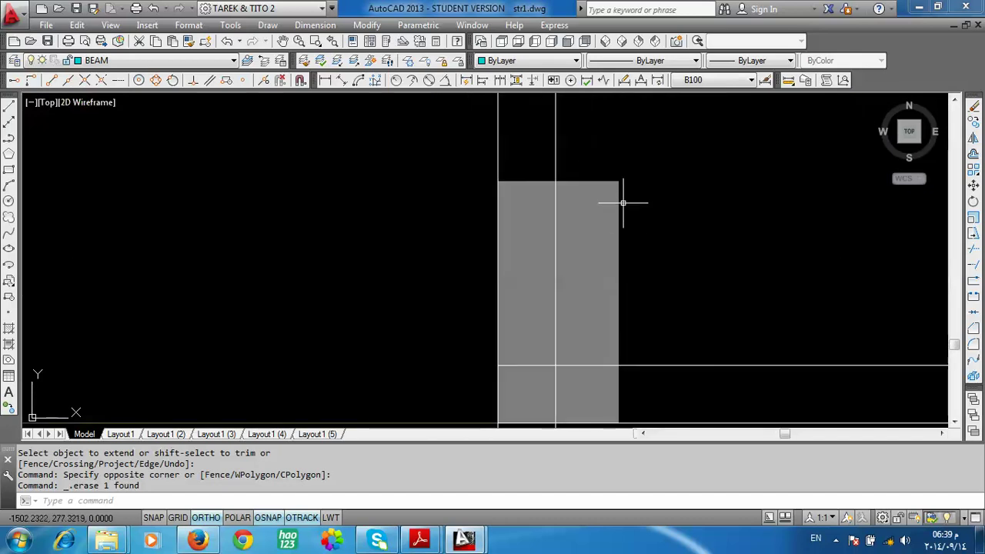
Step: Select the grey column to check it, then clear the selection
click(622, 210)
scroll(622, 216, down, 2)
scroll(624, 231, down, 4)
scroll(629, 231, down, 3)
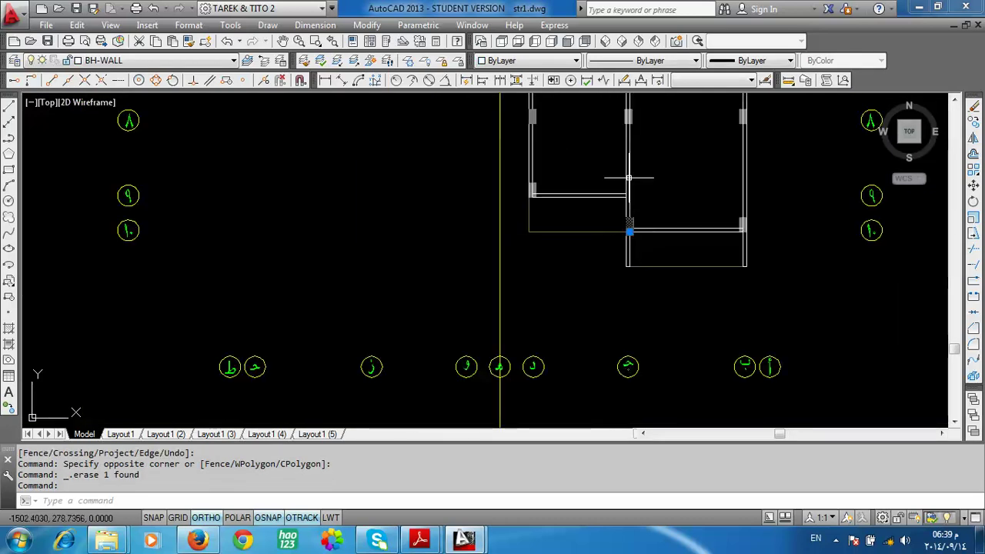
key(Escape)
key(Escape)
scroll(582, 374, up, 2)
scroll(639, 290, up, 4)
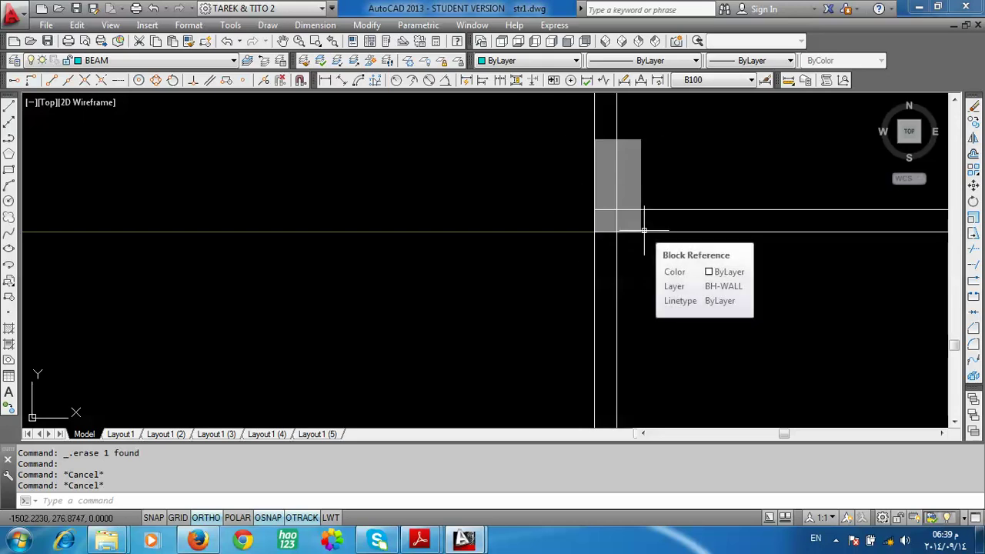
scroll(653, 231, down, 2)
scroll(682, 192, down, 3)
Step: Erase the two leftover polylines near the walls with window selections
middle_drag(682, 187, 683, 204)
scroll(682, 205, down, 2)
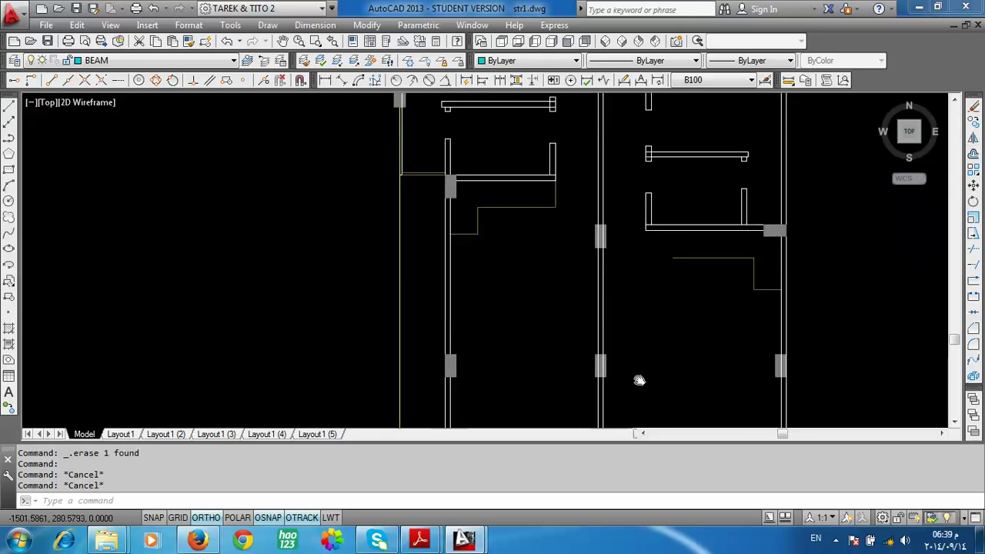
scroll(659, 269, down, 1)
scroll(715, 237, up, 4)
click(738, 280)
click(666, 384)
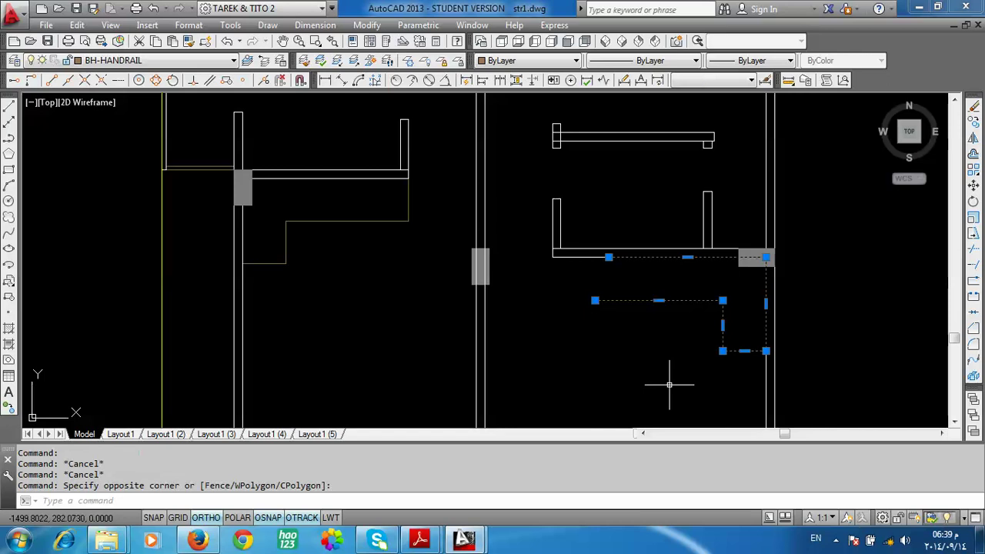
key(Delete)
click(385, 238)
click(285, 279)
key(Delete)
Step: Erase the four small objects at the beam end
scroll(385, 208, down, 2)
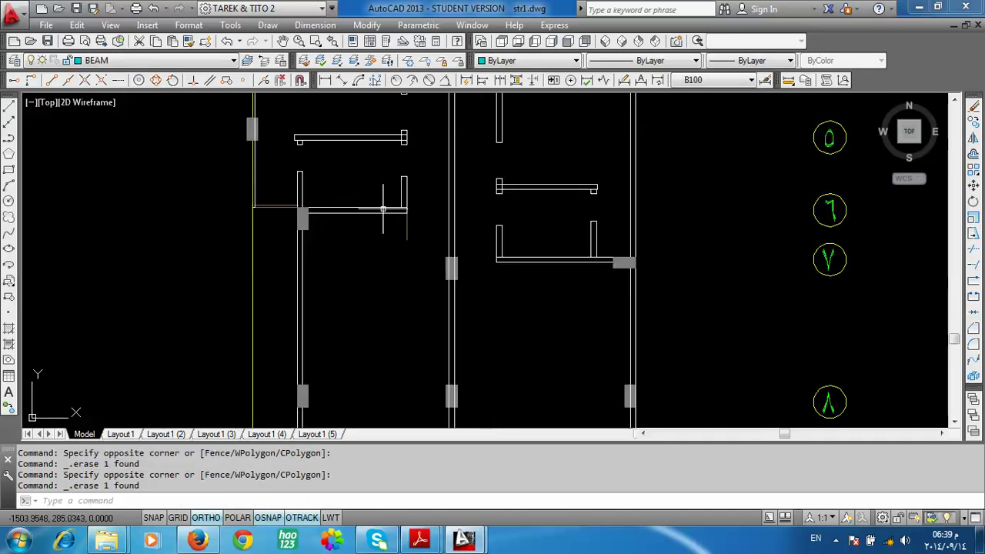
scroll(385, 203, down, 2)
scroll(330, 220, up, 3)
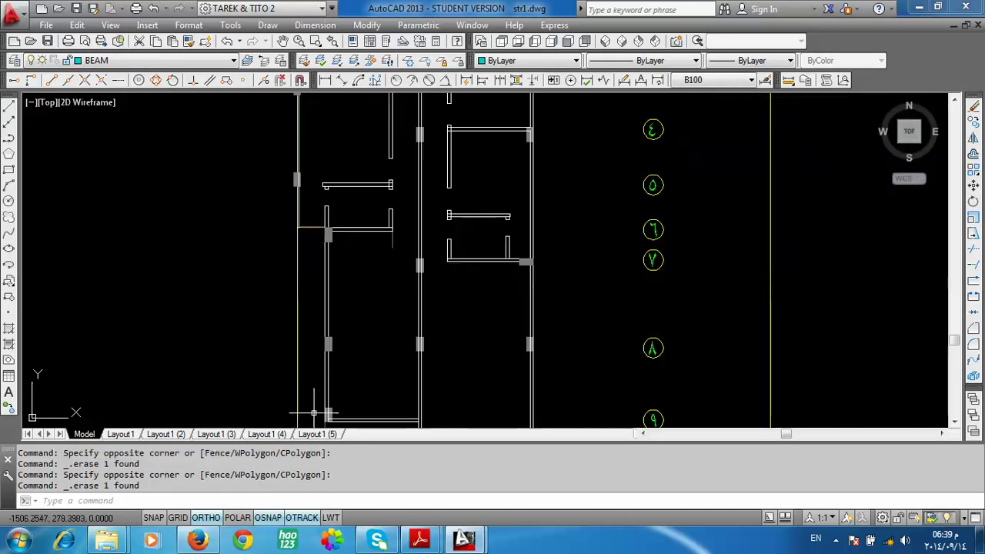
scroll(310, 255, down, 5)
scroll(426, 247, up, 5)
scroll(405, 266, up, 4)
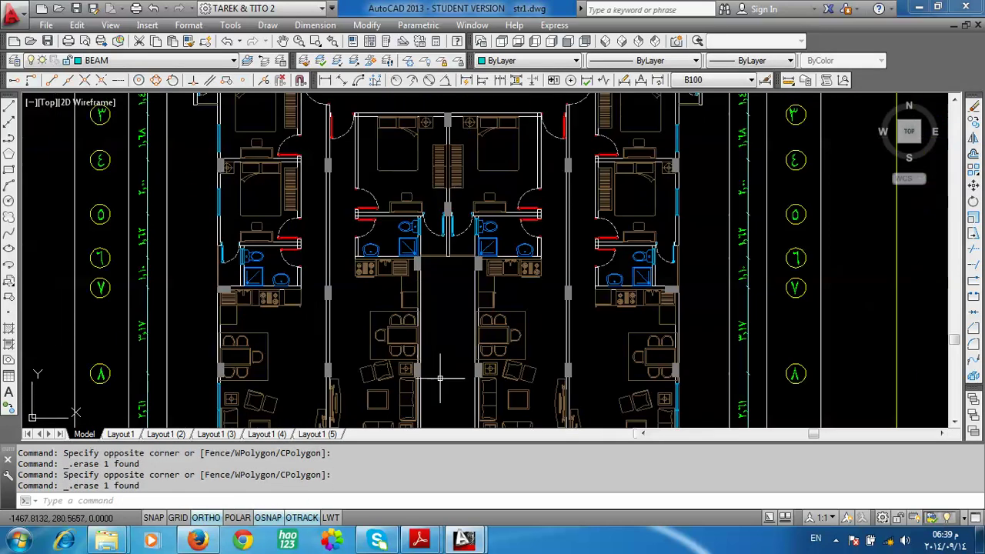
scroll(297, 231, down, 5)
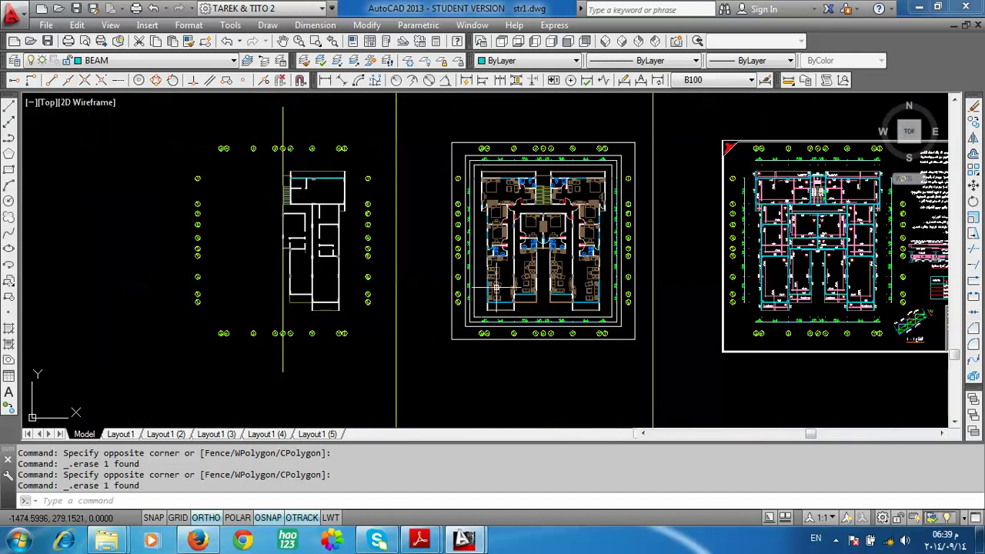
scroll(326, 198, up, 3)
scroll(330, 209, up, 3)
scroll(279, 234, up, 3)
middle_drag(278, 234, 301, 328)
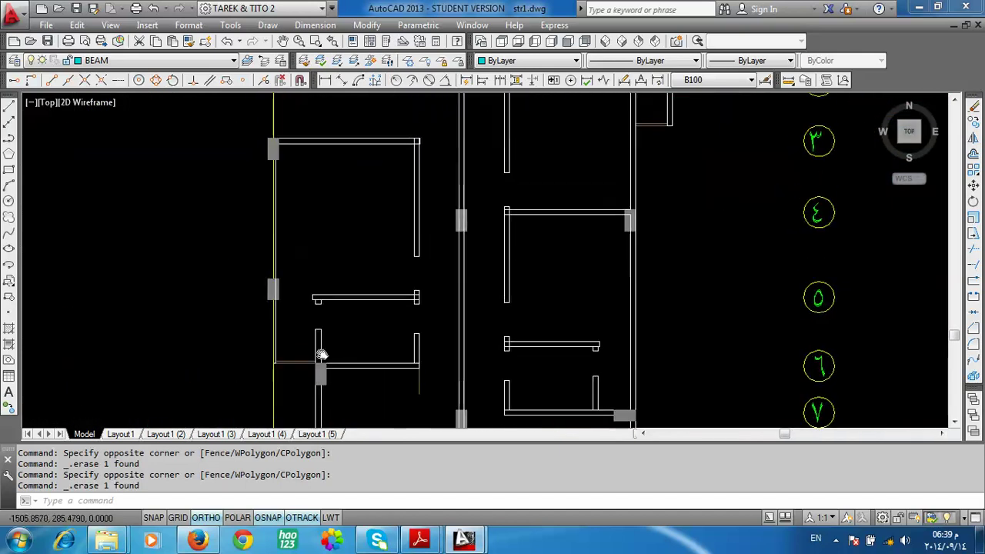
scroll(305, 323, up, 3)
scroll(277, 293, up, 2)
click(264, 278)
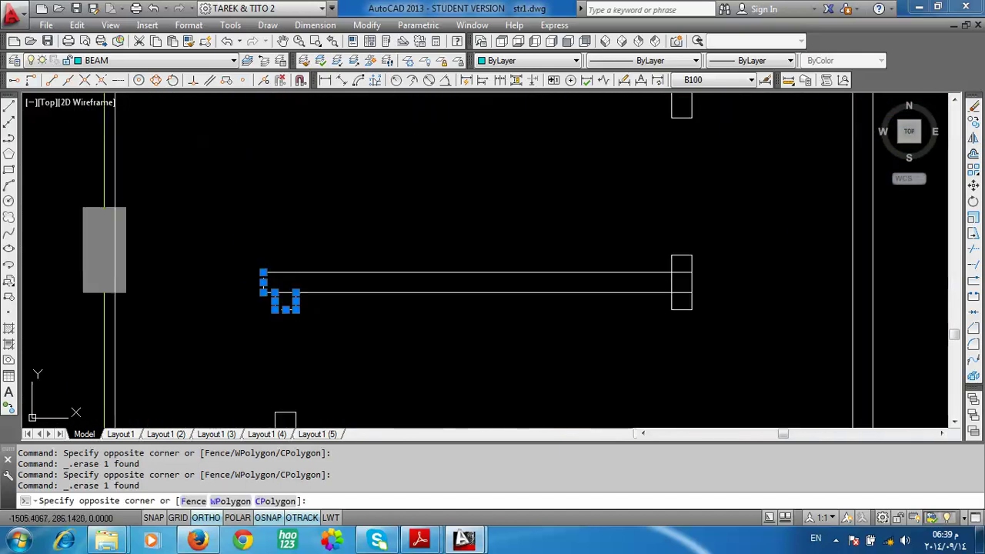
click(378, 308)
key(Delete)
Step: Erase the small stray line near the wall
scroll(378, 308, down, 3)
scroll(531, 277, down, 3)
scroll(531, 277, down, 1)
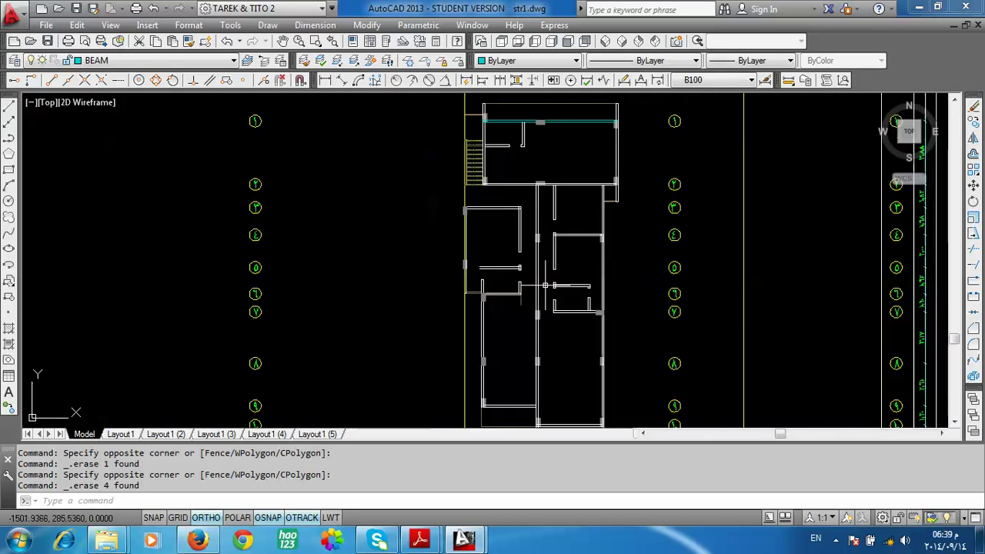
scroll(514, 290, up, 4)
scroll(520, 321, up, 2)
click(522, 330)
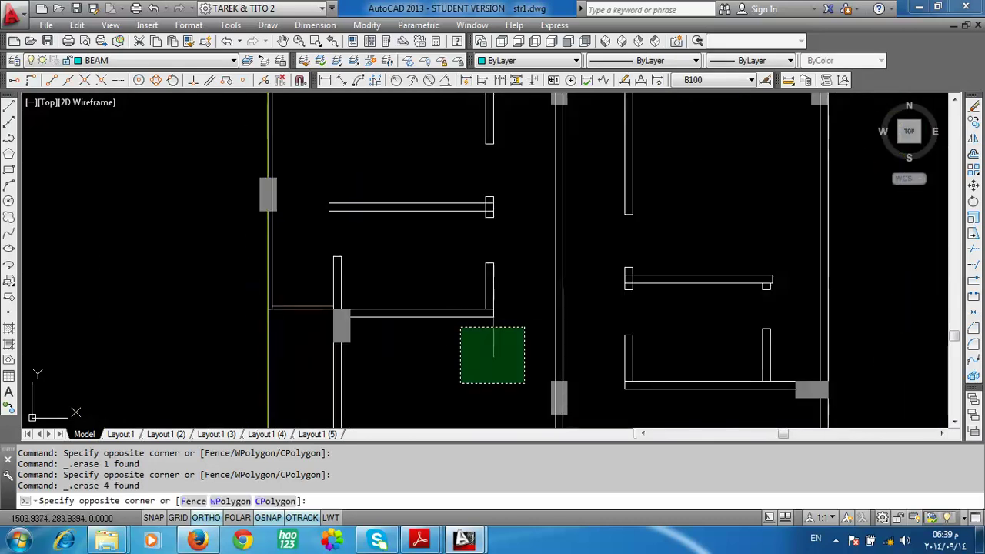
click(469, 380)
key(Delete)
Step: Extend the beam line to the vertical wall line
click(970, 271)
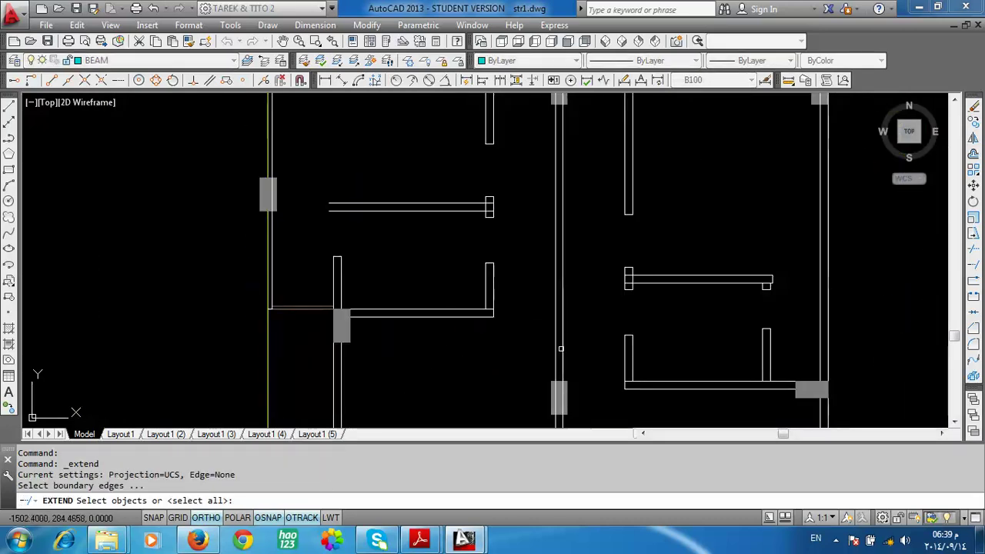
click(558, 348)
key(Return)
click(458, 289)
click(446, 315)
scroll(475, 347, down, 1)
scroll(484, 315, down, 1)
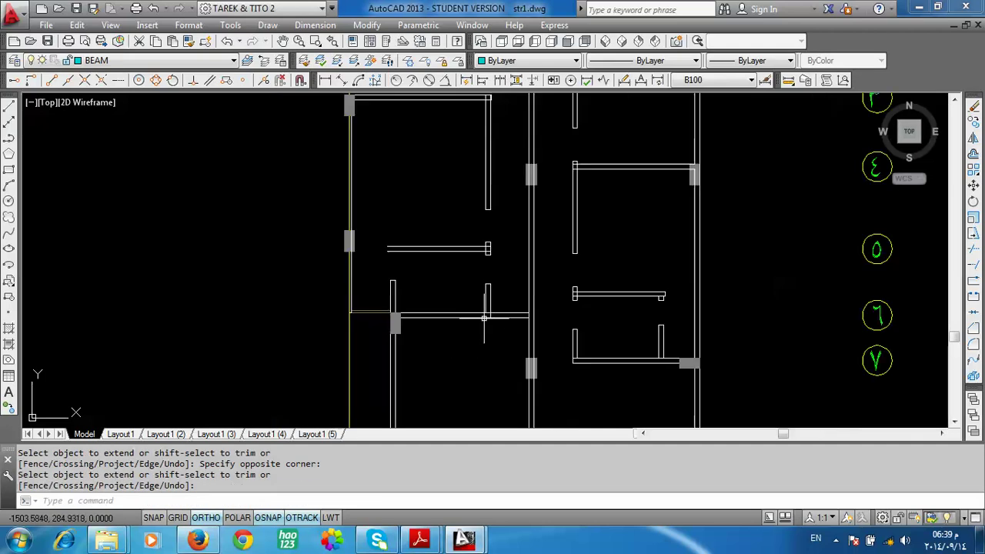
scroll(493, 214, down, 1)
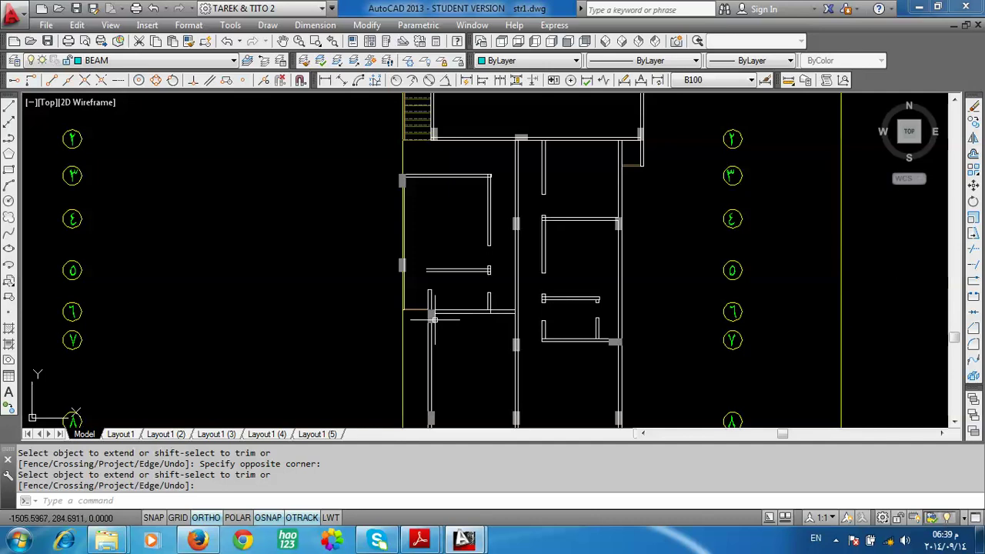
scroll(486, 324, up, 2)
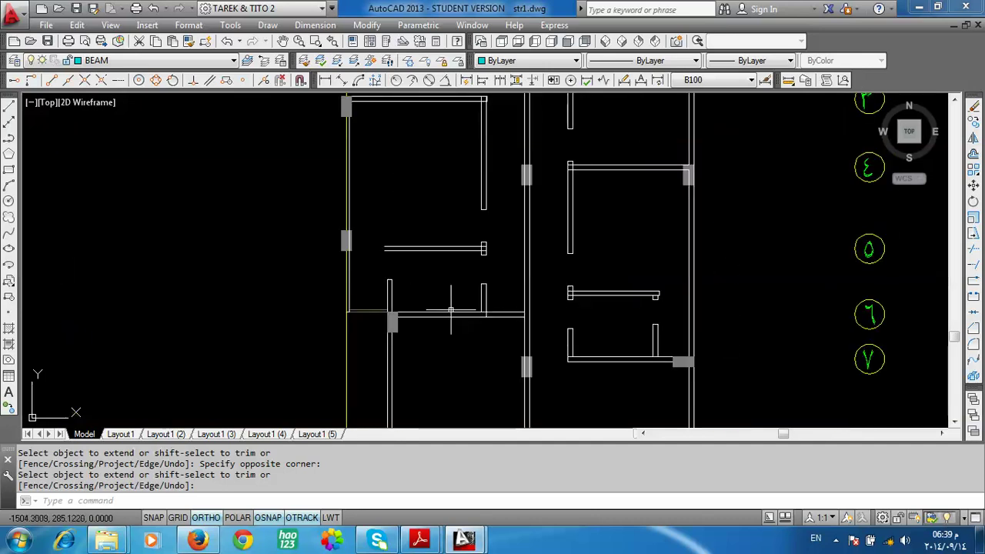
scroll(570, 311, down, 5)
scroll(564, 266, up, 1)
scroll(564, 266, up, 4)
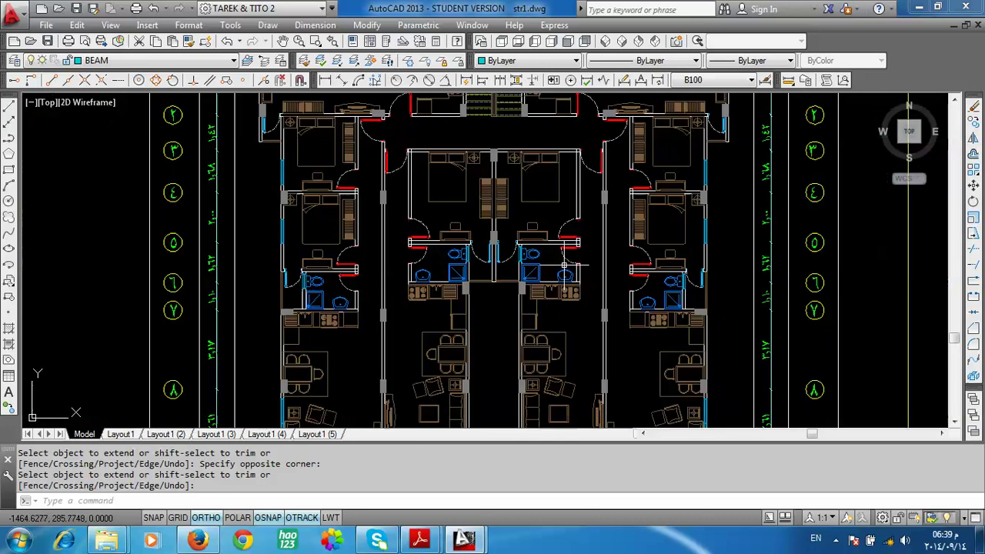
scroll(373, 355, up, 1)
scroll(416, 323, up, 1)
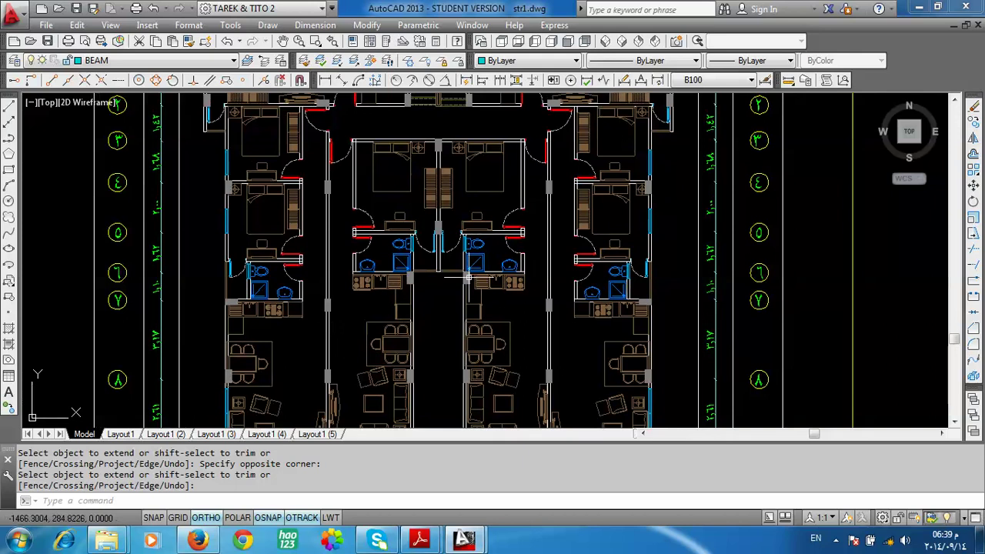
scroll(479, 273, up, 1)
middle_drag(623, 271, 589, 301)
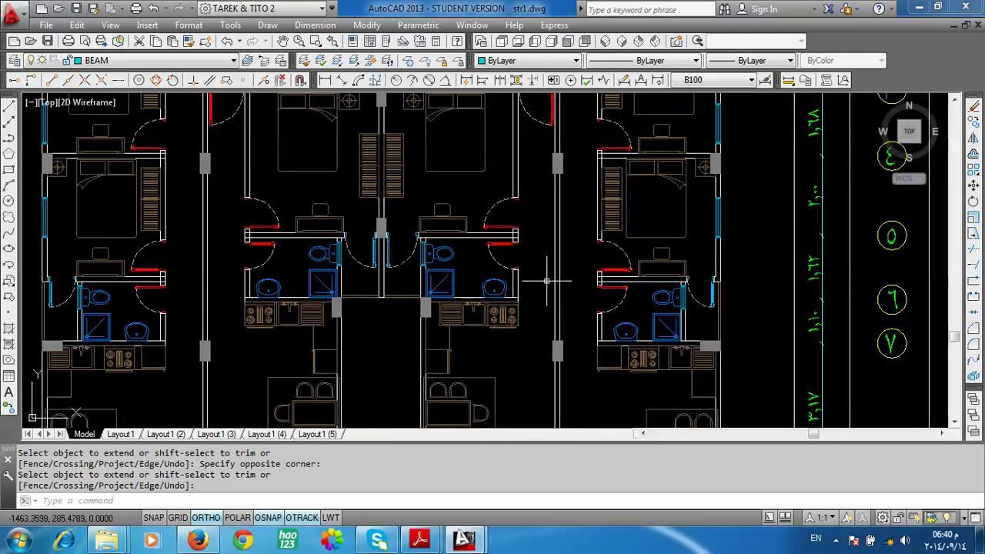
scroll(522, 250, down, 1)
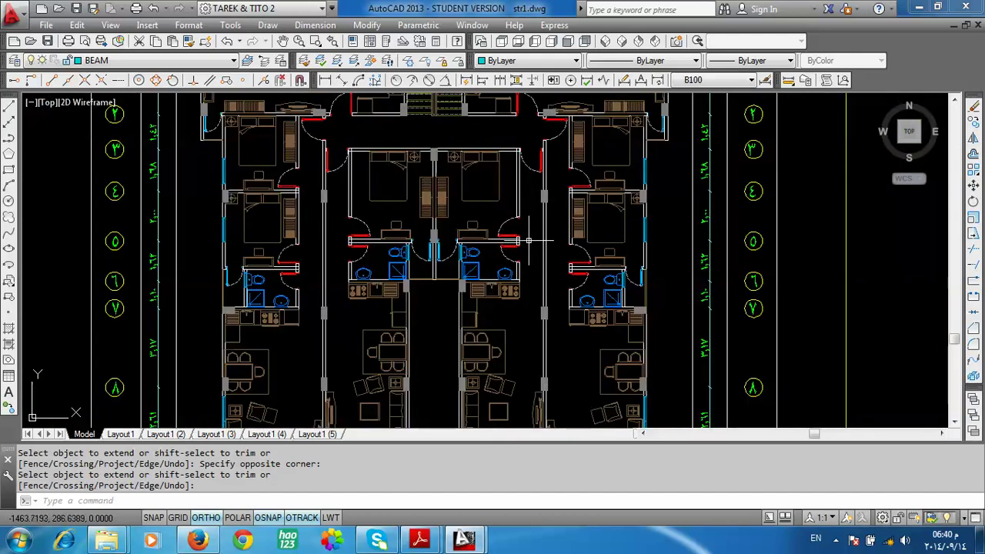
scroll(522, 313, up, 3)
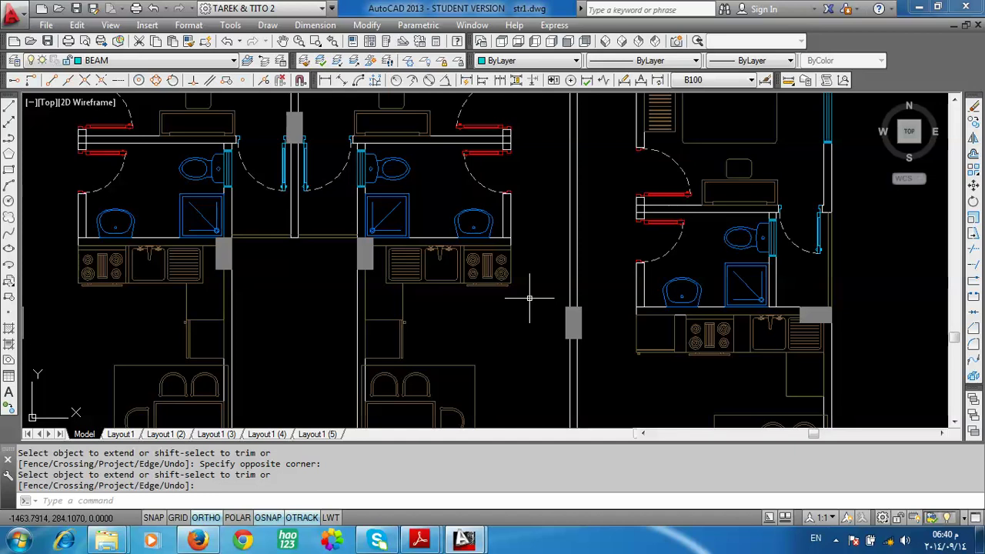
scroll(530, 298, down, 5)
scroll(576, 262, up, 5)
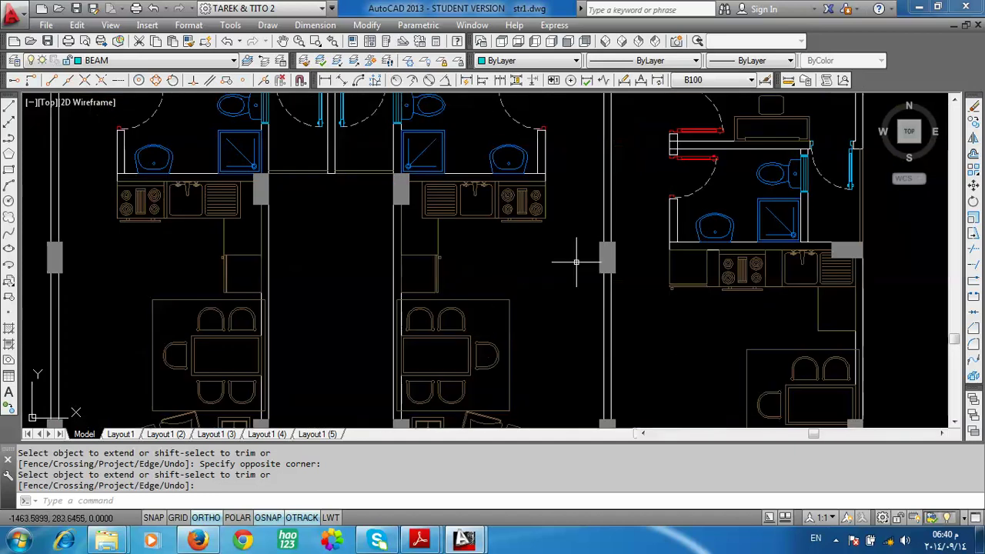
scroll(631, 233, down, 5)
scroll(640, 221, up, 3)
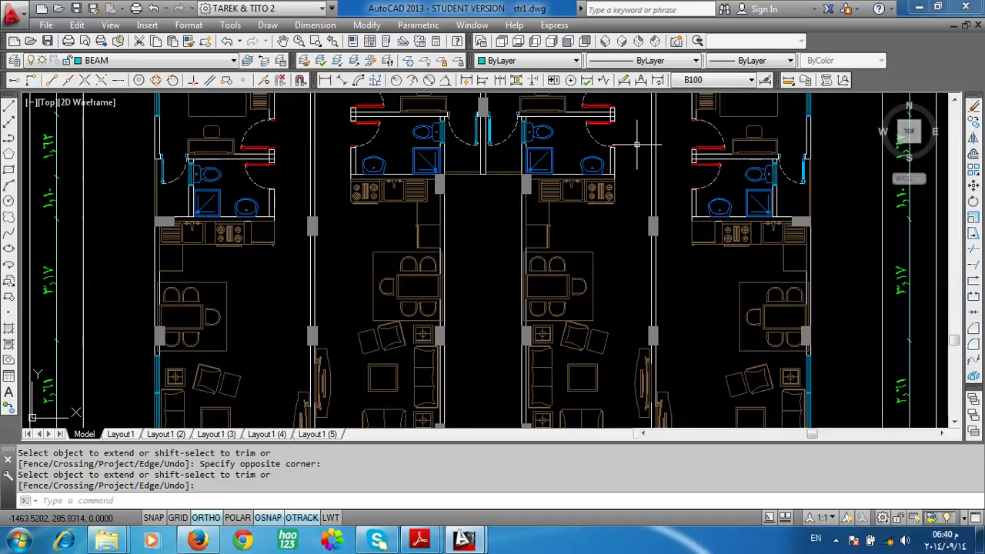
scroll(654, 150, down, 5)
Step: Delete the stray beam line
scroll(465, 179, up, 2)
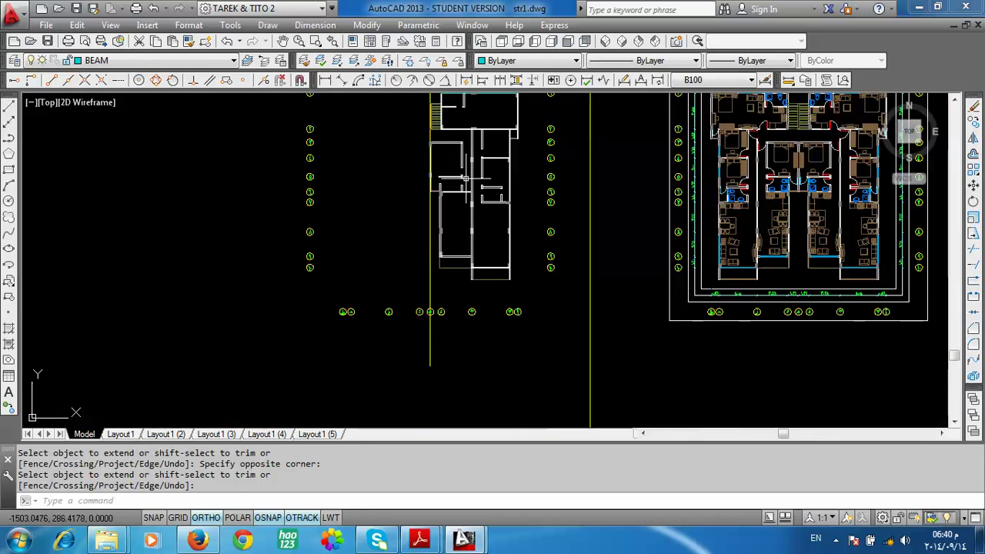
scroll(461, 180, up, 2)
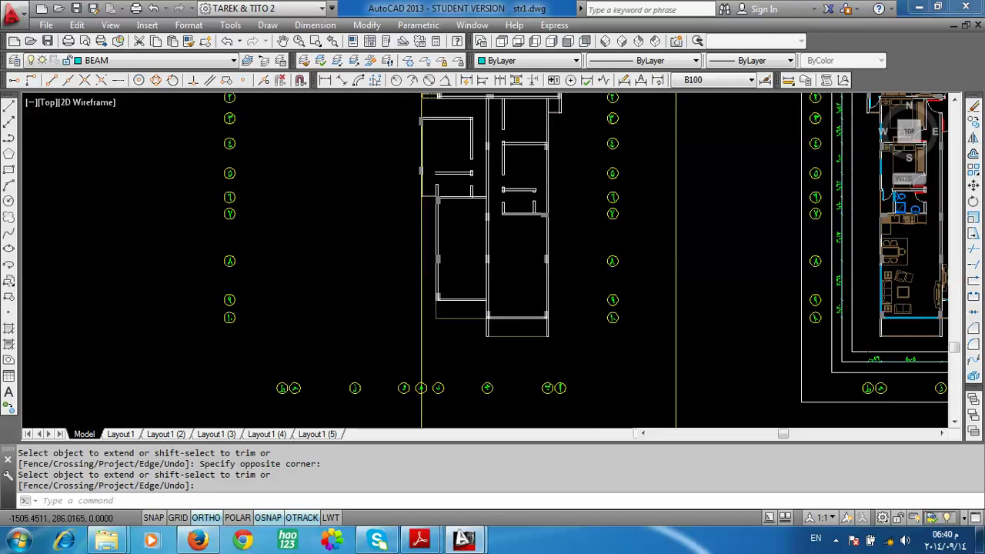
scroll(462, 181, up, 2)
scroll(461, 219, up, 3)
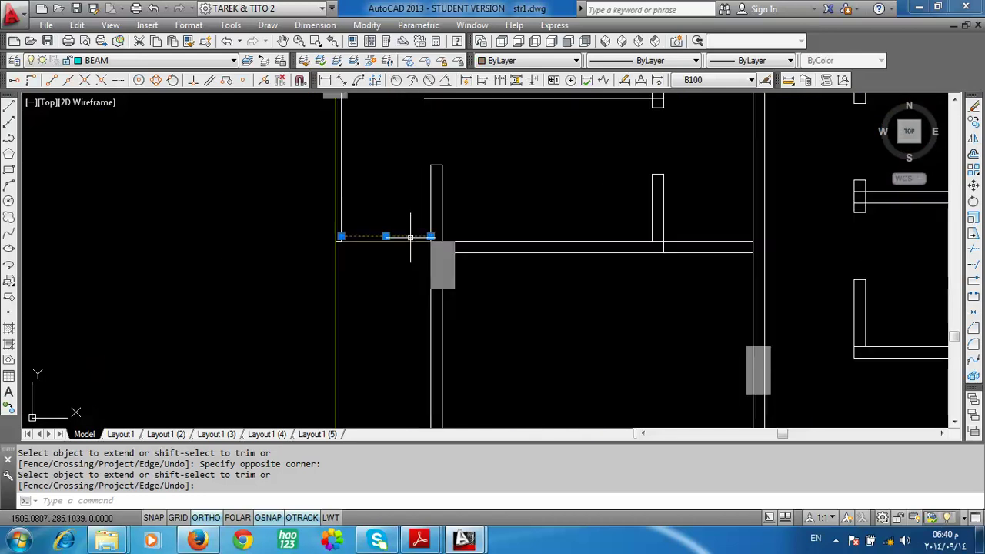
key(Delete)
Step: Extend the horizontal beam lines right to the boundary line
scroll(417, 231, down, 1)
scroll(378, 198, down, 1)
scroll(433, 301, down, 1)
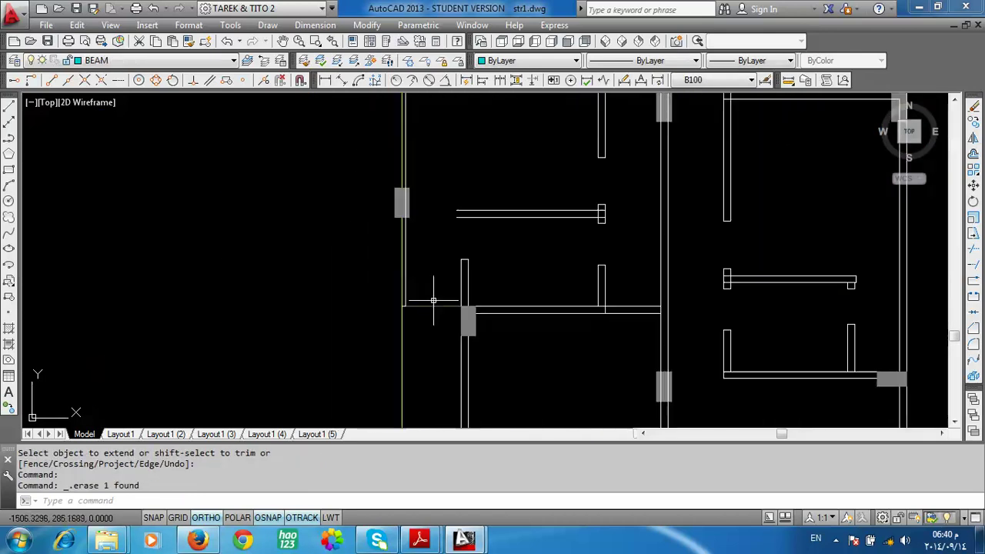
scroll(392, 362, down, 1)
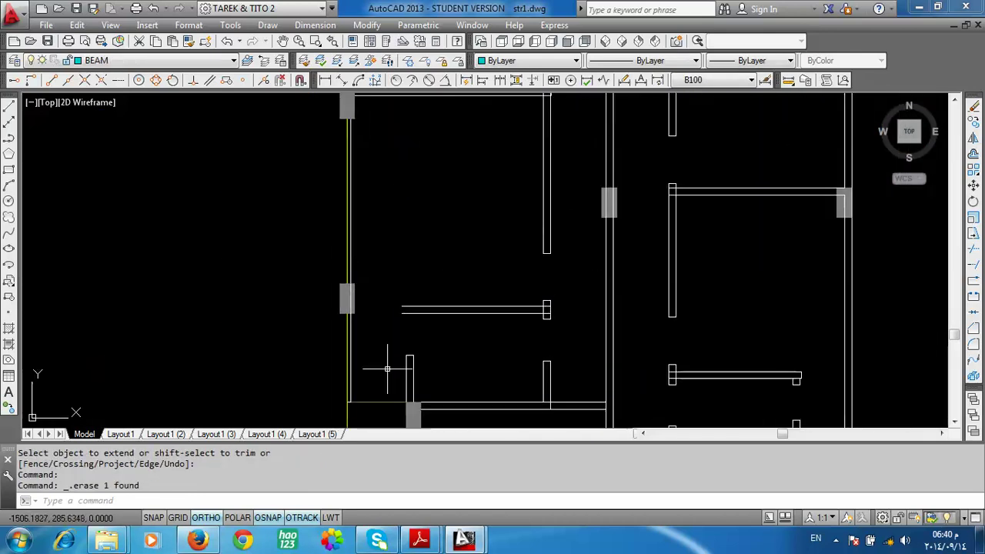
scroll(398, 395, down, 1)
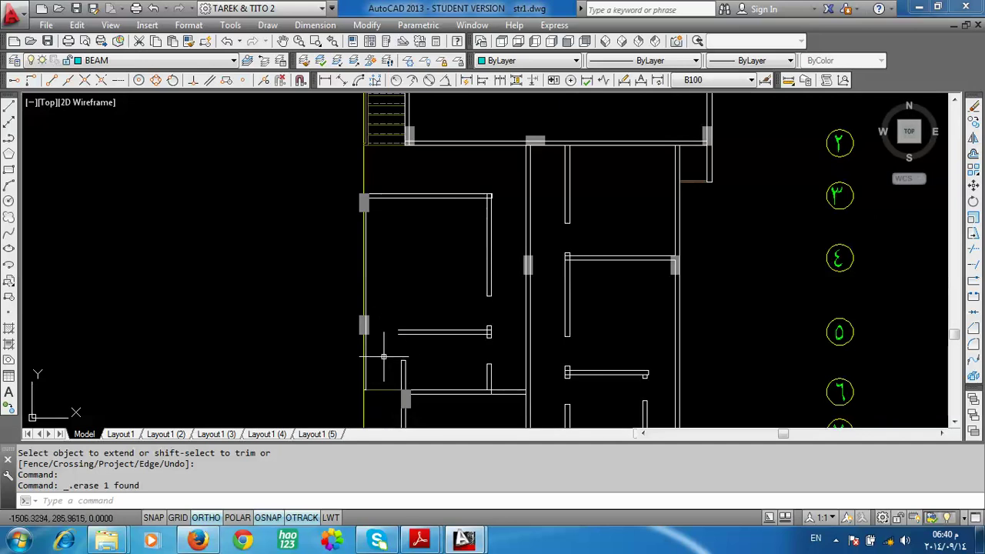
scroll(385, 213, down, 2)
scroll(381, 309, up, 2)
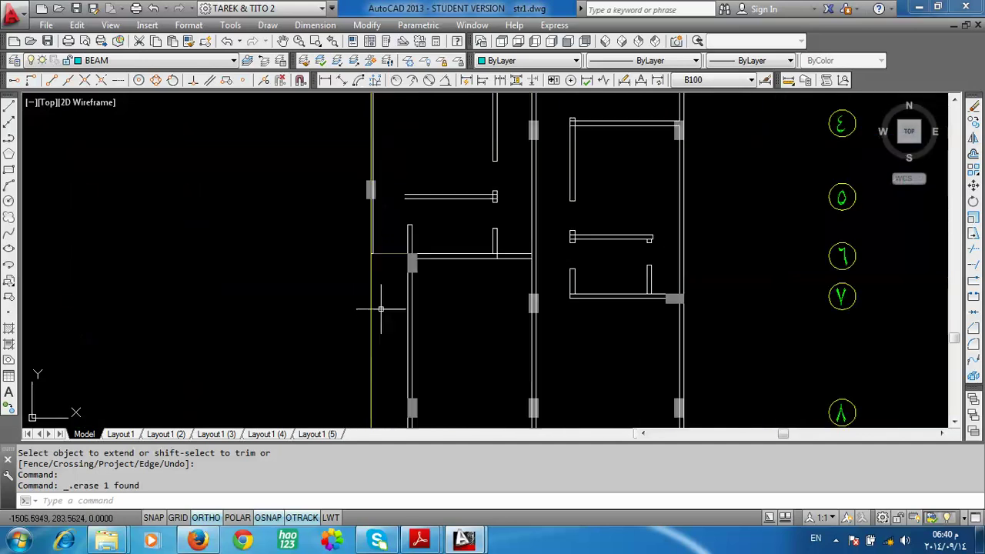
scroll(378, 264, up, 1)
scroll(374, 282, up, 1)
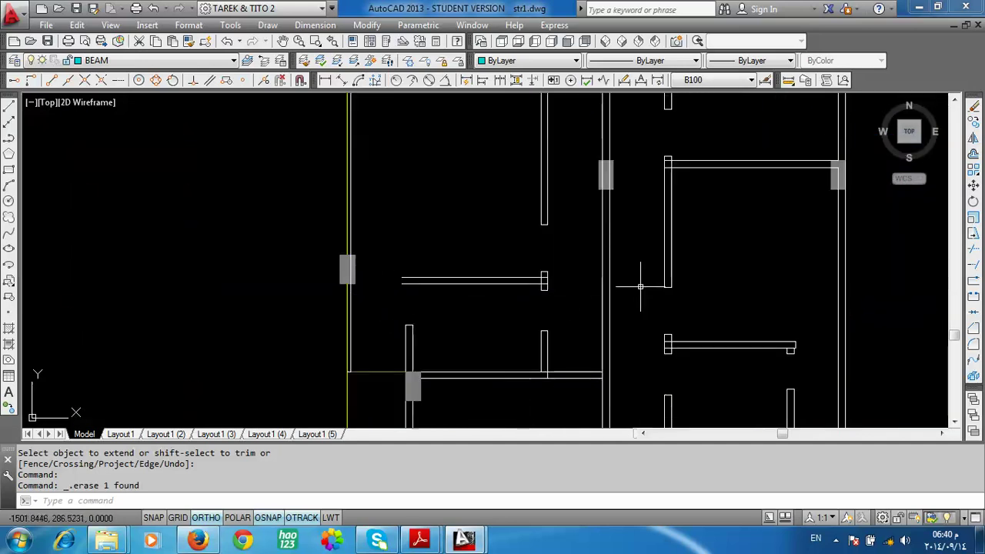
click(973, 264)
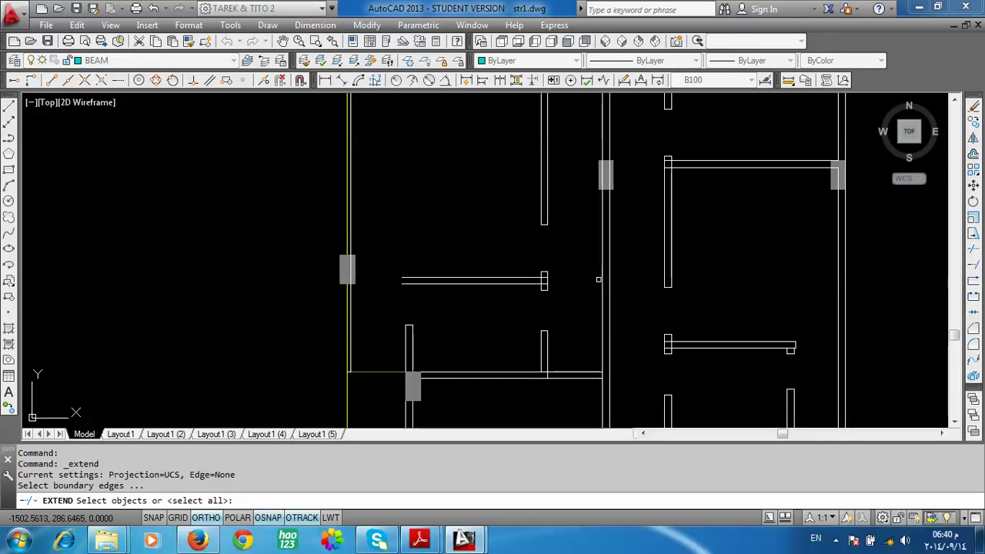
click(599, 280)
key(Return)
click(521, 258)
click(479, 305)
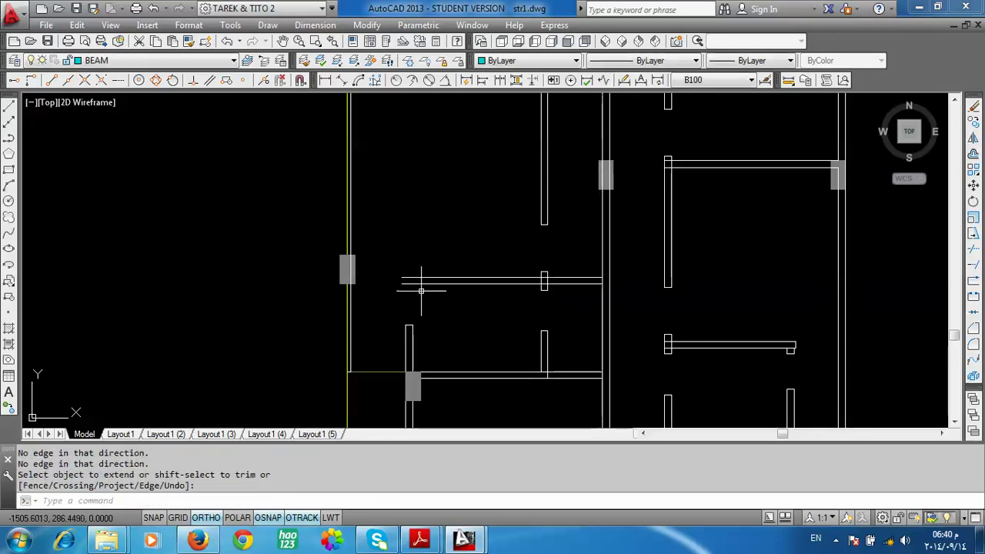
Step: Extend the horizontal beam lines left to the left vertical boundary line
key(Return)
key(Return)
click(351, 275)
key(Return)
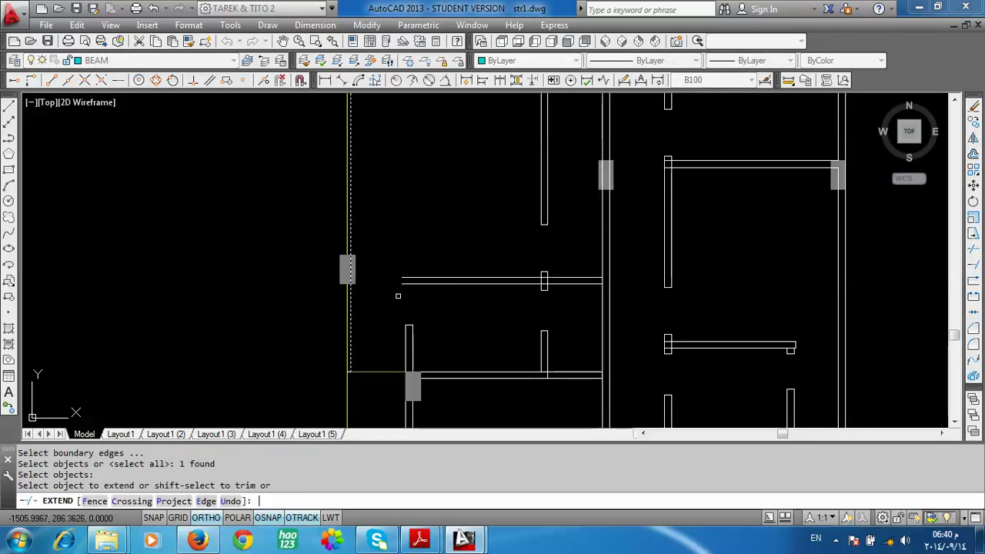
click(398, 295)
click(425, 304)
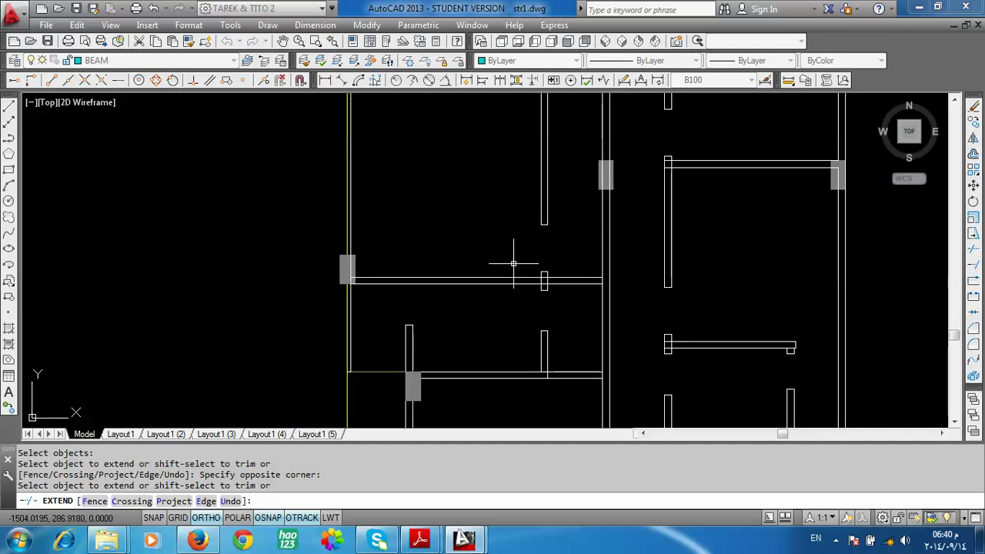
key(Return)
Step: Window-select and delete the leftover beam piece and short line pieces
click(520, 259)
click(559, 304)
key(Delete)
click(532, 214)
click(578, 343)
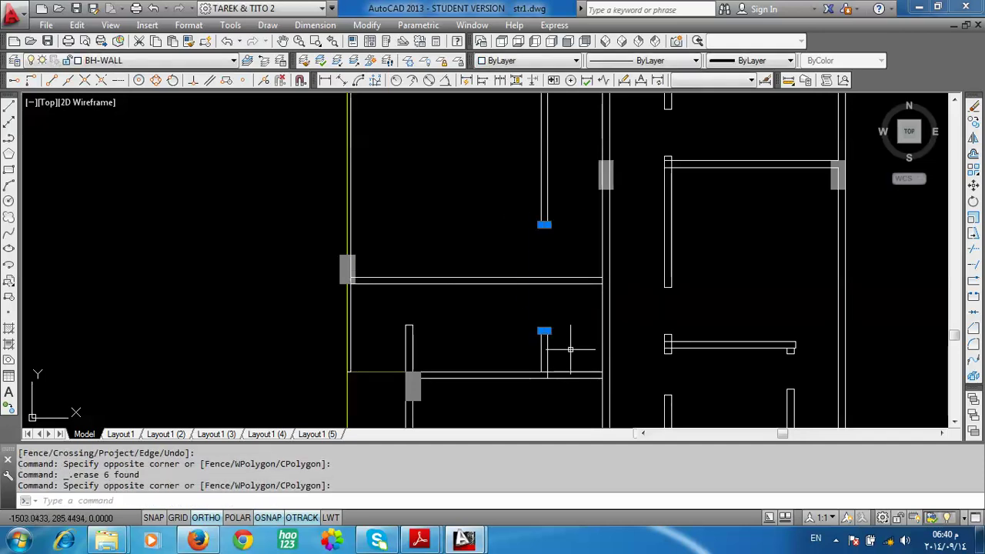
key(Delete)
scroll(334, 125, down, 5)
scroll(514, 152, up, 3)
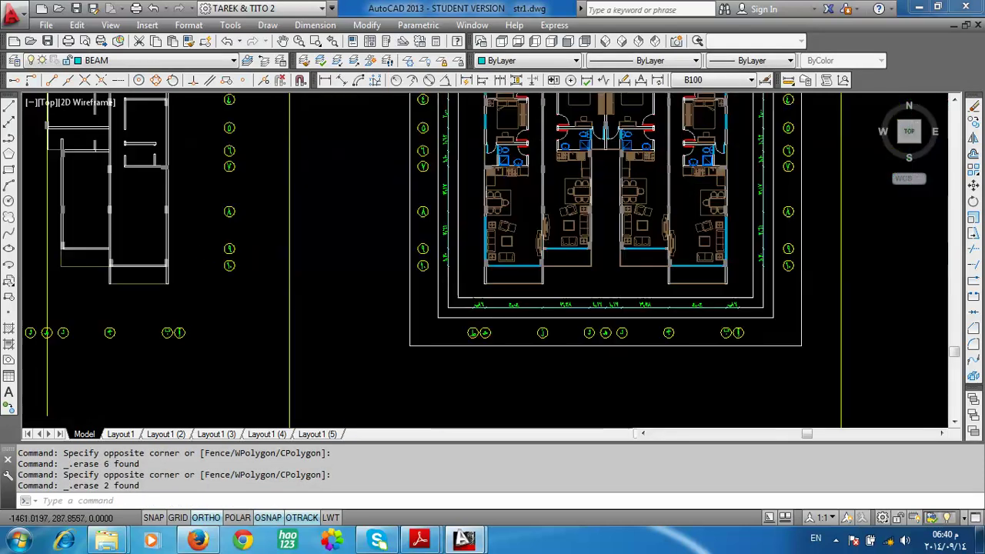
scroll(489, 205, up, 3)
scroll(472, 259, down, 3)
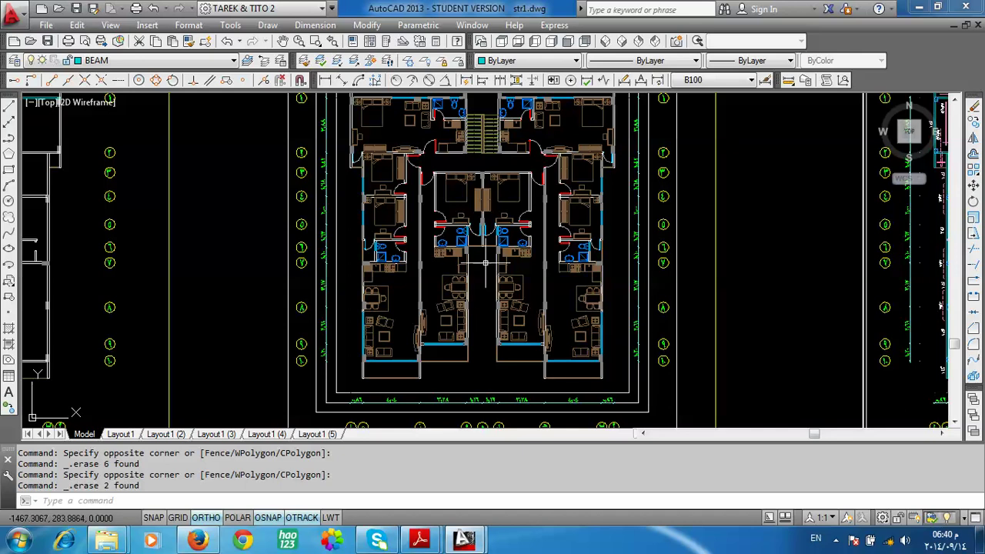
scroll(474, 188, up, 3)
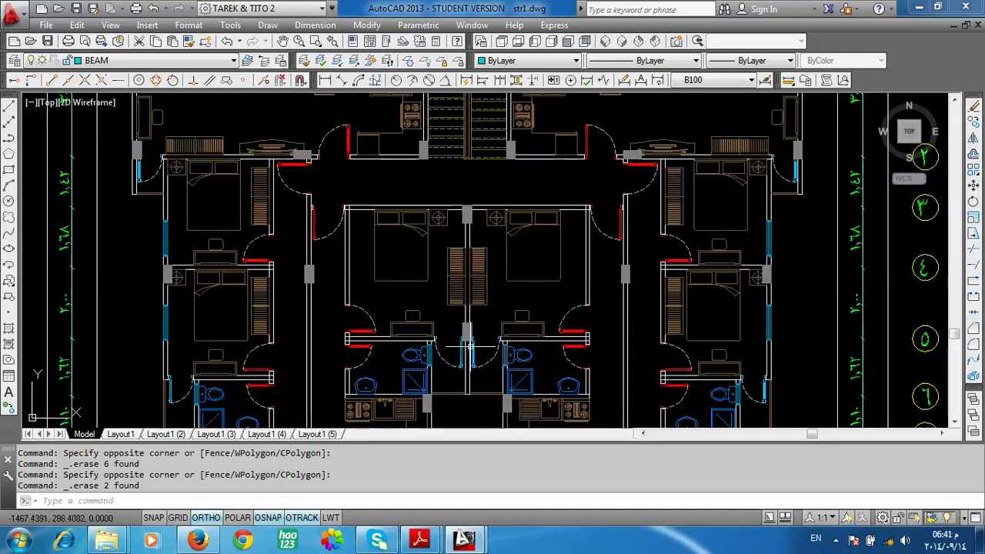
scroll(469, 346, up, 5)
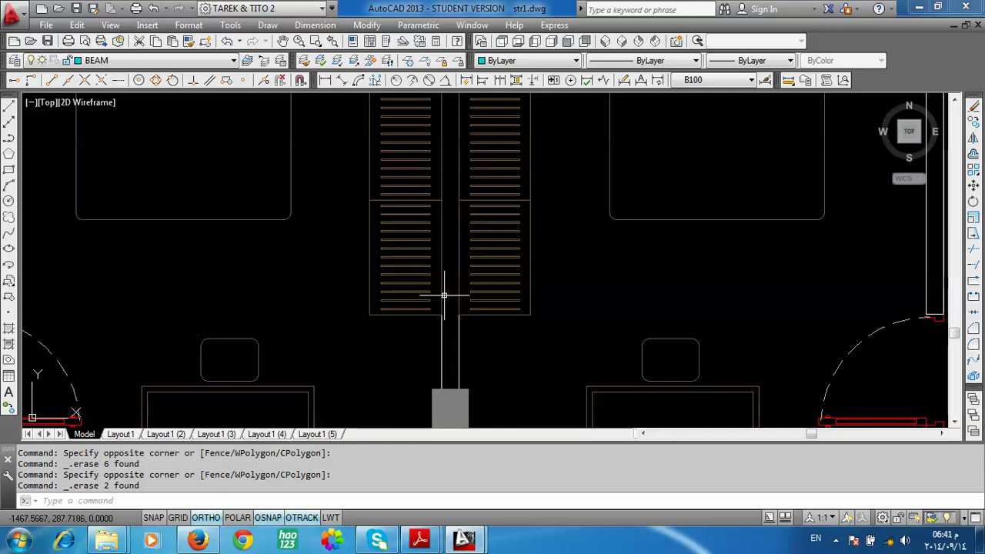
scroll(453, 271, down, 4)
scroll(468, 220, down, 2)
scroll(508, 213, up, 2)
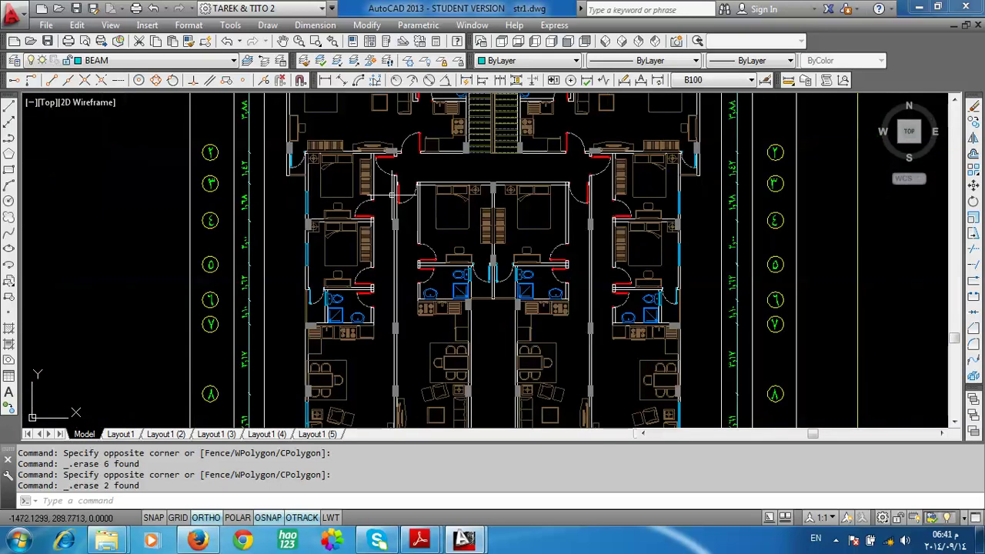
scroll(493, 230, down, 3)
scroll(446, 220, up, 3)
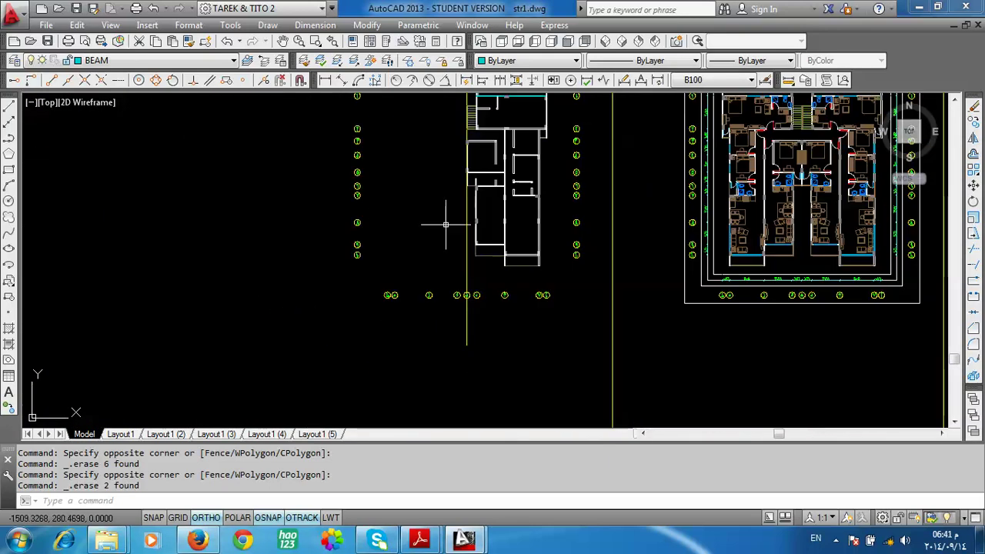
scroll(440, 163, up, 2)
middle_drag(440, 165, 431, 251)
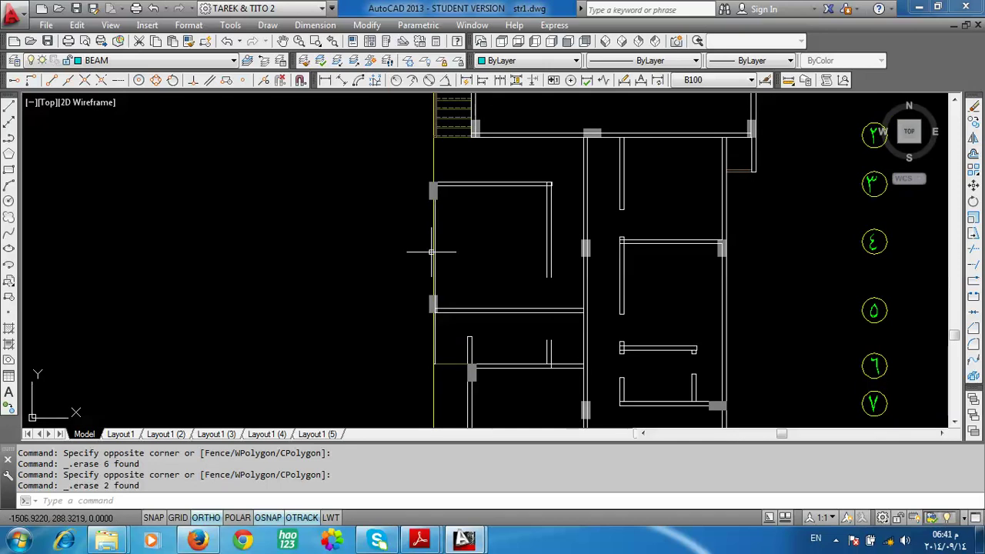
scroll(462, 231, down, 4)
scroll(508, 206, up, 2)
scroll(510, 204, up, 2)
scroll(510, 204, up, 1)
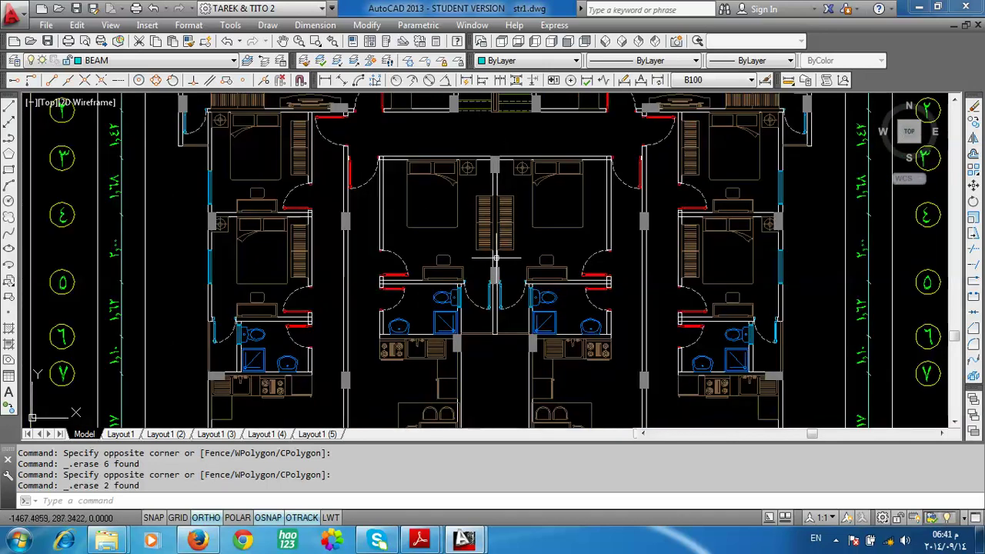
scroll(495, 259, up, 4)
scroll(499, 252, down, 3)
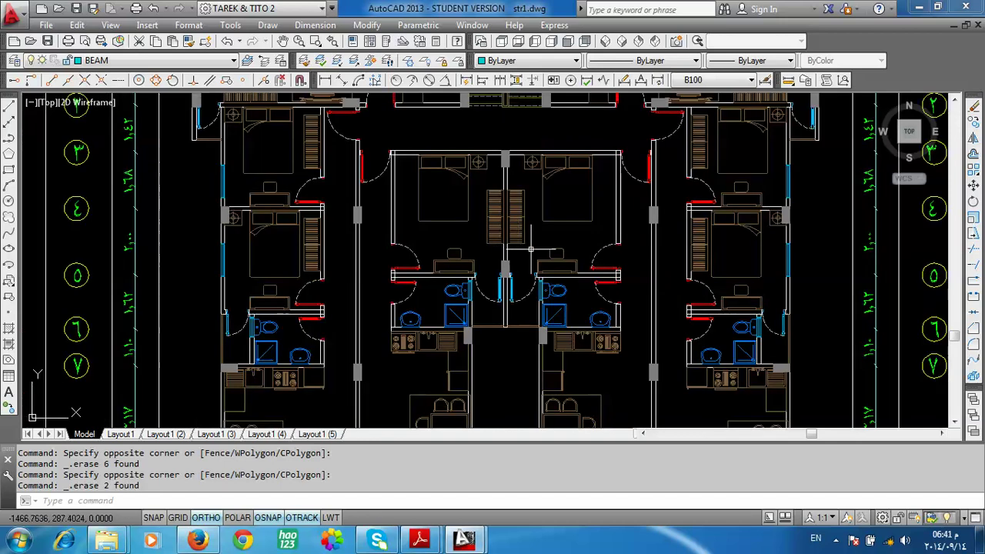
scroll(508, 246, down, 2)
middle_drag(62, 259, 292, 259)
Step: Erase a small stray object in the plan
scroll(293, 259, up, 2)
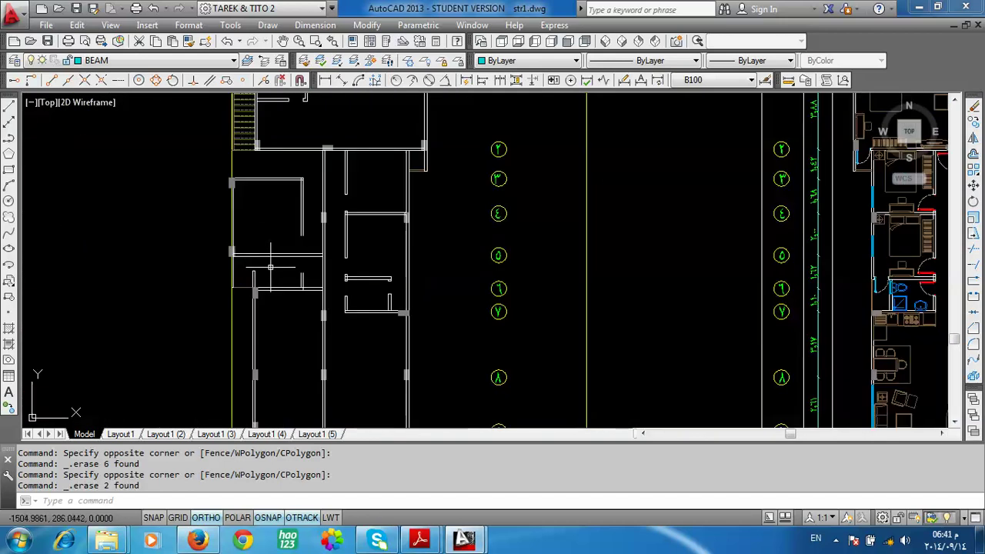
scroll(262, 254, up, 3)
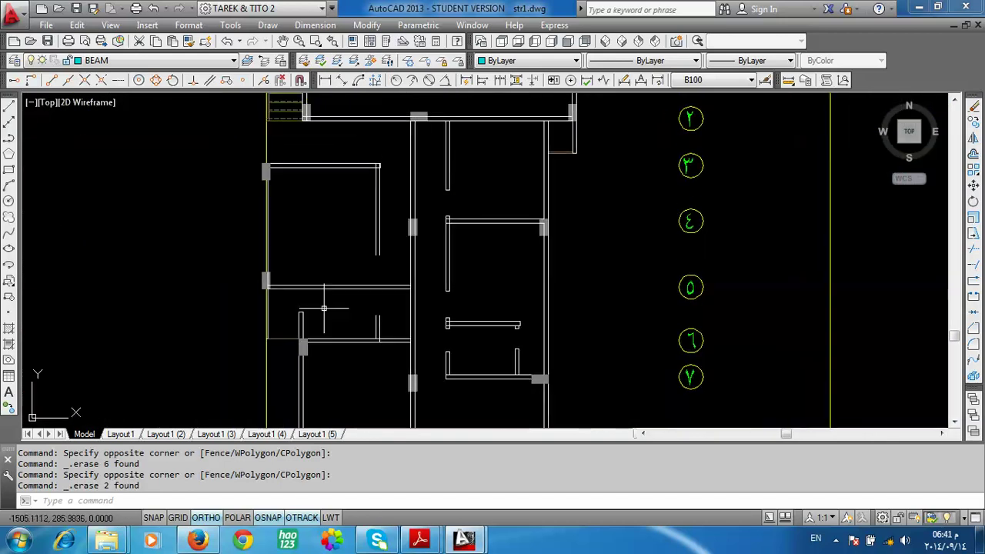
scroll(326, 315, up, 3)
drag(262, 304, 333, 330)
key(Delete)
Step: Extend the vertical wall lines up to the horizontal boundary line
scroll(418, 284, down, 3)
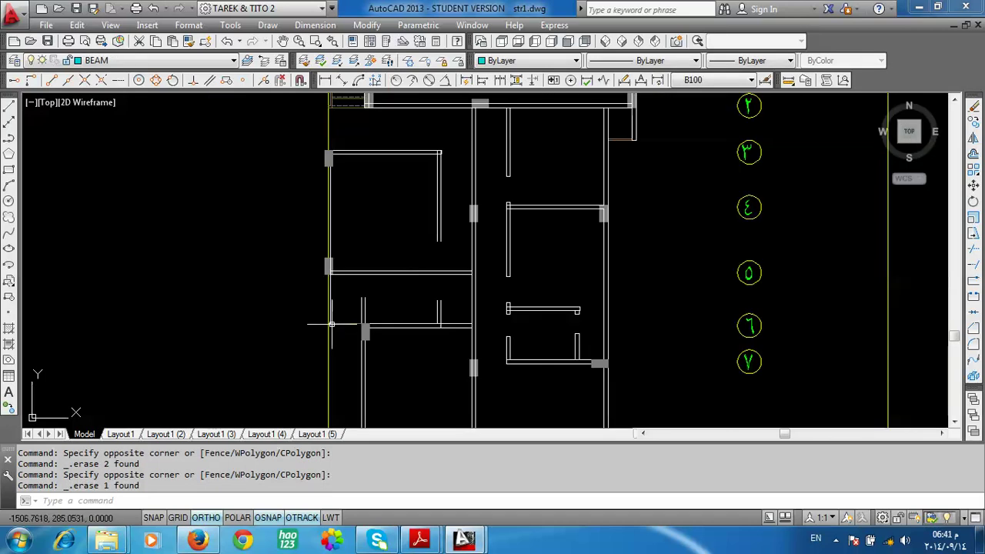
scroll(311, 273, up, 2)
click(974, 280)
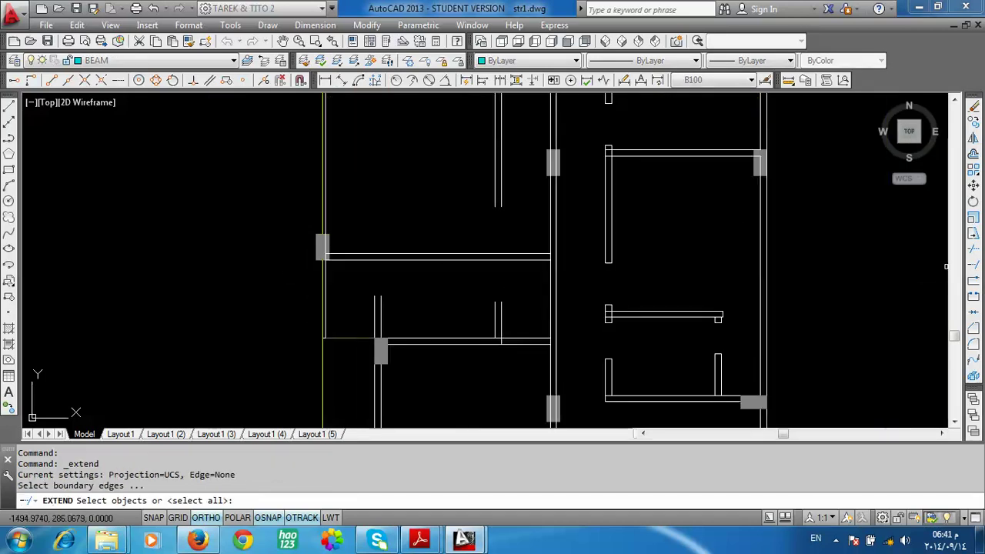
click(436, 259)
key(Return)
drag(389, 298, 366, 307)
key(Return)
Step: Delete the two short vertical lines
scroll(385, 308, down, 3)
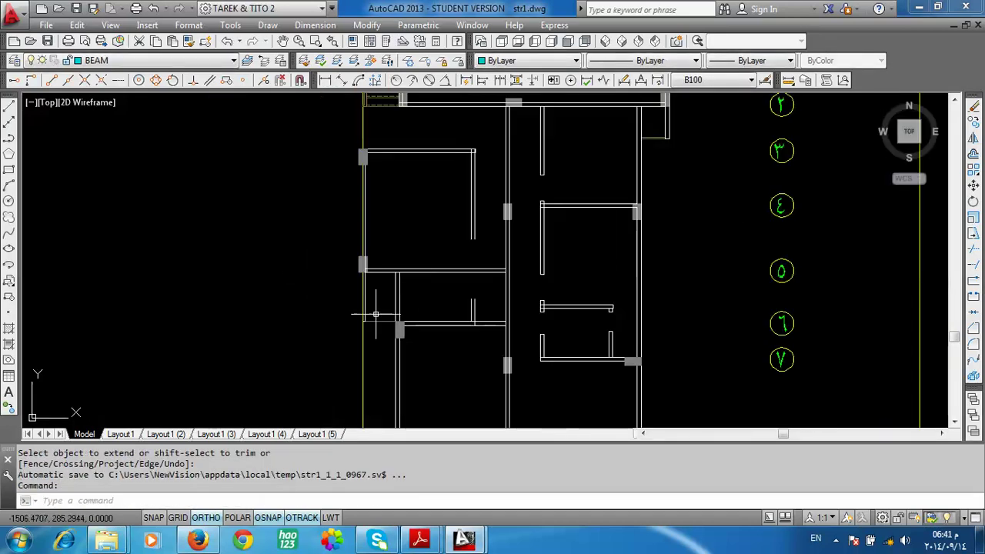
scroll(490, 299, up, 3)
drag(490, 299, 422, 318)
key(Delete)
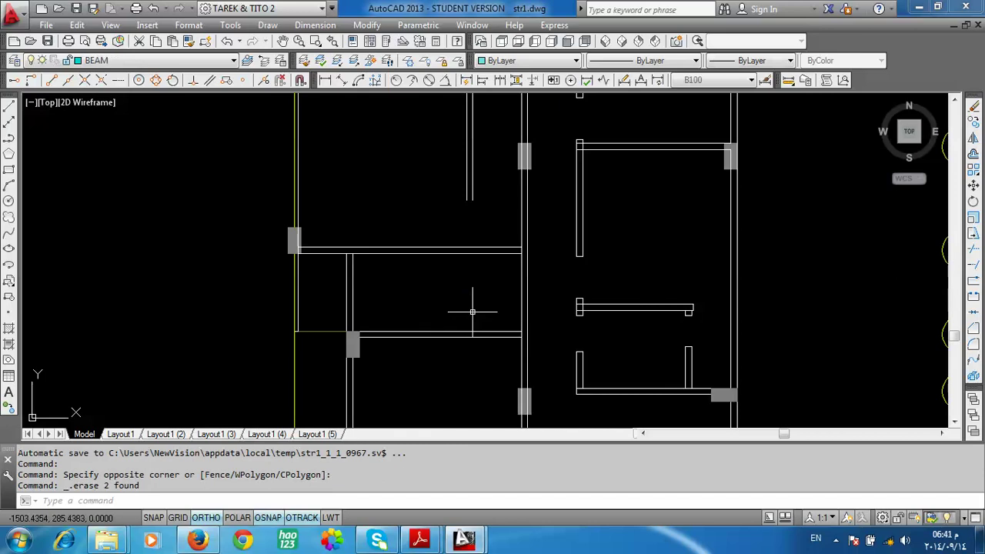
Step: Extend the horizontal beam lines left to the middle column line
scroll(461, 291, down, 2)
mouse_move(461, 290)
middle_down()
mouse_move(446, 264)
mouse_move(416, 274)
middle_up()
scroll(415, 274, down, 3)
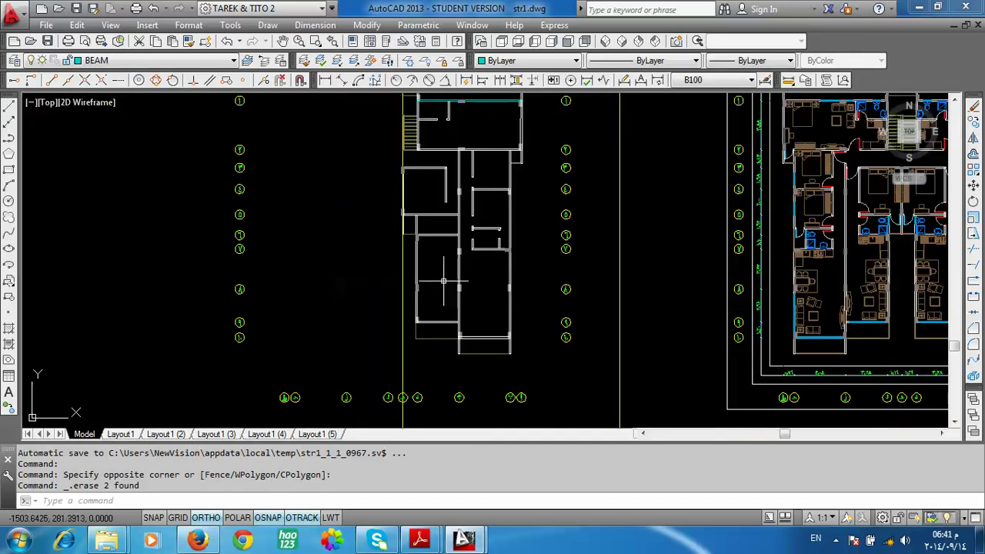
scroll(439, 260, up, 2)
scroll(451, 292, up, 3)
scroll(442, 231, down, 2)
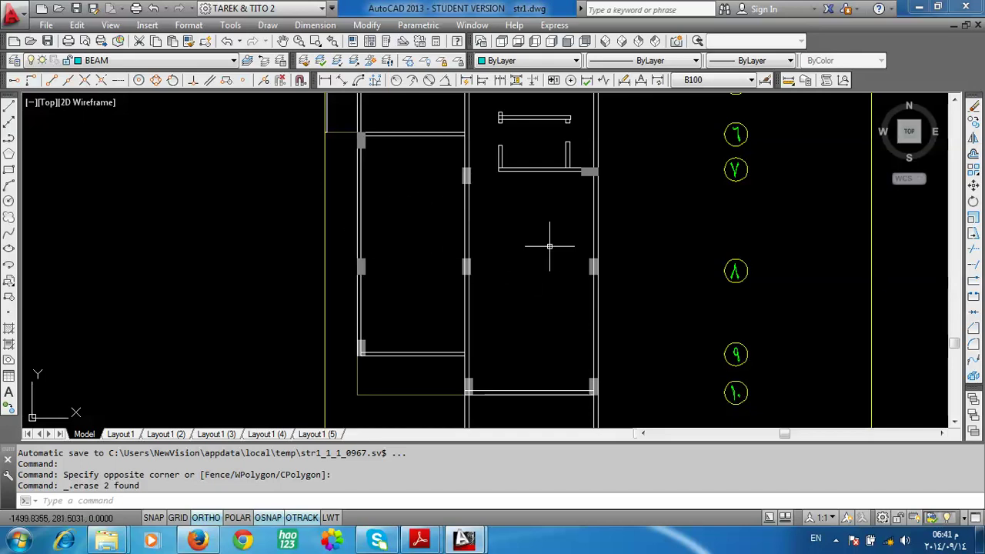
scroll(550, 246, down, 2)
scroll(544, 257, up, 2)
scroll(508, 156, up, 2)
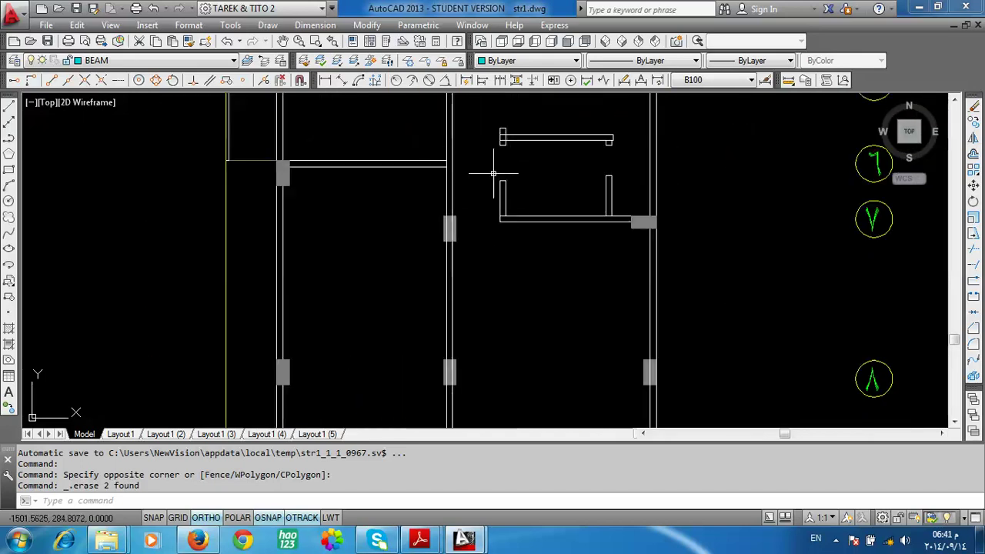
scroll(518, 226, up, 2)
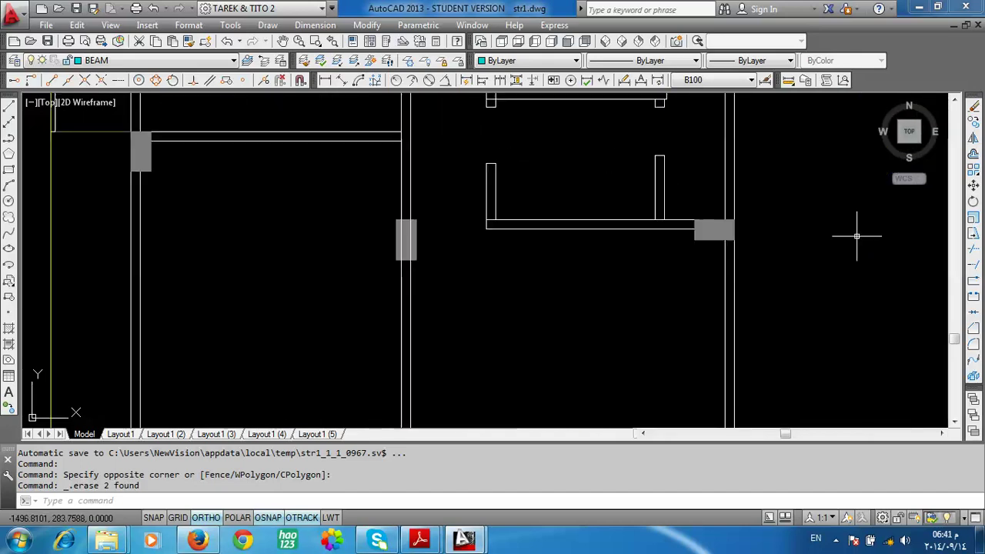
click(973, 263)
click(411, 289)
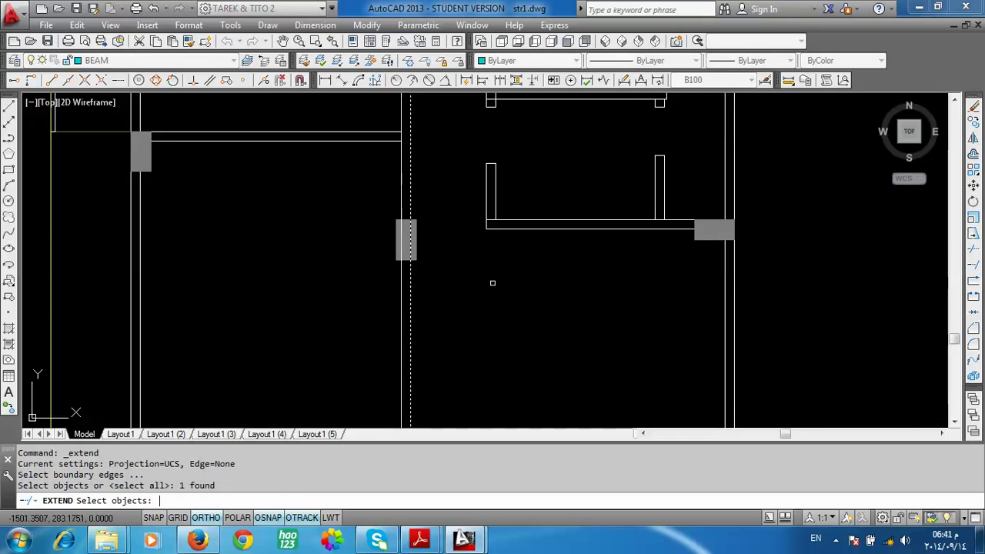
key(Return)
click(528, 264)
click(507, 198)
click(475, 241)
click(523, 270)
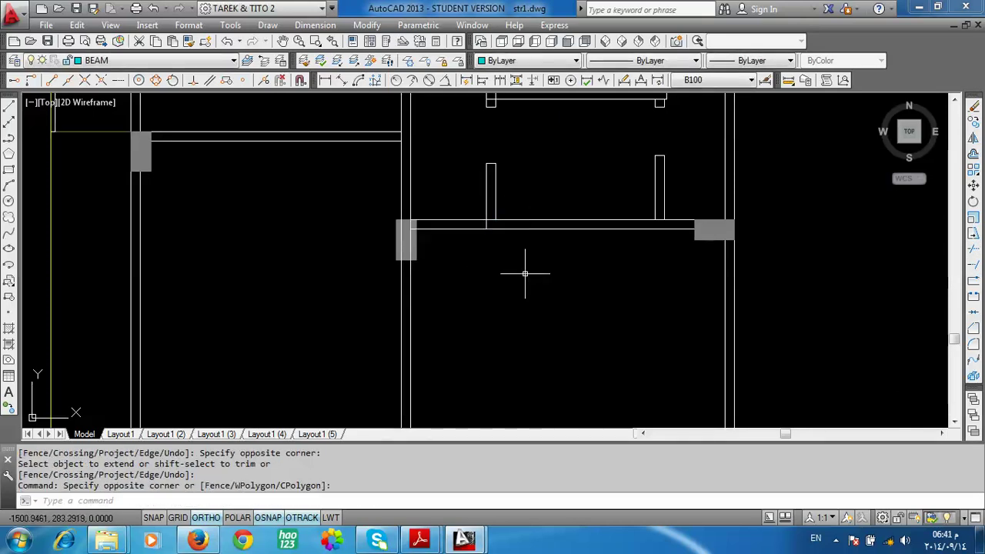
Step: Extend another pair of beam lines to the adjacent vertical boundary line
scroll(562, 315, down, 3)
middle_drag(550, 180, 546, 272)
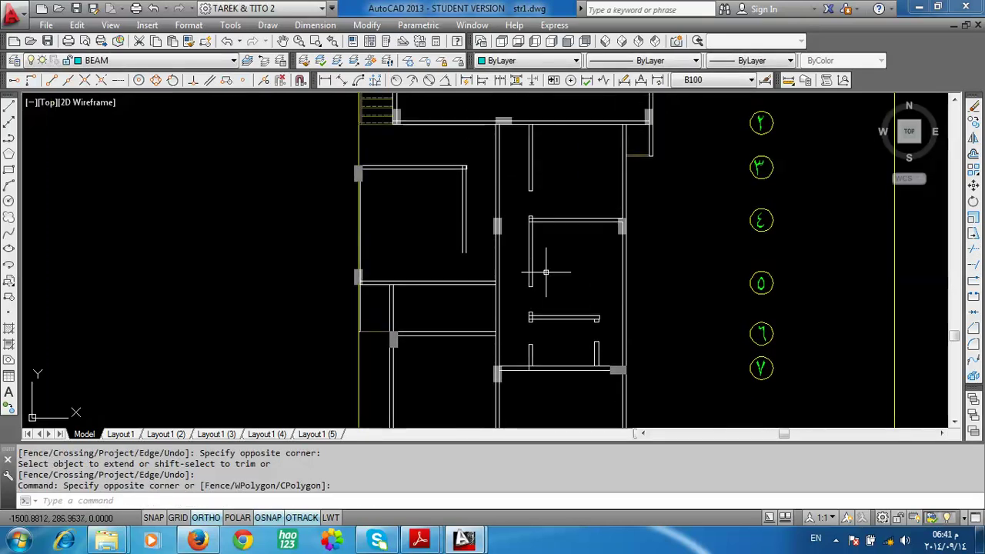
scroll(537, 259, up, 2)
scroll(528, 231, up, 2)
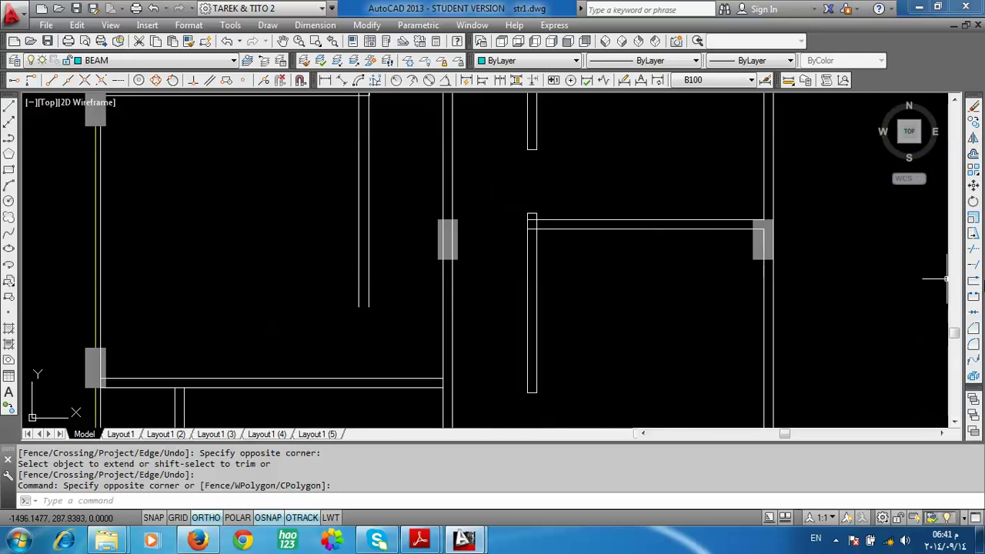
key(Return)
click(764, 323)
key(Return)
click(557, 208)
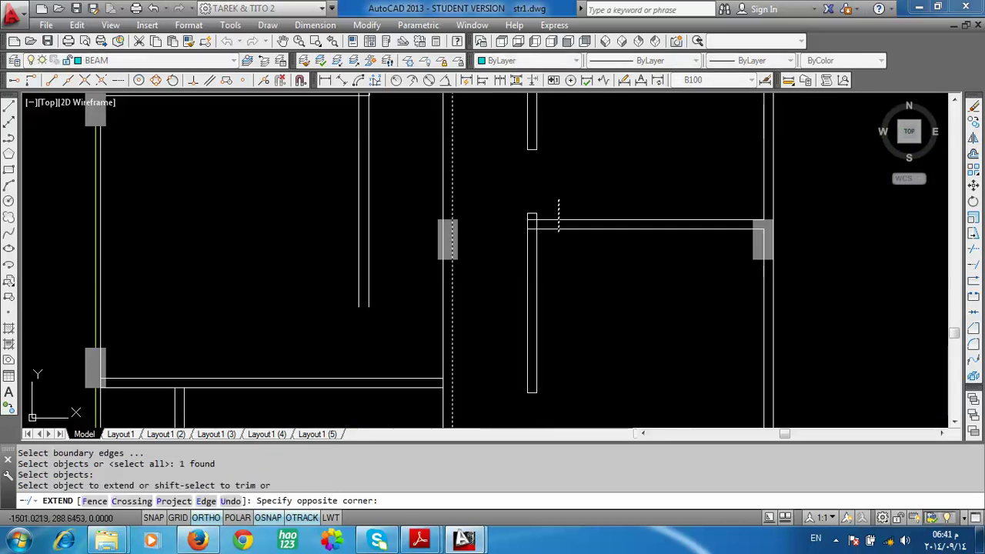
click(572, 275)
scroll(570, 280, down, 4)
scroll(570, 280, down, 3)
scroll(531, 163, up, 3)
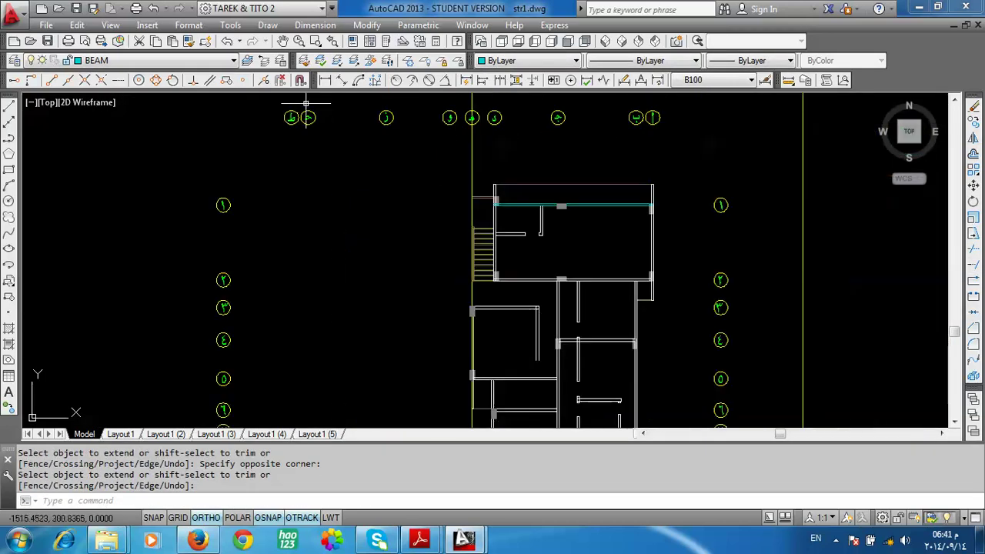
Step: Match the cyan beam's properties onto the top and right wall lines and lines beside the stair
click(188, 42)
click(567, 206)
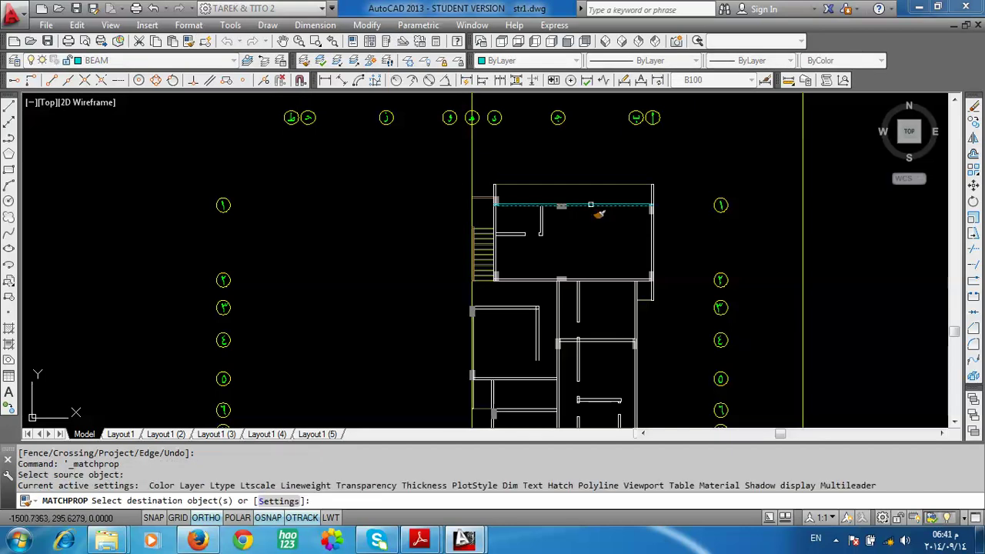
scroll(668, 241, up, 3)
click(662, 232)
click(629, 109)
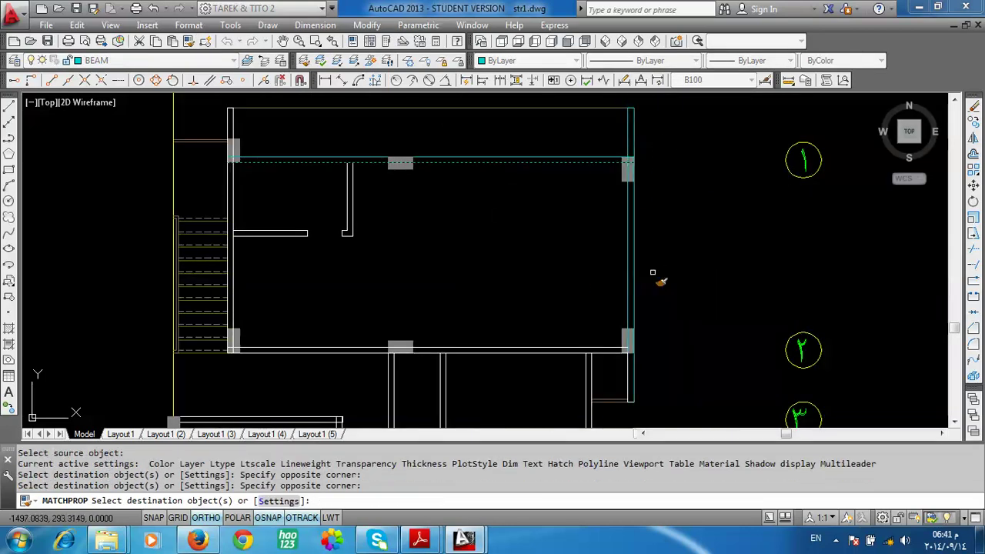
click(650, 387)
click(625, 393)
click(660, 407)
scroll(659, 274, down, 4)
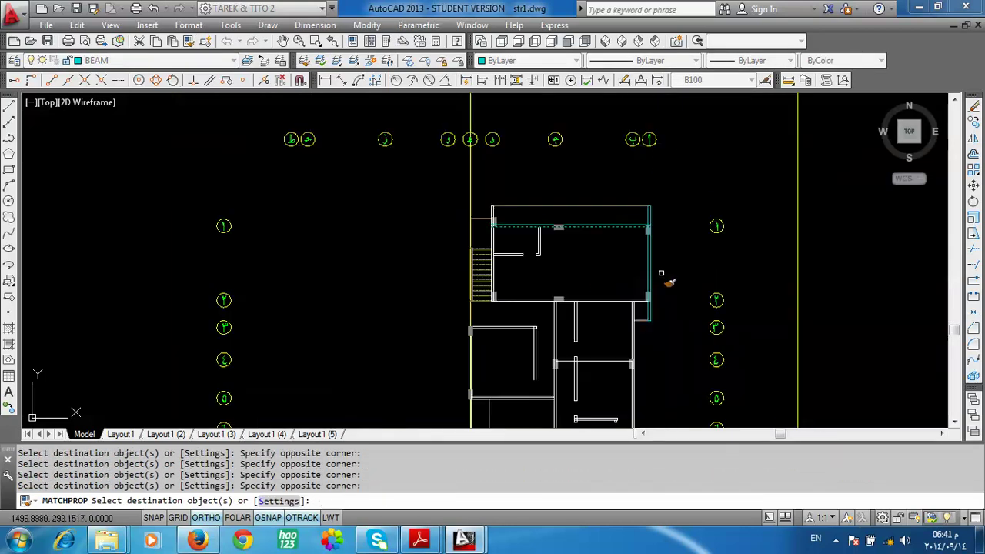
scroll(605, 327, up, 4)
click(441, 304)
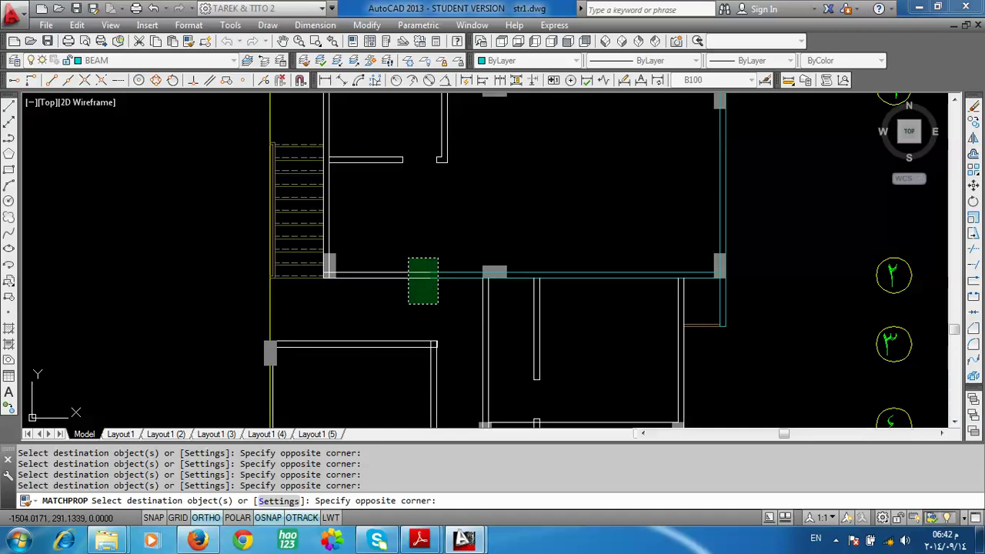
click(408, 259)
Step: Give the lower beam lines and right edge lines the cyan beam properties
scroll(565, 336, down, 2)
scroll(445, 196, up, 2)
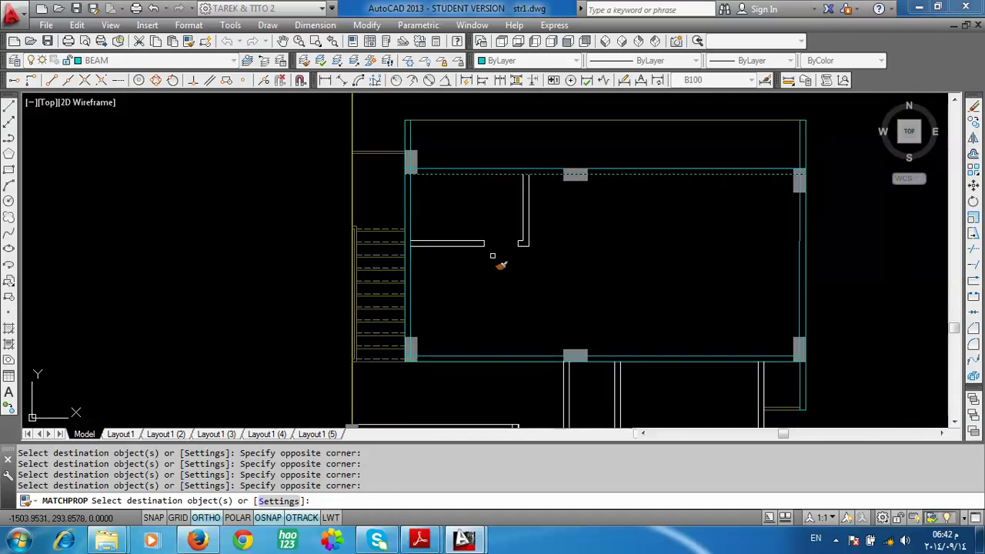
middle_drag(541, 316, 550, 149)
scroll(576, 259, down, 3)
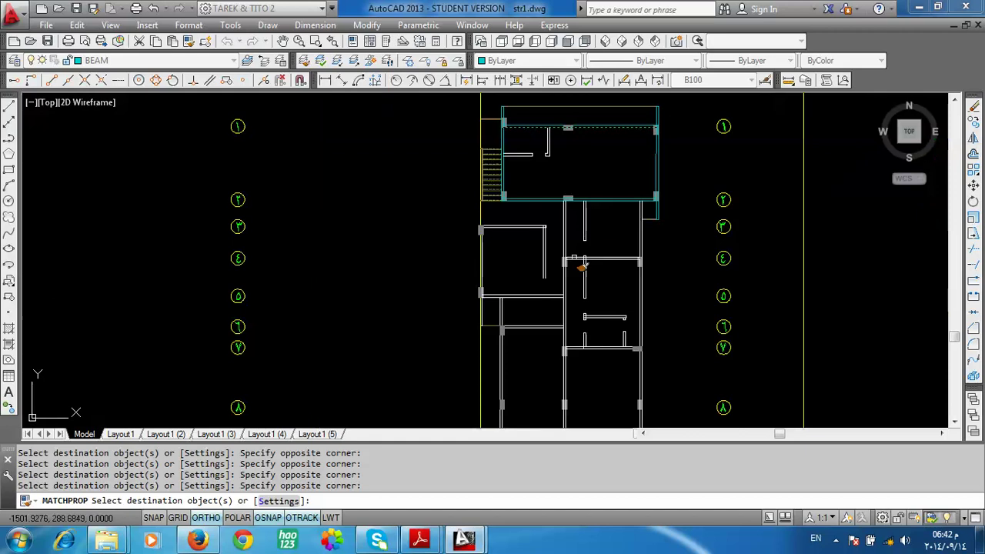
scroll(567, 225, up, 3)
scroll(581, 151, down, 2)
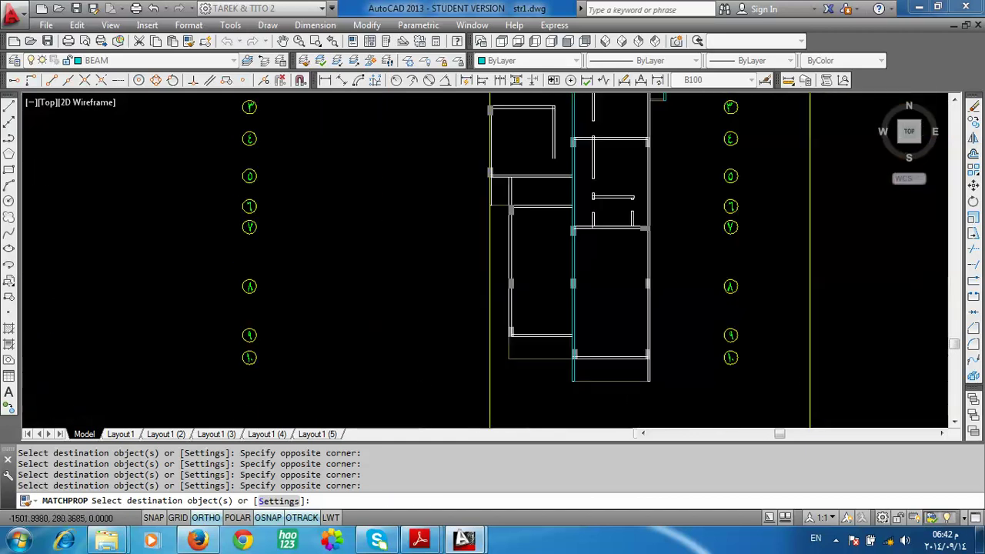
scroll(589, 389, up, 1)
scroll(598, 374, down, 1)
scroll(646, 307, up, 3)
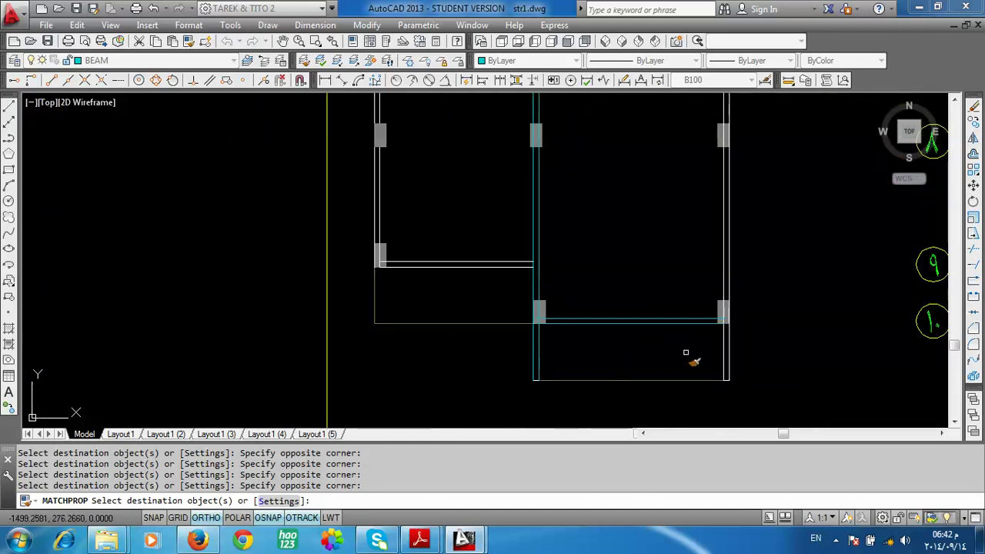
click(735, 360)
click(697, 363)
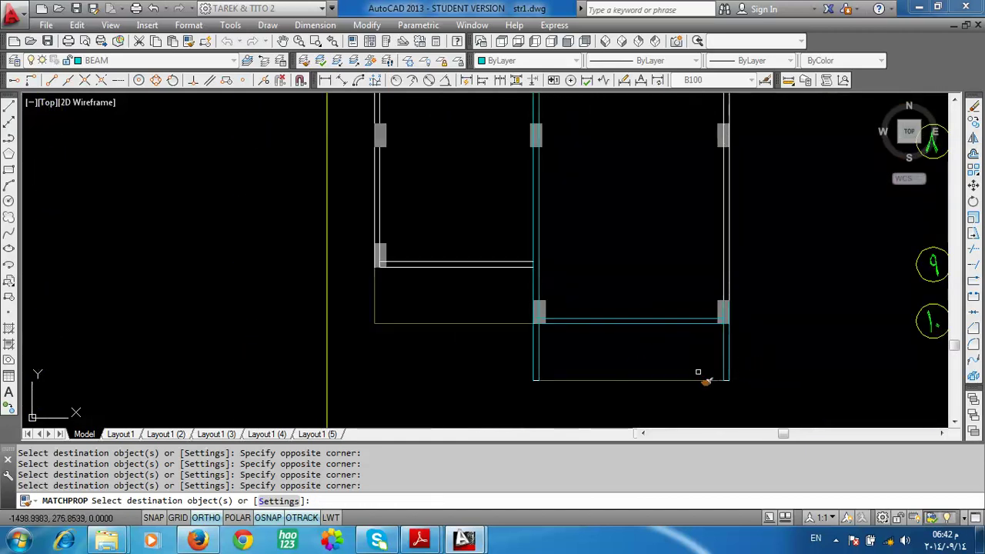
click(743, 213)
click(704, 238)
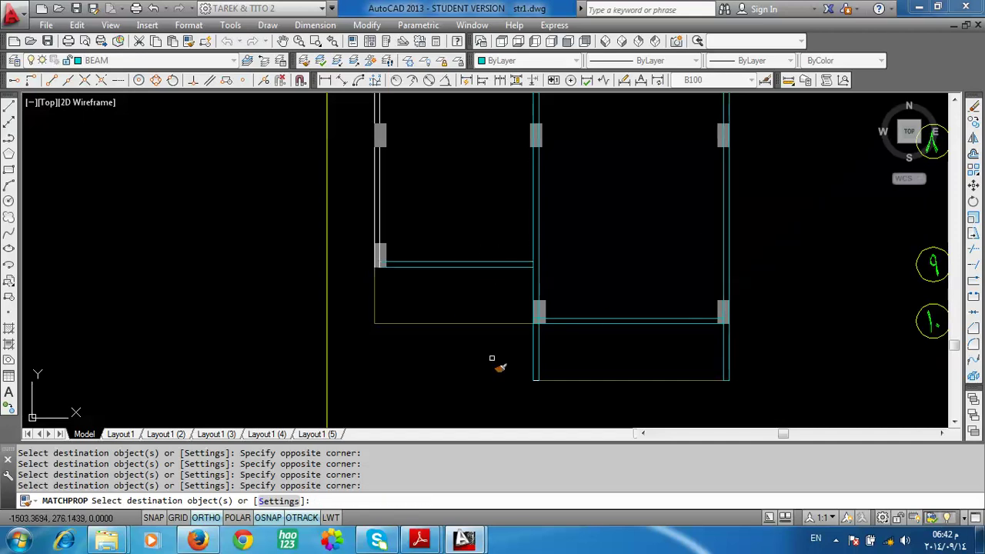
Step: Turn the right beam and remaining lines cyan, then end Match Properties
scroll(487, 353, down, 3)
scroll(465, 269, up, 3)
scroll(469, 300, down, 4)
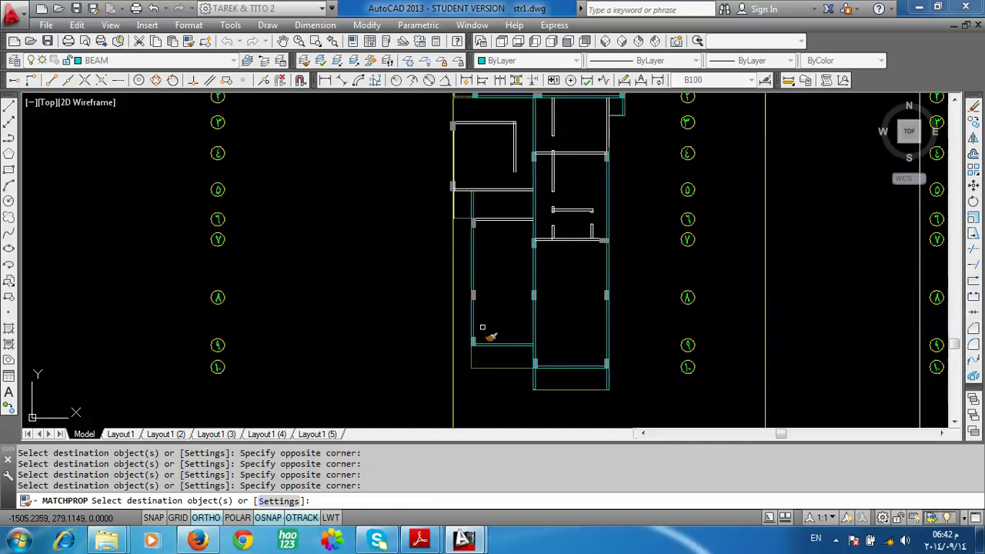
scroll(498, 180, up, 2)
scroll(516, 136, up, 2)
click(532, 201)
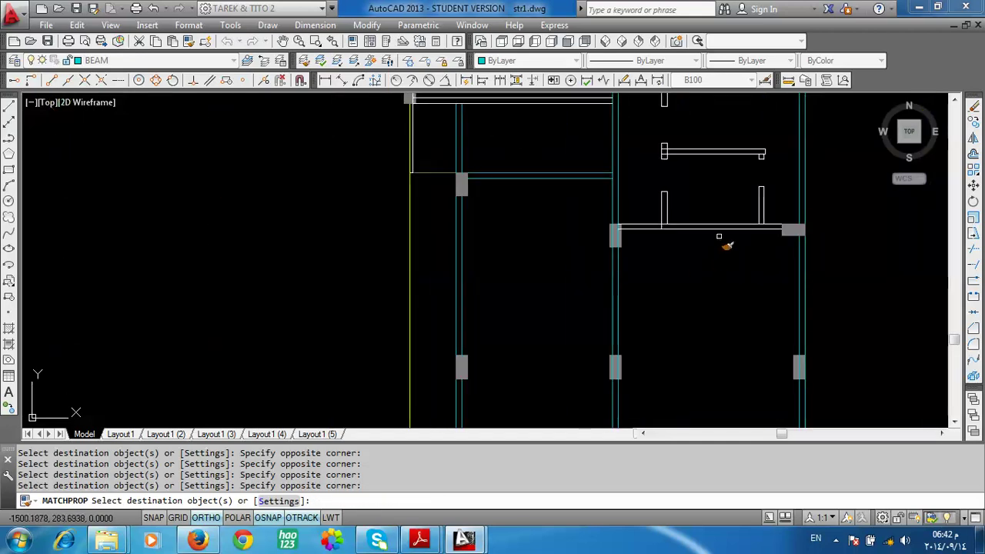
scroll(693, 297, down, 2)
scroll(700, 191, down, 2)
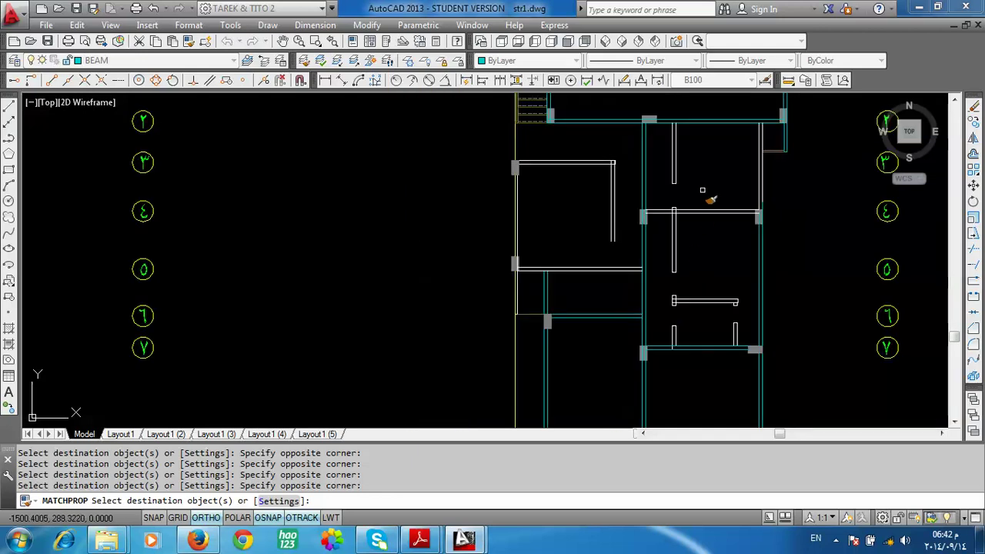
scroll(701, 251, up, 3)
click(701, 251)
scroll(798, 176, down, 4)
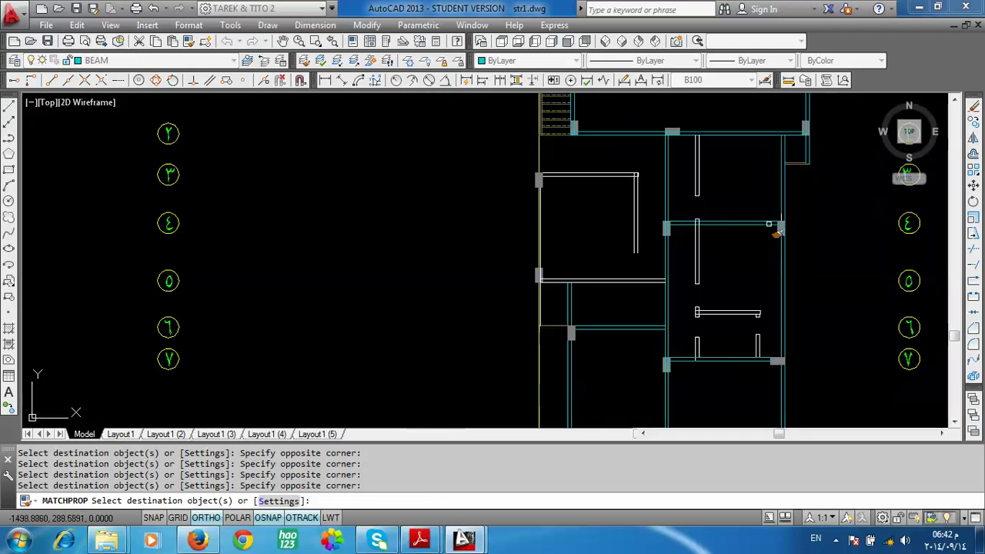
scroll(818, 211, up, 7)
scroll(762, 247, down, 3)
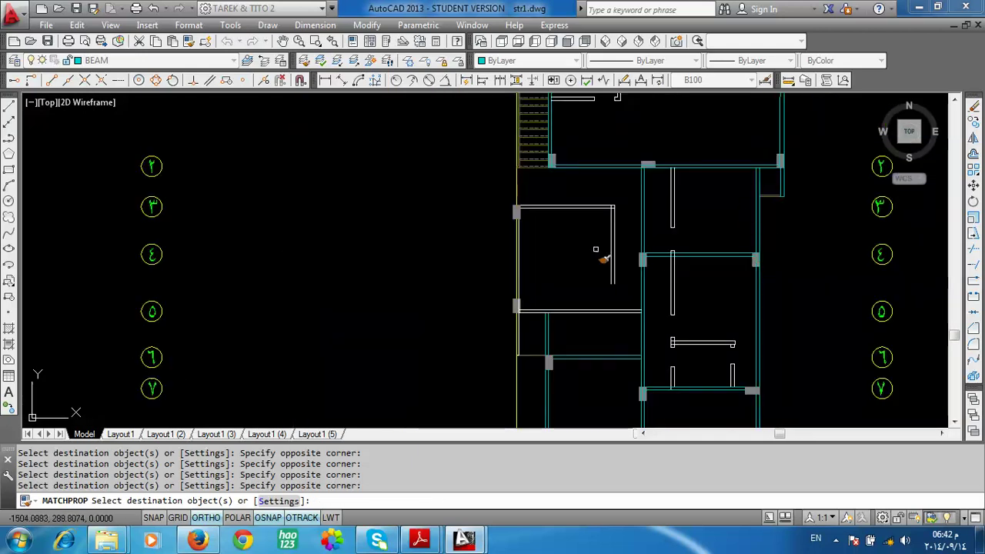
scroll(590, 332, up, 2)
scroll(598, 326, down, 4)
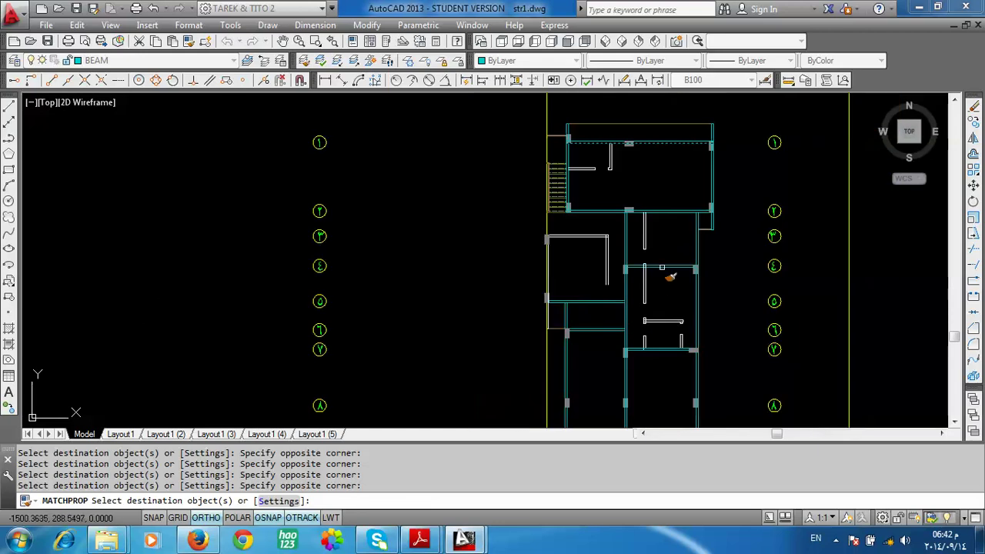
mouse_move(660, 278)
middle_down()
mouse_move(634, 198)
mouse_move(628, 204)
middle_up()
key(Return)
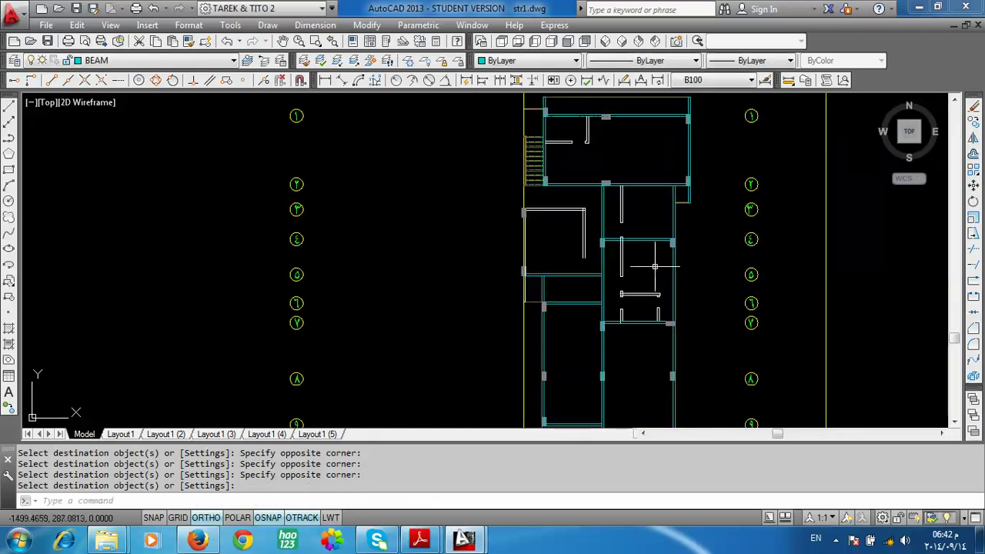
scroll(598, 158, up, 2)
scroll(598, 202, up, 1)
scroll(596, 209, up, 2)
scroll(597, 209, down, 2)
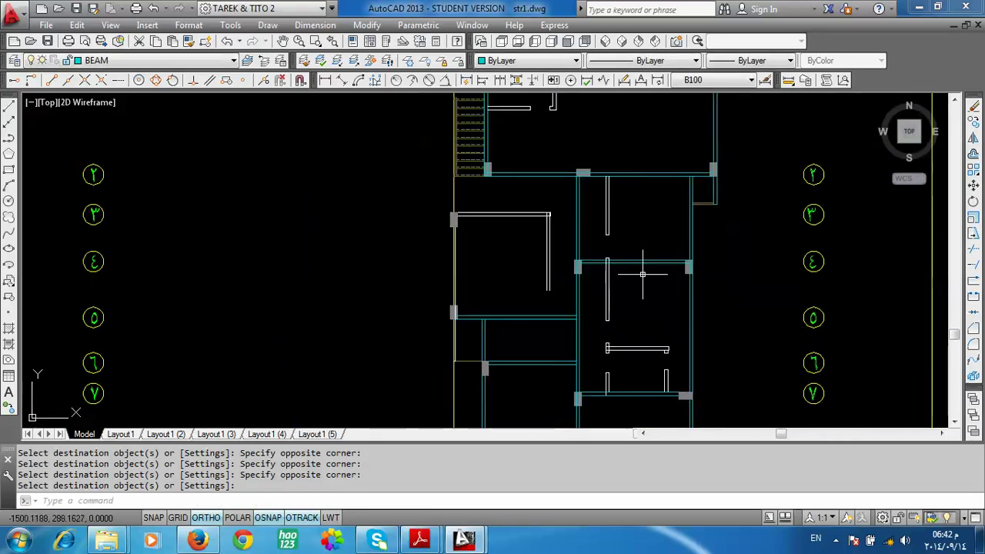
scroll(607, 198, up, 5)
Step: Erase the two leftover beam lines with a selection window
scroll(604, 238, up, 2)
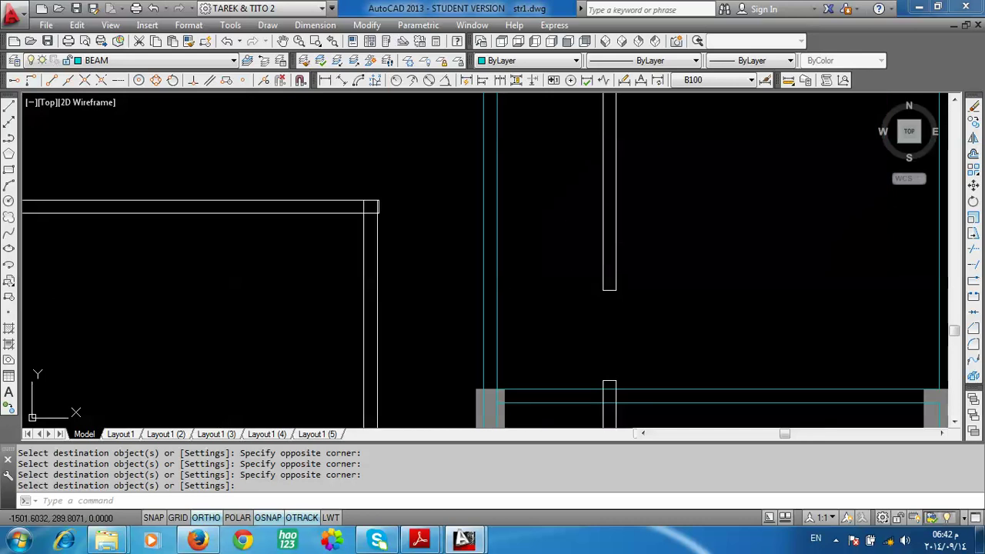
click(615, 293)
scroll(615, 293, down, 2)
click(684, 411)
key(Delete)
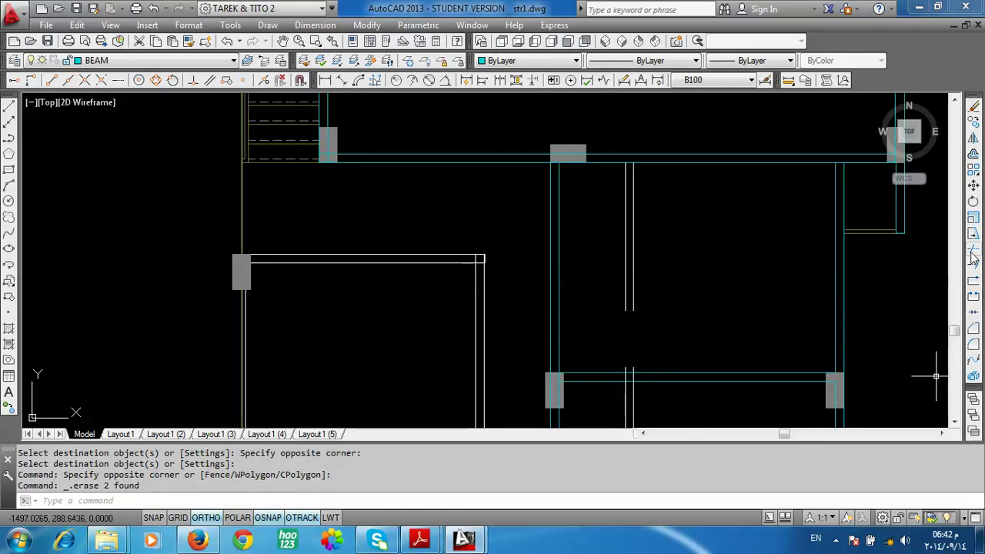
Step: Trim the vertical lines back to the horizontal beam line
click(973, 258)
scroll(629, 424, up, 4)
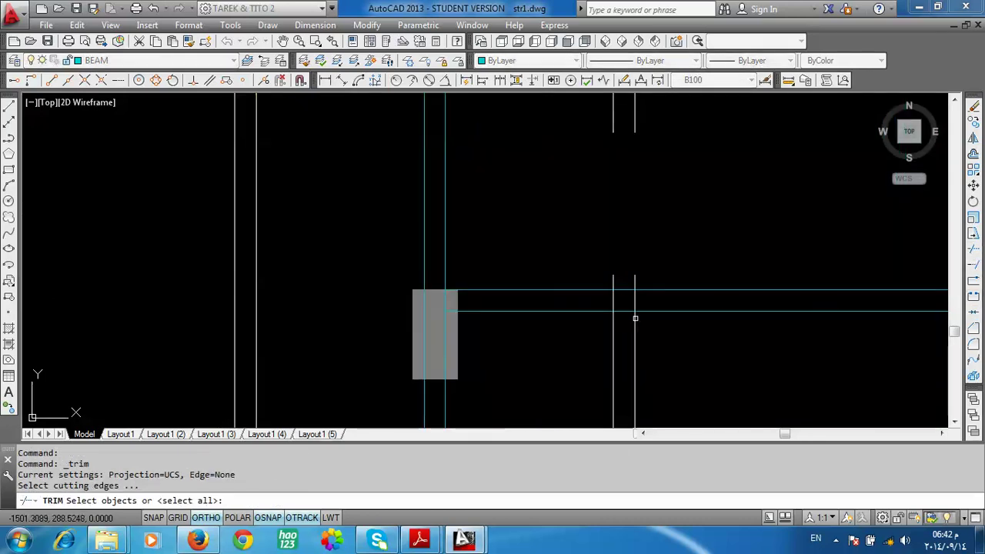
click(674, 309)
key(Return)
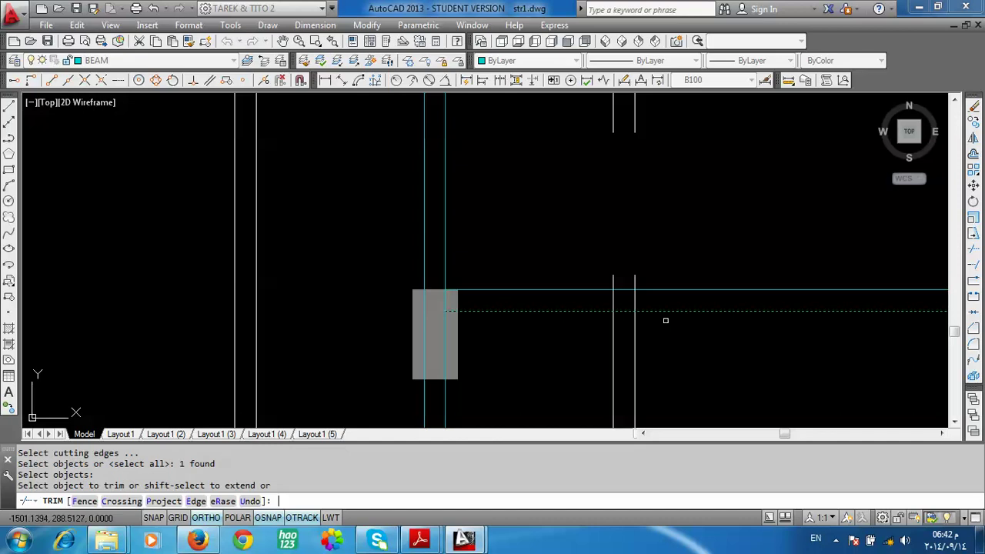
click(667, 303)
click(581, 299)
key(Return)
Step: Extend the vertical lines down to the horizontal beam line
scroll(581, 299, down, 4)
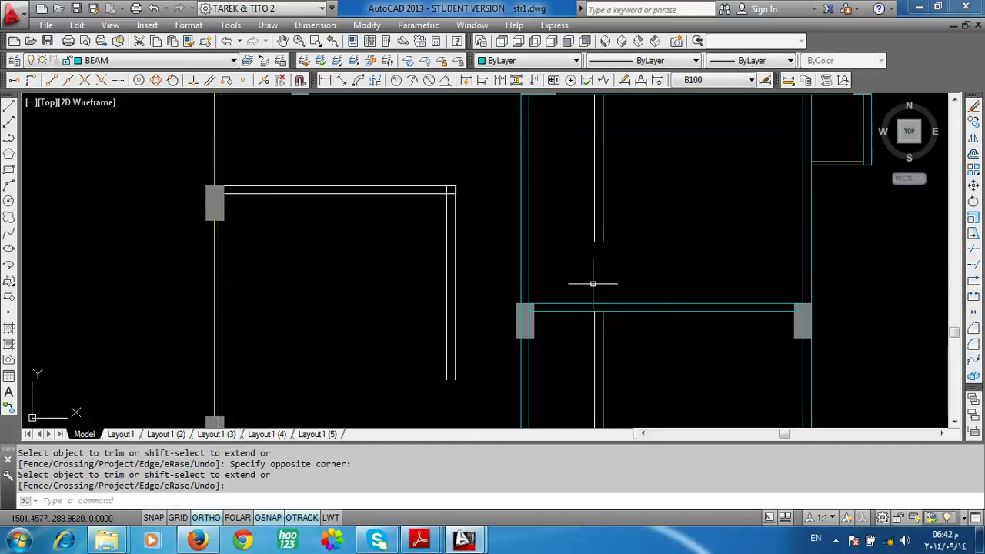
click(973, 281)
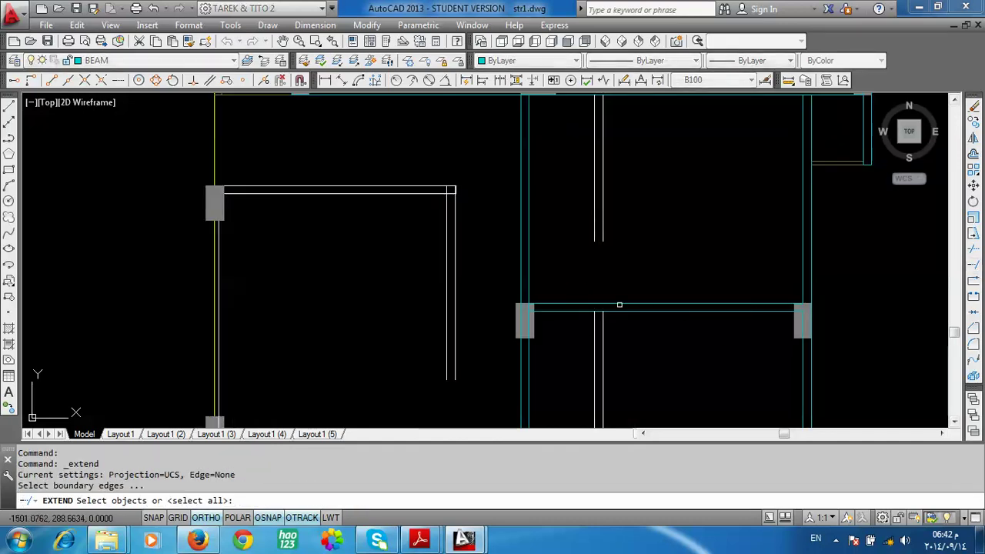
click(621, 307)
key(Return)
click(621, 224)
click(547, 275)
key(Return)
Step: Erase the short lines and the beam end
scroll(546, 275, down, 5)
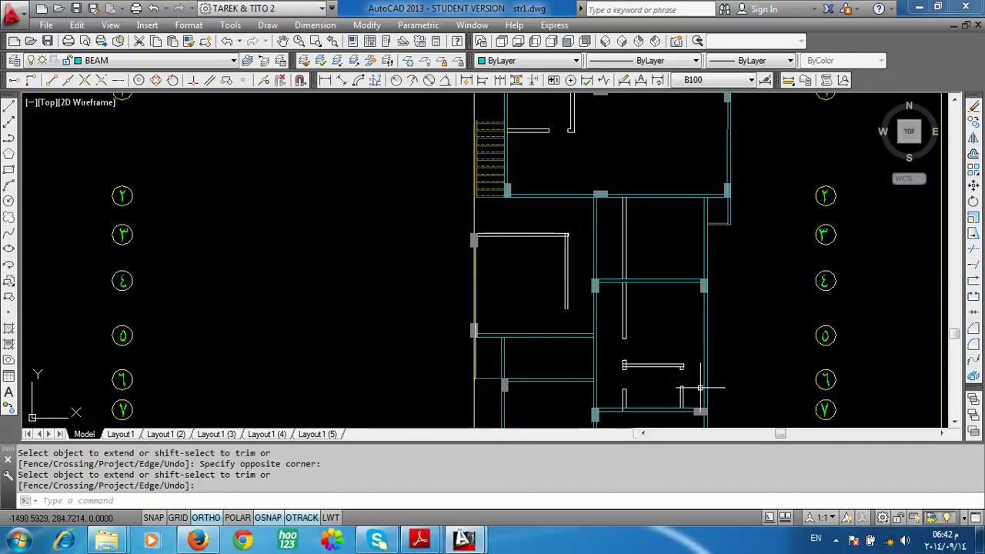
scroll(631, 308, up, 2)
scroll(566, 206, up, 2)
click(566, 206)
click(608, 367)
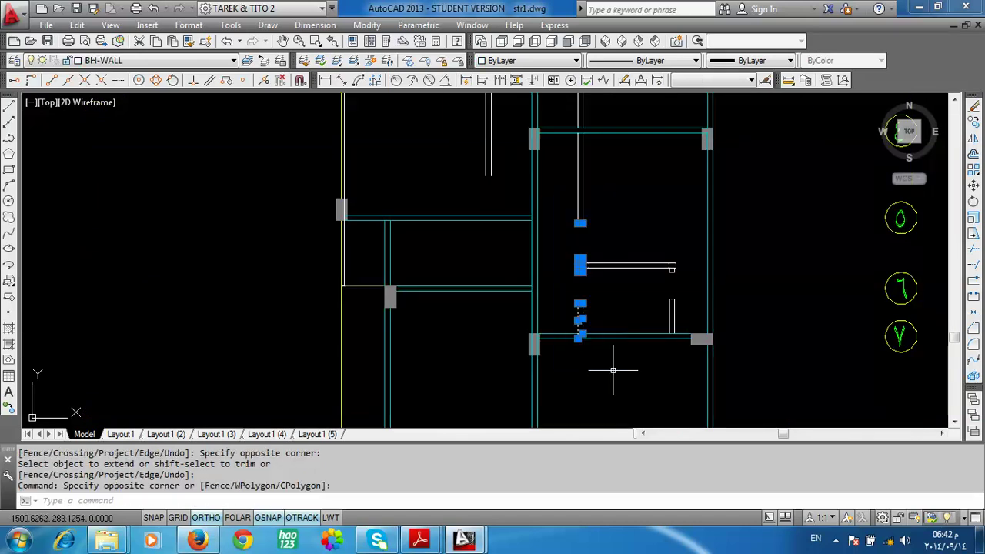
key(Delete)
Step: Extend the short vertical lines down to the horizontal beam boundary
click(972, 280)
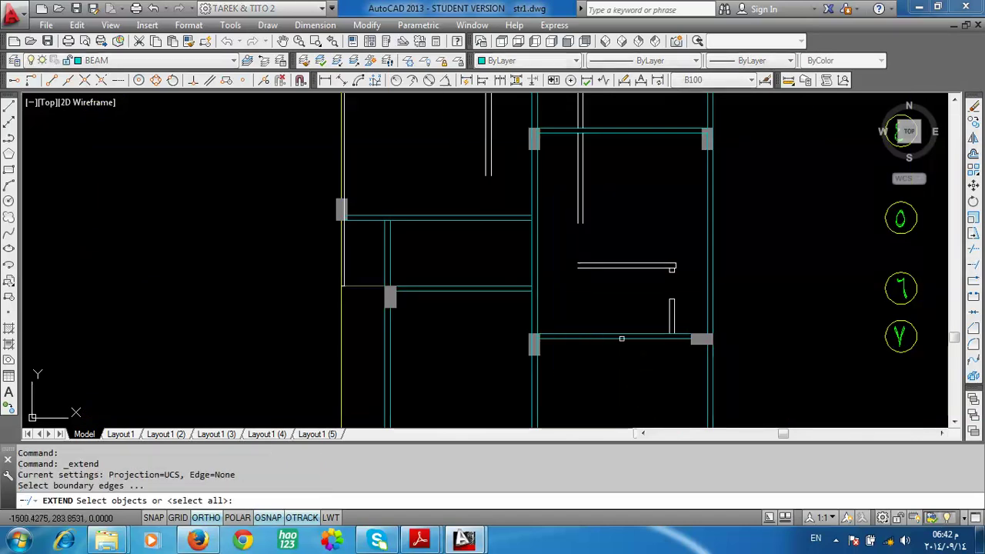
click(604, 336)
key(Return)
click(606, 221)
click(563, 241)
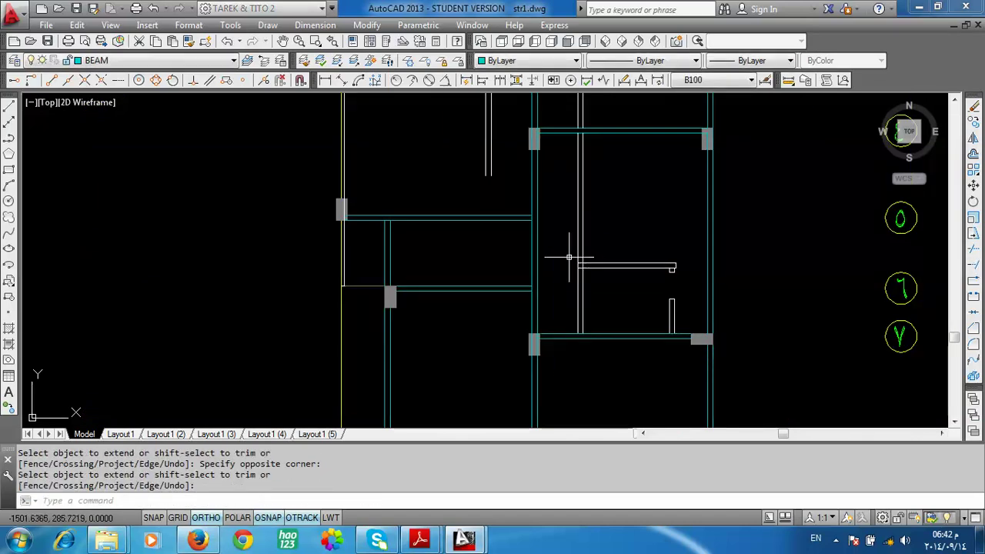
Step: Trim the short beam stub and small beam-end pieces at the vertical line
scroll(567, 257, up, 3)
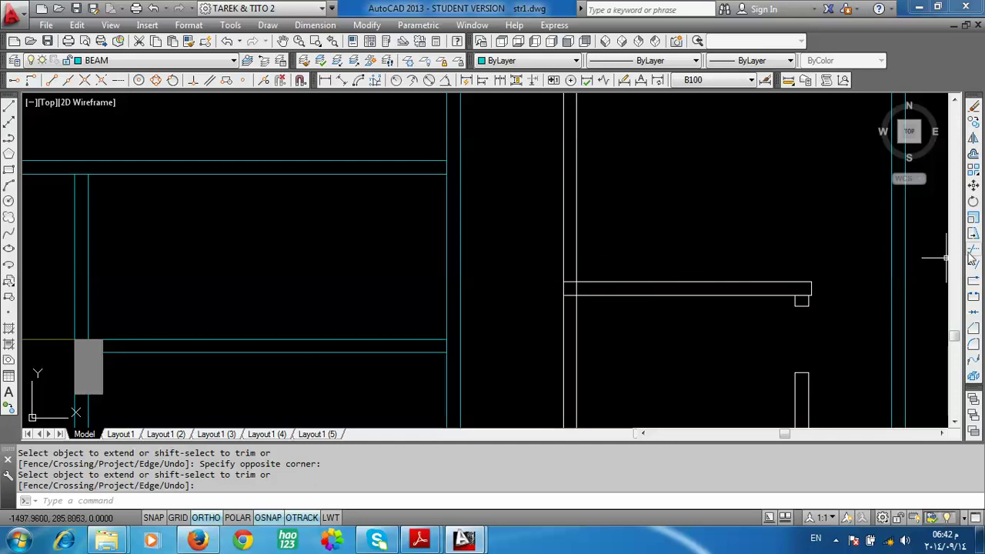
click(972, 262)
click(666, 252)
click(573, 283)
key(Return)
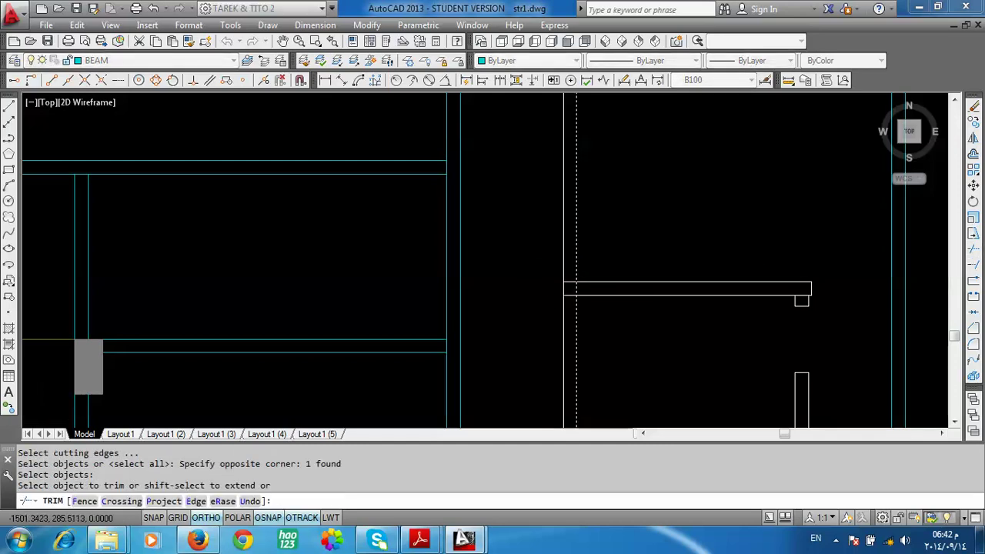
scroll(575, 301, up, 2)
click(555, 246)
click(538, 300)
scroll(793, 283, down, 3)
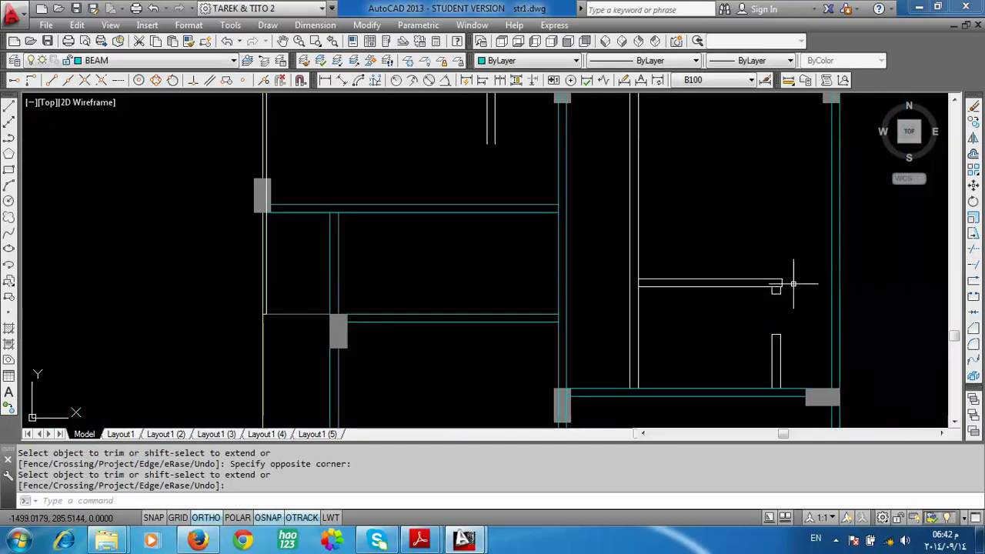
click(793, 283)
click(814, 351)
key(Return)
Step: Extend the horizontal beam line to the right vertical line
click(973, 280)
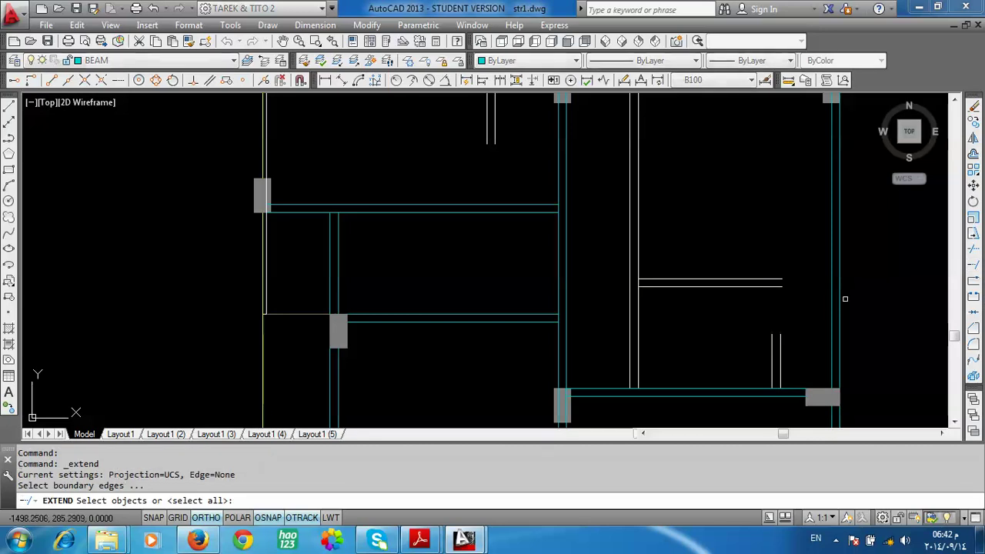
click(845, 298)
click(836, 301)
click(832, 300)
key(Return)
click(770, 256)
click(714, 330)
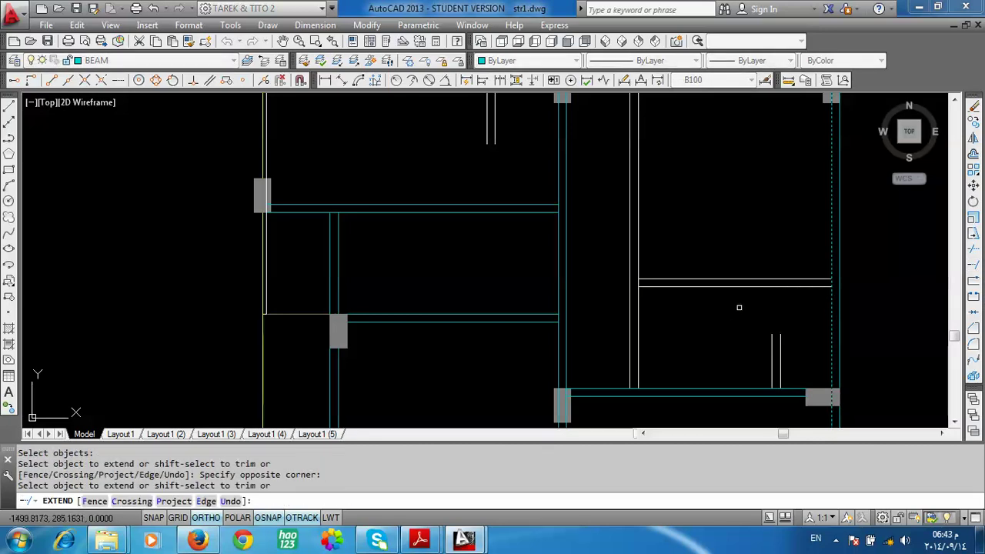
key(Return)
Step: Erase the two leftover beam pieces
scroll(769, 330, down, 2)
click(780, 329)
click(736, 372)
key(Delete)
Step: In the left rooms, extend the top beam lines right to the vertical beam line
scroll(672, 274, down, 2)
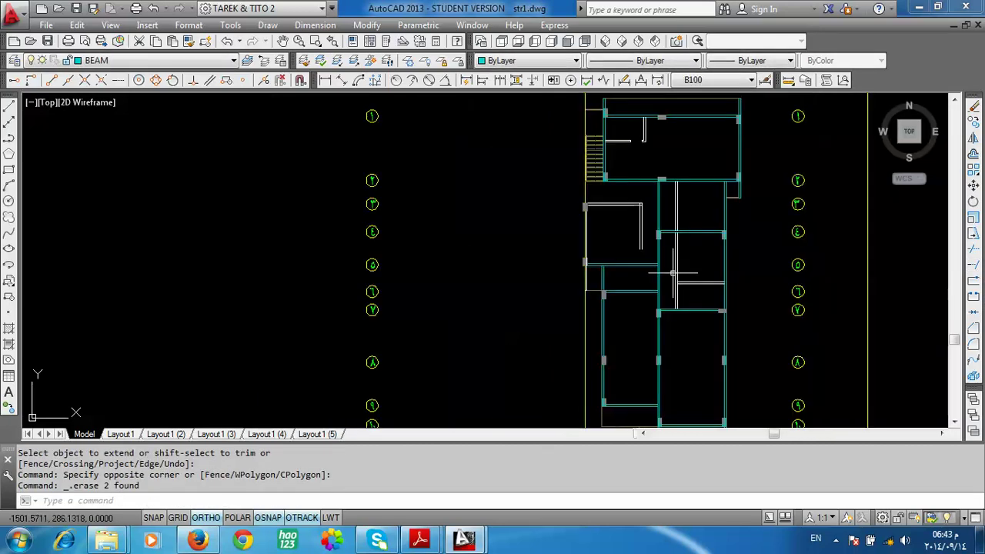
scroll(680, 226, up, 2)
scroll(649, 172, up, 2)
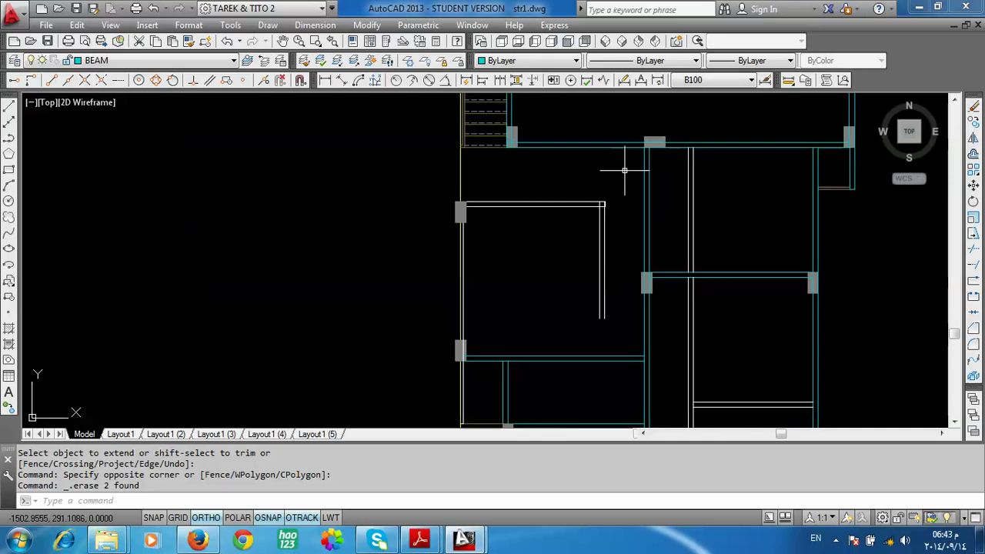
middle_drag(626, 161, 552, 174)
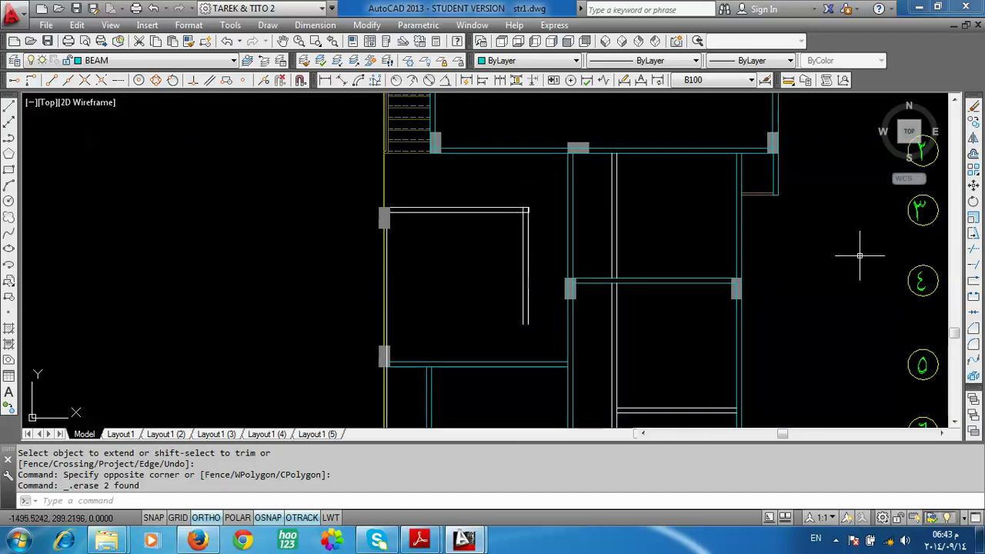
click(974, 264)
click(568, 235)
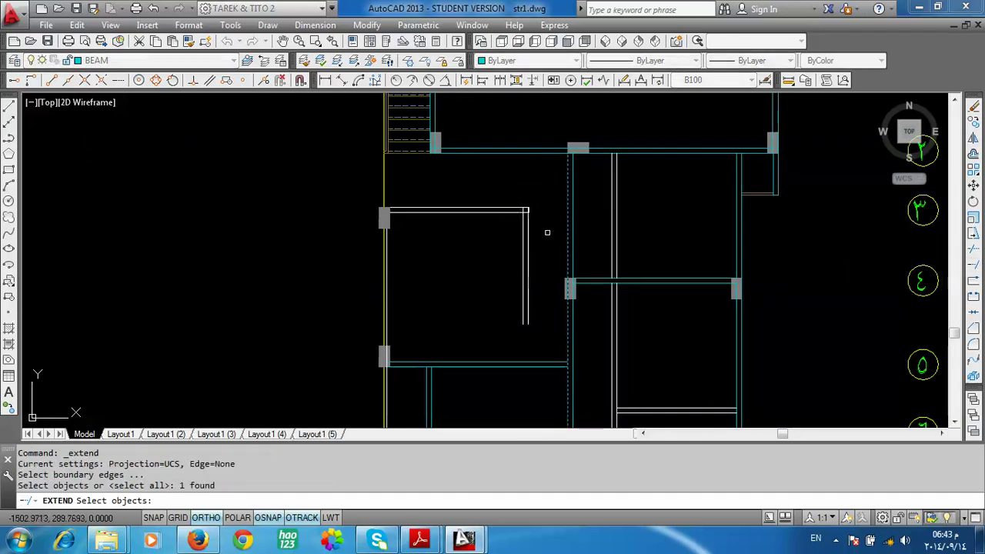
key(Return)
drag(543, 202, 457, 246)
key(Escape)
Step: Erase the stray line segment
click(516, 193)
click(576, 227)
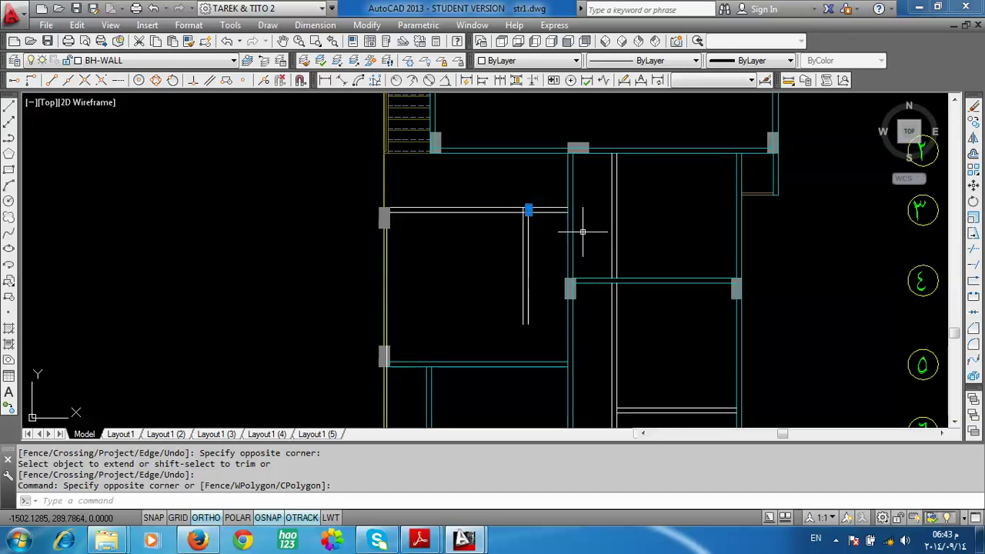
key(Delete)
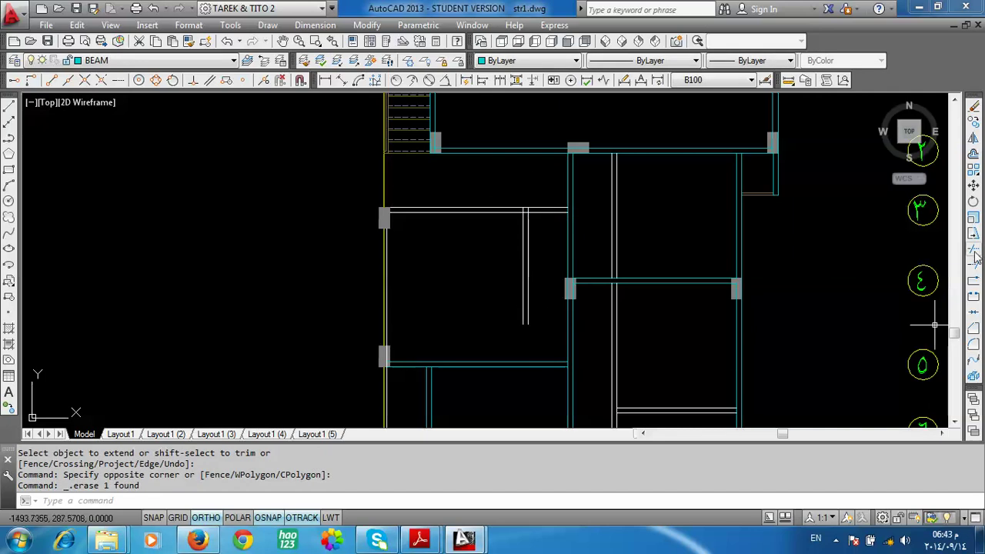
Step: Extend the short vertical beam line down to the lower beam
click(973, 264)
click(543, 355)
click(531, 365)
key(Return)
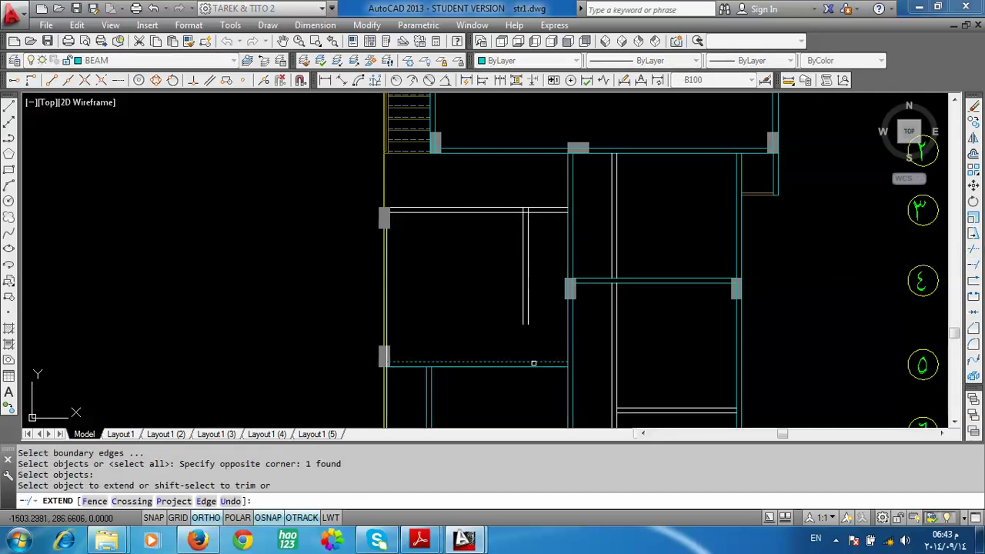
click(536, 306)
click(508, 314)
Step: Trim the excess segment past the beam line
click(973, 248)
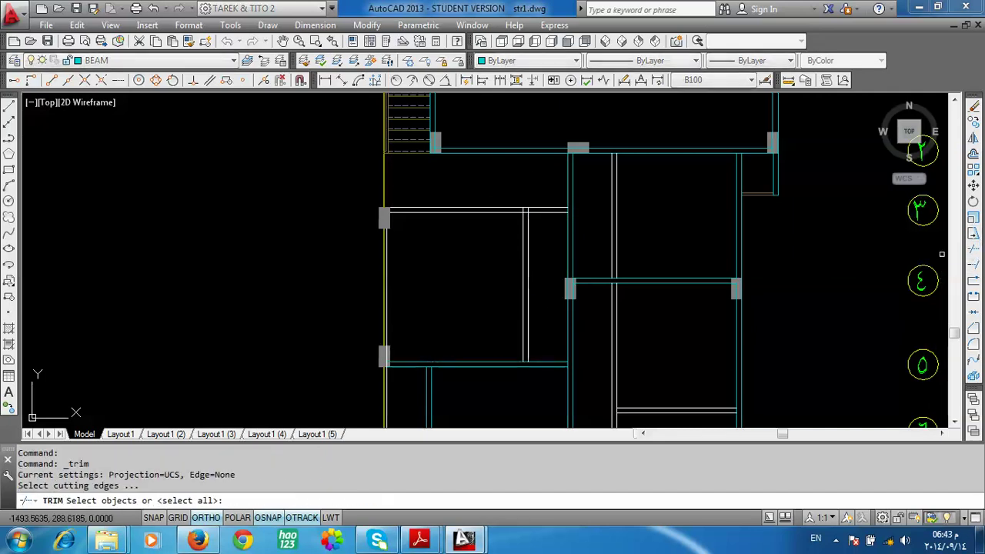
scroll(579, 200, up, 4)
click(472, 230)
click(468, 235)
key(Return)
scroll(477, 226, up, 2)
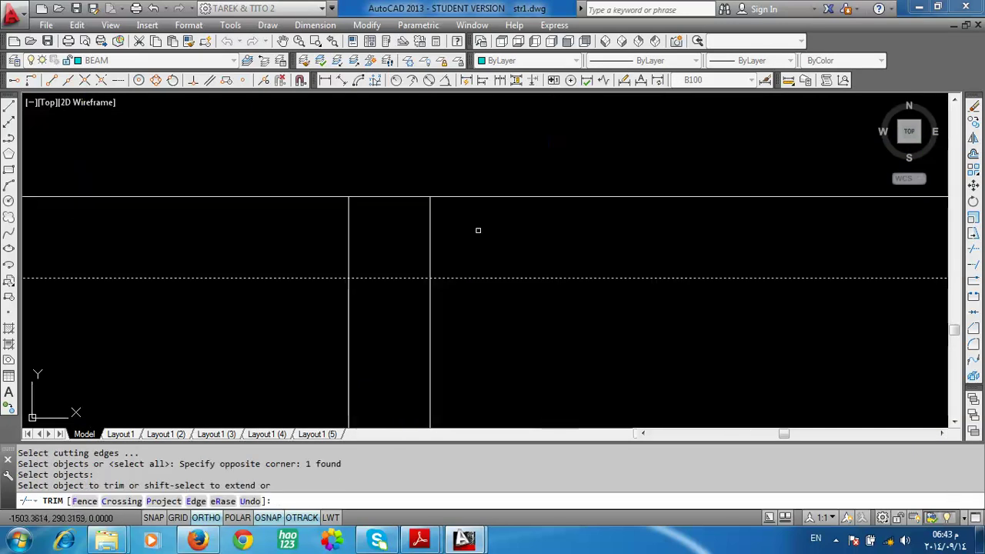
click(477, 226)
click(436, 145)
scroll(461, 150, down, 3)
scroll(461, 156, down, 2)
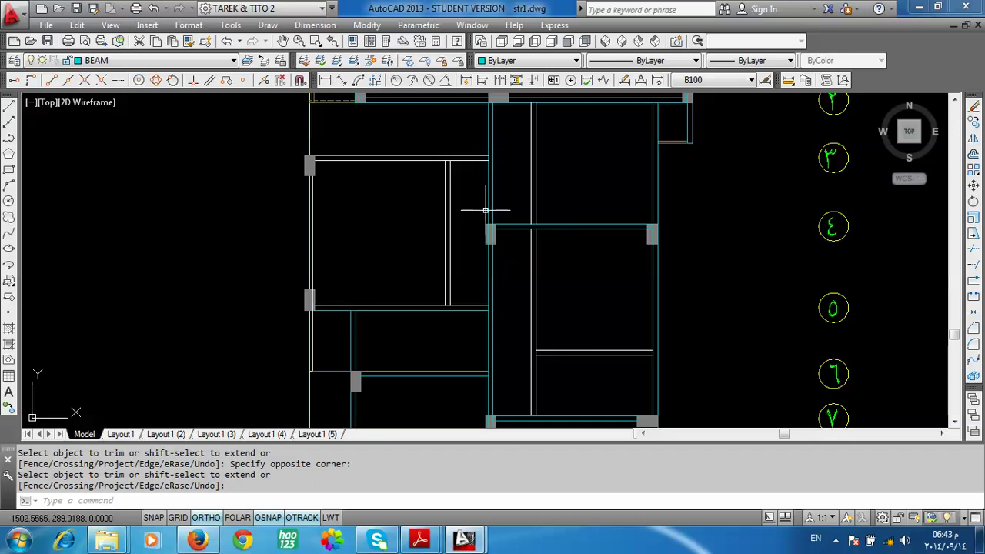
scroll(409, 220, down, 2)
scroll(411, 222, down, 3)
scroll(412, 222, down, 1)
scroll(600, 208, up, 3)
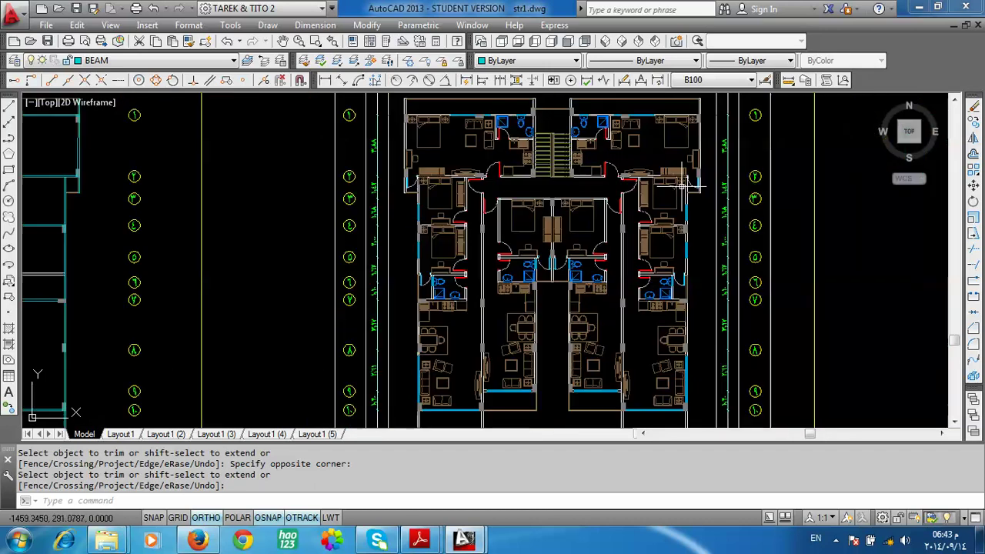
scroll(604, 206, up, 3)
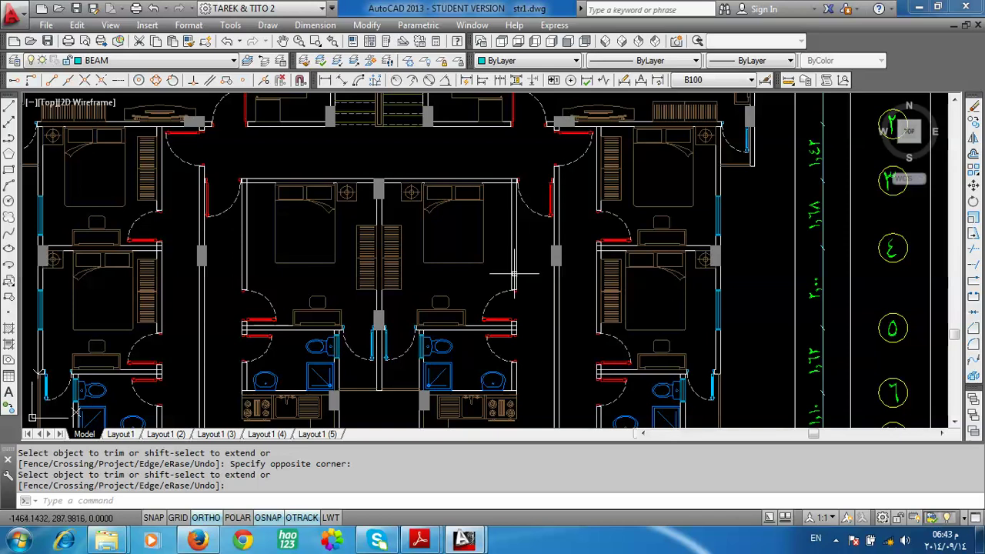
scroll(507, 229, down, 1)
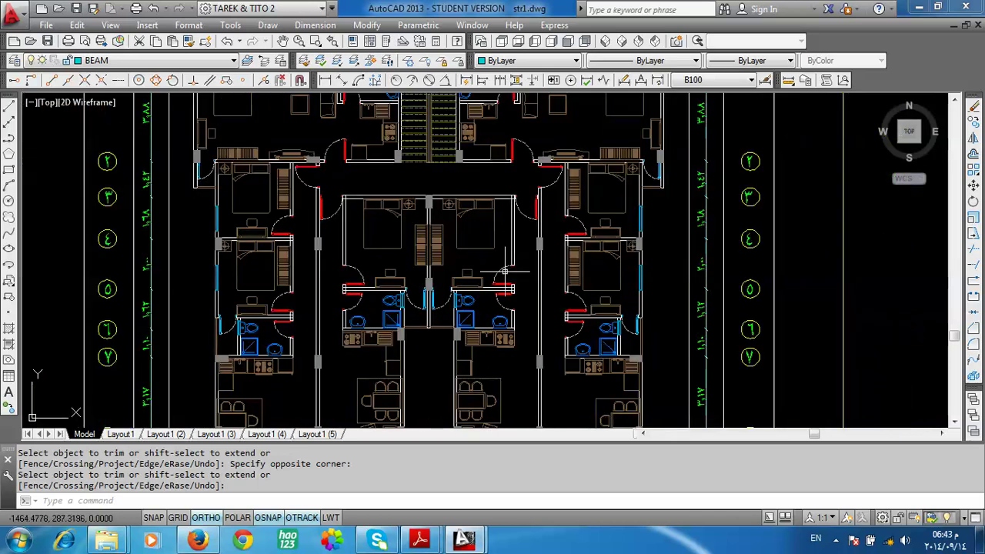
scroll(506, 271, up, 1)
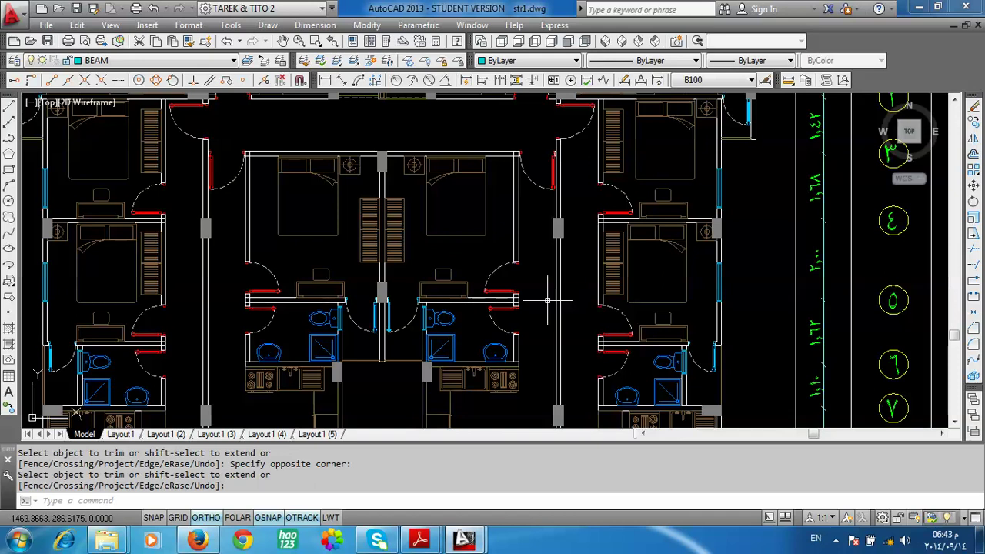
scroll(555, 301, down, 5)
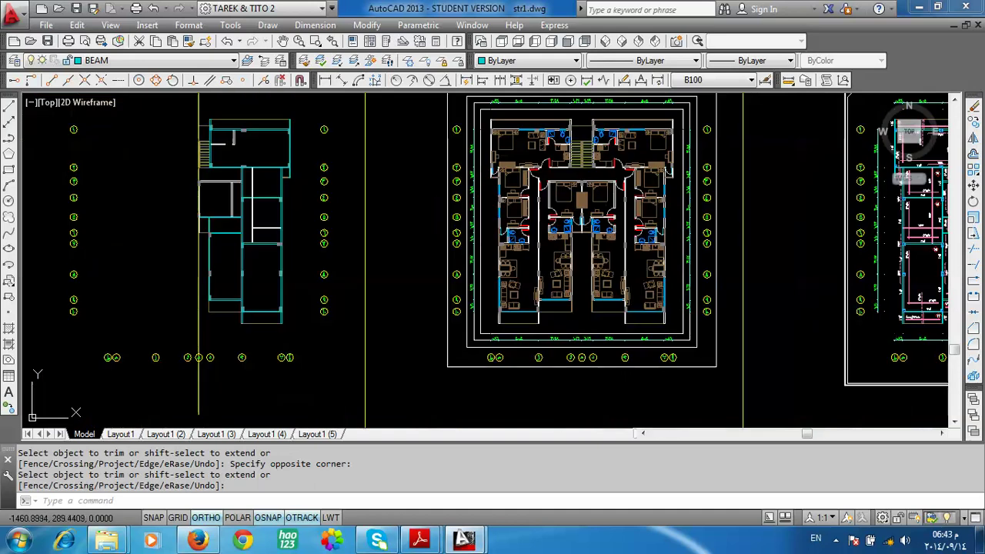
scroll(307, 223, up, 4)
middle_drag(307, 223, 509, 237)
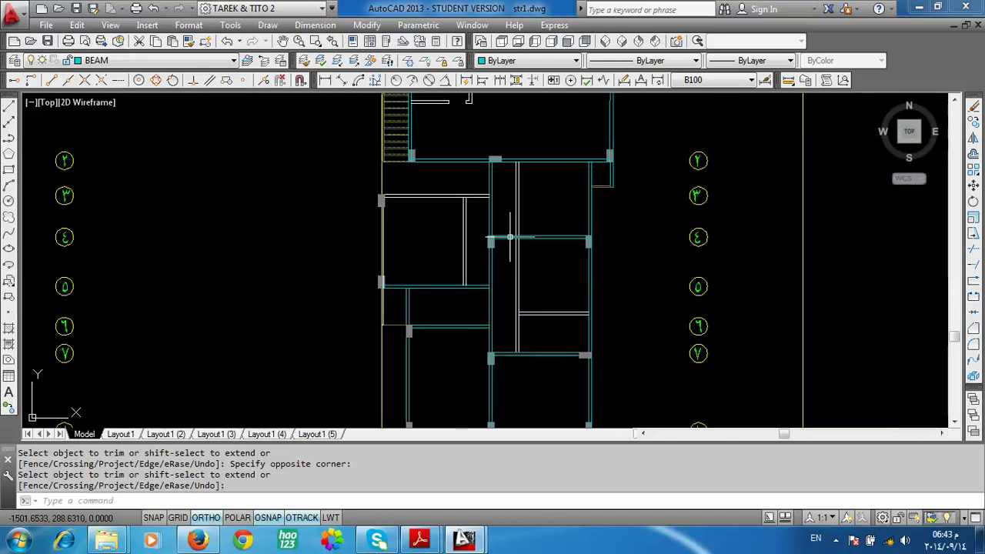
Step: Match the cyan beam line's properties onto the middle room lines with MATCHPROP
click(188, 41)
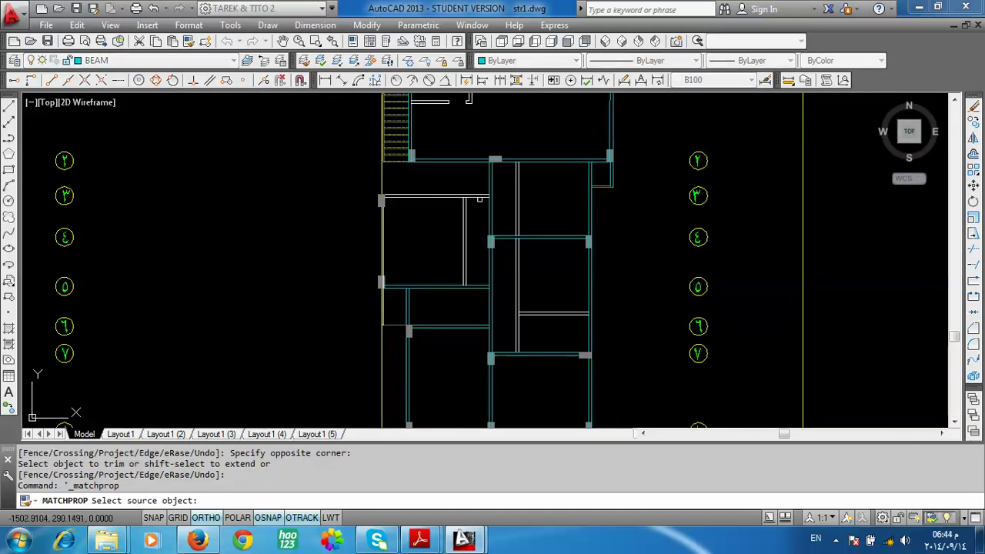
click(482, 198)
drag(486, 208, 446, 217)
mouse_move(544, 208)
mouse_down()
mouse_move(511, 220)
mouse_move(530, 280)
mouse_move(506, 327)
mouse_up()
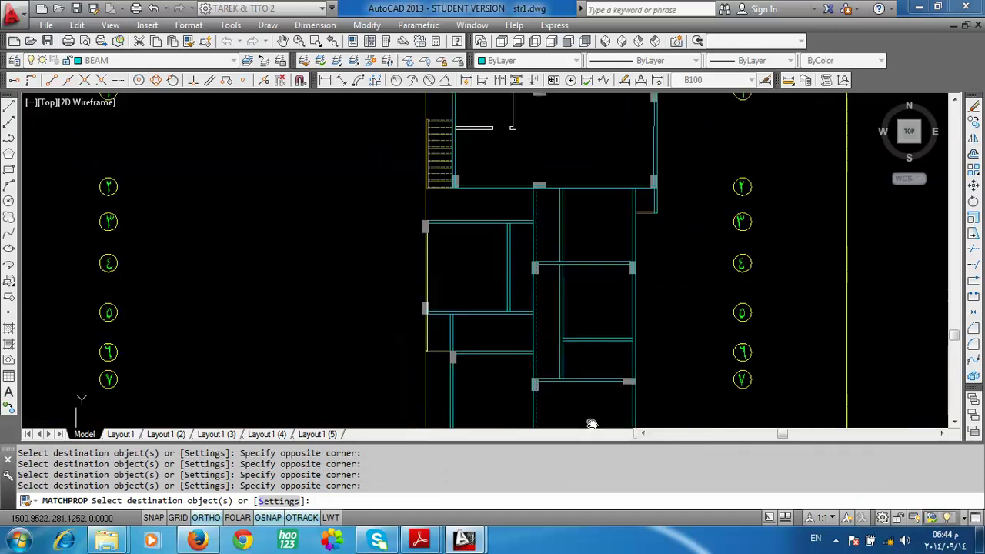
scroll(590, 424, down, 3)
scroll(598, 334, up, 3)
key(Return)
Step: Erase the white BH-WALL lines and the leftover white line in the top room
drag(556, 226, 501, 246)
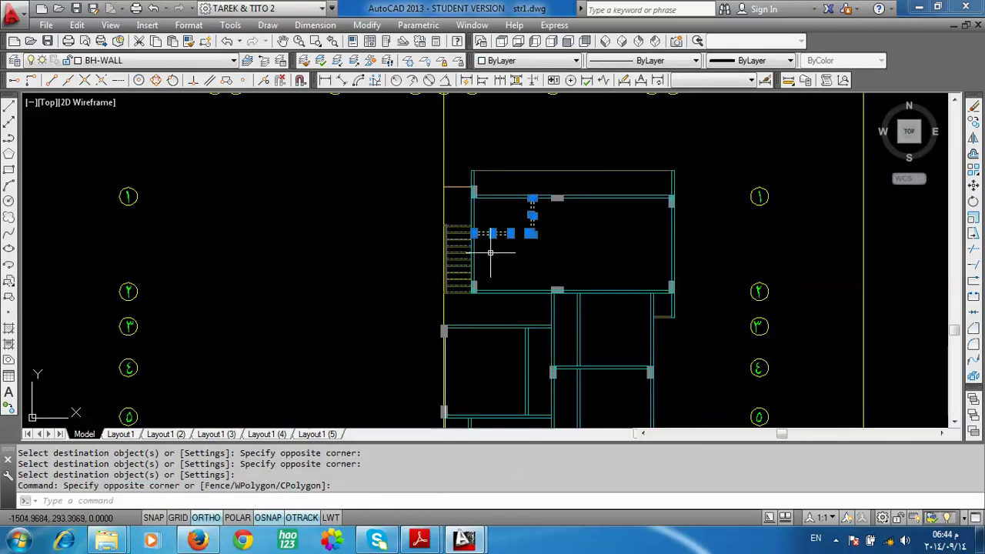
key(Delete)
scroll(598, 205, down, 2)
scroll(598, 205, up, 2)
scroll(605, 220, up, 4)
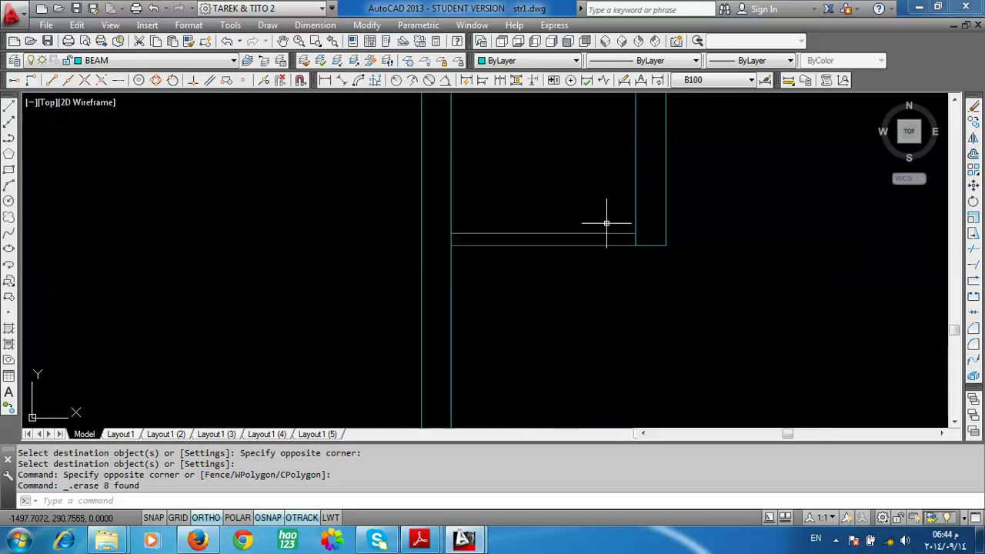
click(598, 230)
key(Delete)
scroll(429, 298, down, 3)
scroll(429, 298, up, 2)
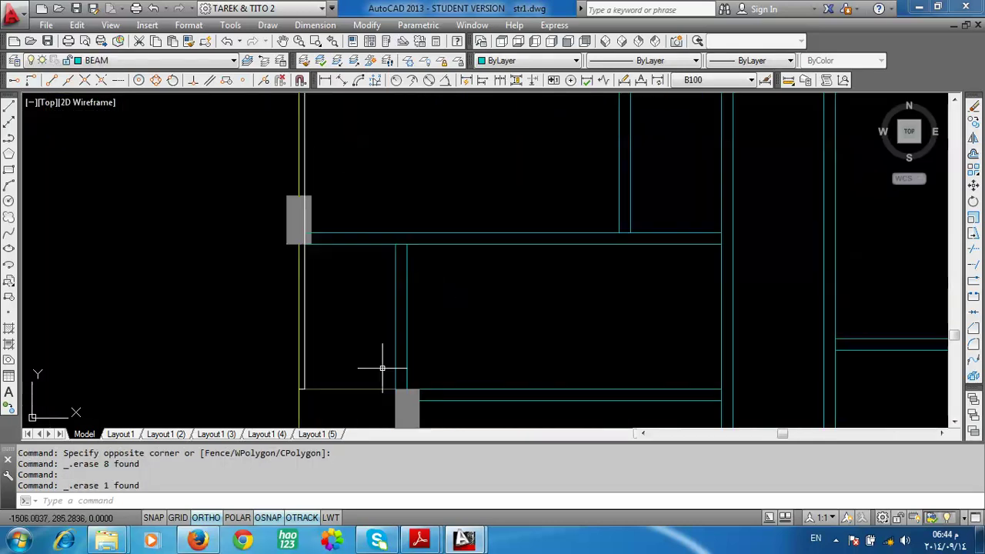
scroll(385, 362, down, 5)
scroll(440, 115, up, 2)
scroll(472, 139, down, 1)
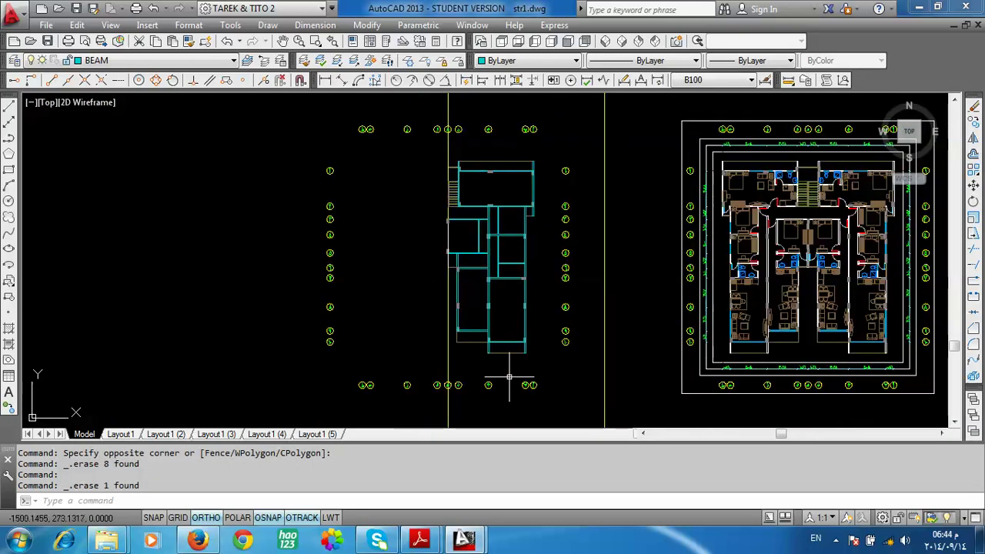
scroll(509, 377, up, 1)
scroll(590, 374, up, 1)
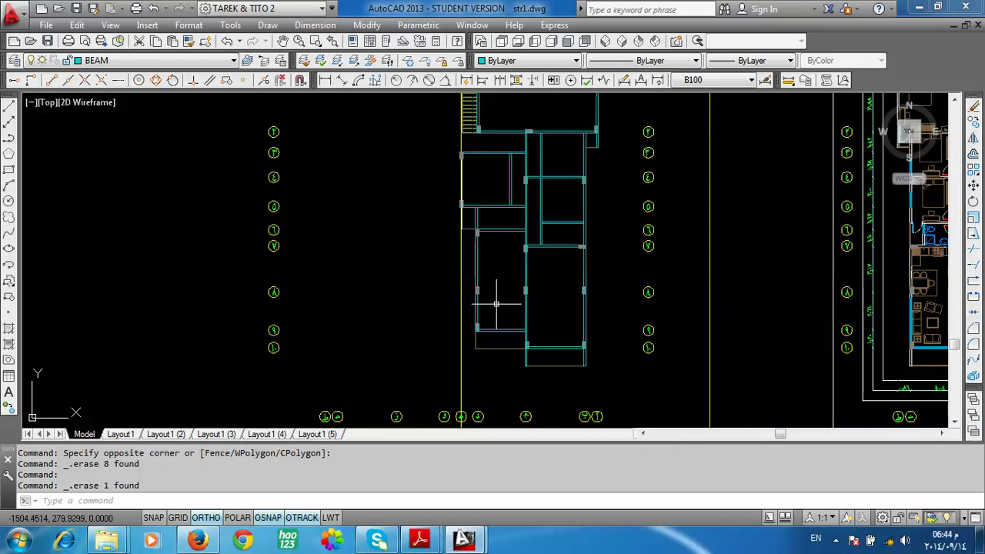
middle_drag(497, 304, 553, 385)
scroll(585, 118, up, 2)
scroll(585, 149, up, 3)
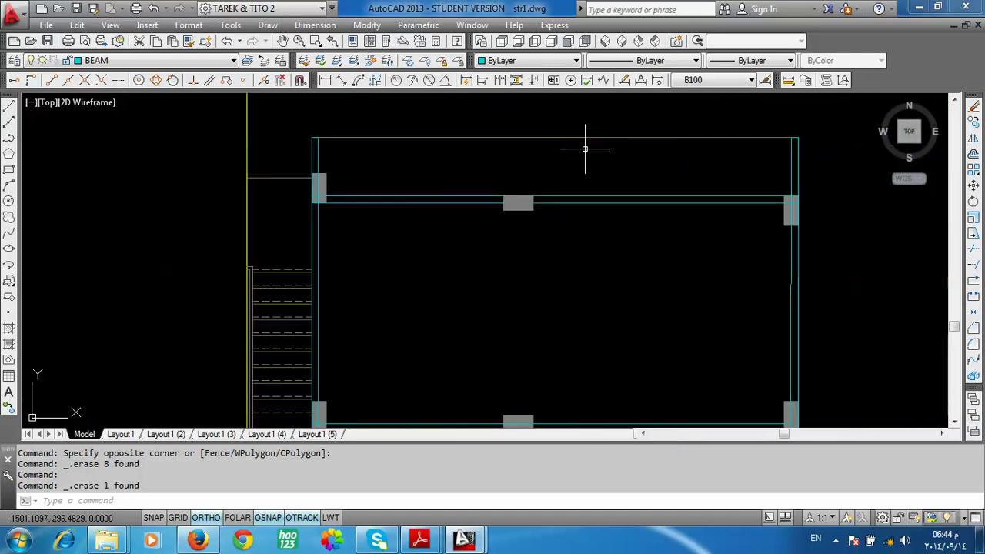
scroll(635, 166, down, 8)
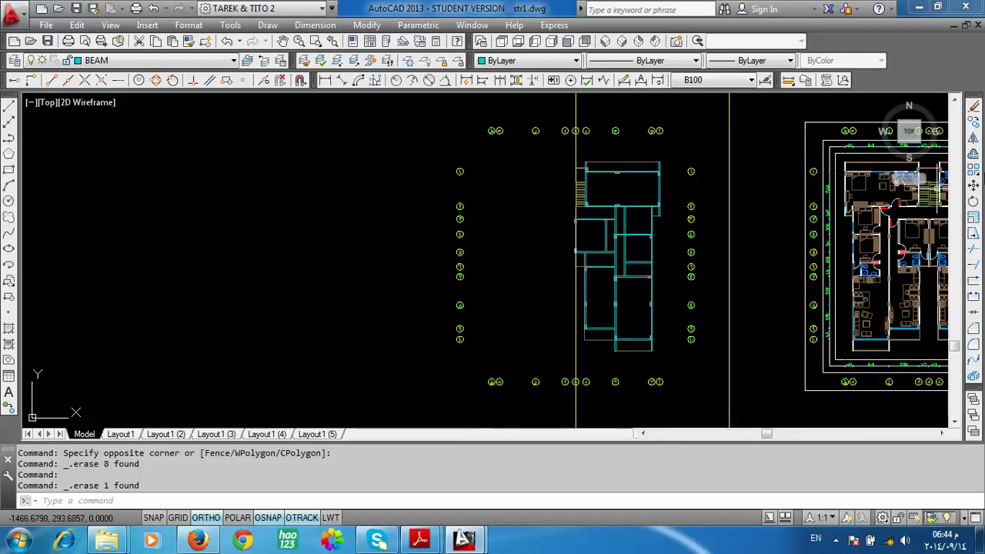
Step: Start MIRROR and select the 98 beam objects plus two objects near the stair
click(974, 137)
click(675, 153)
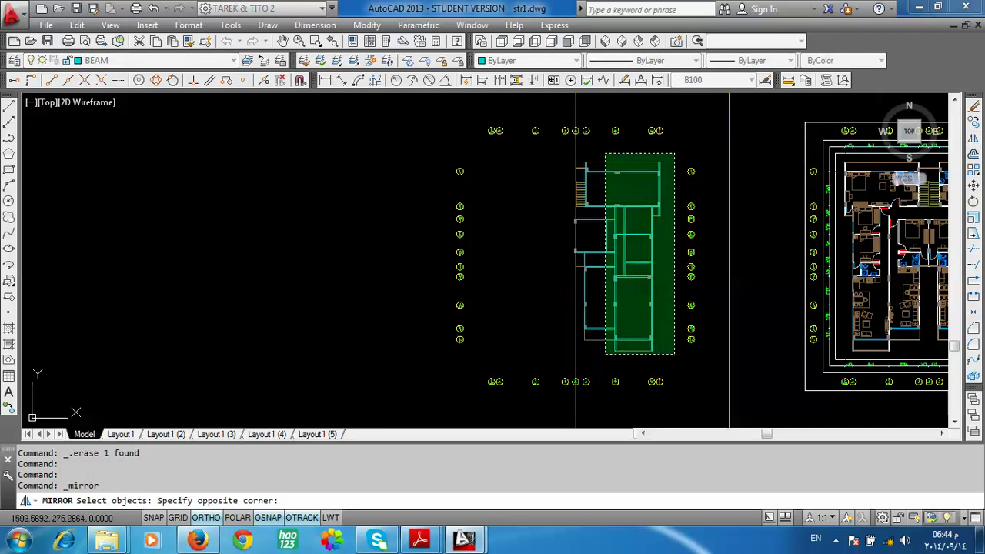
click(581, 356)
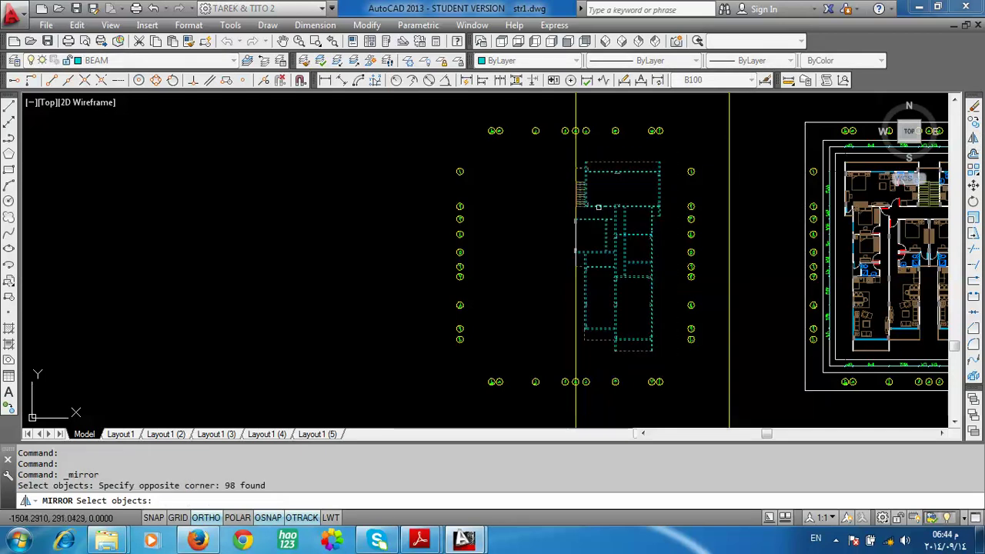
scroll(602, 169, up, 4)
scroll(506, 142, down, 2)
click(506, 142)
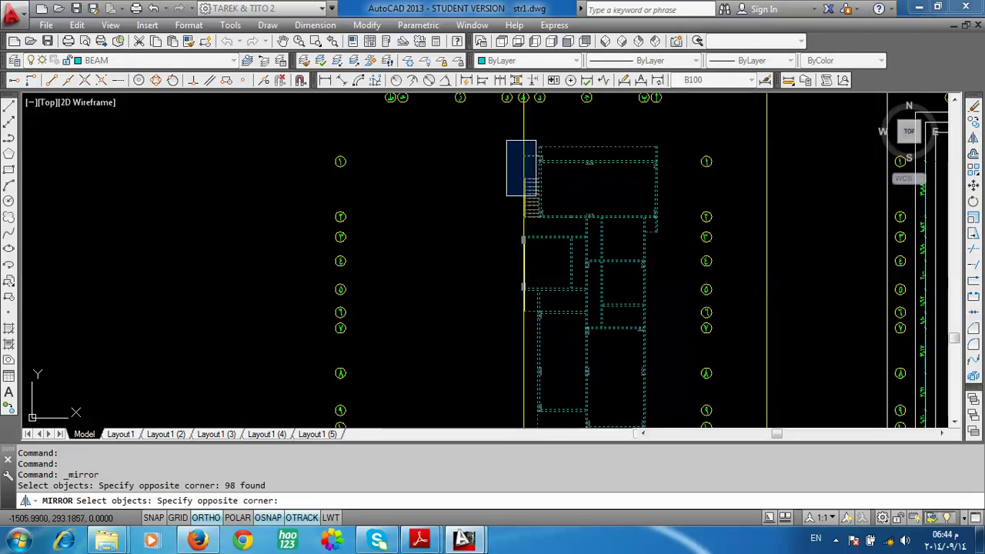
click(531, 180)
Step: Add the stair treads and the remaining beam lines to the mirror selection
scroll(530, 179, up, 2)
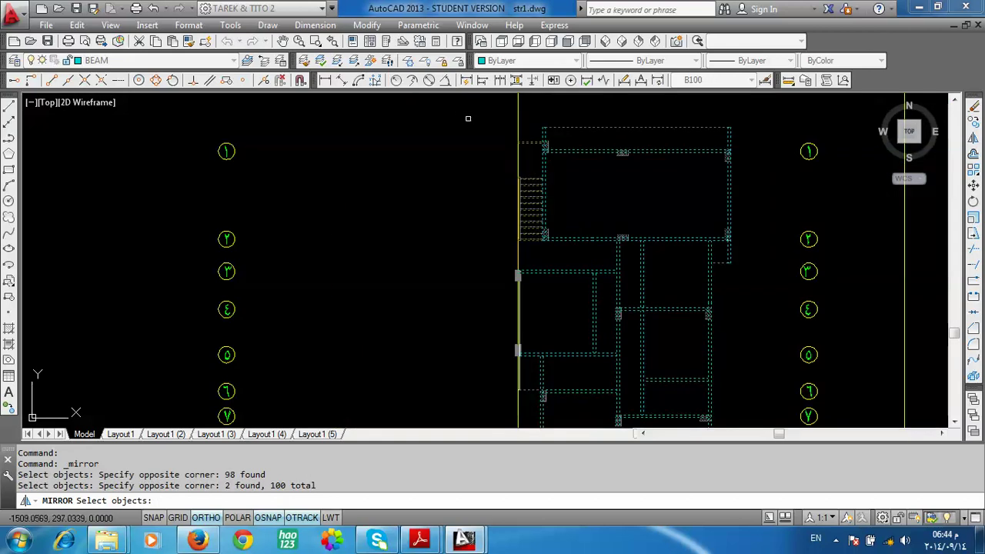
click(561, 252)
scroll(520, 186, up, 6)
click(516, 136)
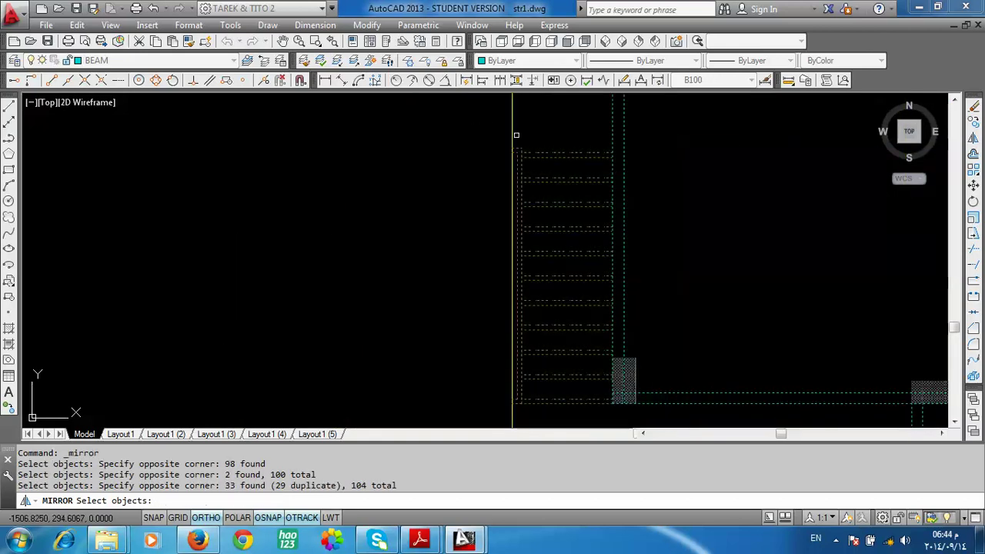
scroll(567, 142, down, 4)
scroll(572, 127, up, 2)
scroll(483, 209, up, 2)
click(484, 232)
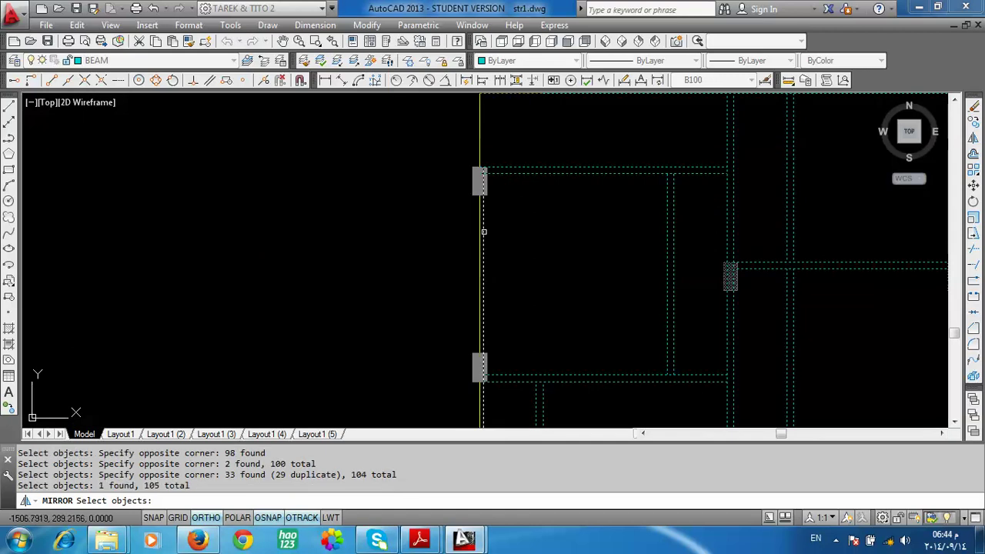
scroll(498, 281, down, 3)
scroll(495, 341, up, 3)
scroll(561, 280, down, 4)
scroll(494, 252, up, 4)
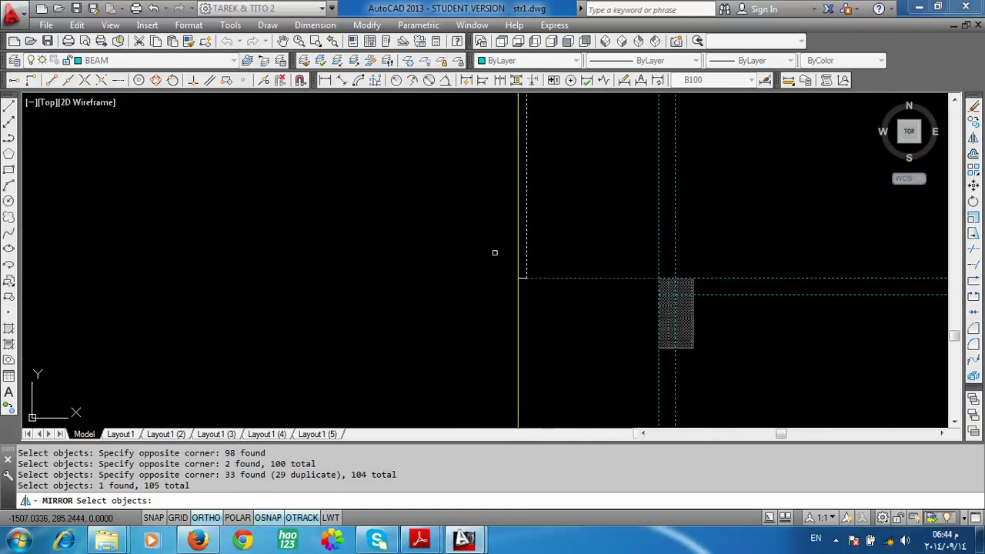
click(495, 253)
click(539, 311)
scroll(585, 255, down, 3)
scroll(592, 228, down, 2)
scroll(587, 162, down, 2)
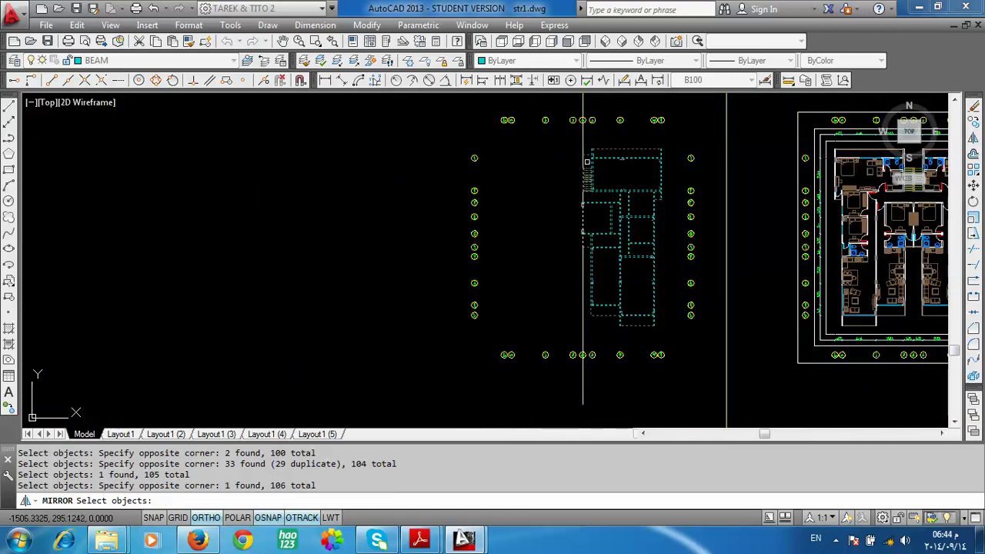
scroll(585, 162, up, 3)
scroll(581, 165, down, 3)
key(Return)
Step: Mirror the selection about two points on the vertical axis, keeping the original
scroll(556, 169, up, 4)
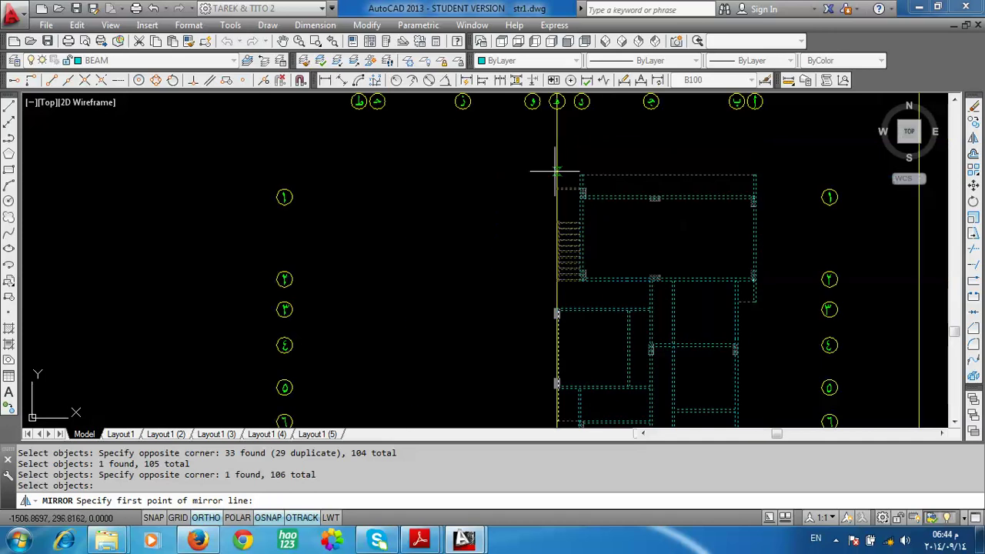
scroll(555, 169, up, 3)
scroll(547, 219, up, 2)
click(539, 217)
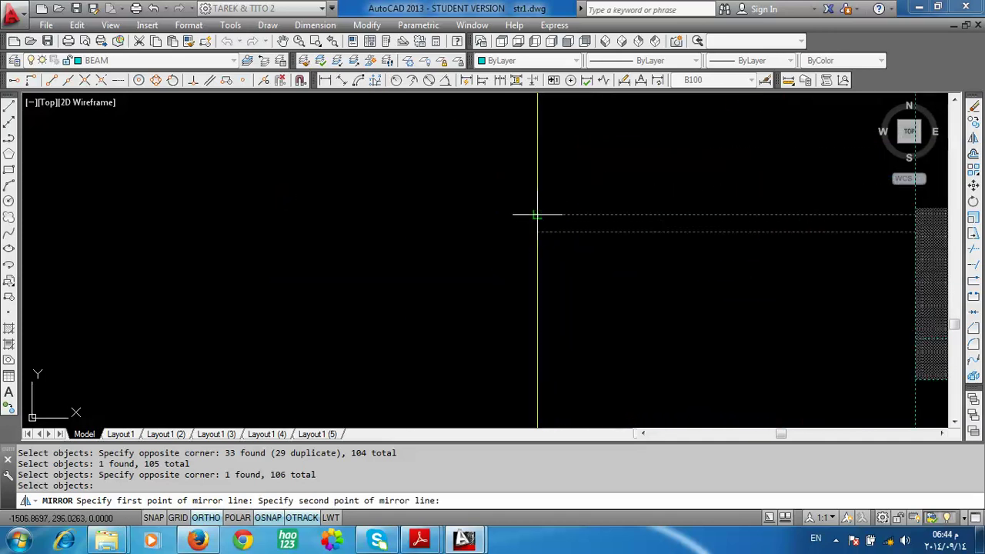
scroll(539, 254, down, 1)
scroll(538, 316, down, 2)
scroll(537, 339, down, 2)
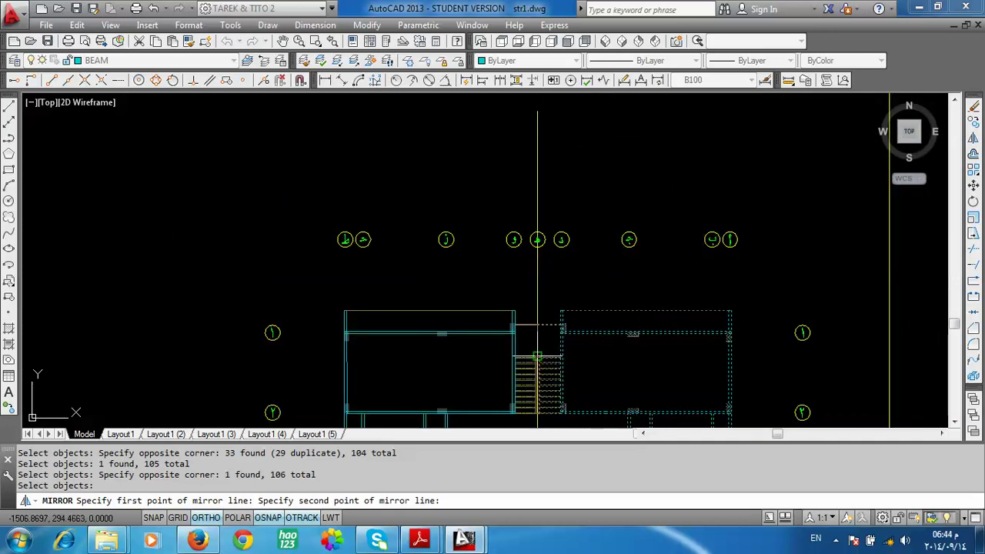
click(538, 349)
scroll(612, 262, down, 3)
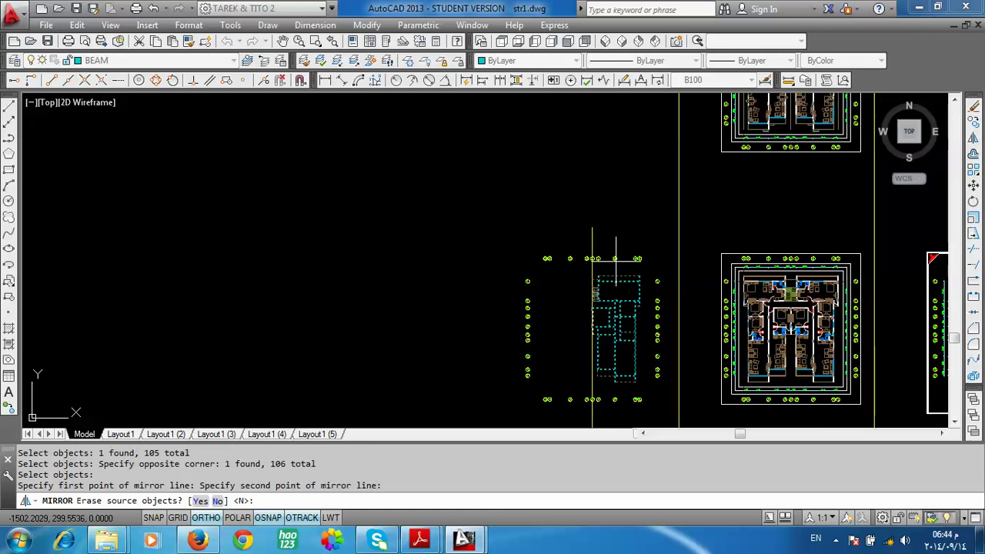
key(Return)
Step: Erase the vertical axis line
scroll(601, 367, up, 2)
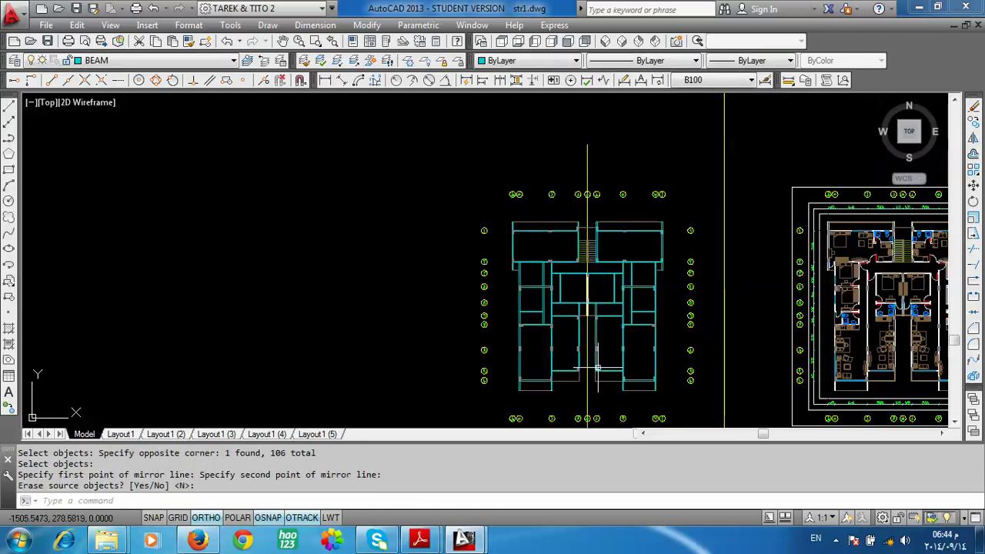
key(Return)
click(587, 393)
key(Delete)
Step: Use MATCHPROP to give the central core lines a surrounding beam's cyan BEAM properties
scroll(598, 280, up, 3)
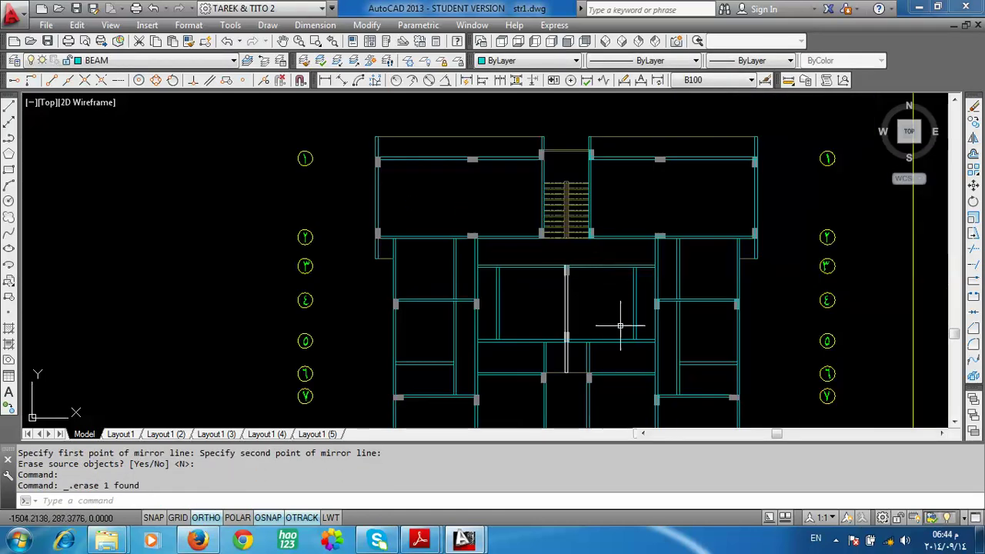
mouse_move(622, 326)
middle_down()
mouse_move(614, 294)
mouse_move(574, 274)
middle_up()
scroll(600, 265, down, 2)
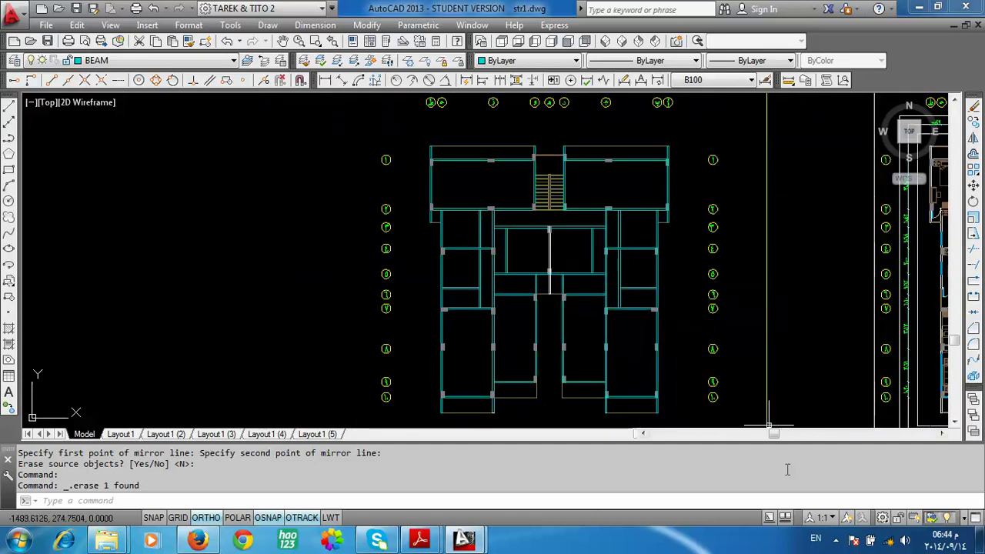
scroll(570, 244, up, 4)
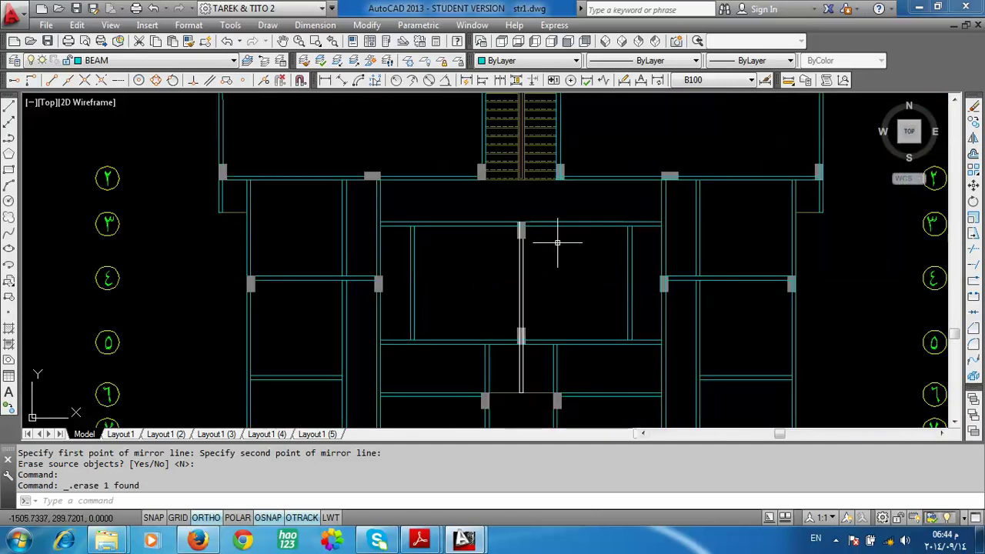
click(205, 41)
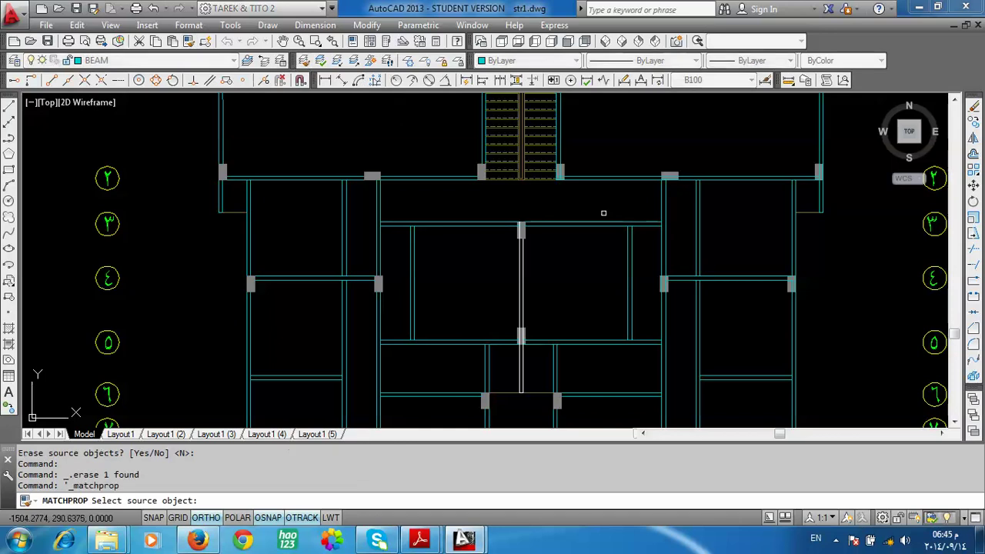
click(601, 217)
click(484, 289)
click(484, 289)
scroll(559, 267, down, 2)
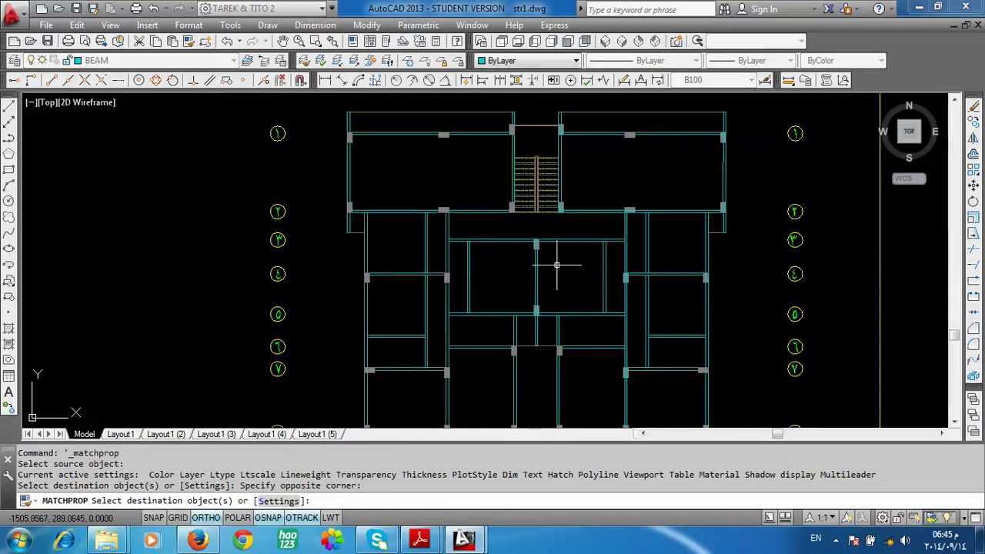
scroll(578, 206, down, 2)
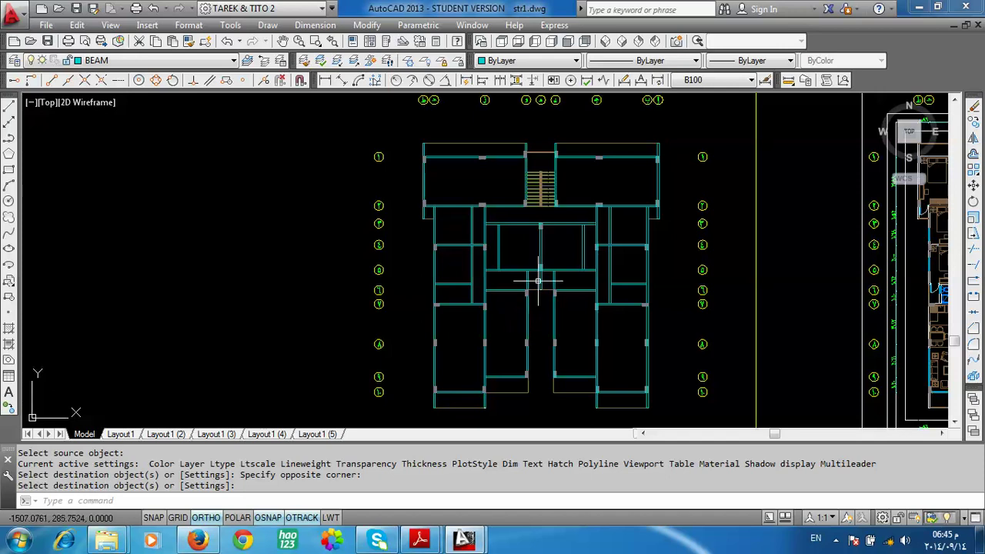
scroll(538, 282, down, 2)
scroll(761, 154, up, 2)
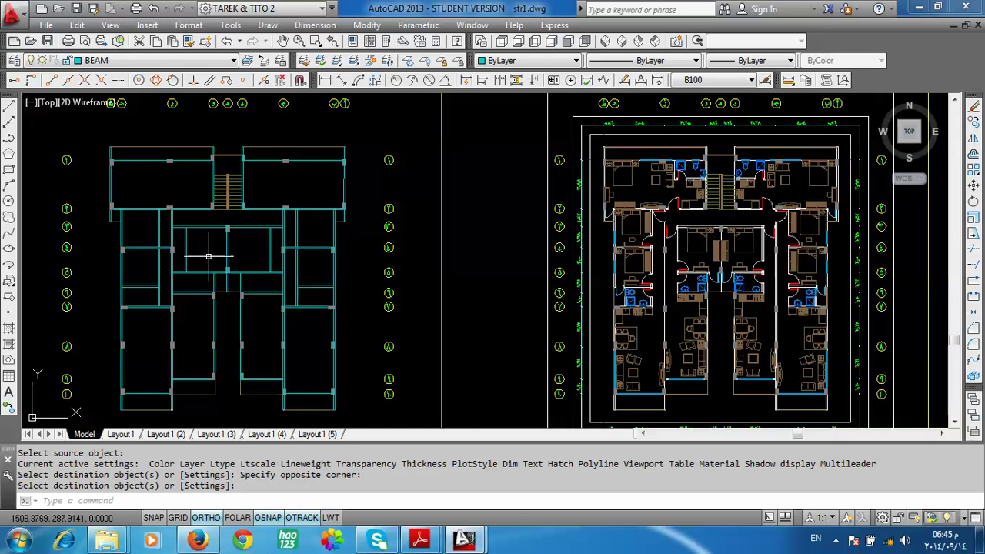
scroll(275, 282, up, 1)
scroll(326, 275, up, 1)
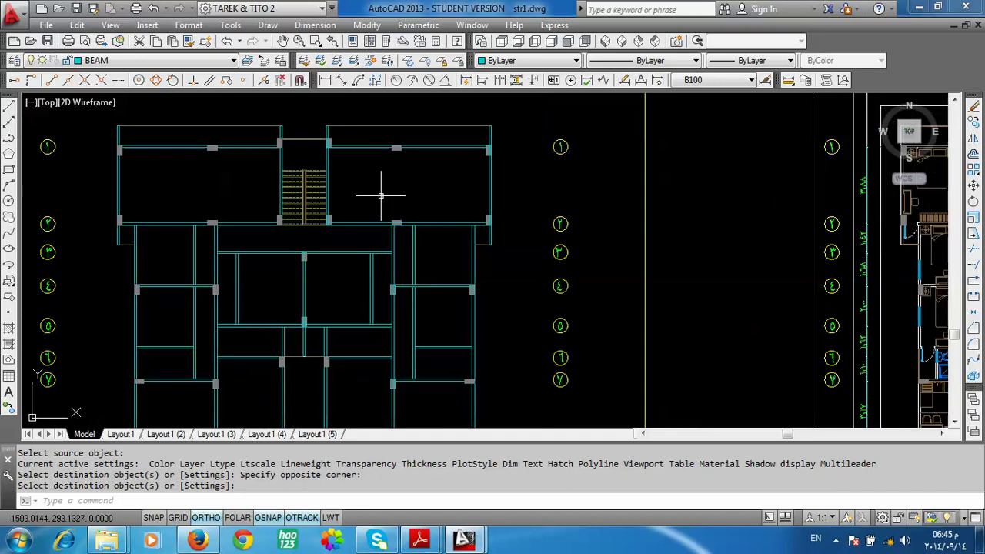
middle_drag(340, 346, 455, 293)
scroll(458, 294, down, 1)
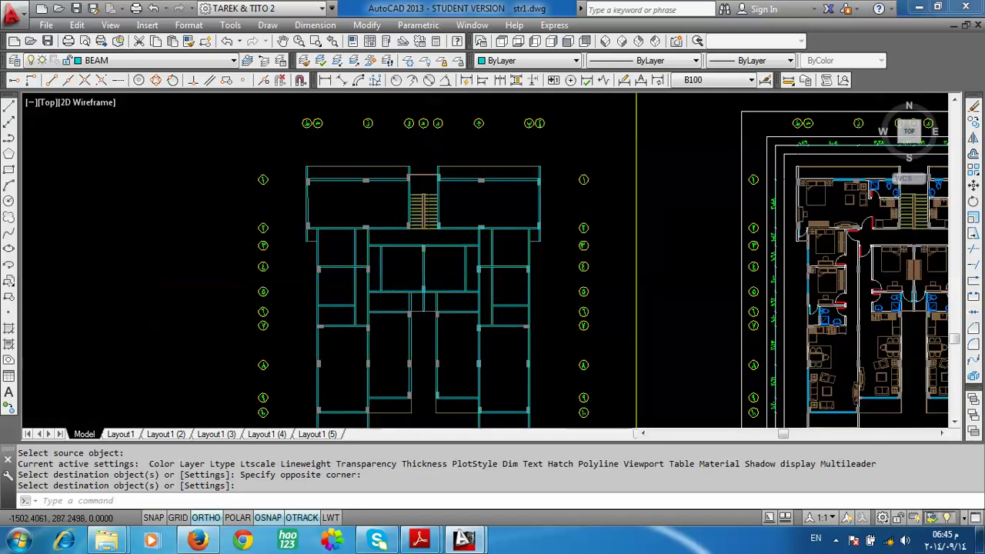
scroll(483, 280, up, 1)
scroll(459, 225, down, 1)
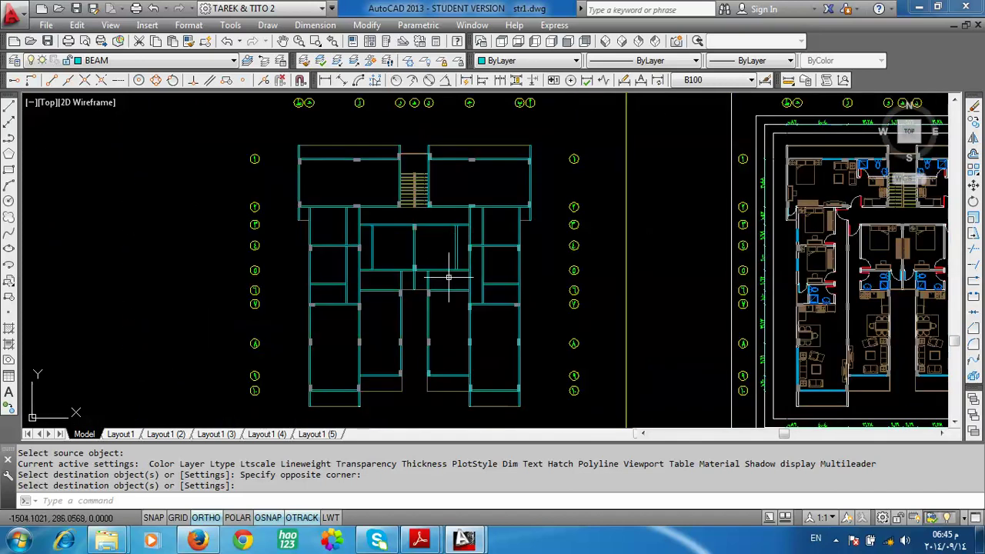
scroll(461, 183, up, 1)
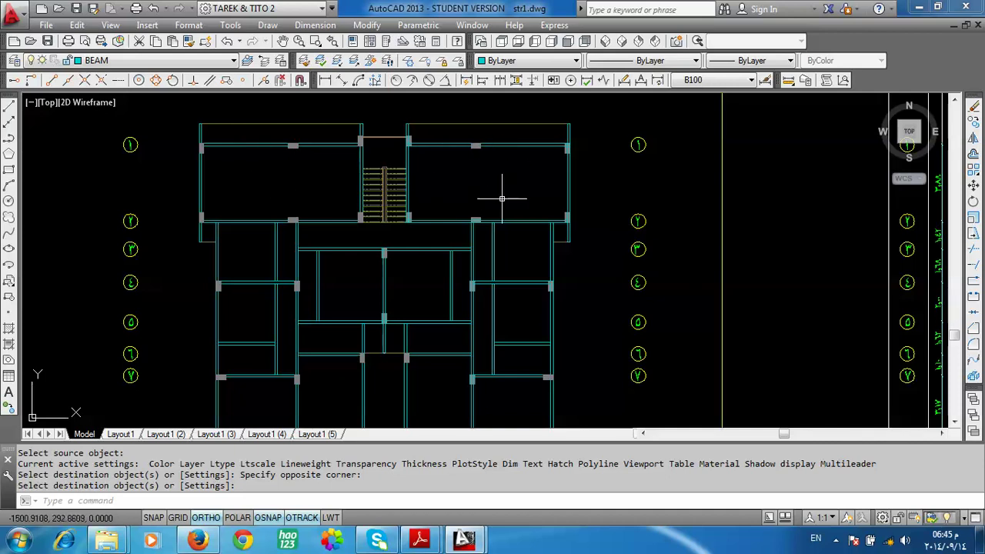
middle_drag(502, 240, 528, 146)
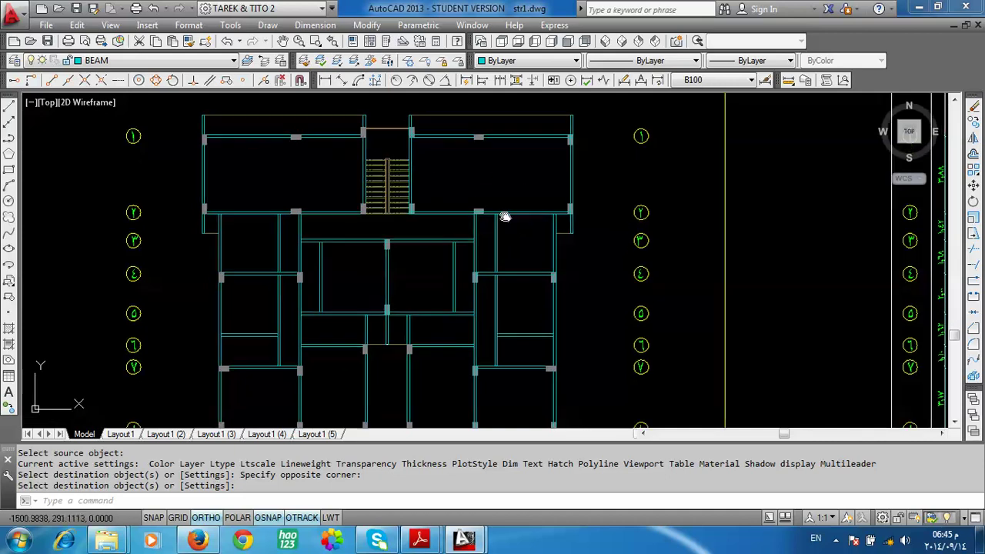
middle_drag(440, 285, 420, 249)
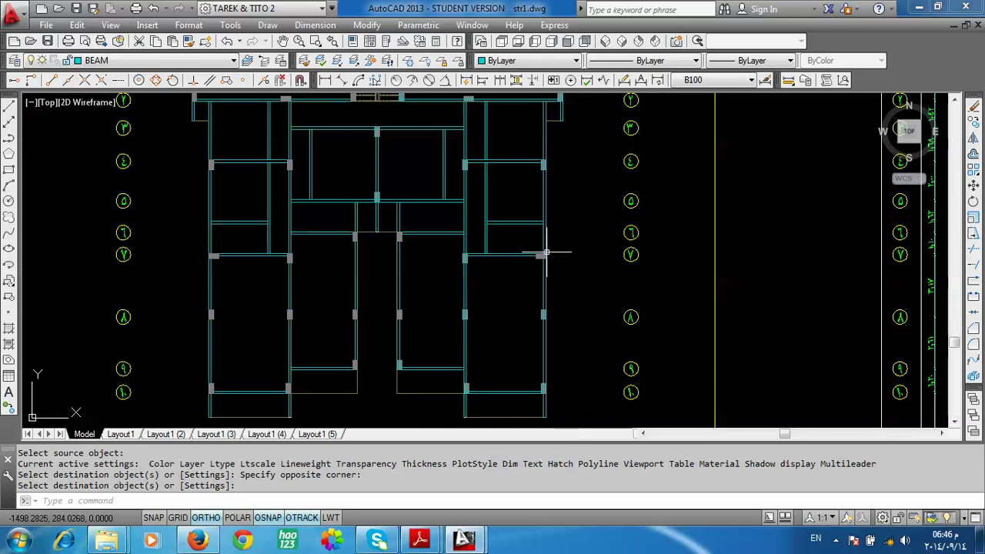
scroll(539, 253, up, 2)
scroll(446, 165, up, 2)
scroll(439, 162, up, 3)
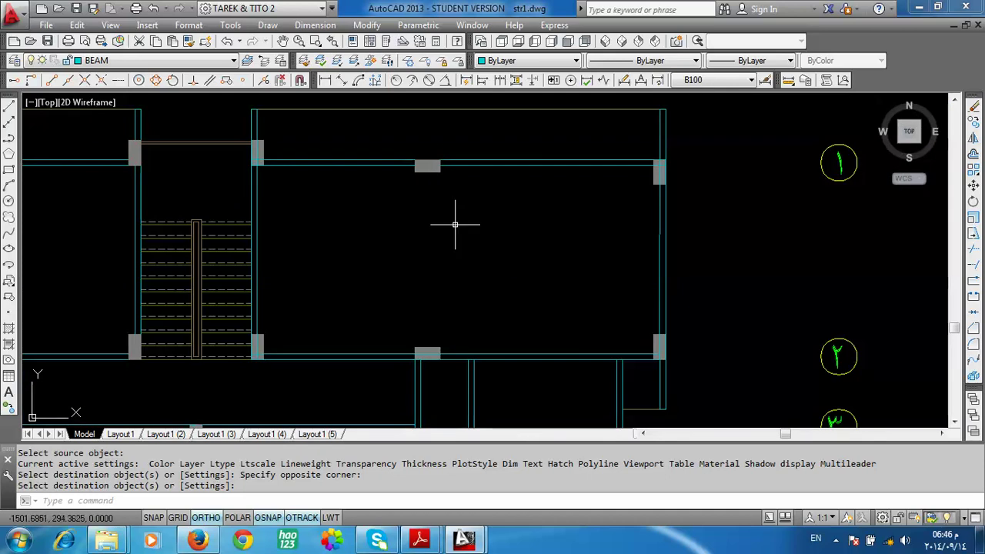
key(Return)
Step: Draw a vertical line from the column corner straight up into the slab
click(8, 106)
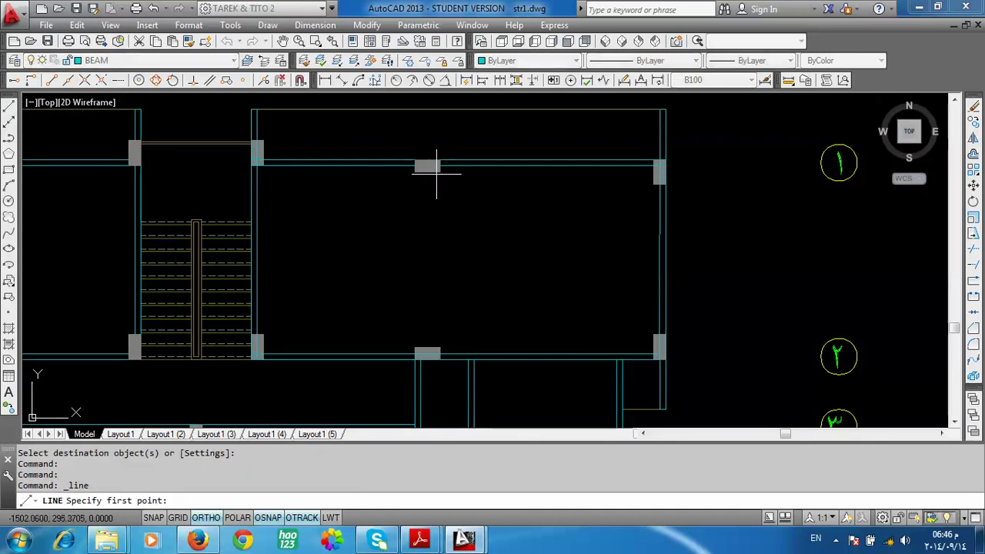
scroll(440, 166, up, 4)
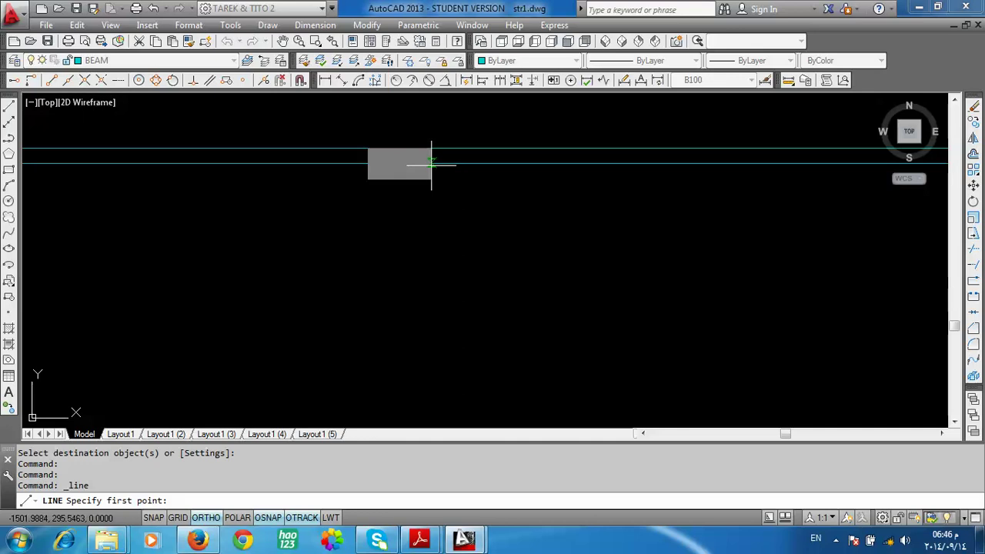
click(432, 164)
scroll(458, 221, down, 4)
scroll(451, 329, up, 2)
scroll(457, 330, up, 2)
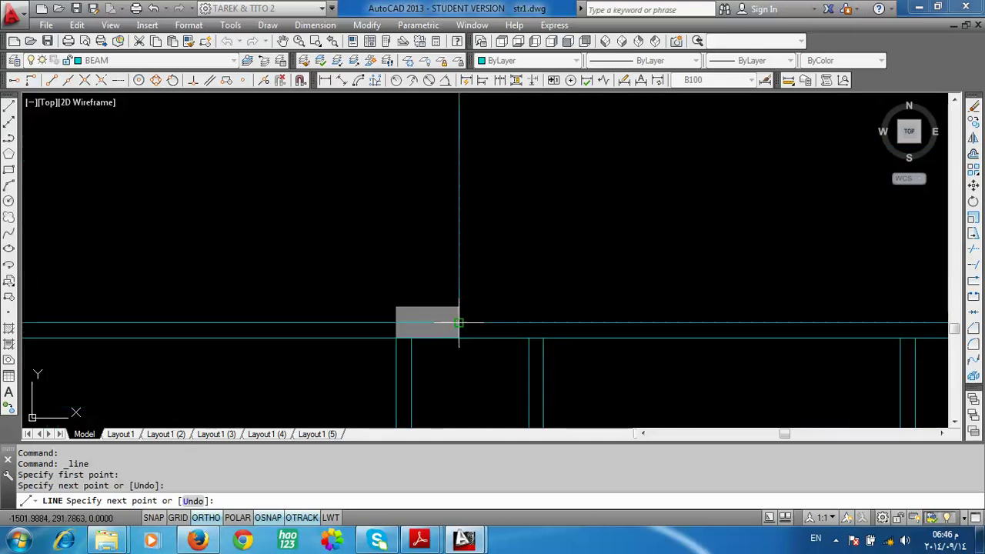
key(Return)
click(974, 154)
text(0.12)
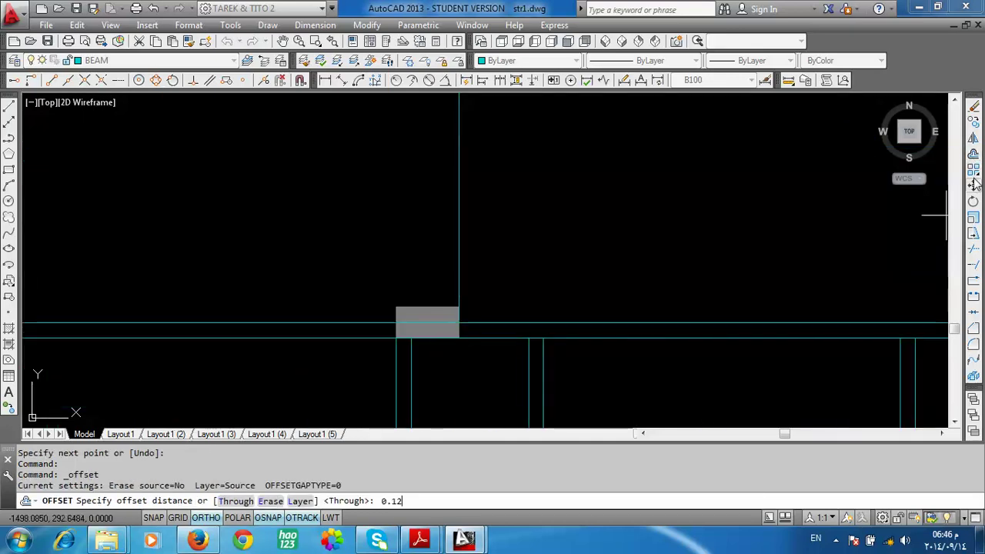
Step: Offset the vertical line 0.12 to form the beam's double line
key(Return)
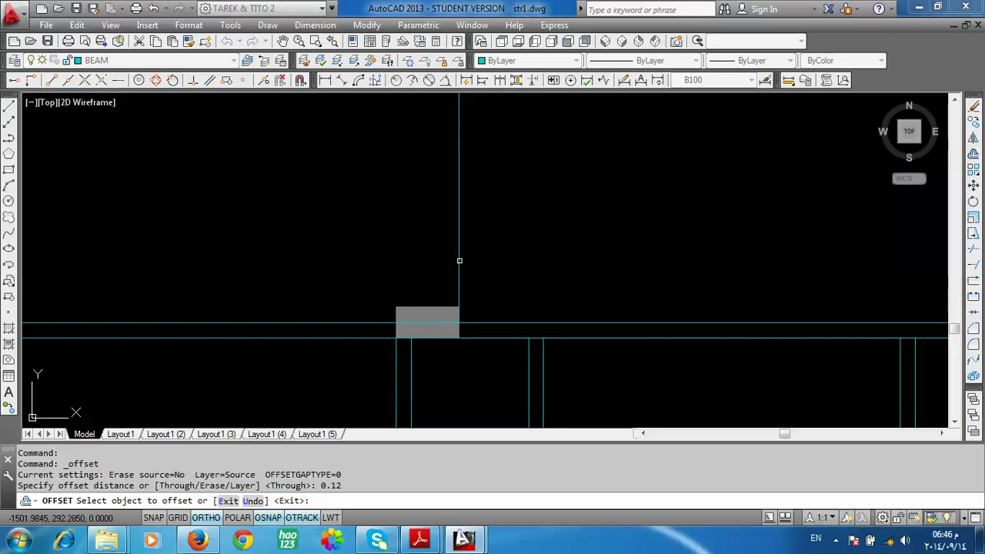
click(459, 259)
click(365, 246)
scroll(365, 246, down, 3)
key(Return)
Step: Copy the two beam lines from the stair top onto the architectural plan's stair
scroll(689, 209, up, 1)
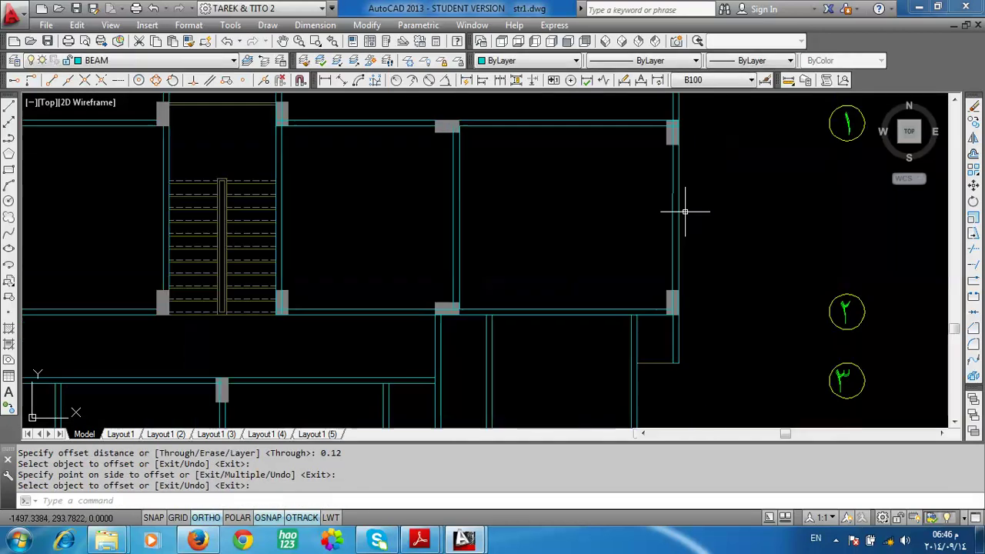
click(973, 150)
click(600, 178)
click(390, 220)
scroll(444, 292, down, 4)
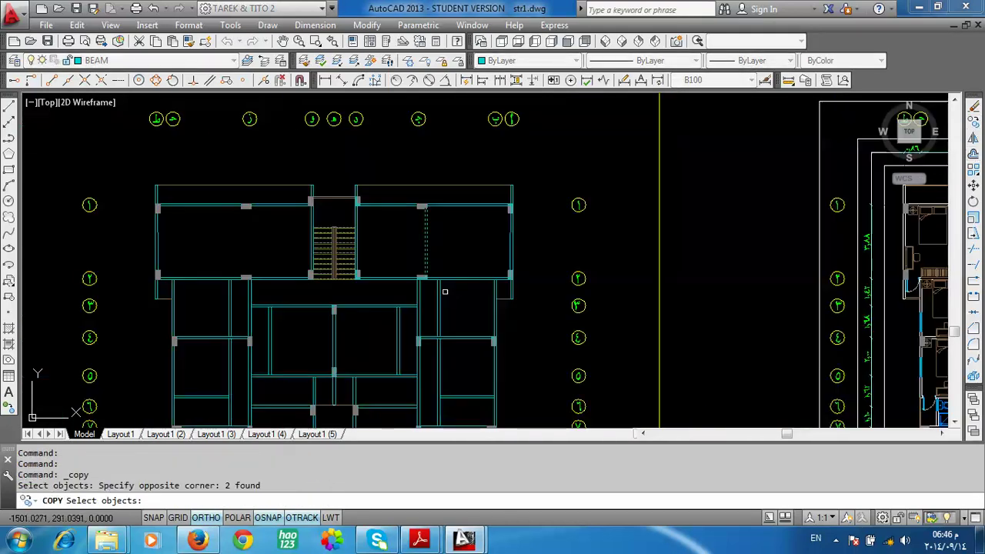
key(Return)
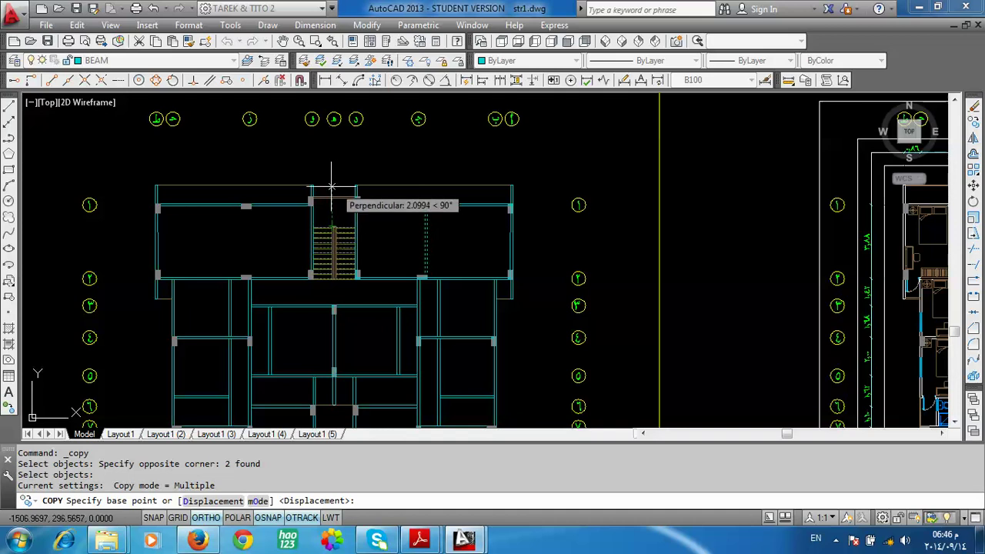
scroll(311, 202, up, 4)
scroll(362, 191, up, 2)
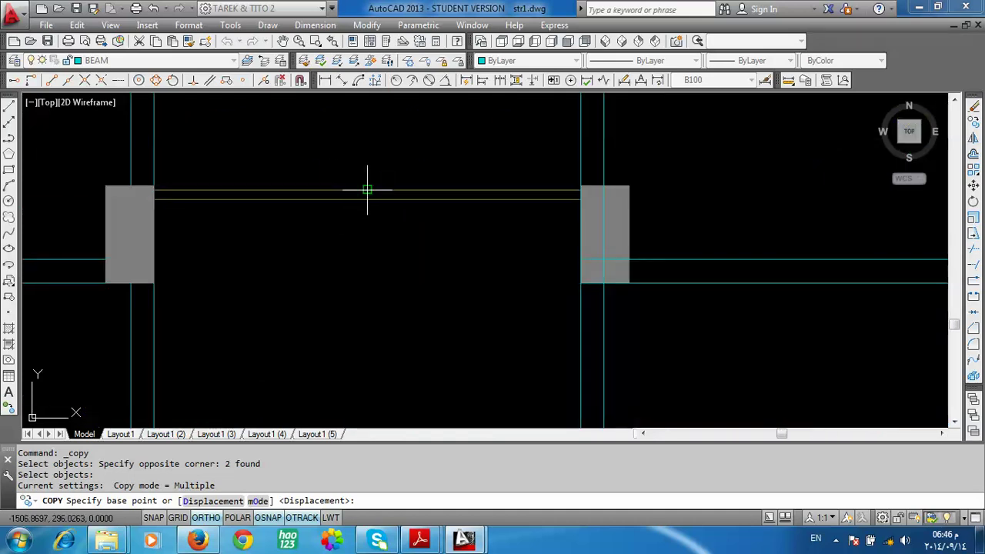
click(368, 188)
scroll(393, 232, down, 5)
scroll(608, 239, up, 5)
scroll(493, 200, up, 4)
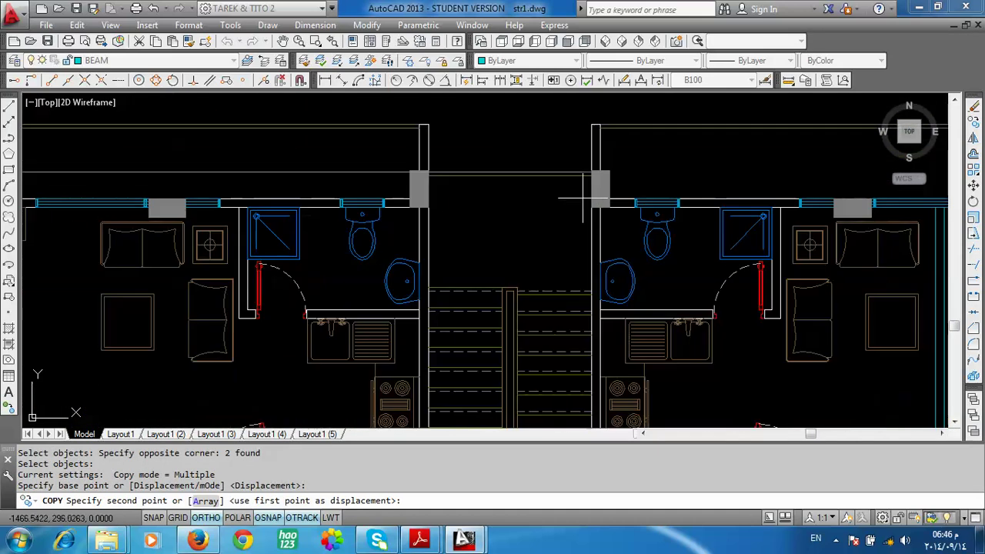
click(508, 172)
scroll(539, 175, down, 5)
key(Return)
Step: Check the fit across the apartment plan, then delete the two copied beam lines
scroll(551, 192, up, 5)
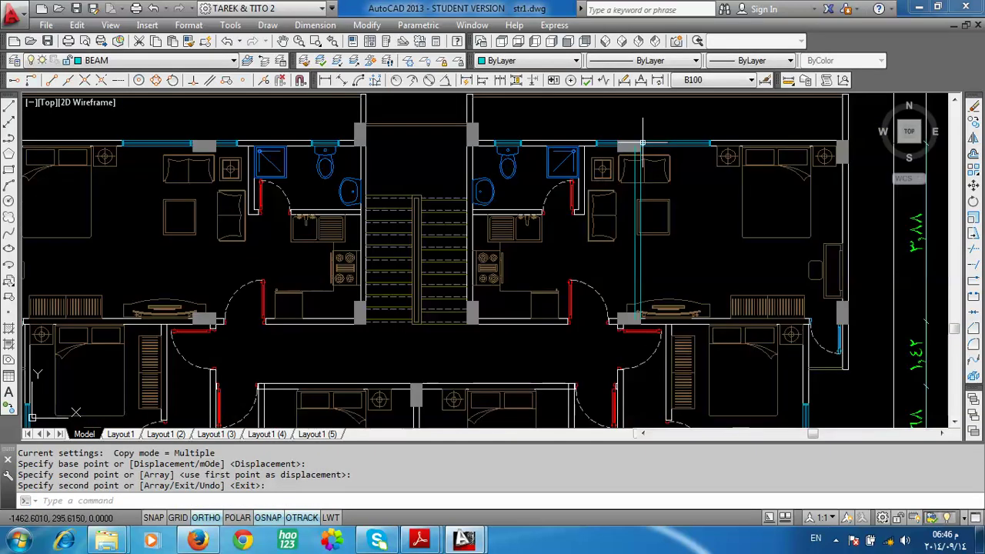
scroll(649, 189, up, 2)
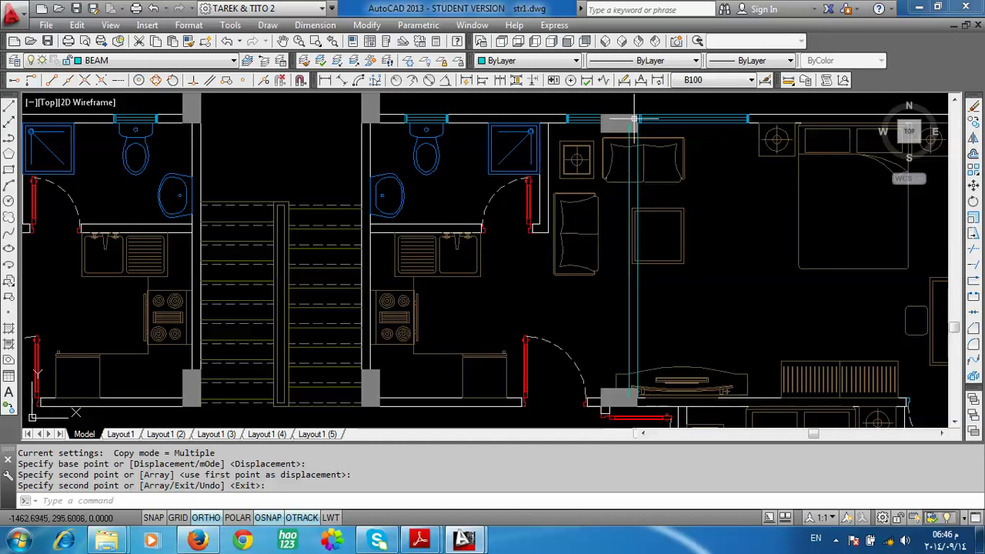
middle_drag(877, 207, 776, 209)
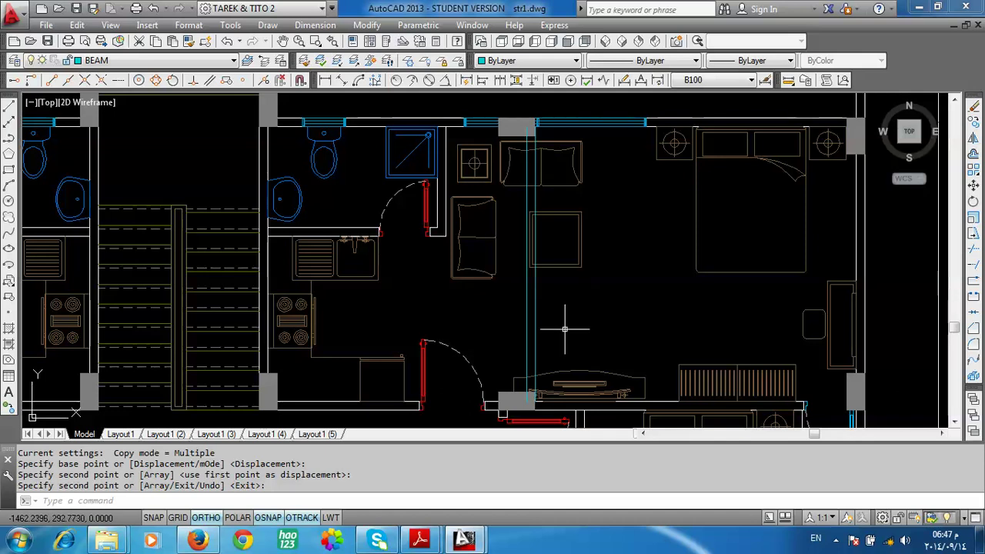
key(Escape)
click(567, 326)
click(512, 325)
key(Delete)
scroll(512, 326, down, 3)
scroll(741, 269, down, 5)
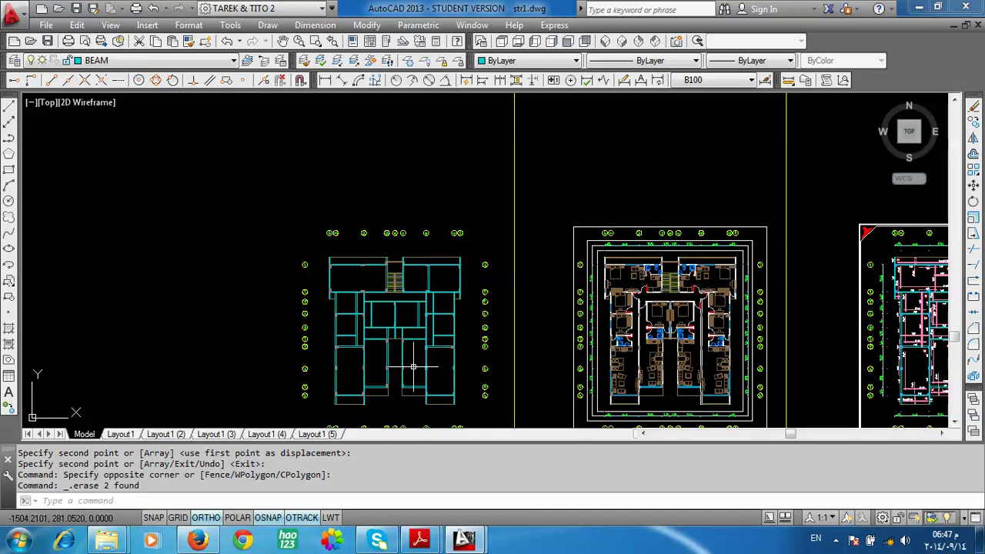
scroll(346, 257, up, 2)
scroll(390, 302, up, 2)
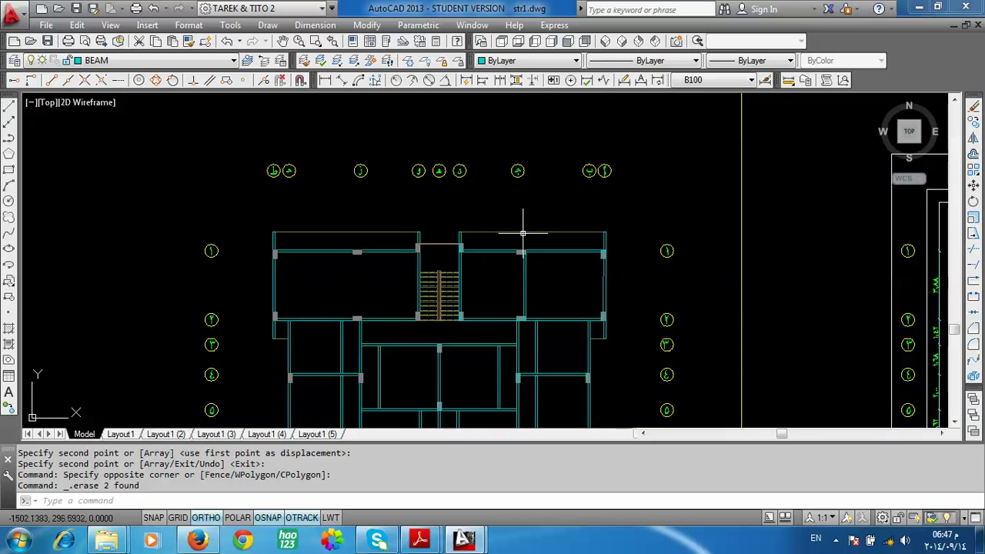
scroll(446, 347, down, 2)
middle_drag(493, 307, 526, 201)
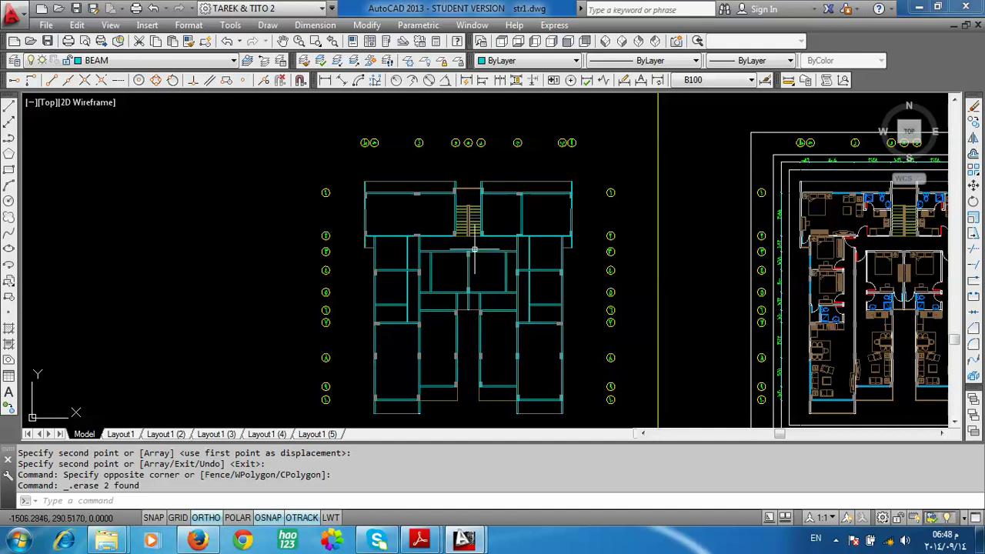
mouse_move(475, 249)
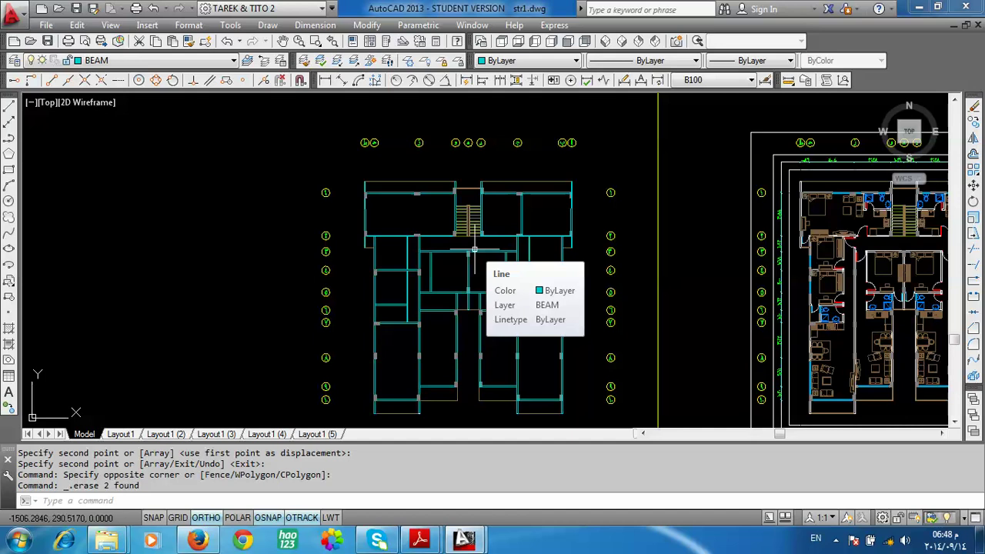
scroll(475, 250, up, 3)
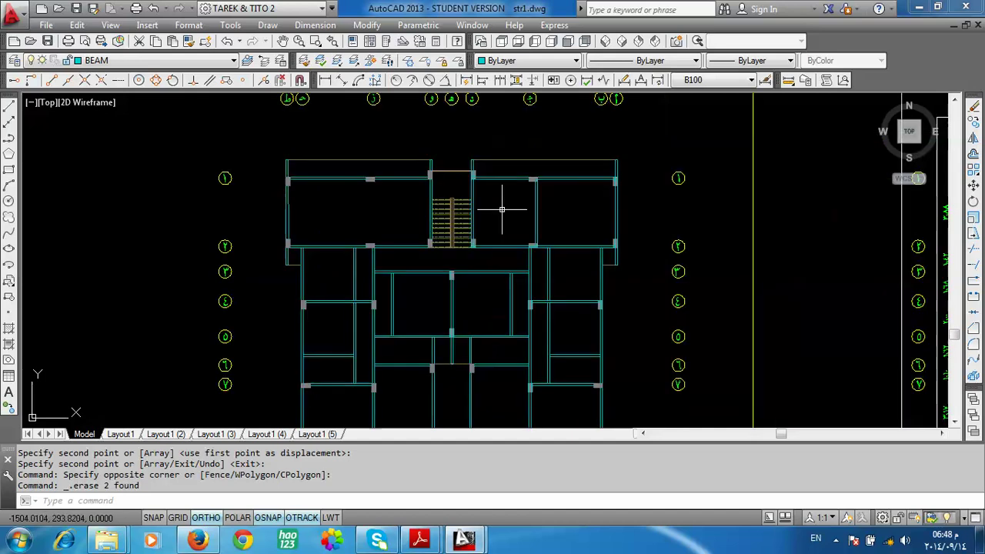
scroll(415, 212, up, 1)
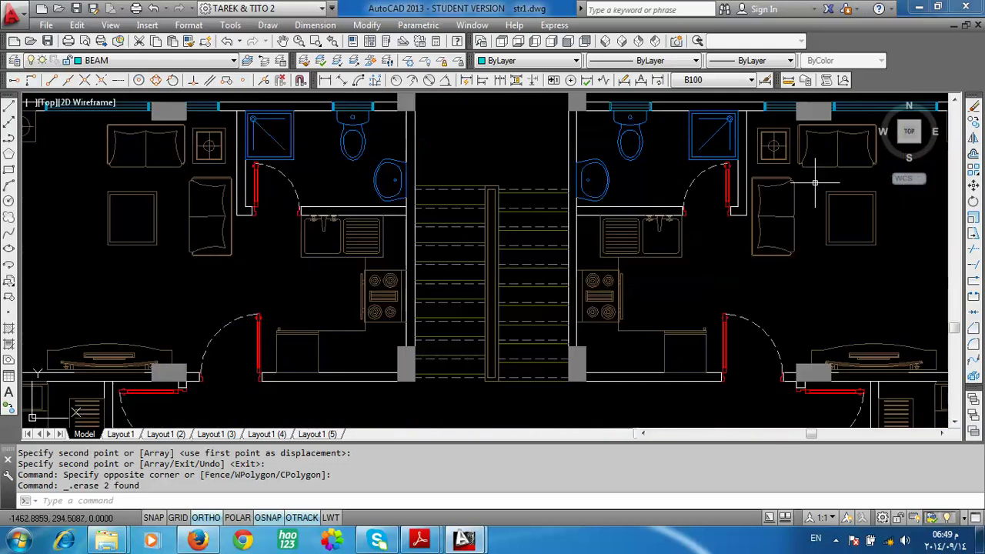
scroll(814, 182, down, 2)
middle_drag(728, 188, 584, 184)
scroll(723, 176, up, 2)
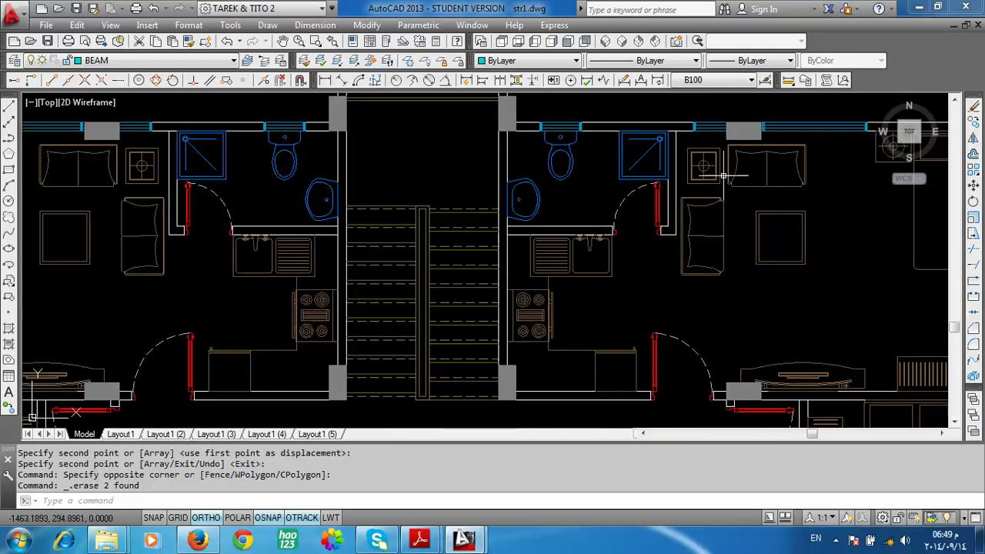
mouse_move(651, 238)
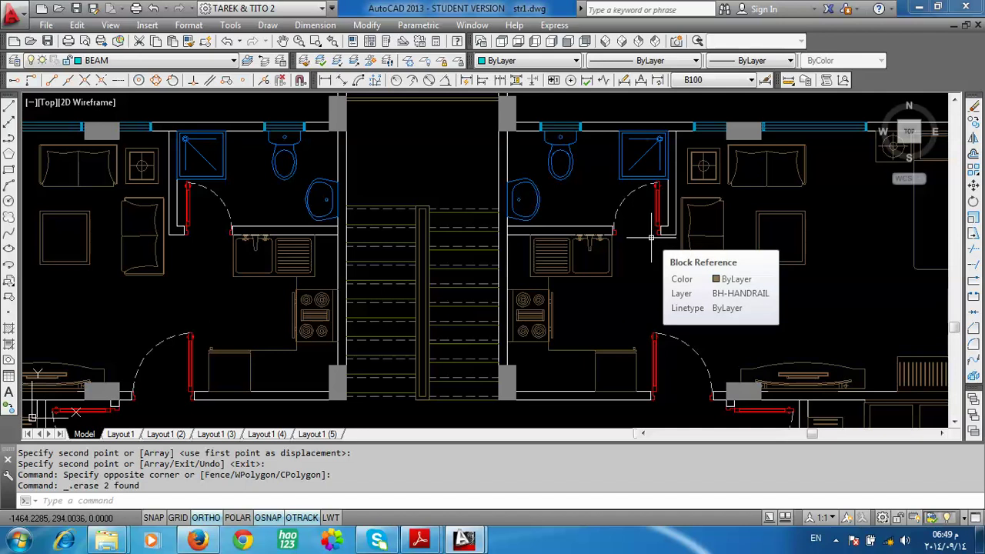
scroll(651, 238, down, 1)
scroll(531, 223, down, 2)
scroll(319, 269, up, 2)
mouse_move(289, 249)
middle_down()
mouse_move(322, 255)
mouse_move(502, 219)
middle_up()
scroll(502, 219, up, 1)
scroll(524, 246, up, 1)
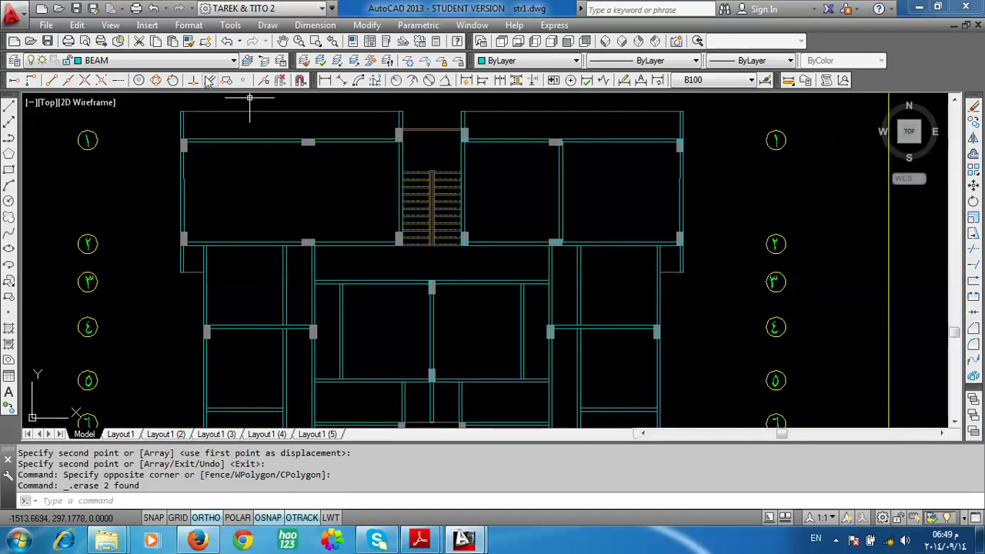
Step: Make REINFT the current layer and draw a vertical bar in the upper-left slab
click(174, 68)
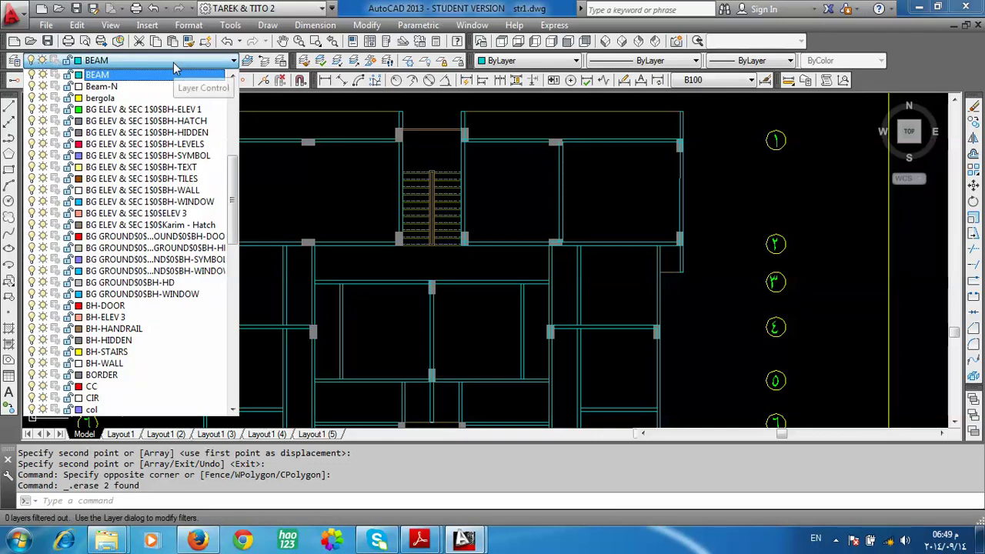
key(r)
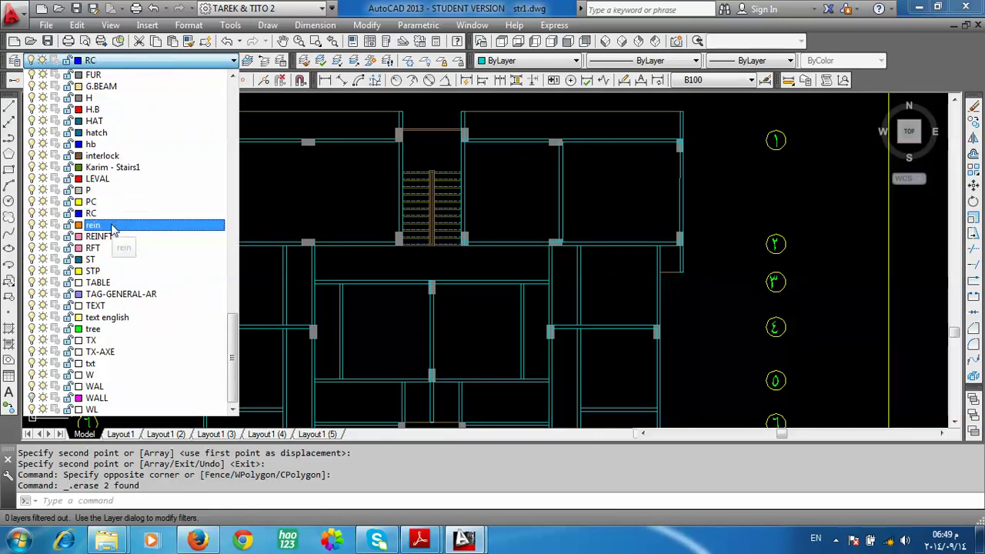
click(108, 237)
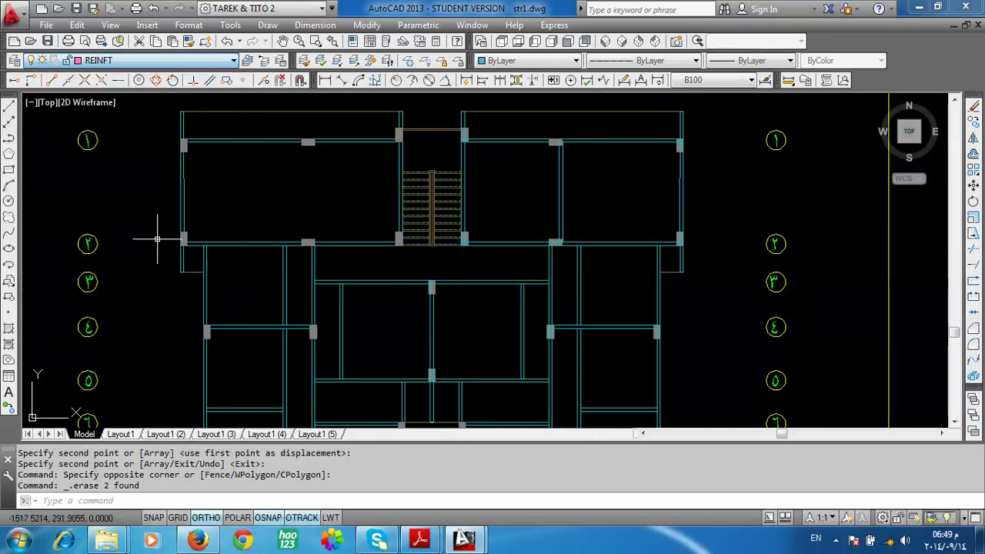
click(9, 108)
scroll(576, 214, up, 2)
scroll(626, 161, down, 3)
scroll(472, 213, up, 1)
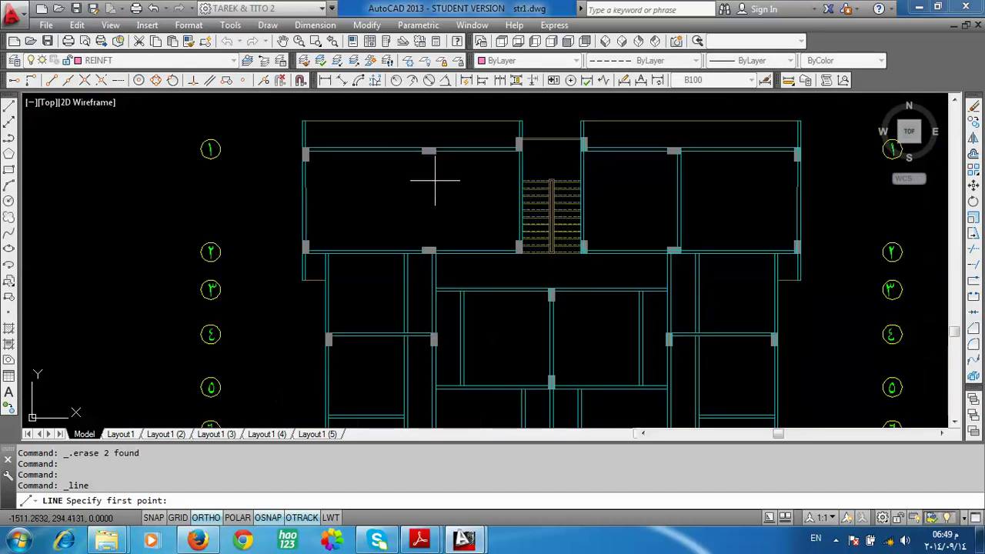
scroll(463, 195, up, 2)
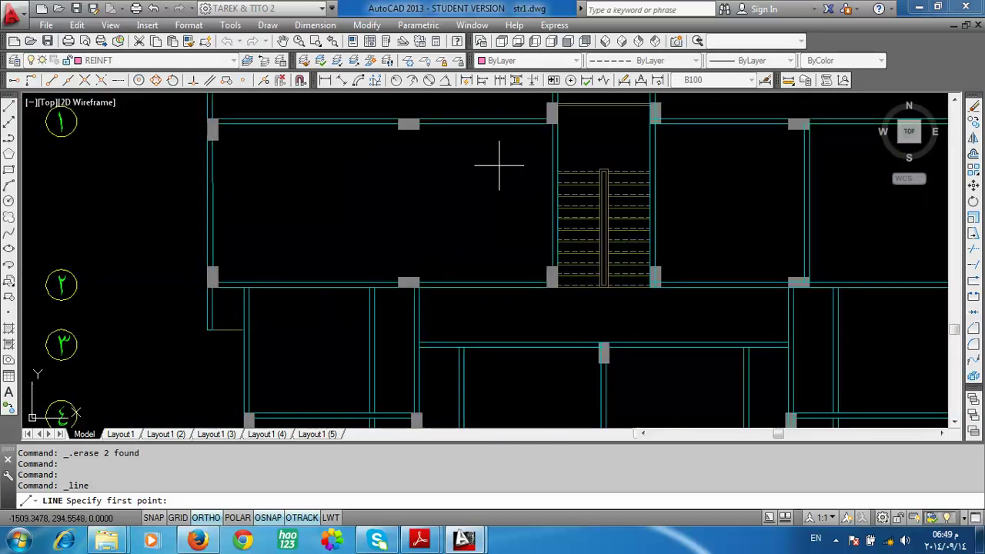
click(528, 137)
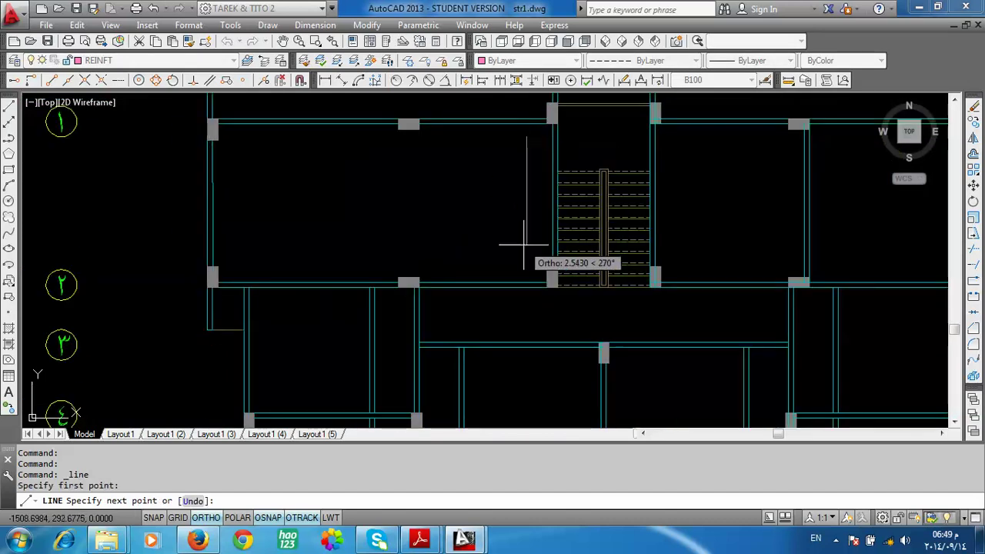
key(Escape)
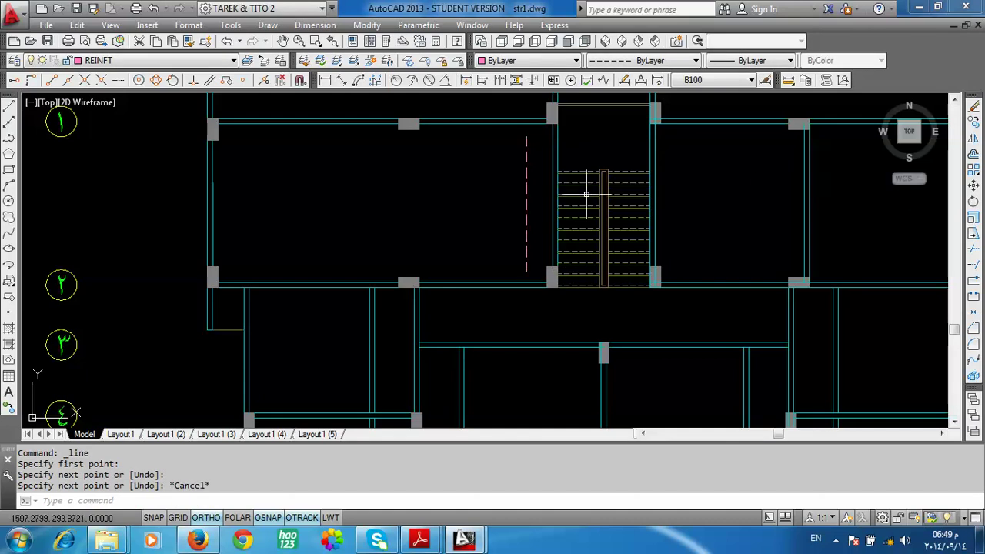
Step: Switch to the RFT layer and draw a short temporary line left of the plan
click(162, 62)
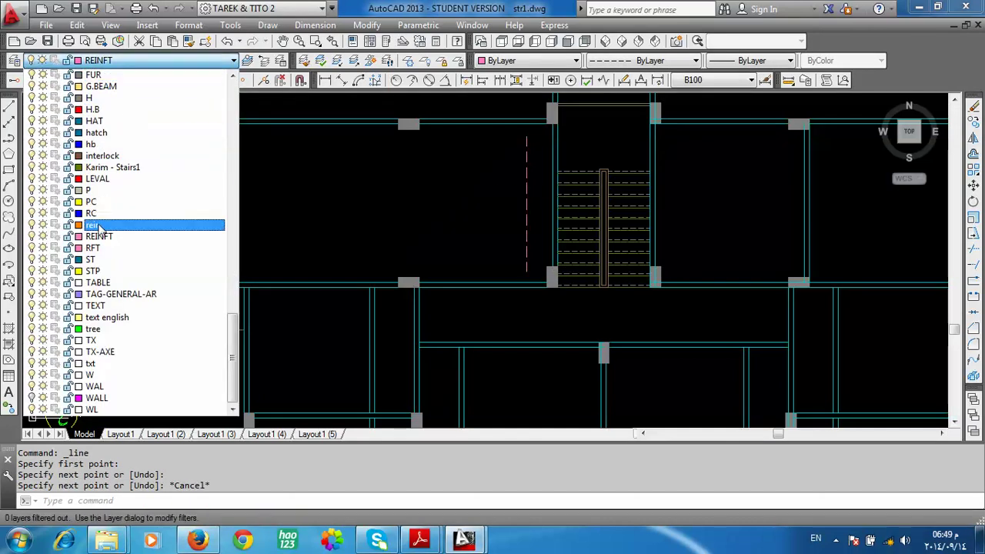
click(103, 250)
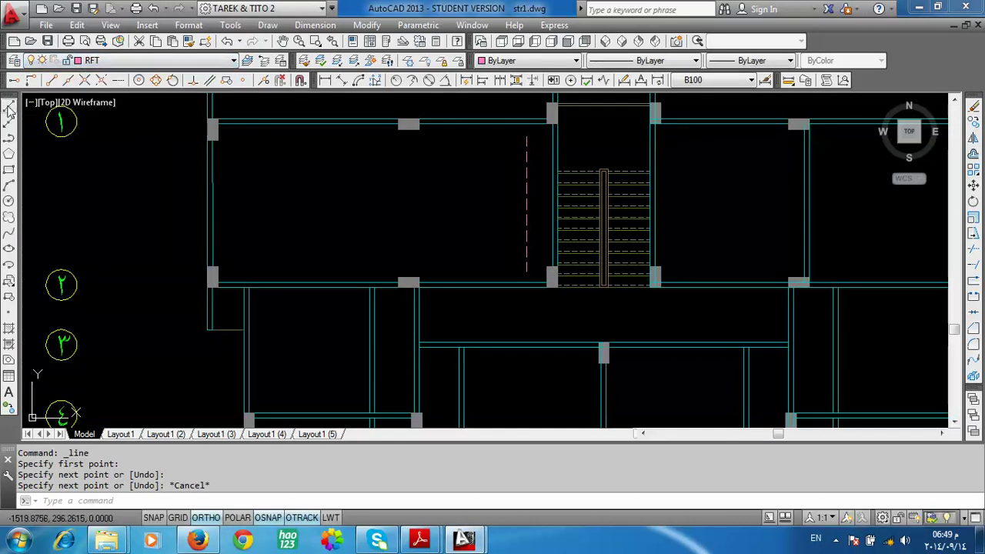
click(9, 109)
click(165, 149)
click(163, 210)
key(Escape)
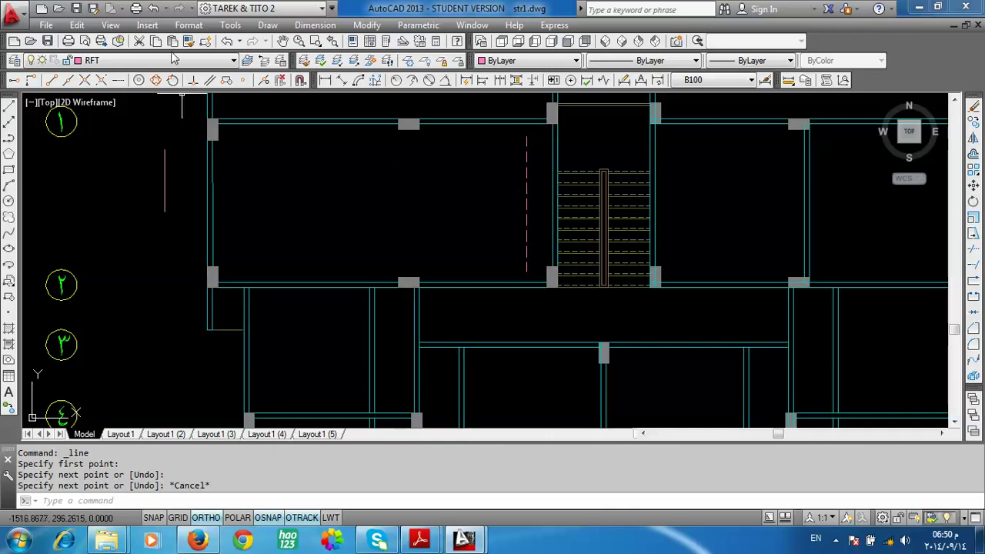
Step: Match the slab bar to the temporary line's RFT properties, then delete the temporary line
click(190, 41)
click(167, 160)
click(165, 163)
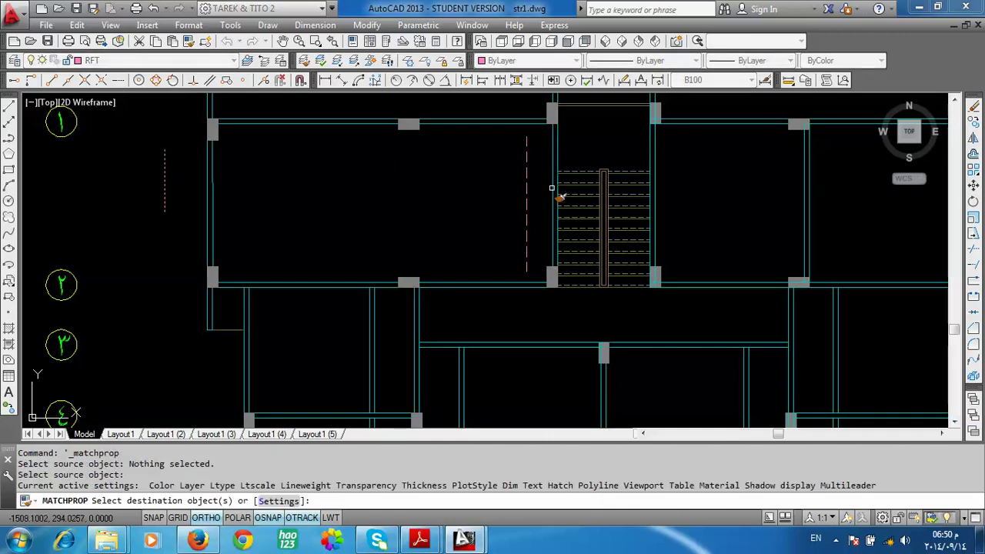
click(530, 214)
click(165, 159)
key(Escape)
click(150, 178)
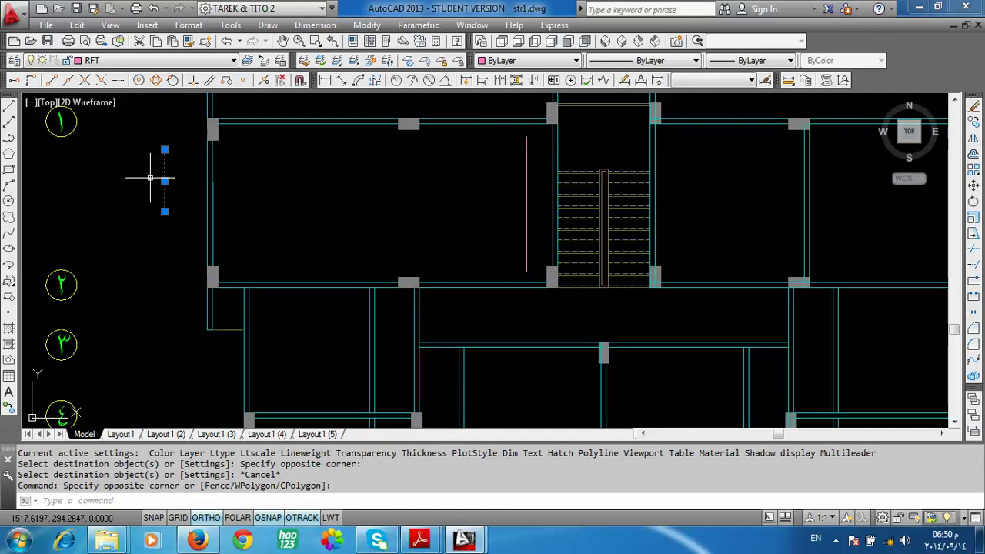
key(Delete)
Step: Offset the slab bar 0.08 to create a parallel bar beside it
click(973, 155)
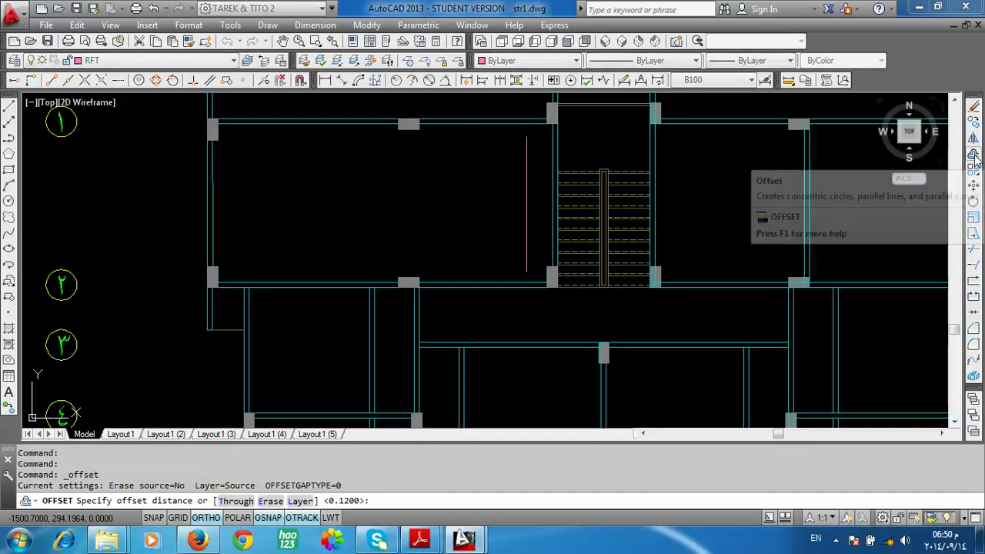
text( 0.08)
key(Return)
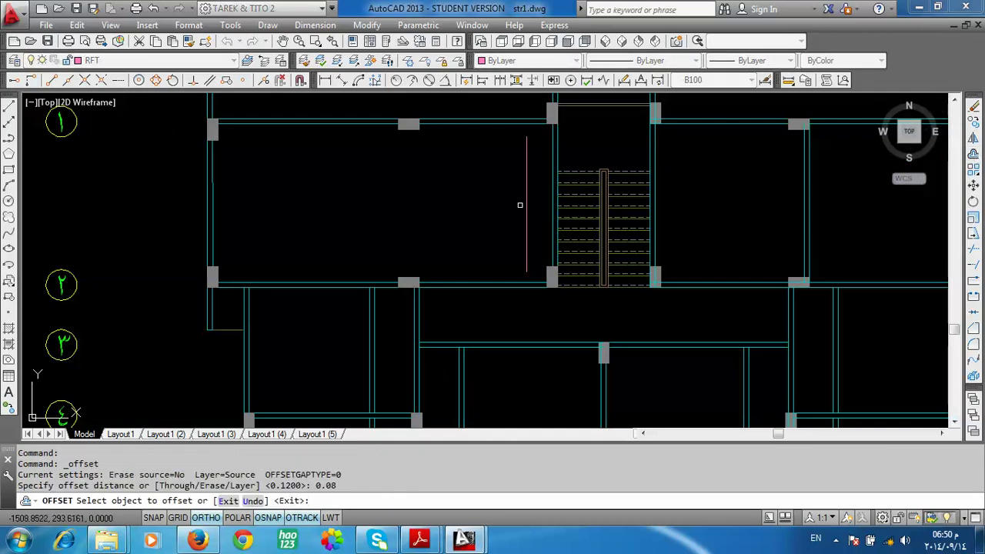
click(525, 201)
click(462, 200)
key(Escape)
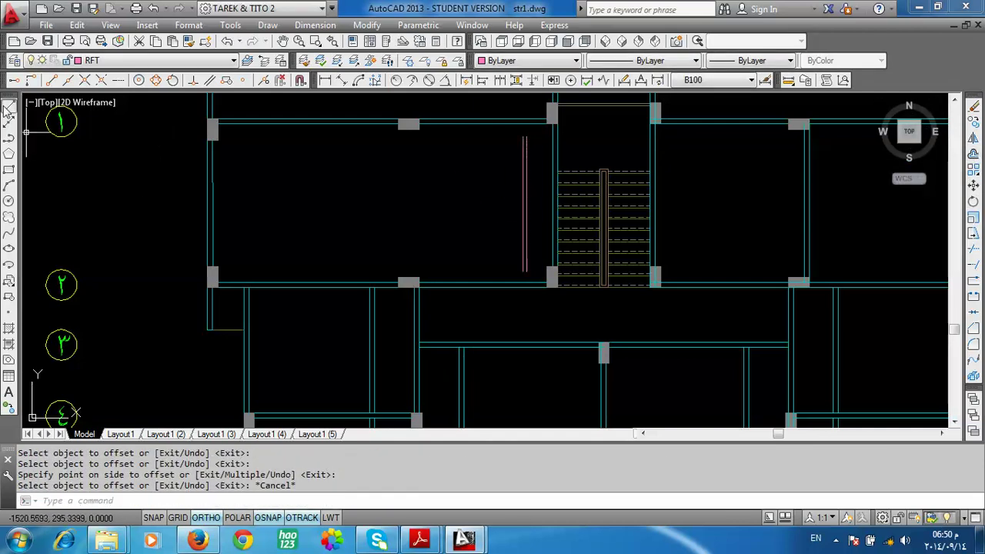
Step: Draw a horizontal reinforcement bar across the top-left slab beside the stair
click(8, 108)
scroll(521, 257, up, 3)
click(594, 254)
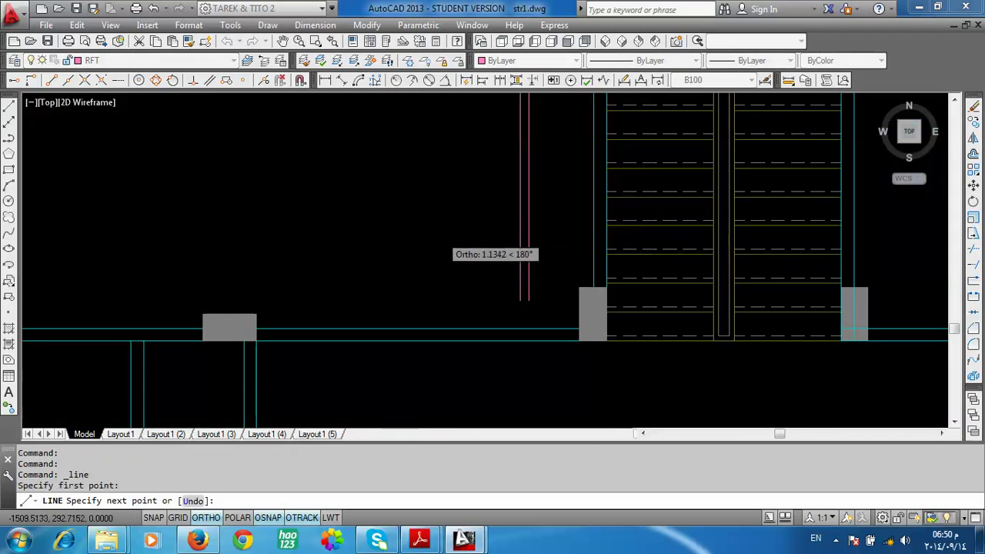
scroll(443, 246, down, 3)
key(Escape)
key(Return)
scroll(481, 234, up, 3)
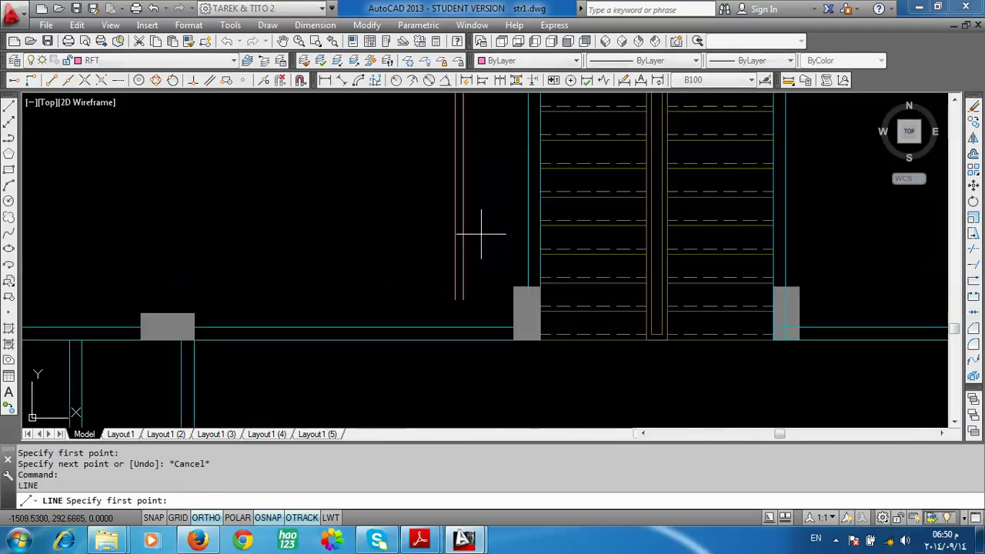
click(506, 242)
scroll(354, 258, down, 5)
scroll(254, 258, up, 2)
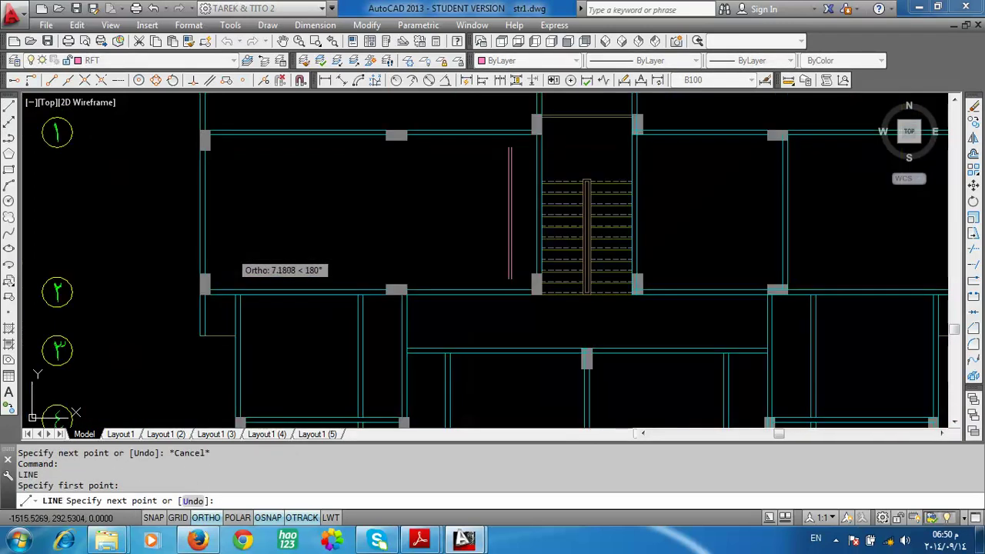
click(230, 258)
scroll(438, 224, down, 4)
key(Escape)
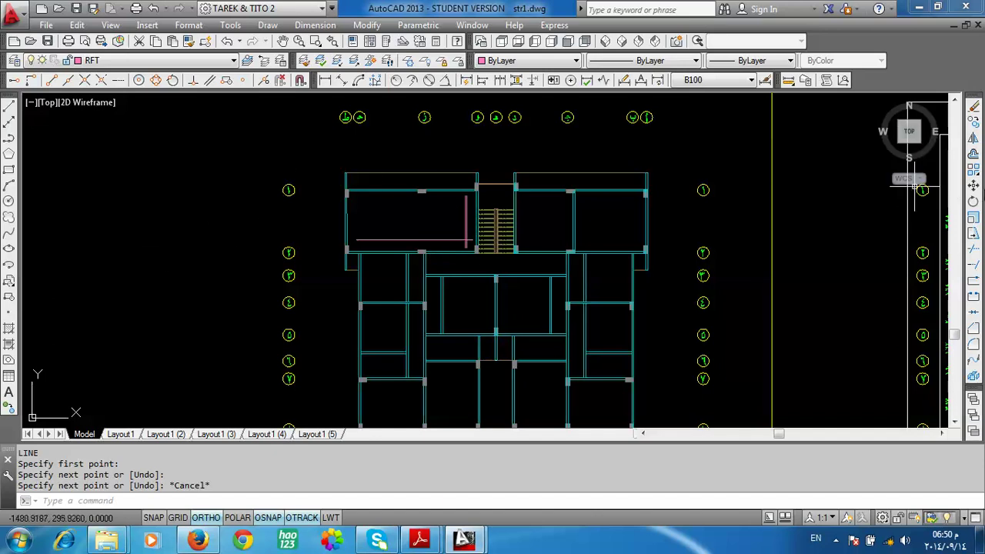
click(974, 123)
scroll(487, 338, down, 3)
scroll(486, 338, up, 1)
Step: Copy the rebar note from the detailed sheet, picking its base point
scroll(487, 338, up, 2)
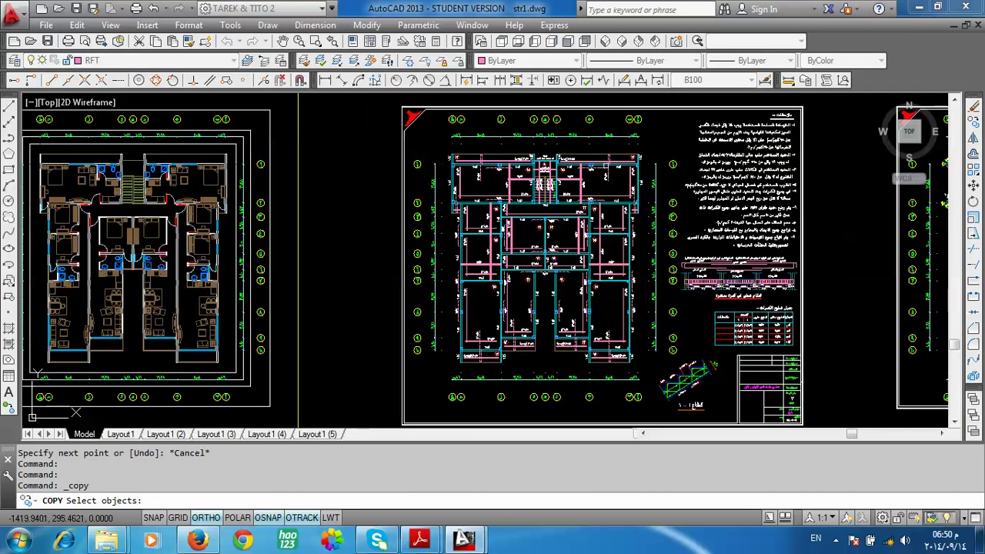
scroll(487, 338, up, 2)
scroll(292, 389, up, 4)
drag(491, 269, 415, 308)
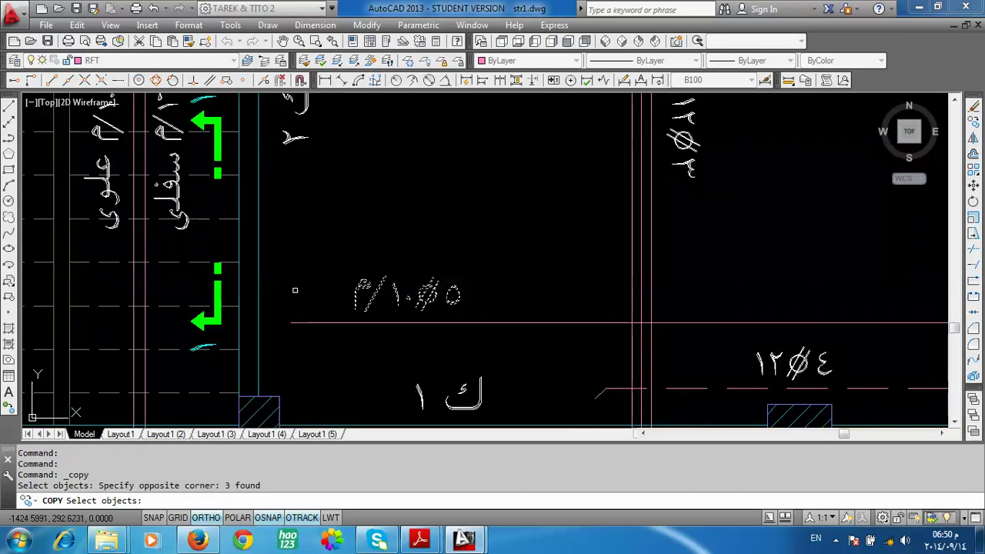
key(Return)
click(415, 284)
Step: Place the copied rebar note near the vertical bar in the top-left slab
scroll(758, 287, down, 5)
scroll(286, 331, up, 4)
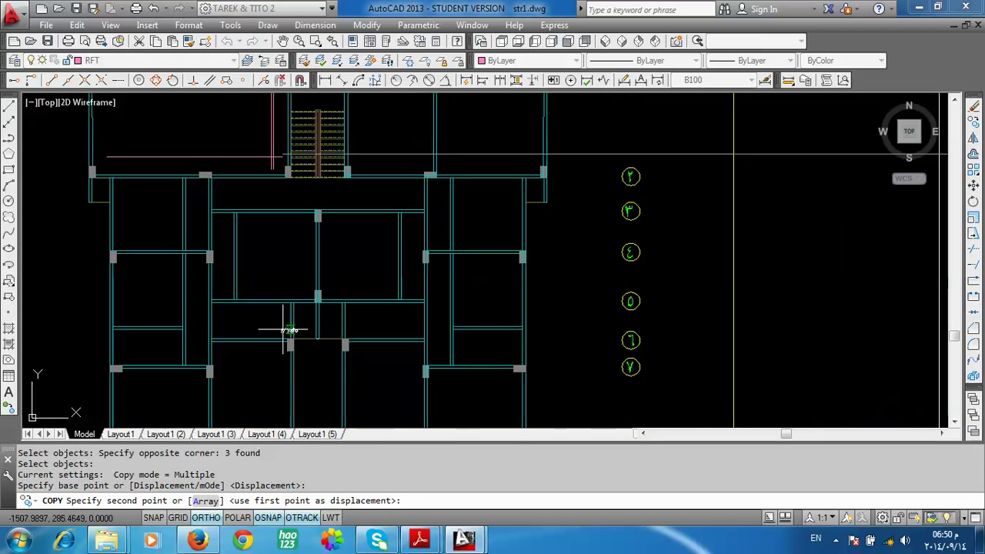
scroll(286, 331, up, 2)
middle_drag(165, 159, 448, 377)
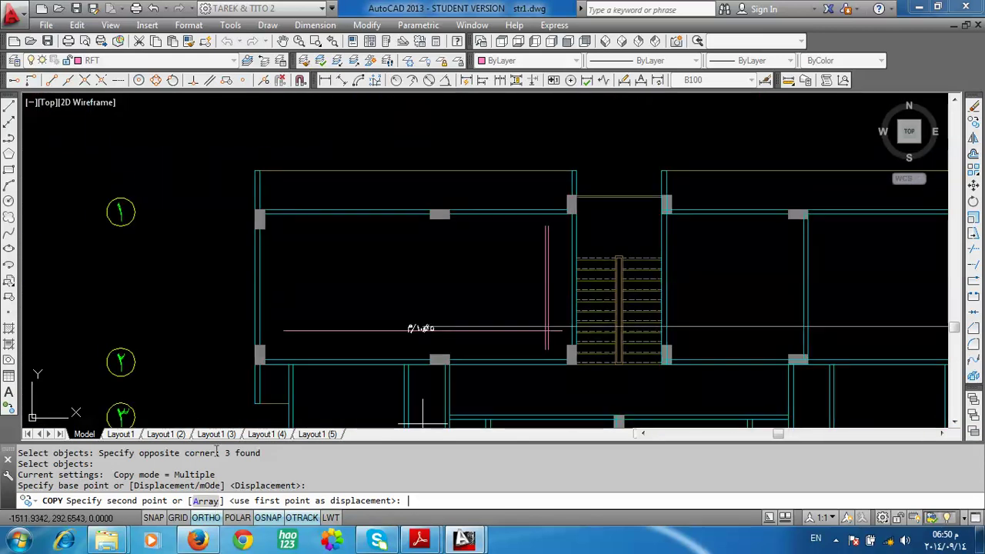
scroll(297, 330, up, 3)
scroll(297, 330, up, 2)
click(229, 518)
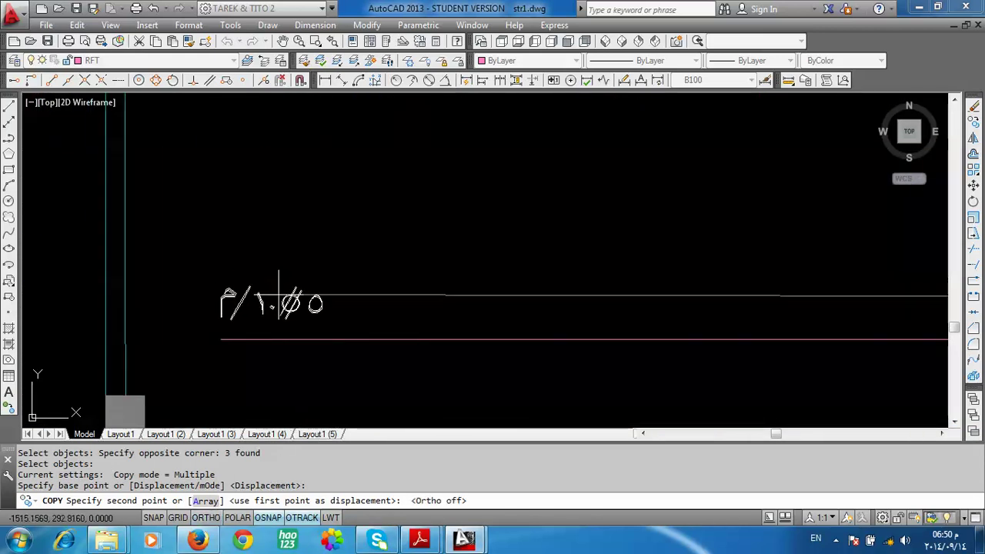
scroll(331, 264, down, 3)
scroll(330, 264, down, 2)
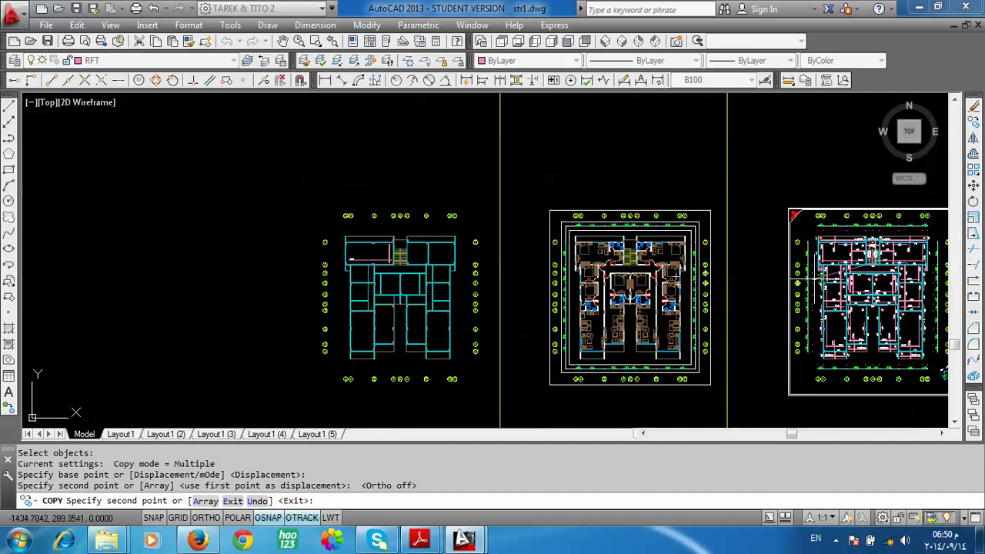
scroll(769, 277, up, 2)
middle_drag(909, 254, 785, 254)
scroll(745, 289, down, 2)
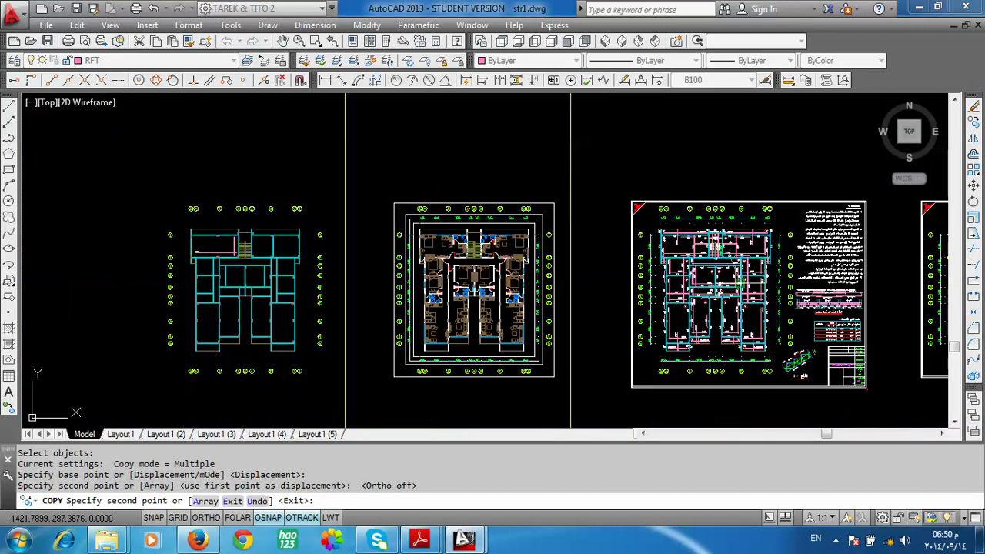
scroll(126, 286, up, 2)
scroll(495, 213, up, 2)
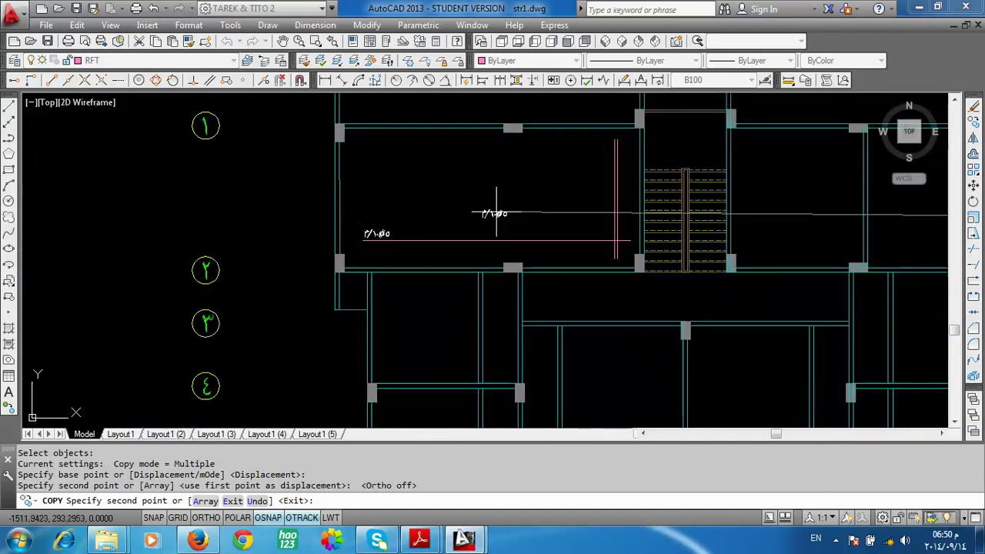
scroll(535, 203, up, 1)
middle_drag(592, 189, 528, 234)
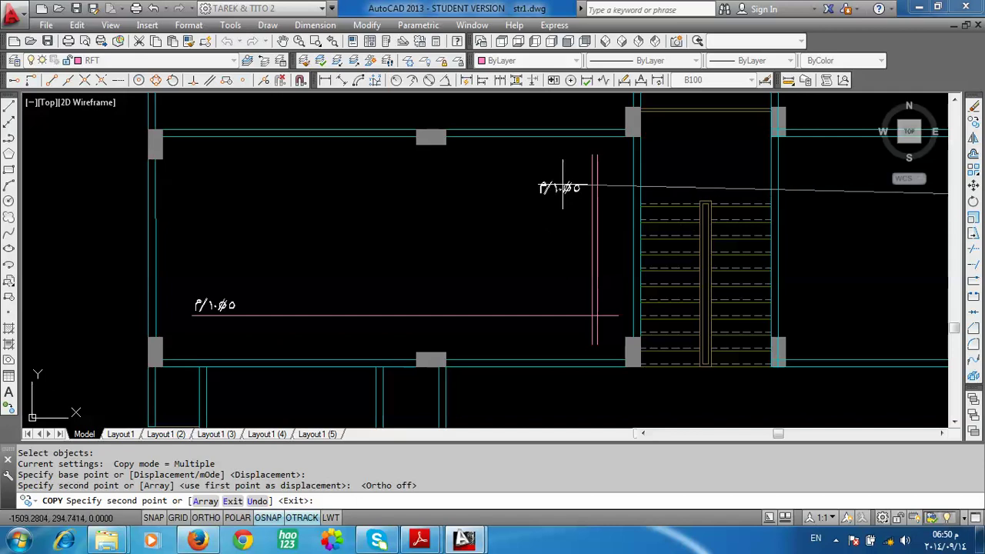
click(562, 181)
scroll(562, 181, up, 2)
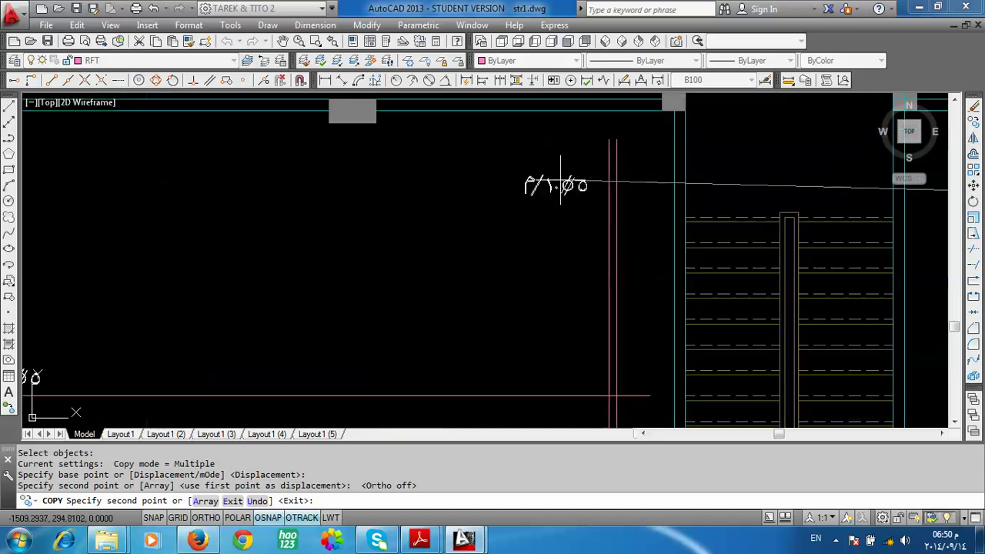
Step: Rotate the copied rebar note 90° so it stands upright
click(973, 202)
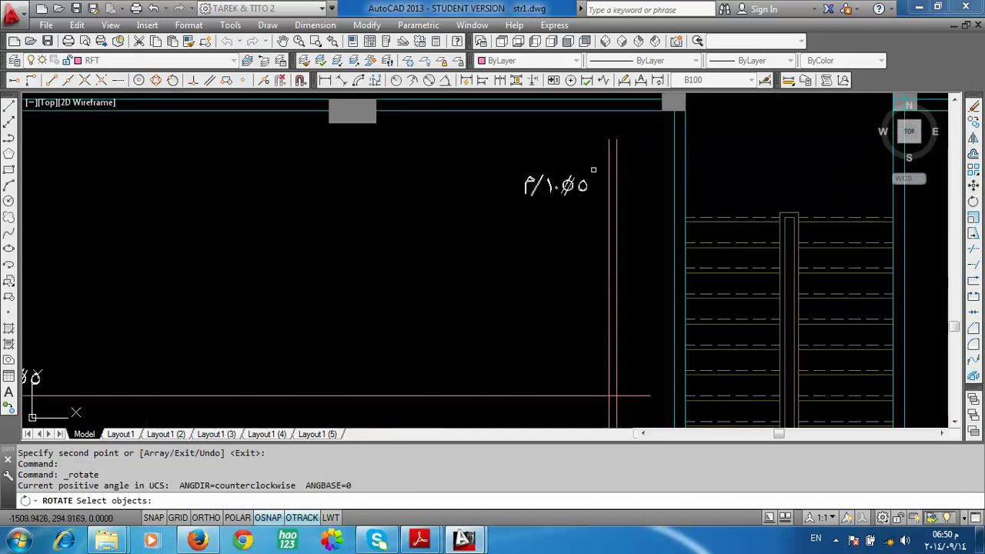
drag(593, 170, 520, 219)
key(Return)
key(F8)
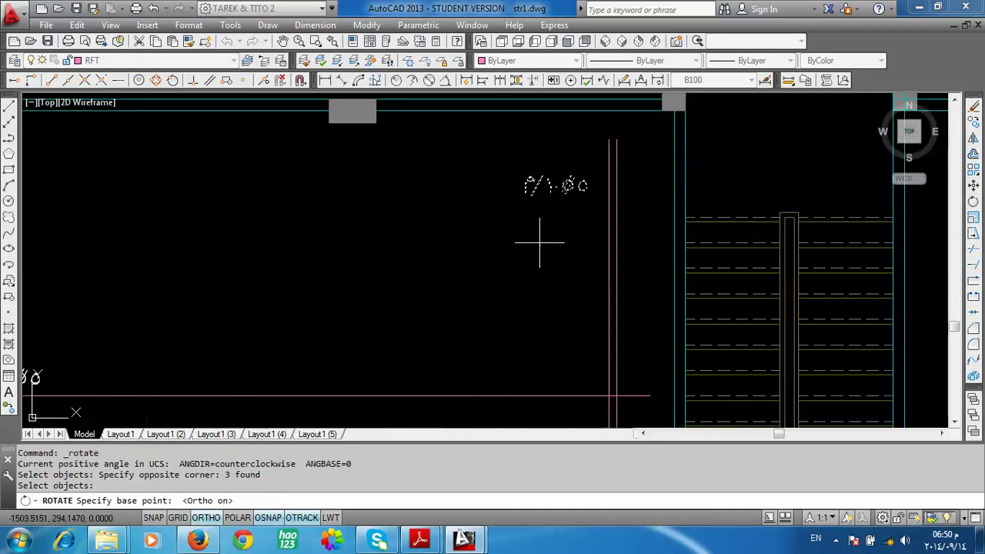
click(557, 184)
click(577, 115)
click(529, 271)
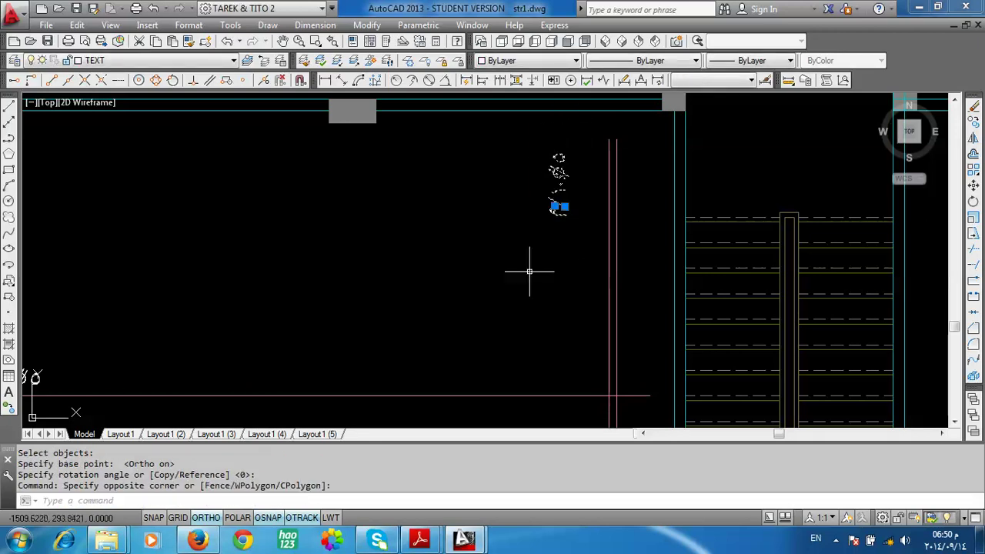
Step: Move the upright rebar note to sit beside the vertical bar
click(973, 185)
click(184, 518)
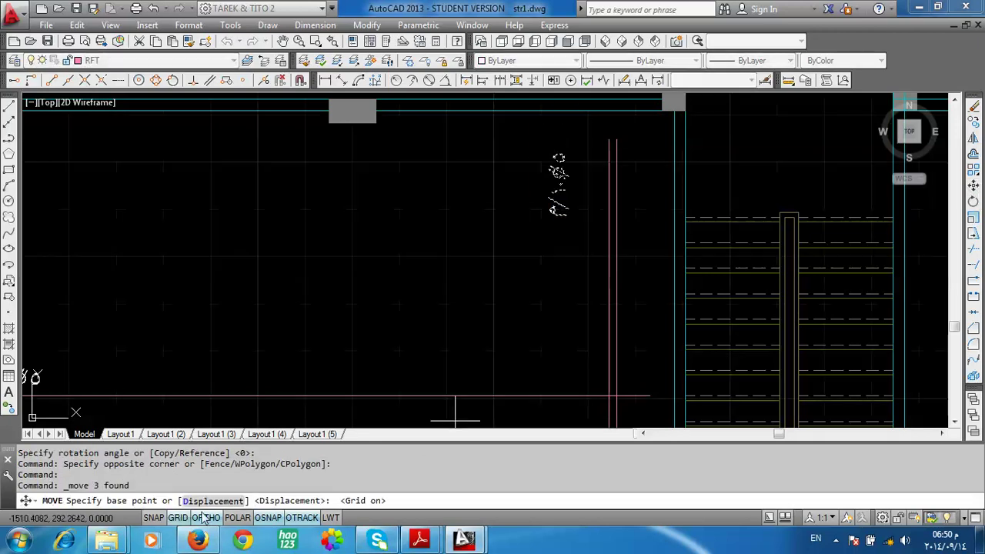
click(178, 518)
click(206, 518)
click(535, 225)
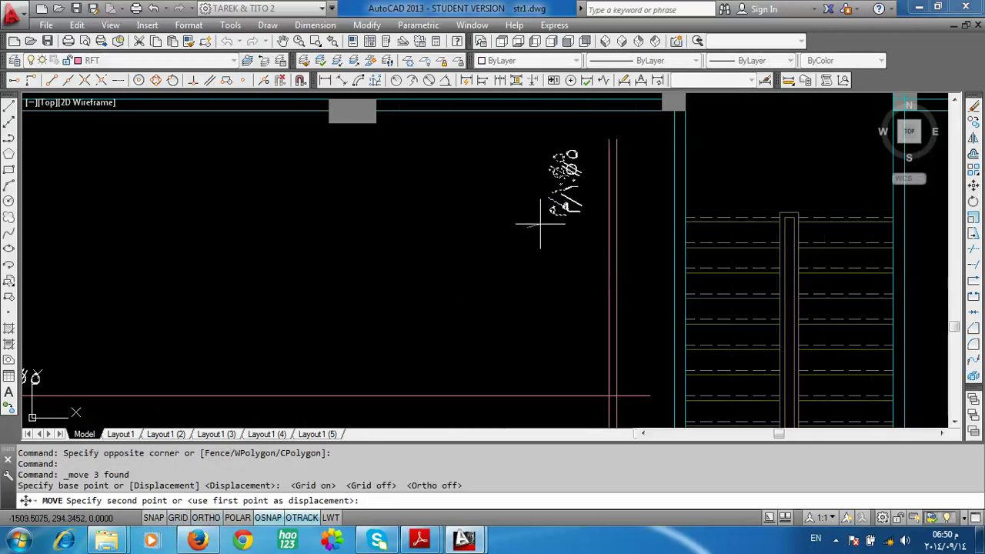
click(554, 225)
scroll(688, 214, down, 3)
scroll(501, 225, down, 3)
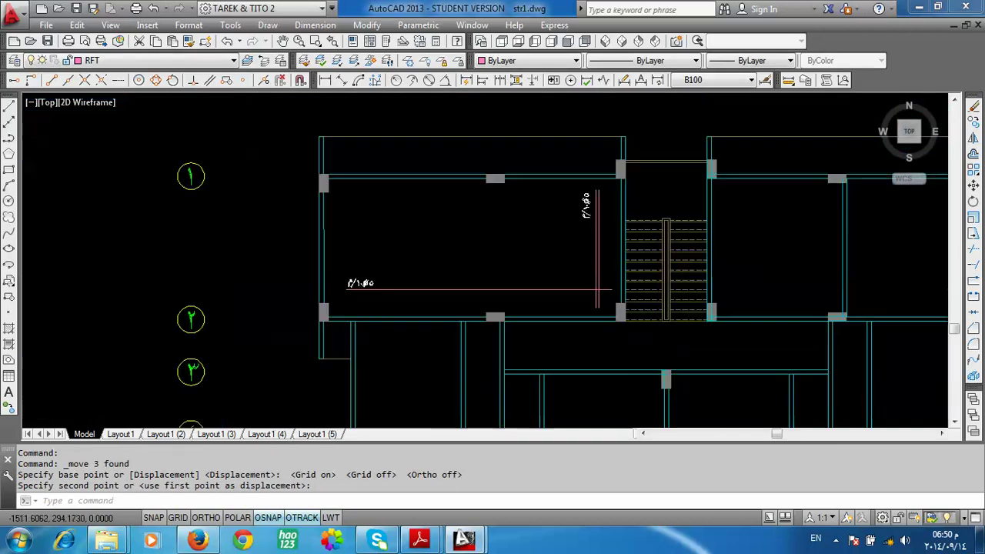
scroll(500, 225, down, 2)
scroll(540, 161, up, 1)
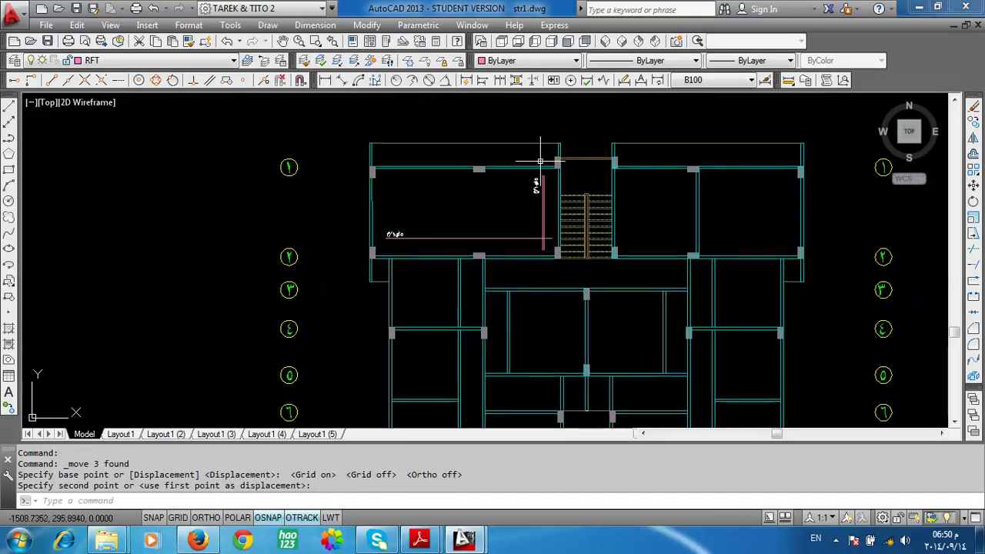
scroll(541, 161, down, 3)
scroll(497, 231, up, 3)
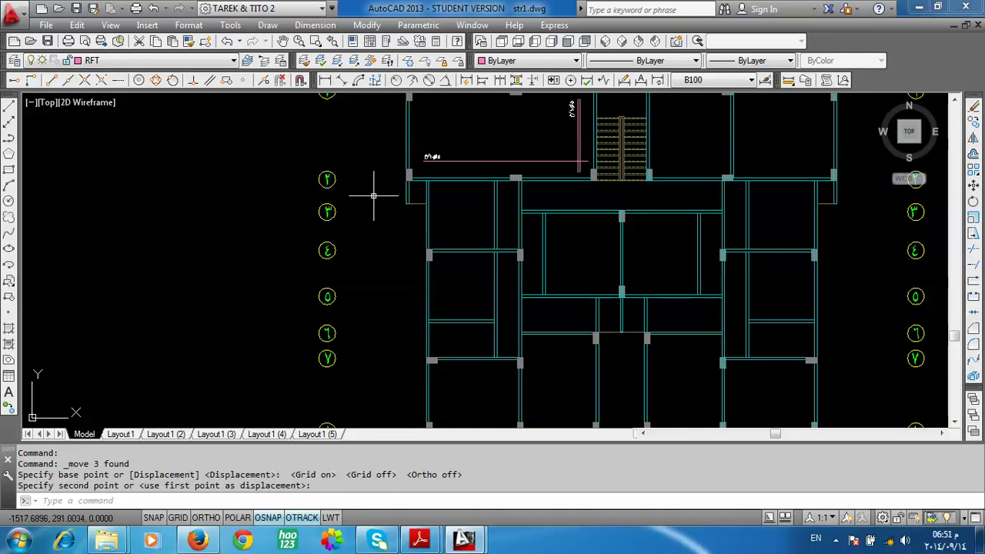
scroll(373, 195, down, 4)
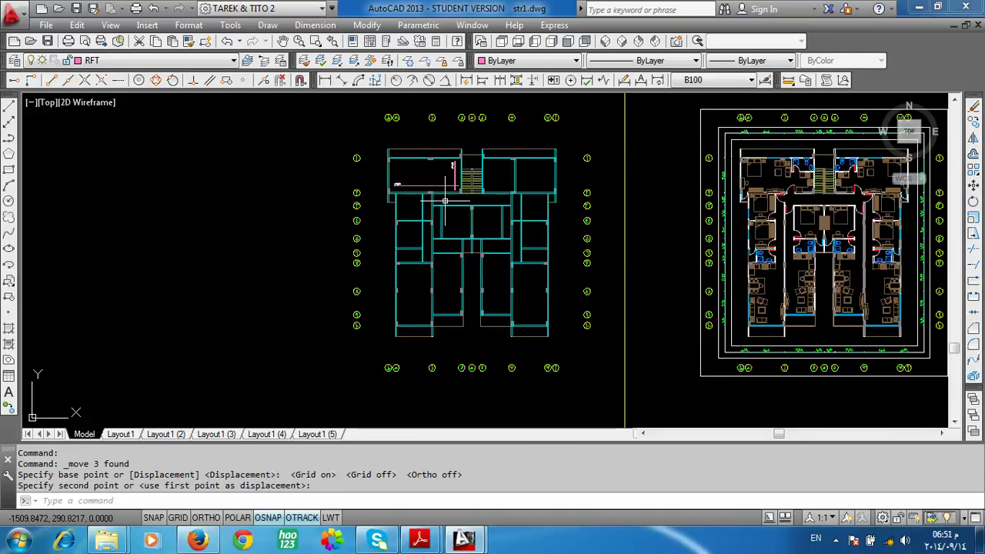
scroll(443, 184, up, 2)
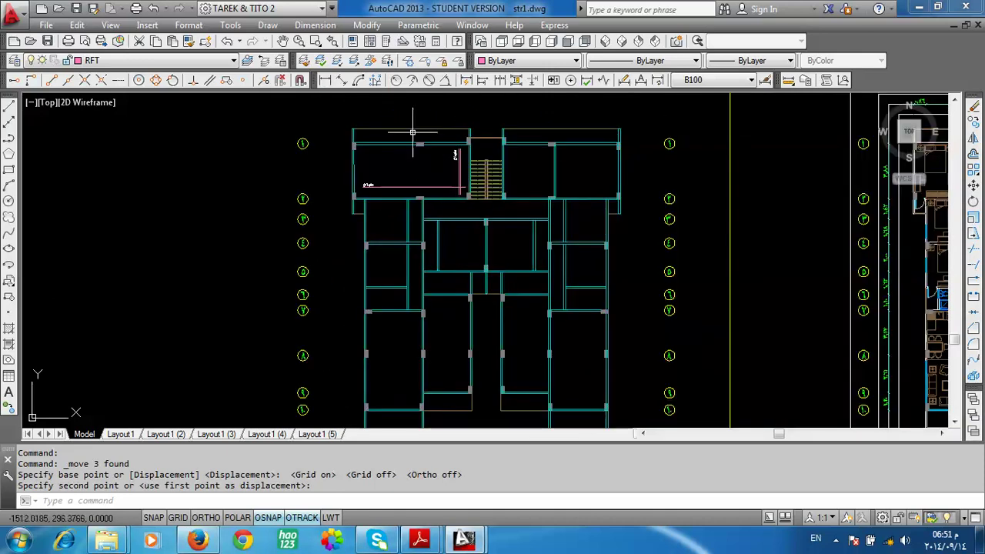
scroll(408, 131, up, 4)
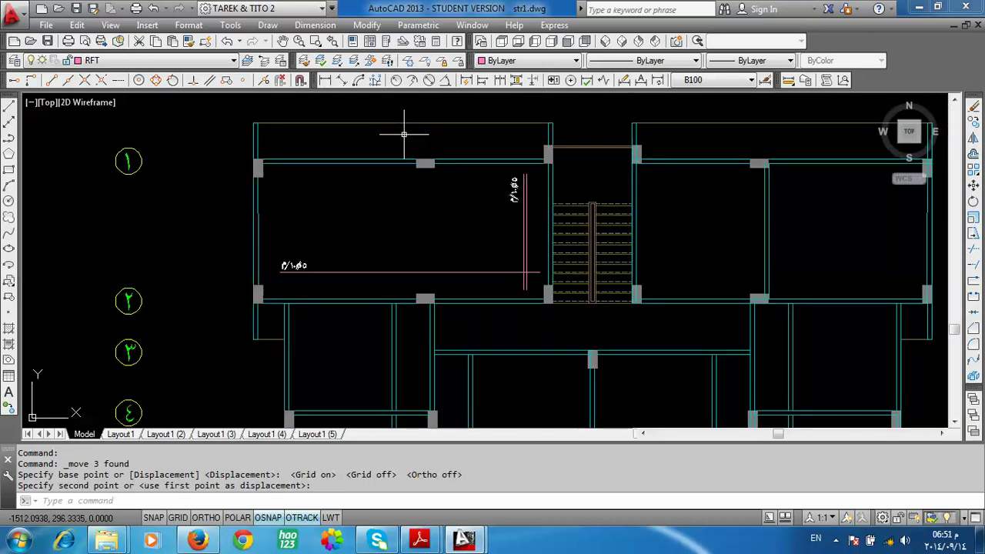
Step: Draw a bent bar from the upper beam with a 0.15 hook leg
click(8, 109)
scroll(374, 131, up, 3)
scroll(385, 226, up, 2)
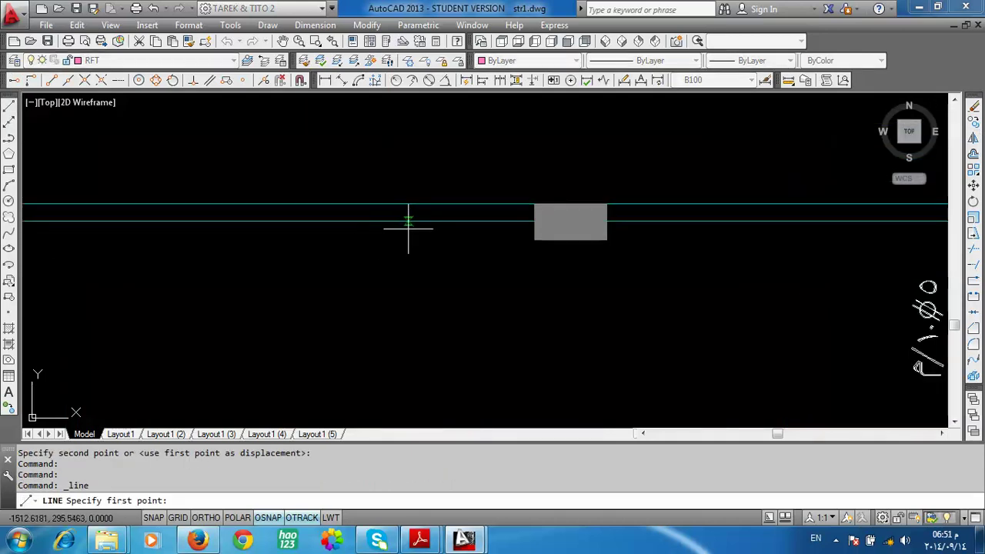
click(408, 223)
scroll(406, 196, down, 2)
click(206, 518)
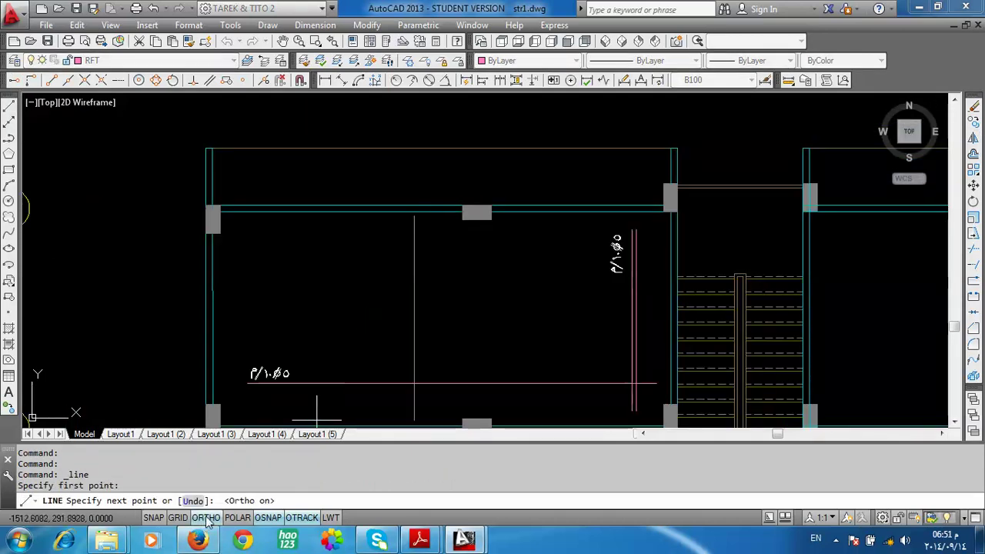
scroll(443, 177, up, 4)
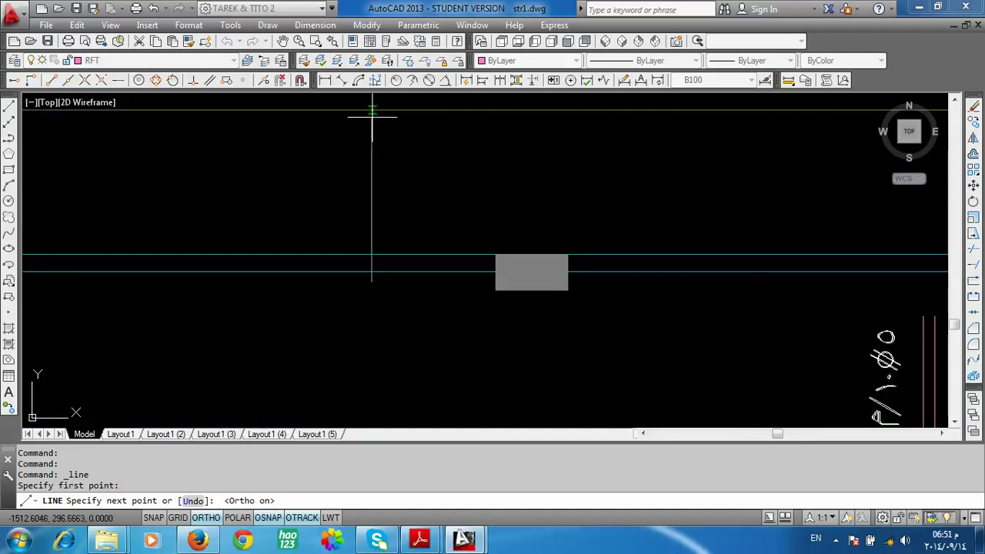
click(373, 119)
text(0.15)
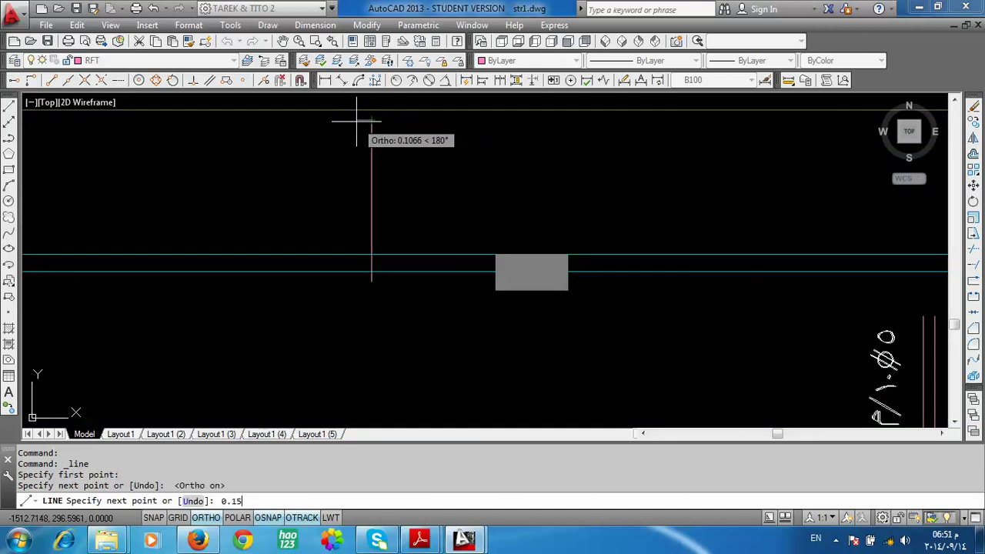
key(Return)
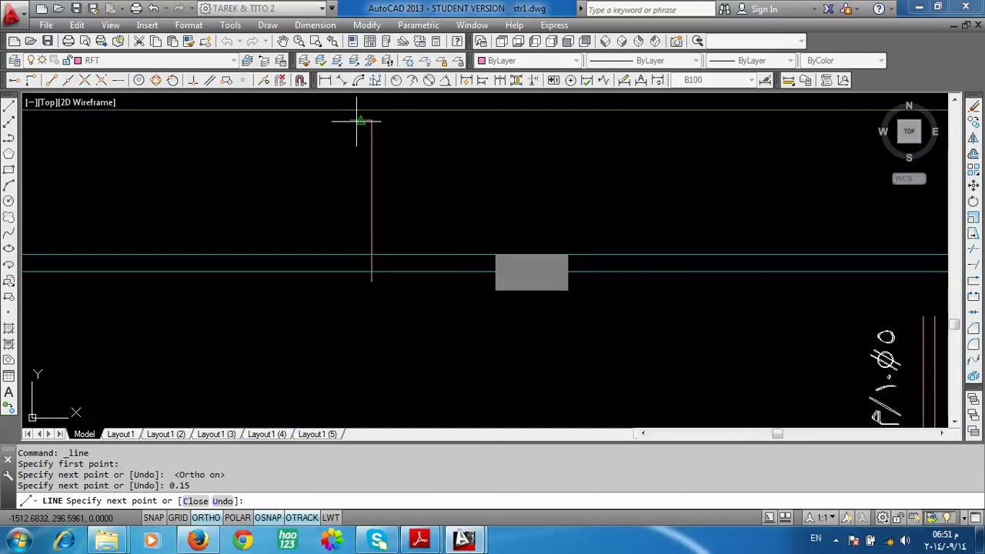
scroll(376, 140, down, 4)
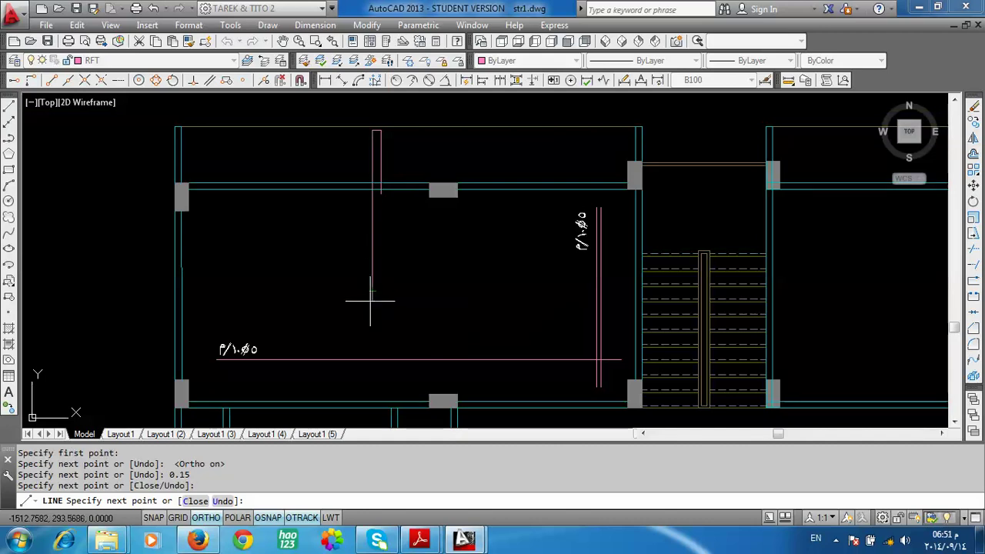
key(Return)
scroll(373, 177, up, 2)
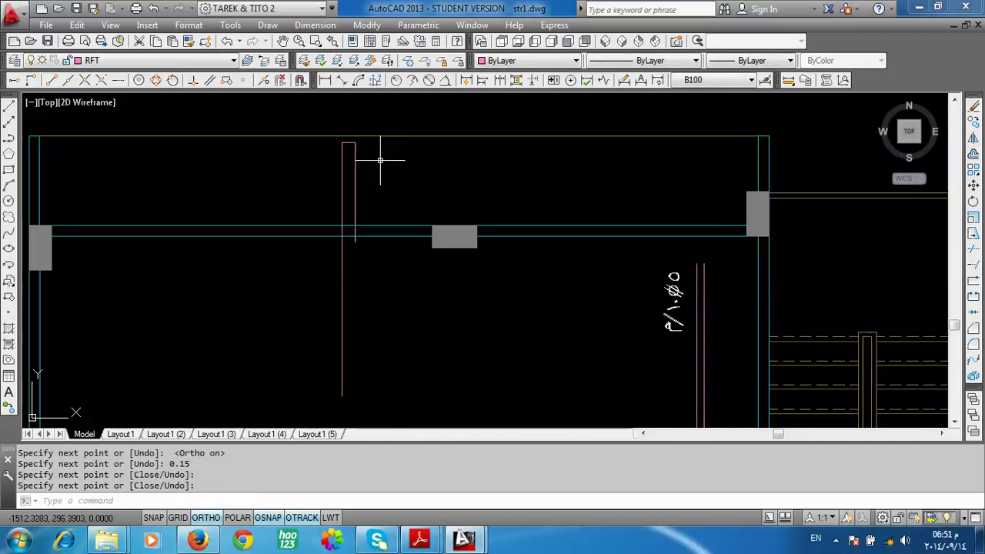
Step: Draw a horizontal bar across the slab and offset a parallel copy 0.08 below it
click(8, 105)
click(64, 165)
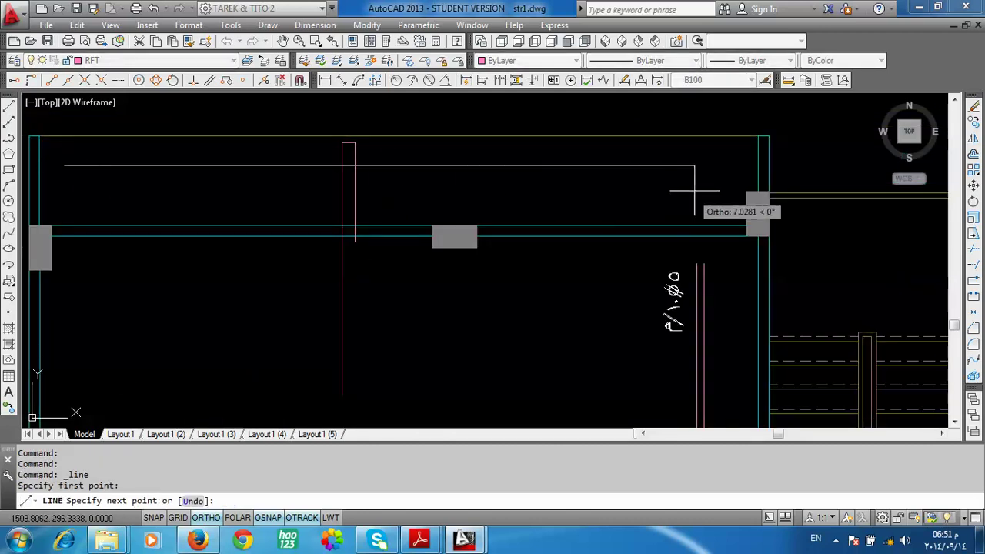
click(735, 165)
click(973, 153)
key(Return)
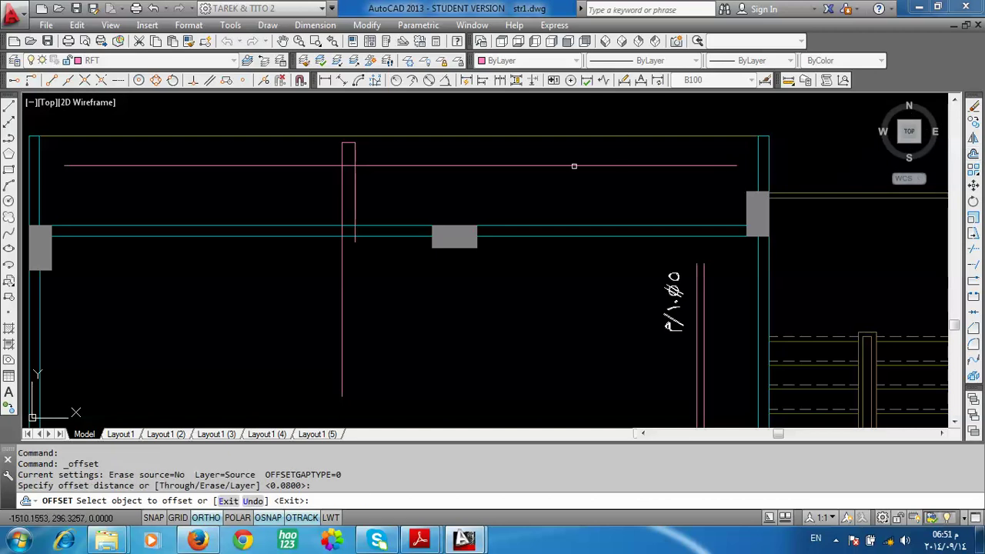
click(572, 165)
click(568, 205)
key(Return)
Step: Window-select both horizontal bar lines and start moving them from a base point
click(524, 167)
click(520, 190)
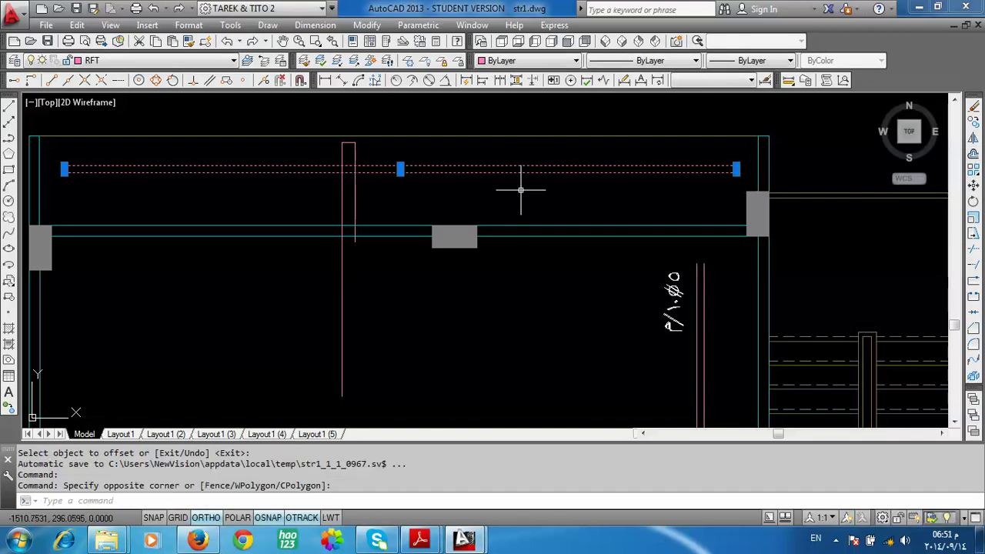
click(972, 185)
click(567, 177)
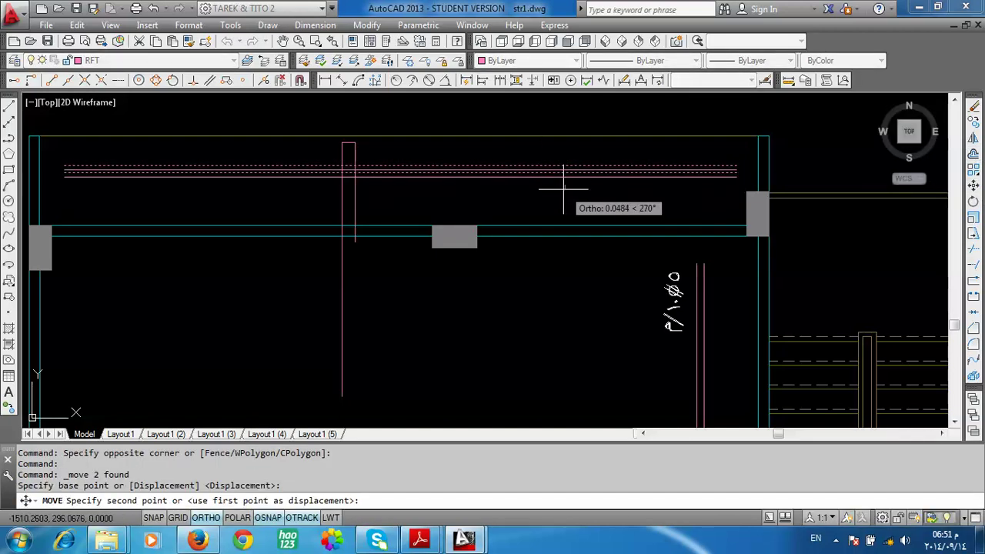
scroll(381, 215, down, 6)
scroll(381, 215, down, 2)
middle_drag(885, 216, 461, 212)
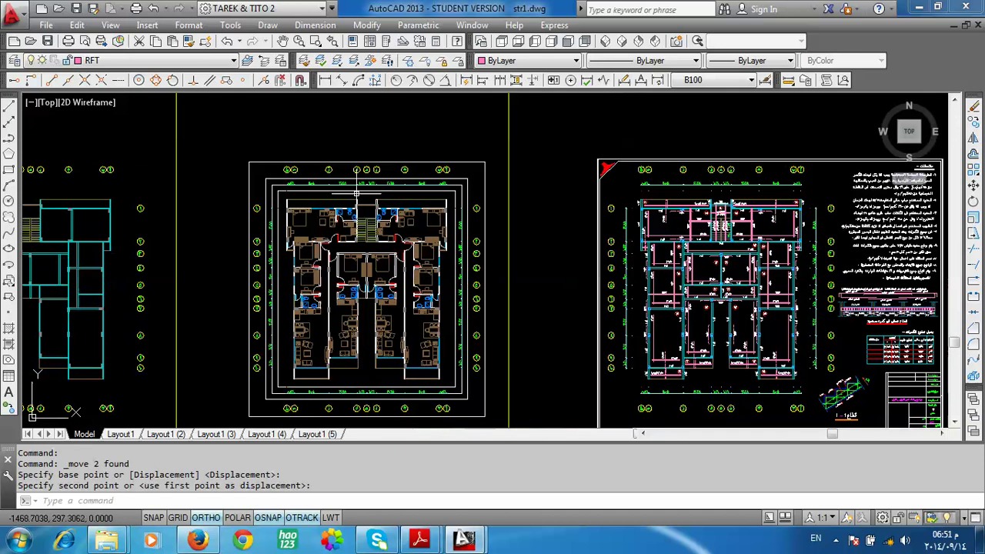
middle_drag(939, 208, 587, 204)
scroll(588, 204, up, 4)
scroll(587, 205, up, 2)
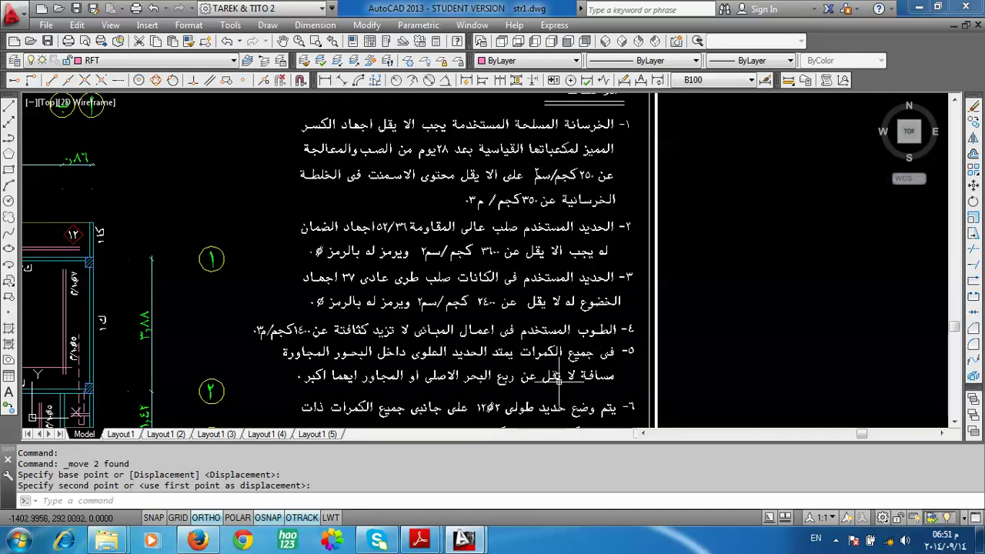
middle_drag(560, 385, 587, 213)
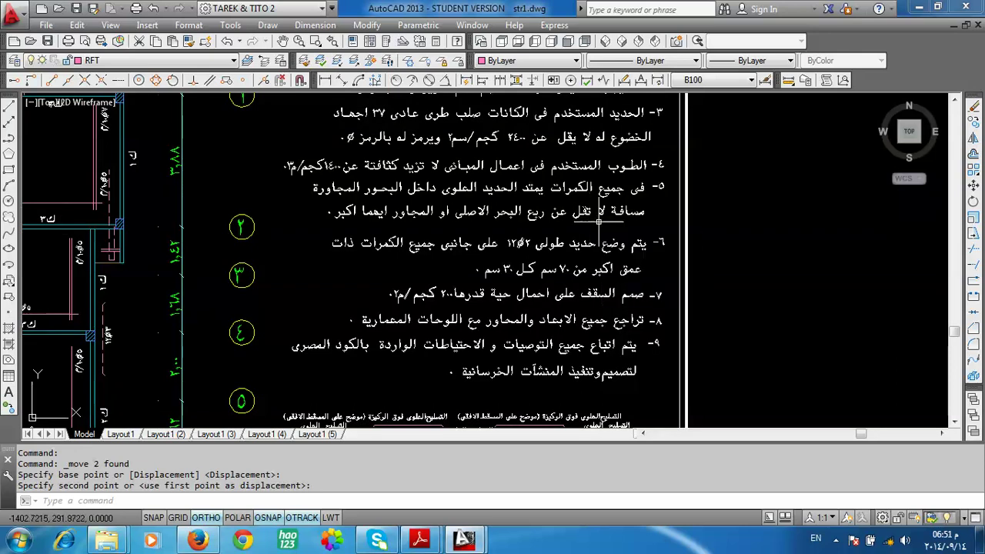
scroll(589, 212, down, 3)
scroll(663, 290, down, 2)
scroll(400, 256, up, 2)
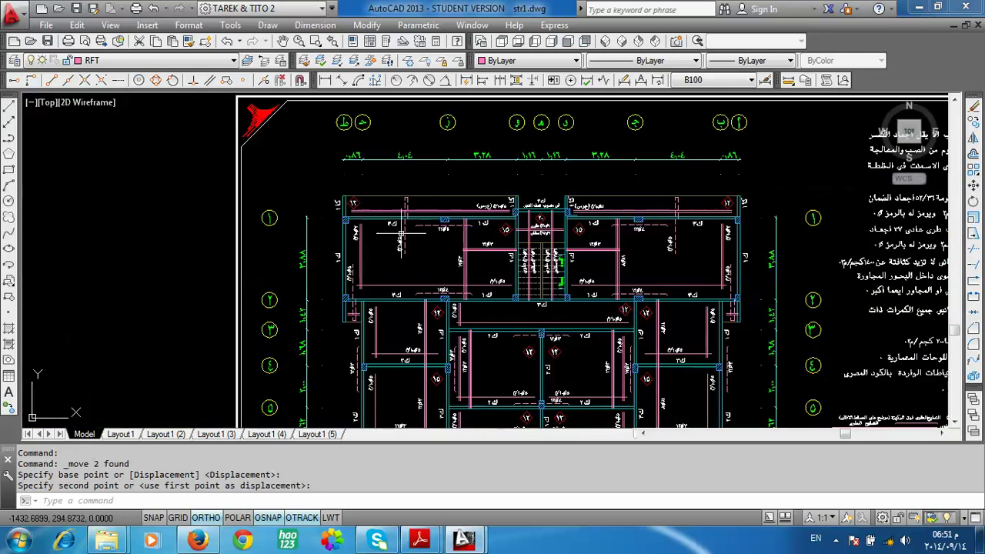
scroll(398, 229, up, 2)
scroll(406, 206, up, 2)
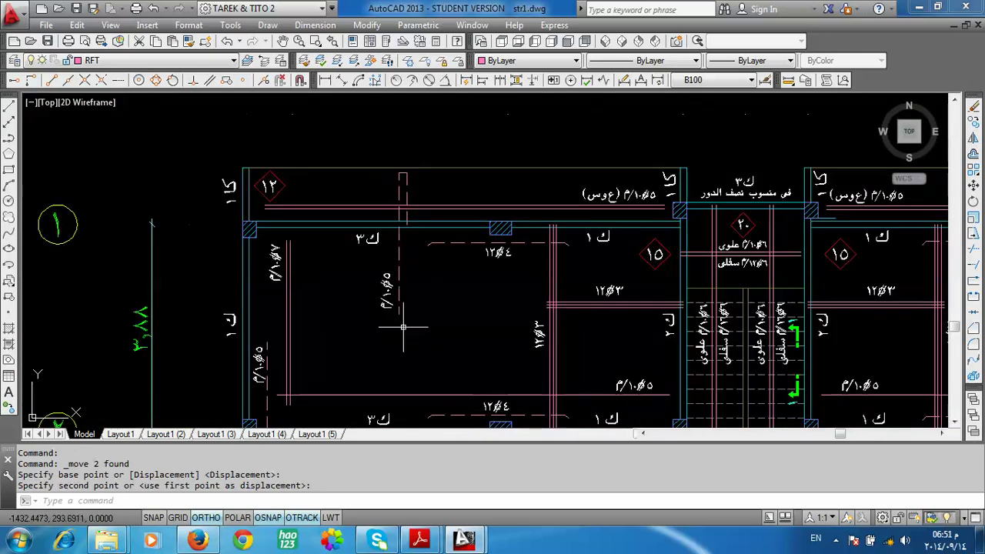
scroll(394, 223, up, 3)
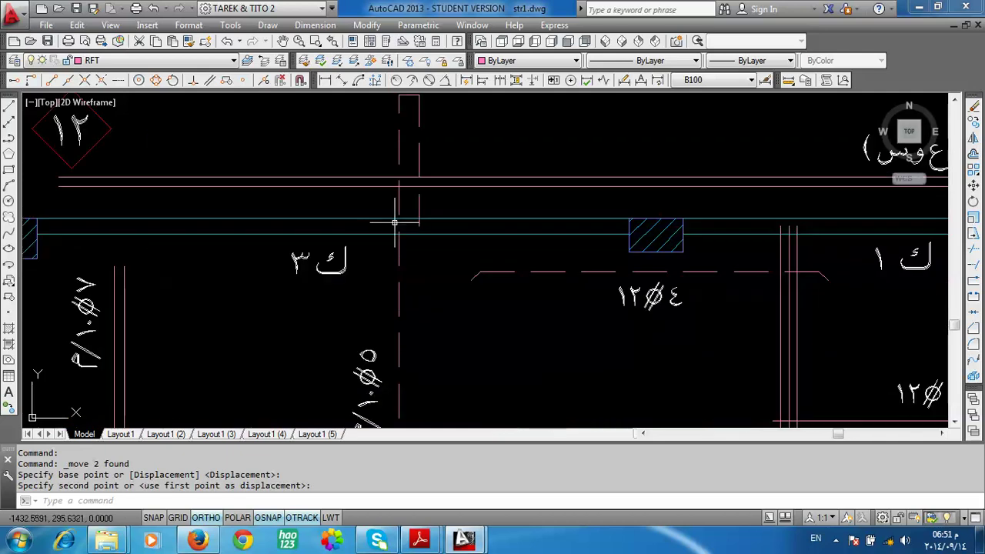
scroll(418, 214, down, 3)
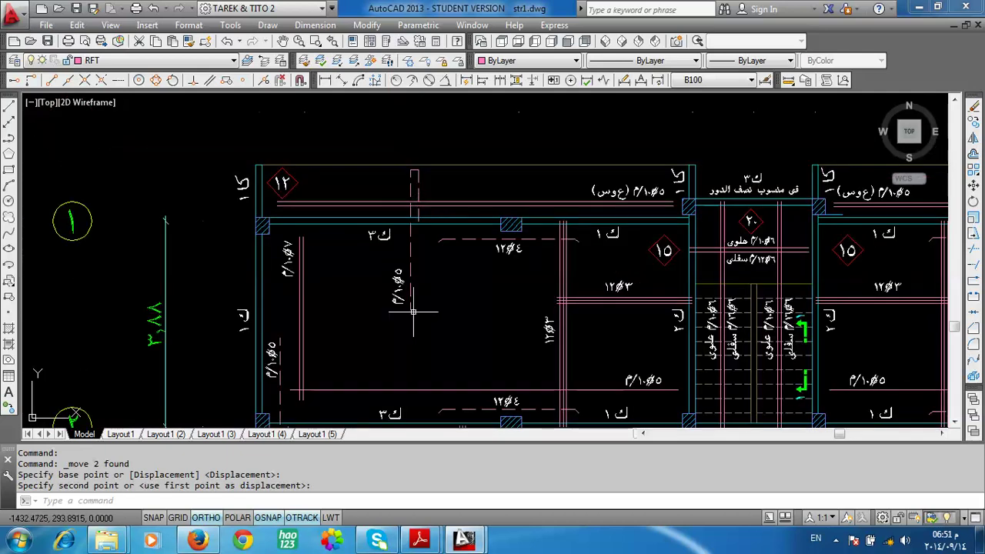
scroll(462, 277, down, 5)
scroll(250, 327, down, 3)
scroll(231, 327, up, 3)
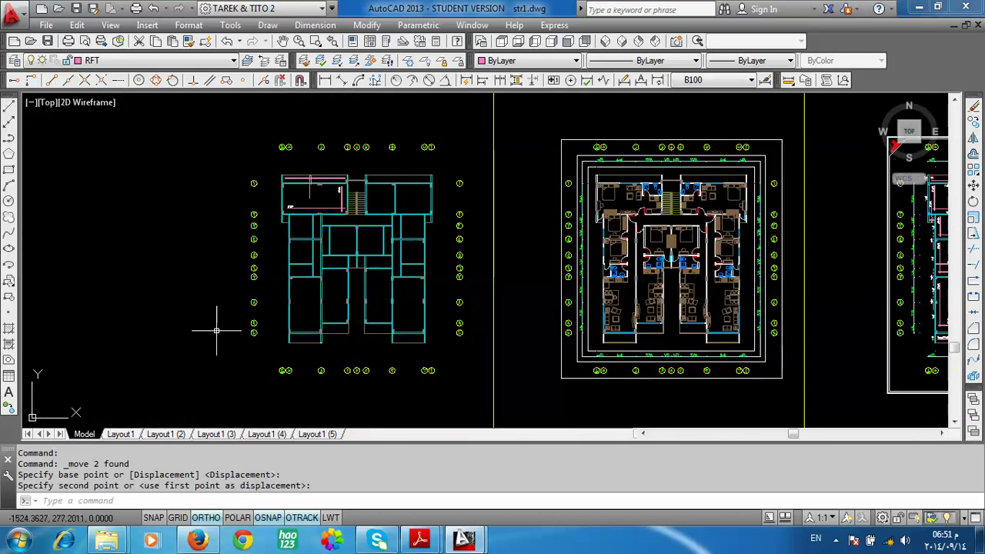
scroll(308, 184, up, 2)
scroll(304, 178, up, 5)
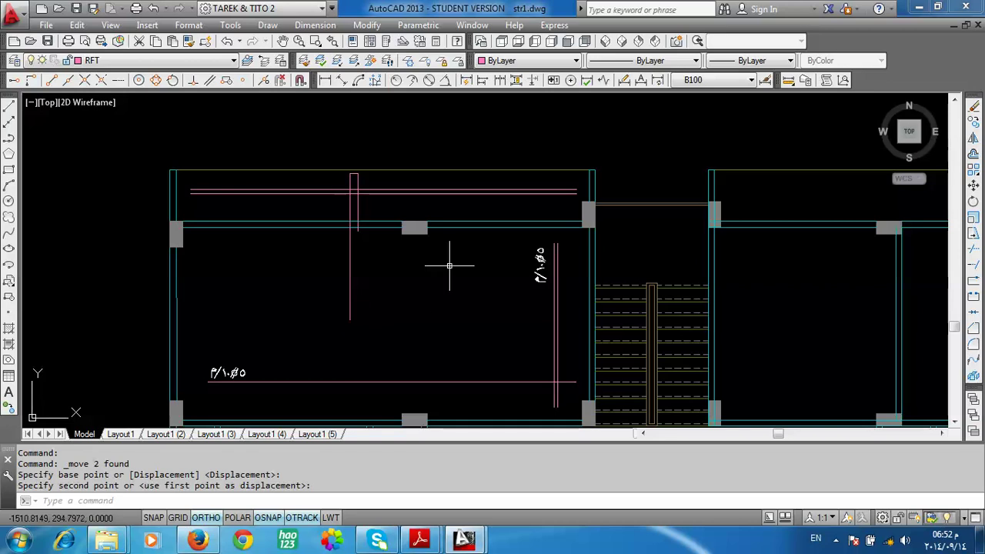
scroll(449, 266, down, 5)
scroll(469, 361, up, 1)
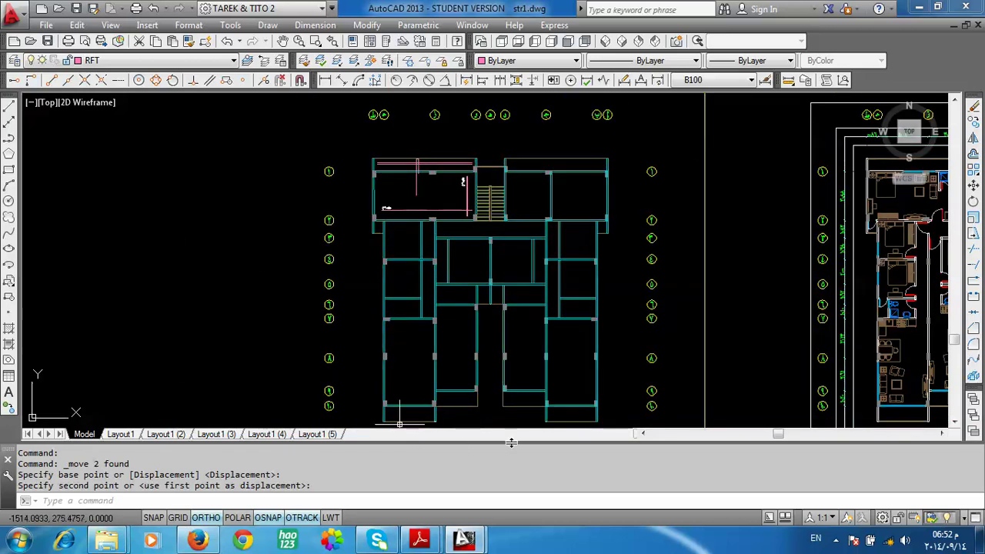
scroll(466, 176, up, 2)
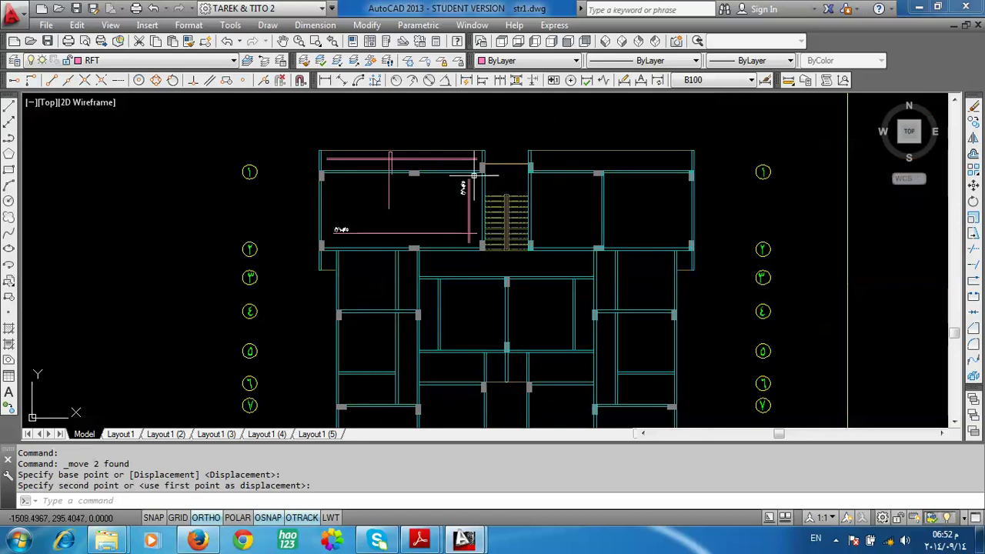
scroll(482, 173, up, 2)
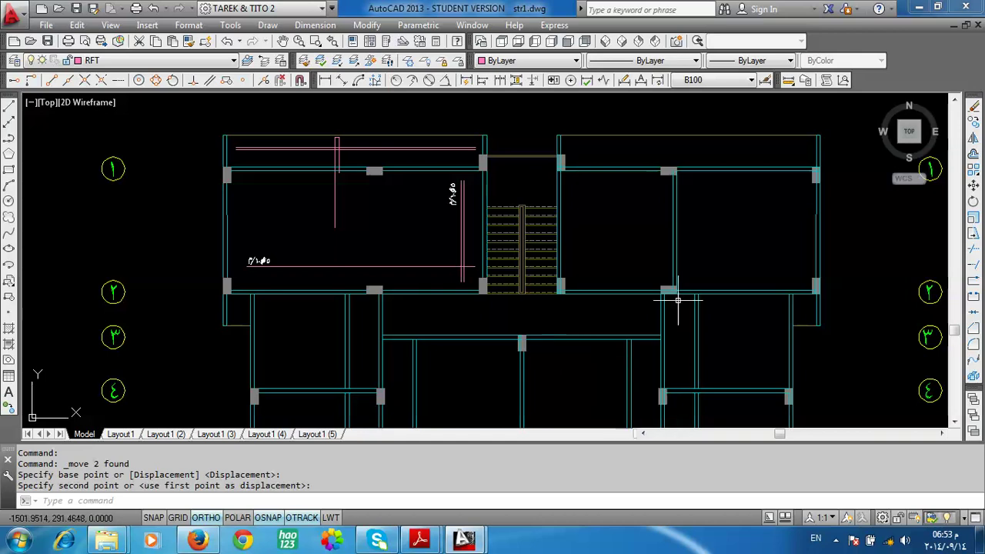
scroll(354, 136, up, 2)
scroll(567, 208, up, 4)
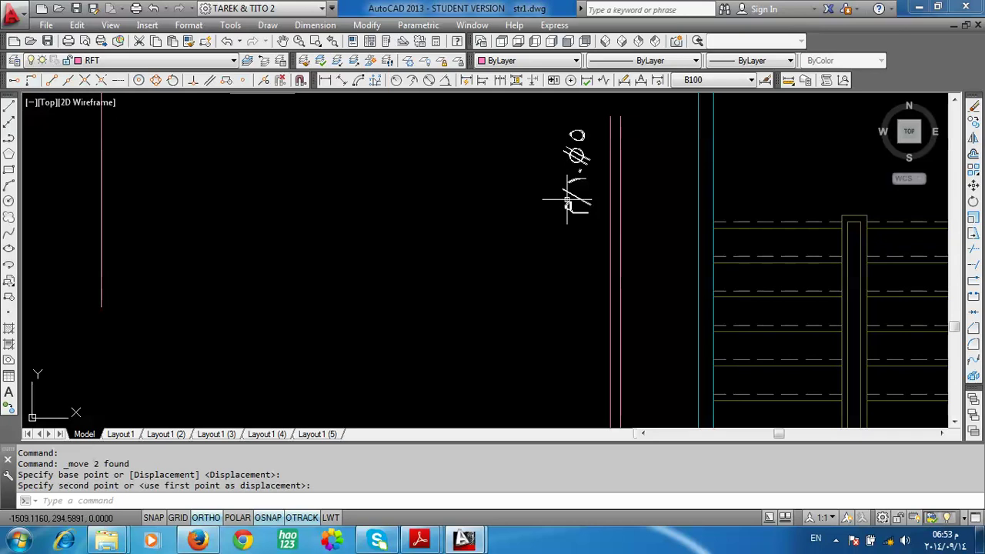
scroll(554, 206, down, 2)
scroll(501, 214, down, 2)
scroll(499, 328, down, 1)
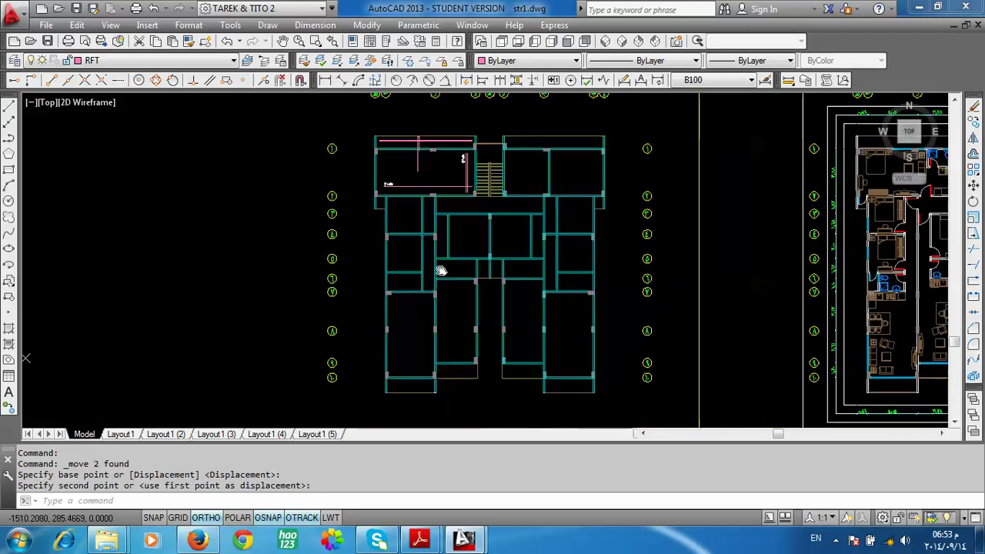
scroll(440, 264, down, 1)
scroll(428, 241, down, 2)
scroll(795, 299, up, 2)
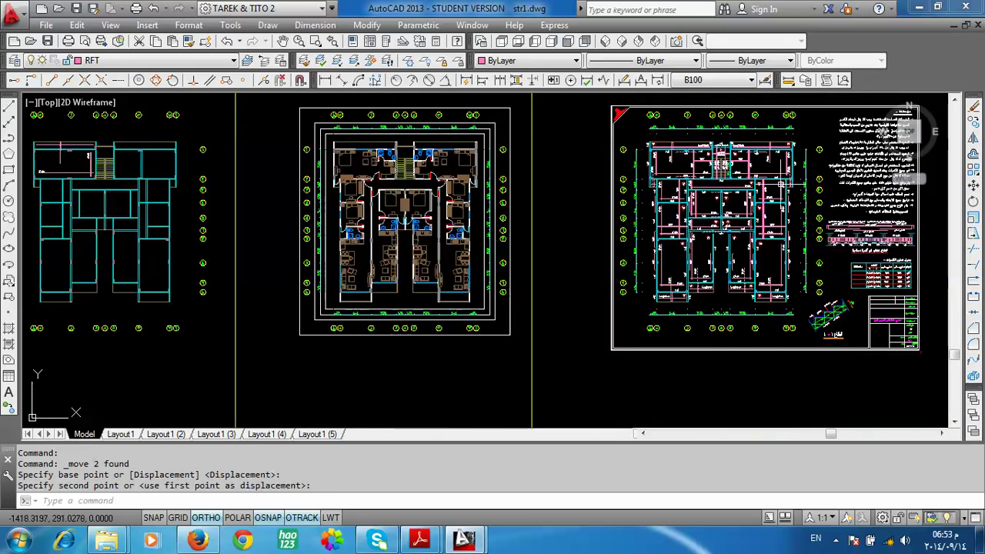
scroll(781, 175, up, 2)
scroll(729, 239, up, 1)
scroll(634, 204, up, 1)
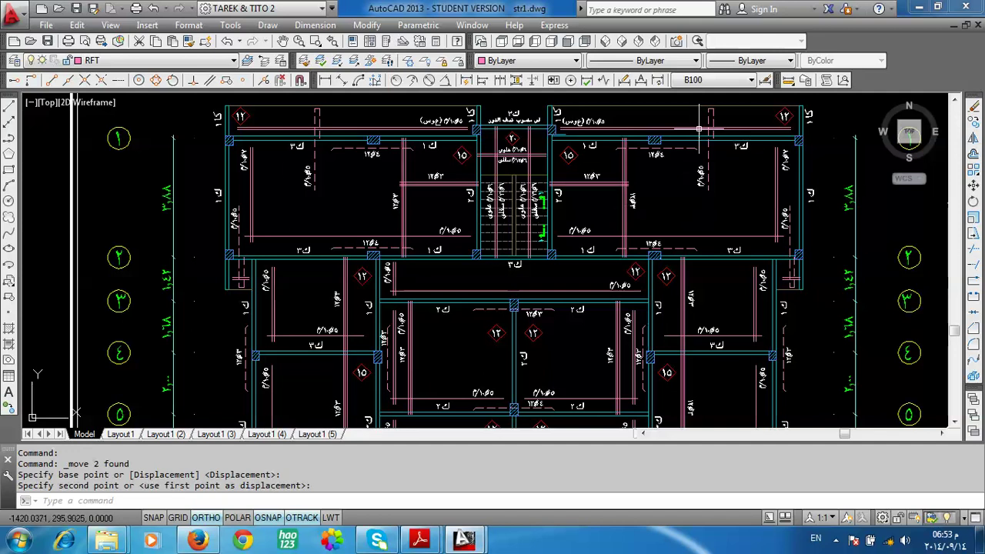
scroll(419, 155, up, 4)
scroll(501, 217, down, 4)
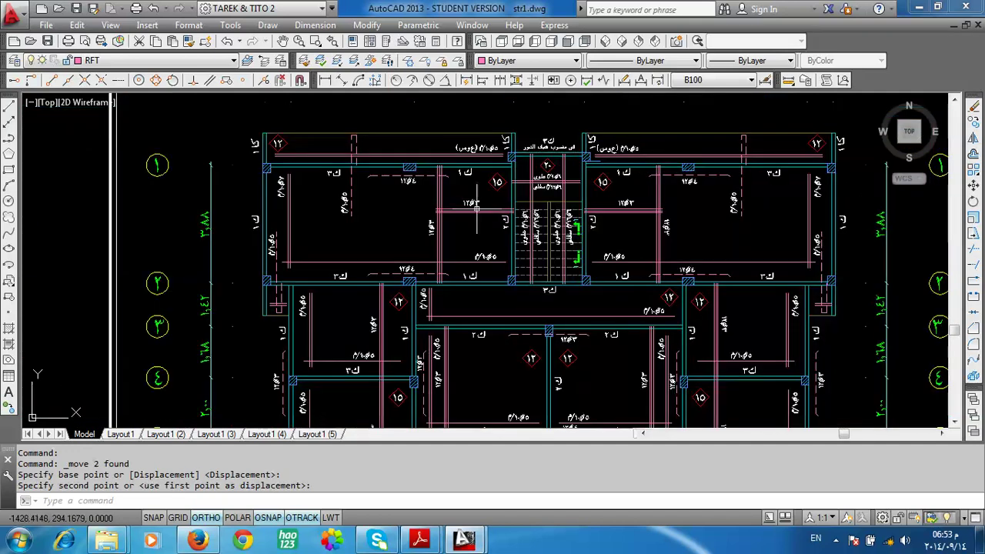
scroll(501, 216, up, 2)
scroll(500, 216, up, 2)
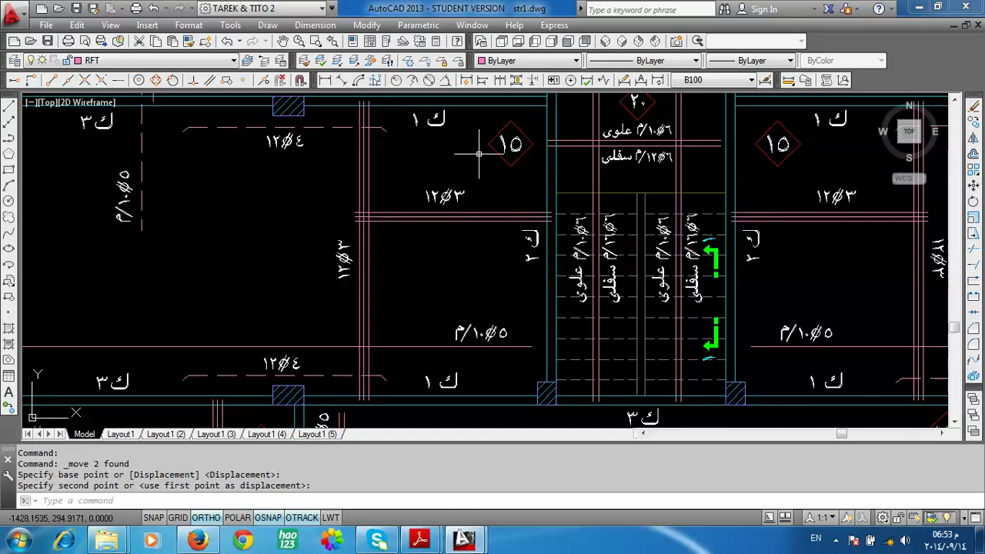
scroll(441, 202, down, 1)
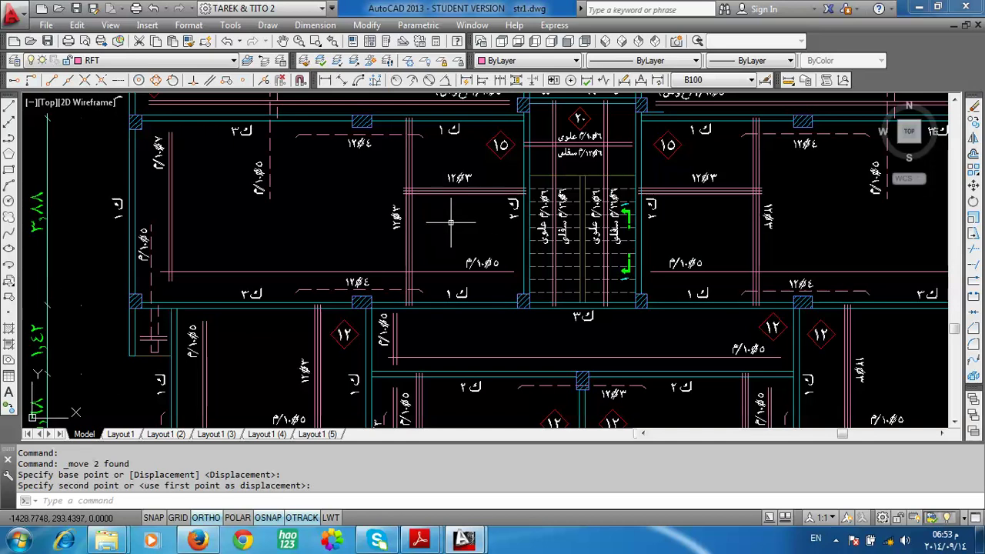
scroll(470, 209, up, 2)
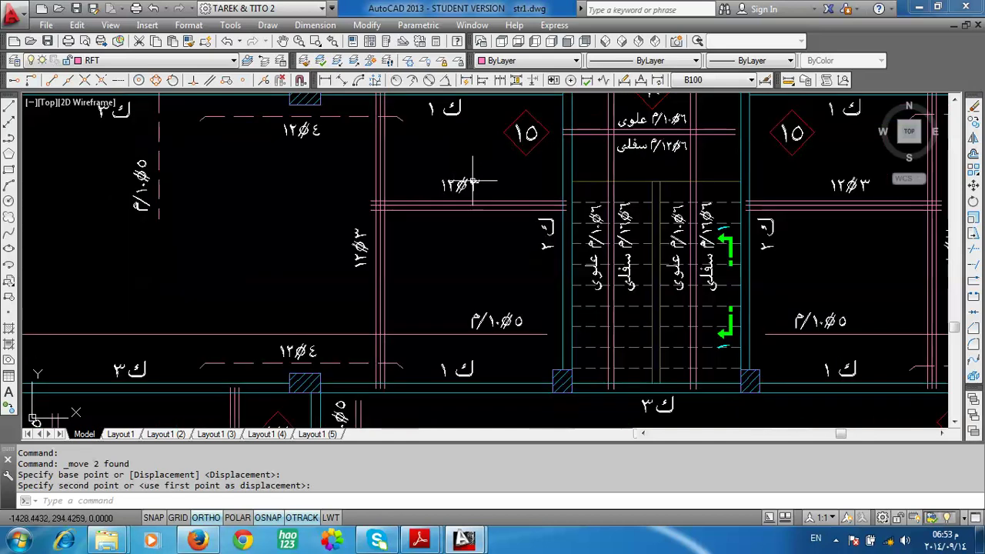
scroll(446, 165, up, 2)
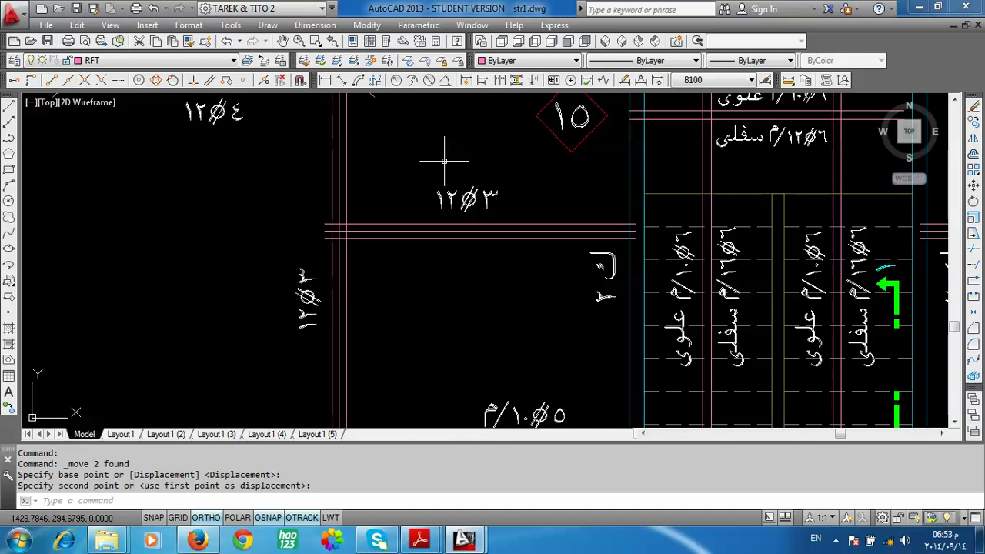
scroll(444, 161, down, 5)
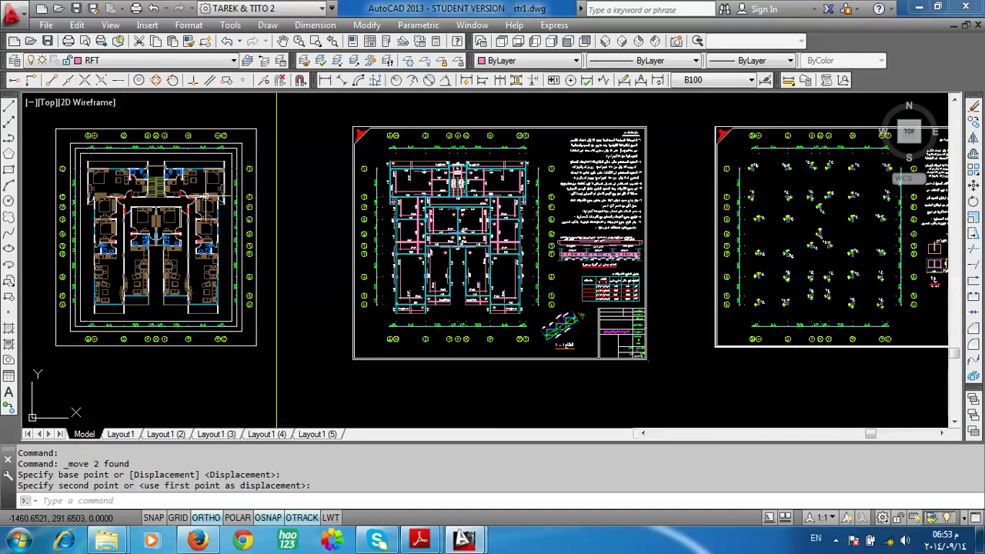
scroll(206, 196, up, 3)
scroll(231, 202, up, 2)
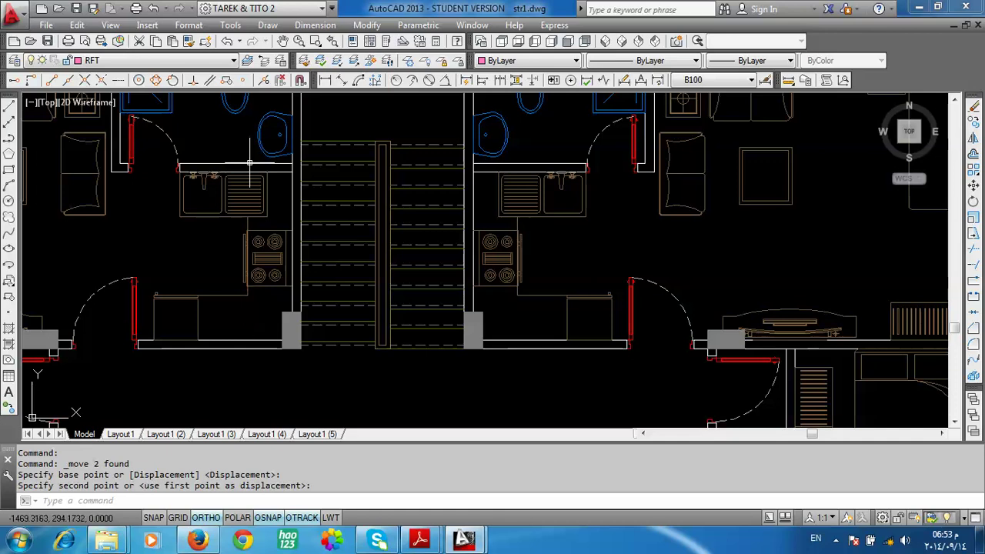
scroll(257, 154, down, 1)
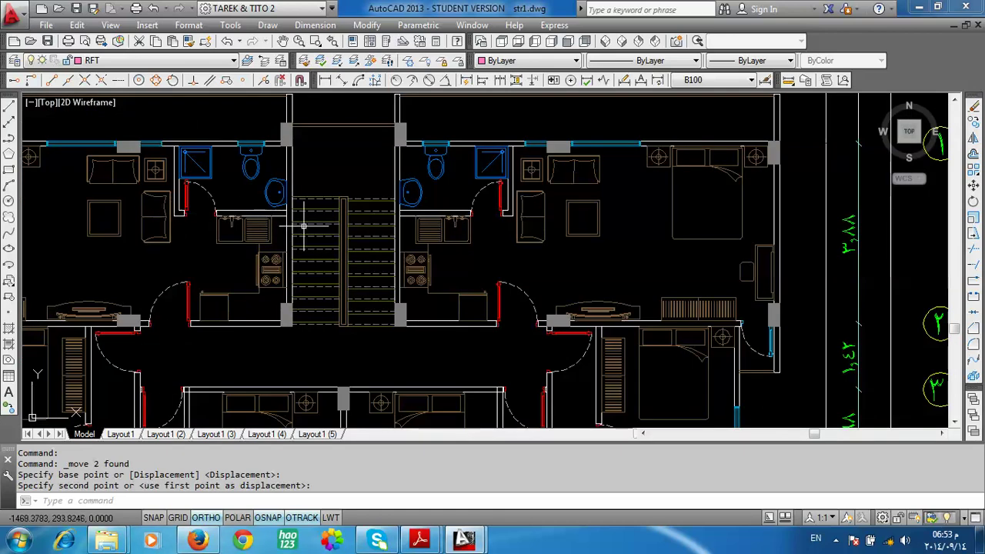
scroll(292, 220, down, 3)
scroll(480, 238, up, 4)
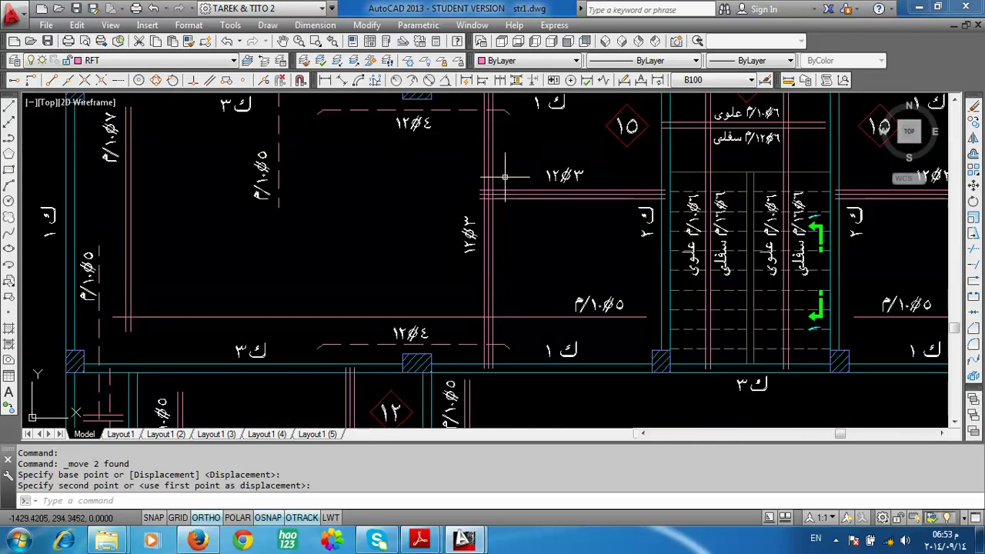
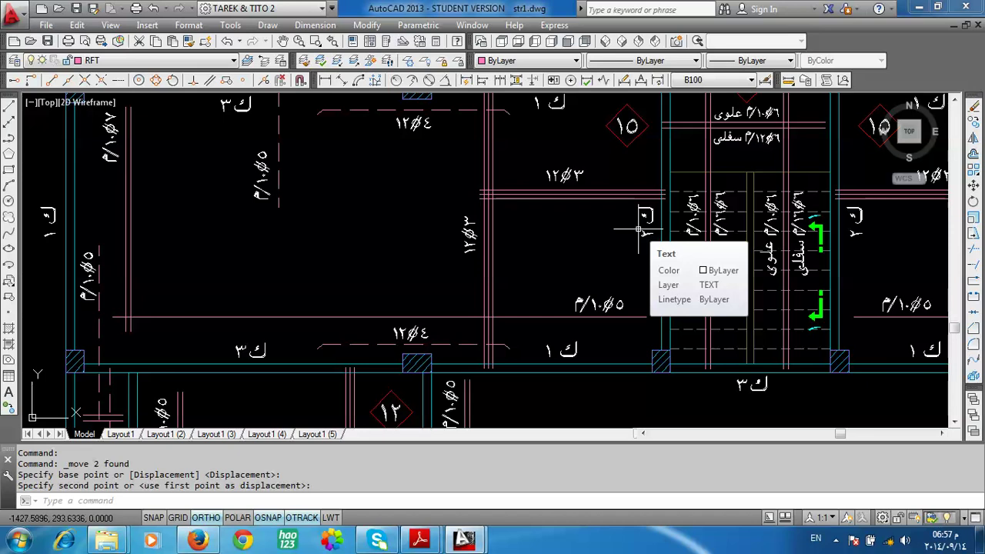
Step: Zoom out from the slab reinforcement detail to take in all three sheets
scroll(608, 234, down, 5)
scroll(608, 233, down, 3)
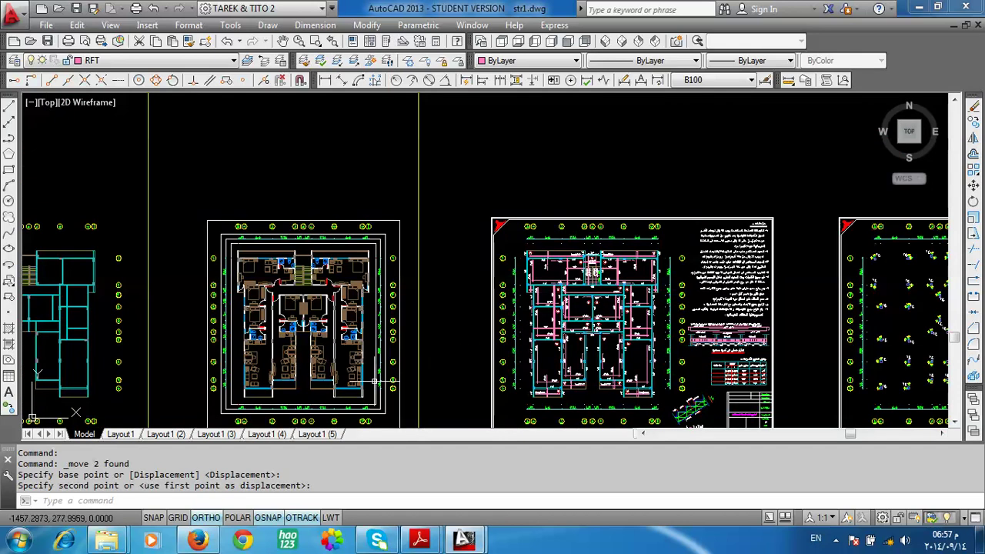
scroll(536, 275, up, 1)
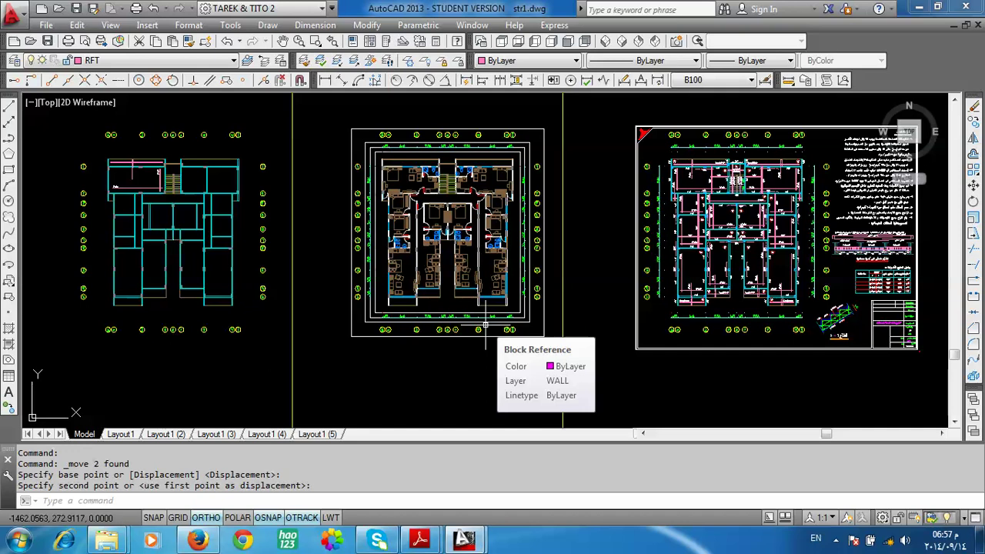
Step: Pan to centre the sheets and zoom in on the stair and columns
middle_drag(146, 249, 274, 285)
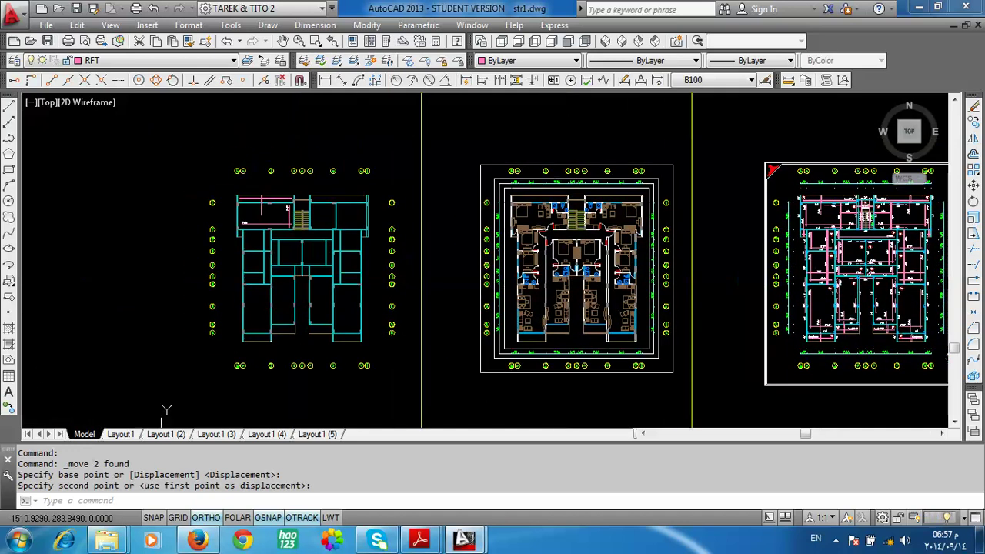
scroll(246, 240, up, 5)
scroll(307, 200, up, 2)
scroll(323, 246, up, 2)
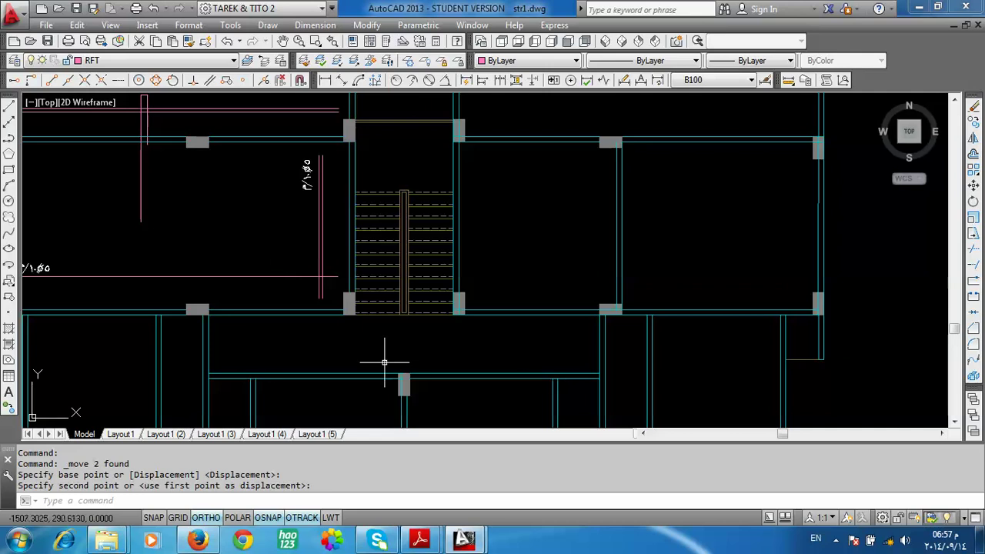
Step: Zoom back out and frame the beam layout beside the architectural plan
scroll(543, 223, down, 5)
scroll(616, 193, down, 3)
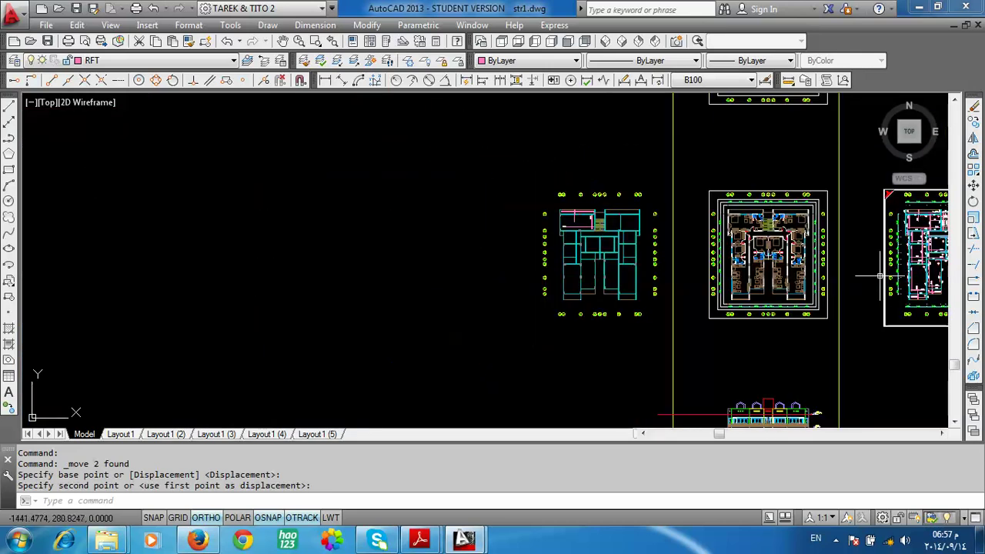
scroll(754, 247, up, 4)
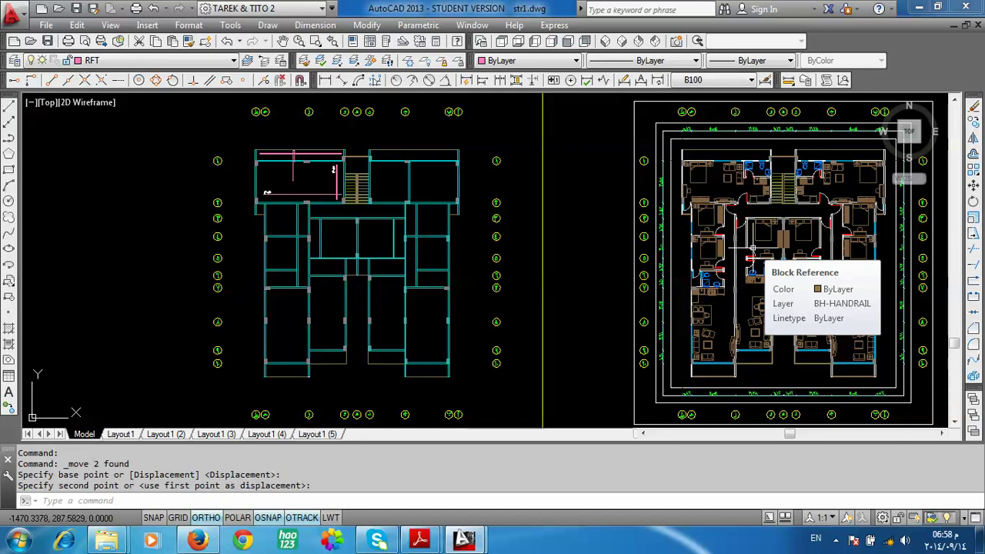
Step: Zoom and recentre so the column-and-beam layout, furnished floor plan and structural sheet align
scroll(398, 251, down, 5)
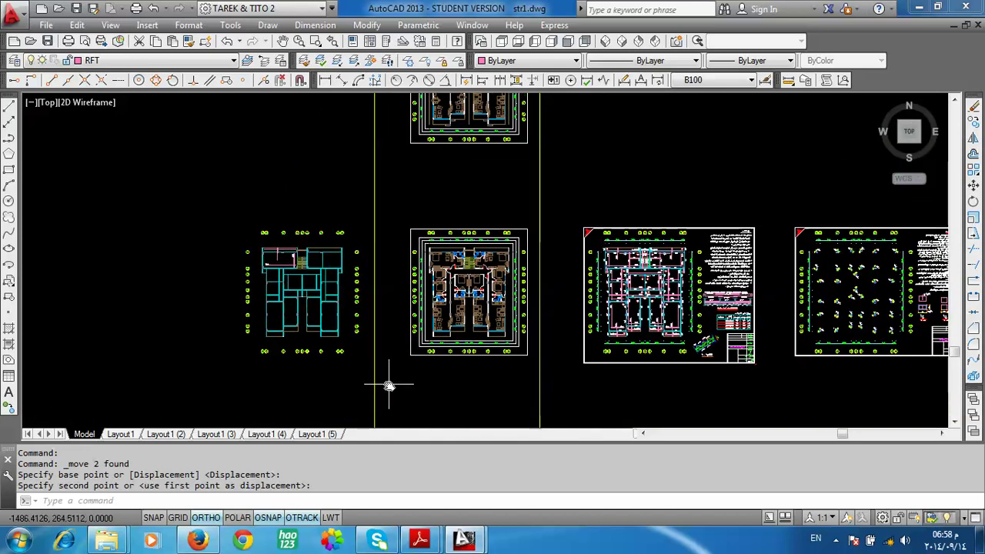
scroll(282, 296, up, 4)
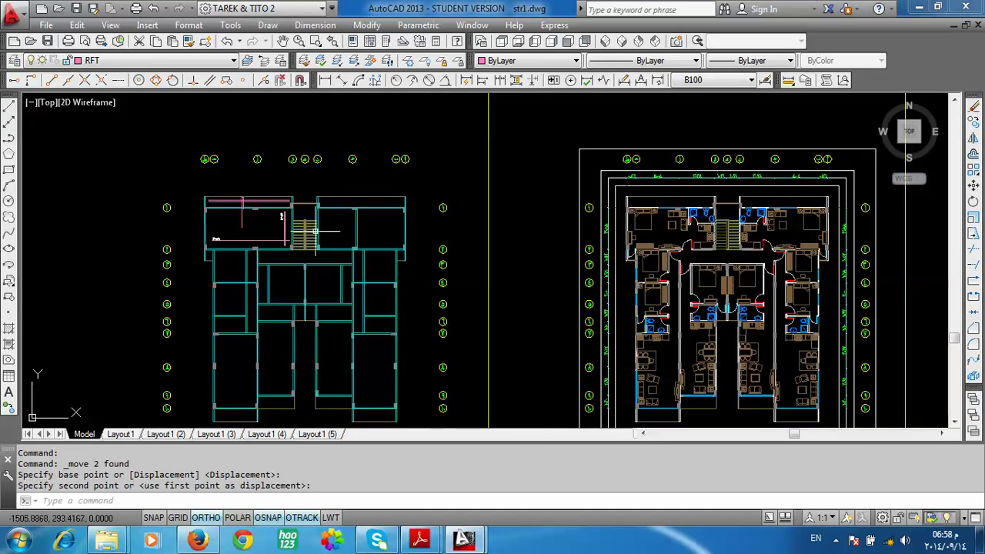
scroll(265, 278, down, 2)
scroll(303, 245, up, 1)
scroll(295, 258, down, 3)
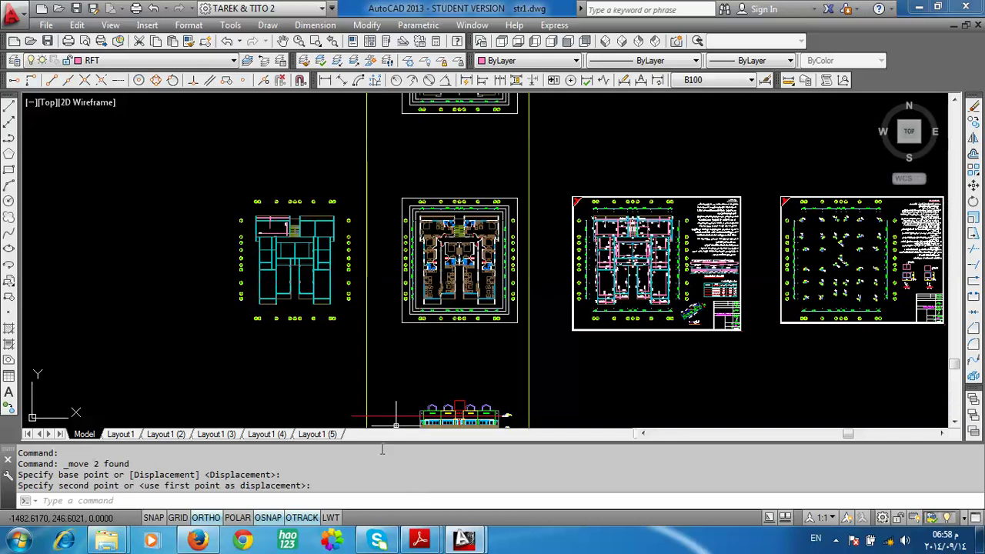
middle_drag(276, 294, 314, 344)
scroll(692, 291, up, 4)
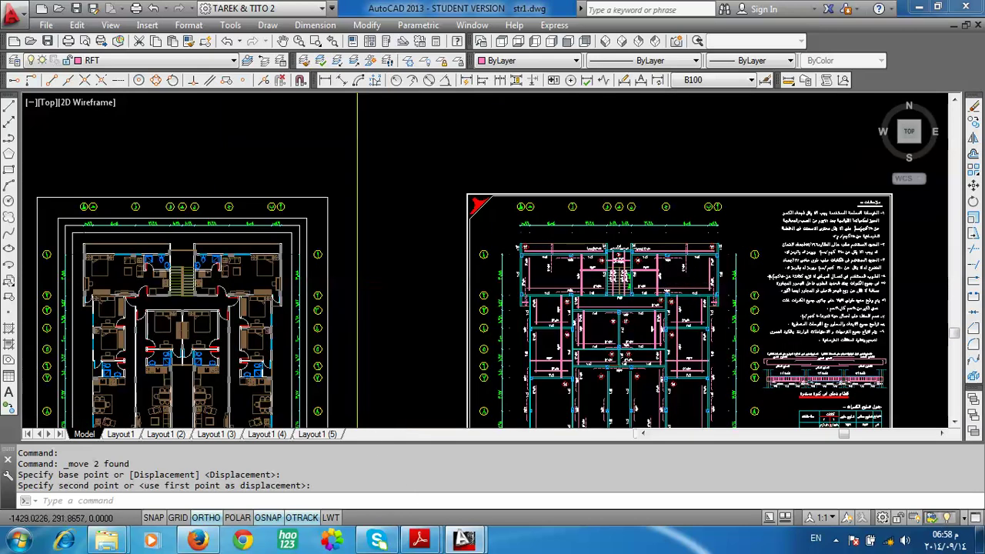
scroll(539, 324, down, 4)
scroll(439, 293, up, 2)
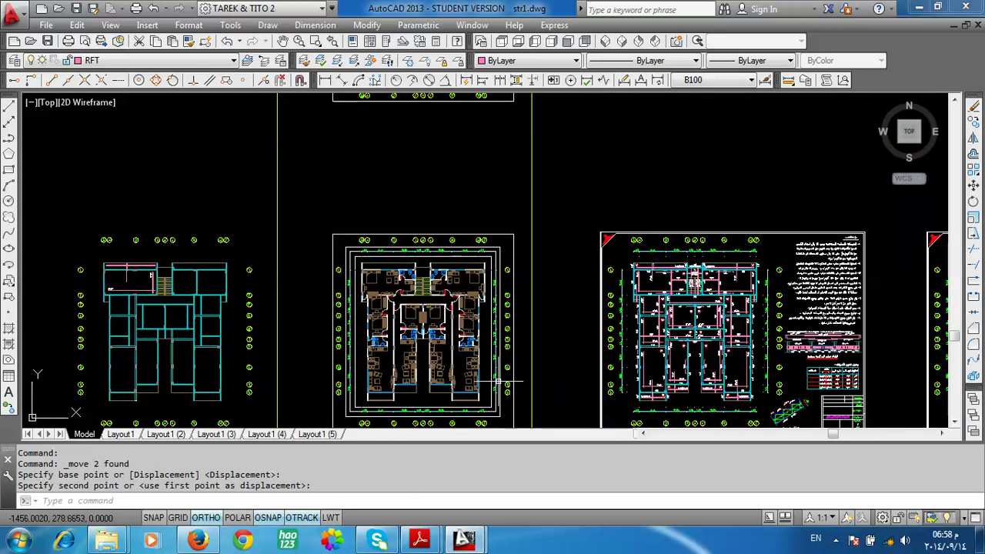
middle_drag(275, 391, 280, 391)
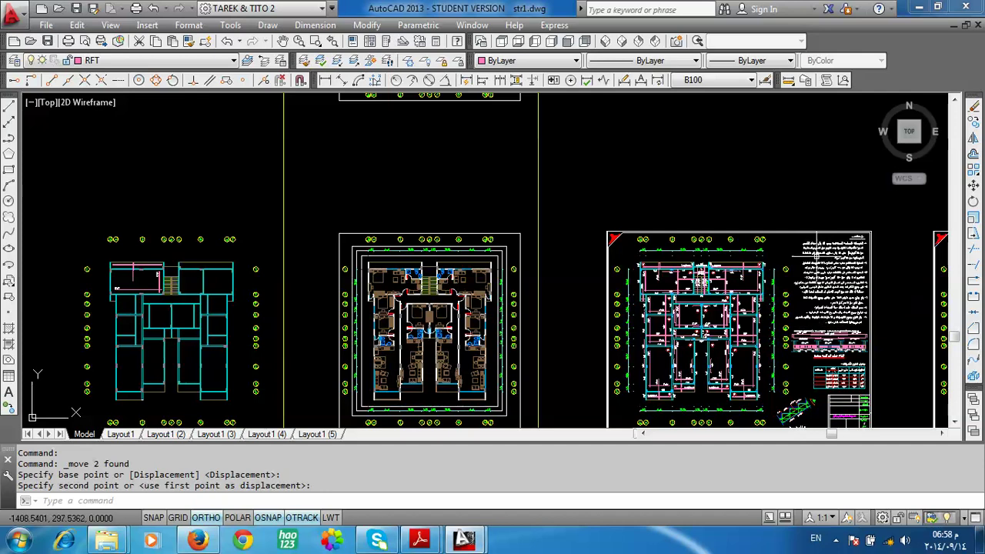
scroll(116, 281, up, 2)
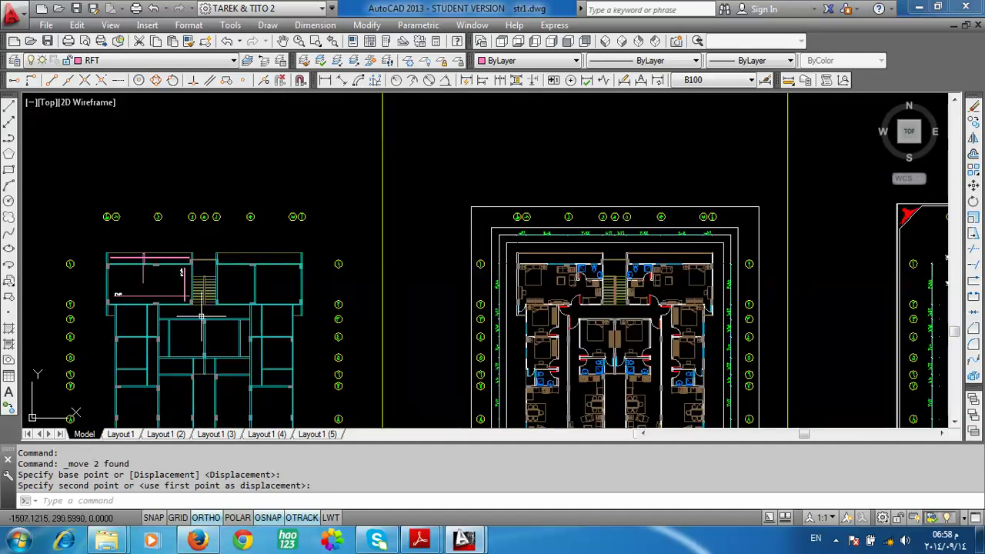
scroll(249, 213, down, 2)
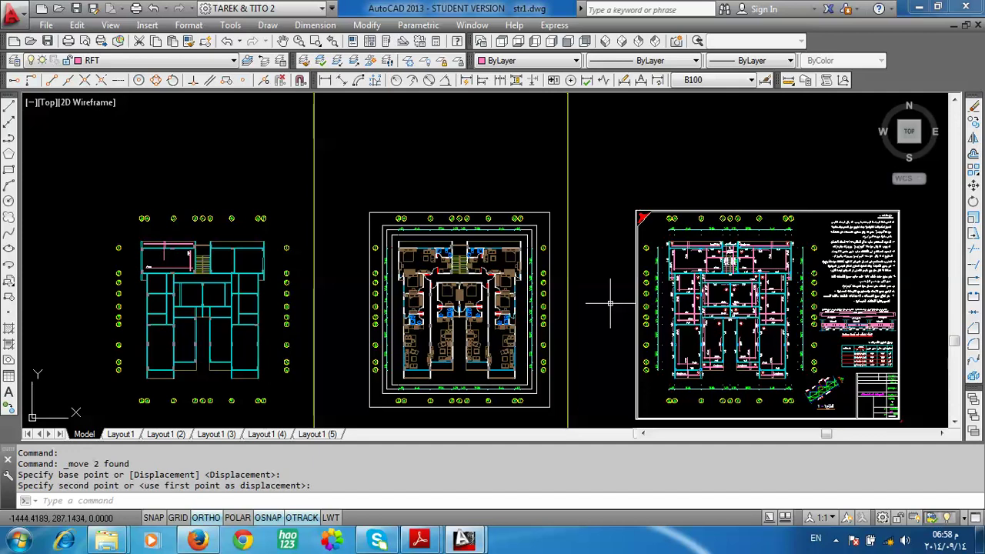
click(837, 540)
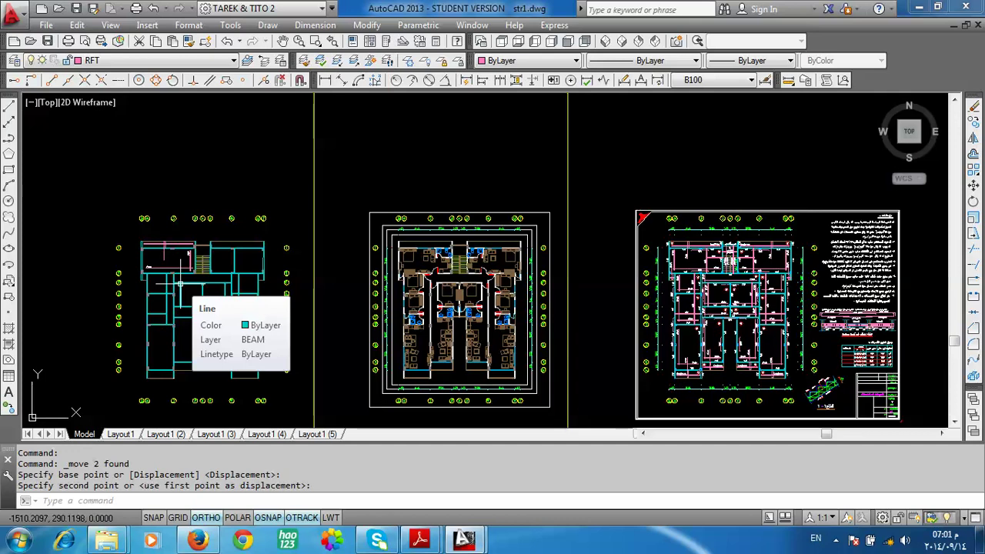
Step: Inspect the beam layout's columns up close, recentre the plans, and reveal hidden notification icons
scroll(178, 297, up, 4)
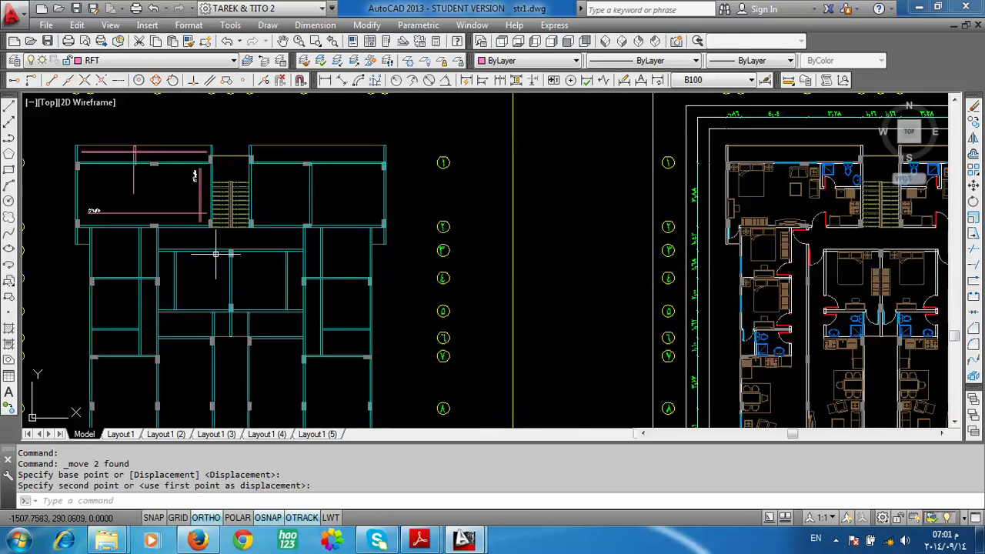
middle_drag(201, 264, 235, 276)
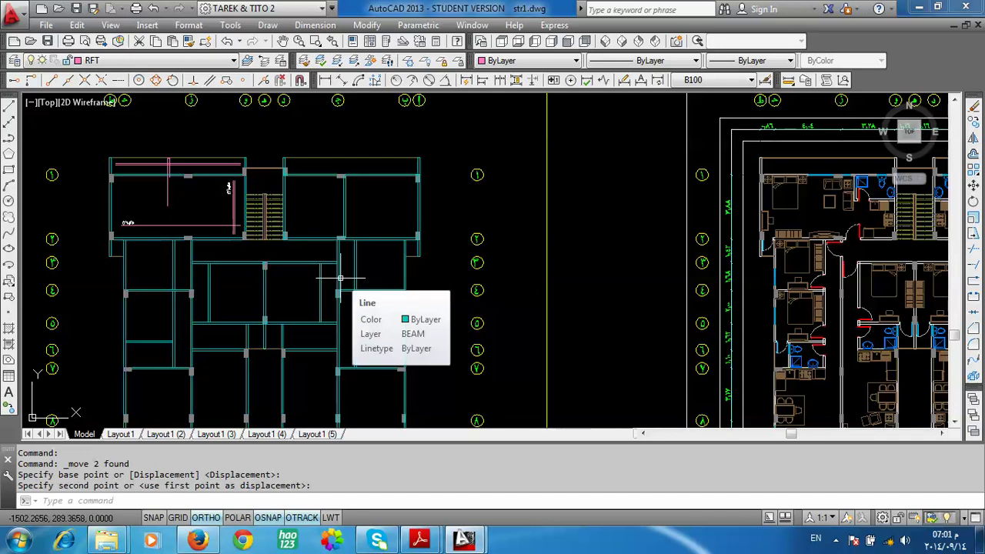
scroll(332, 262, down, 4)
middle_drag(332, 264, 351, 285)
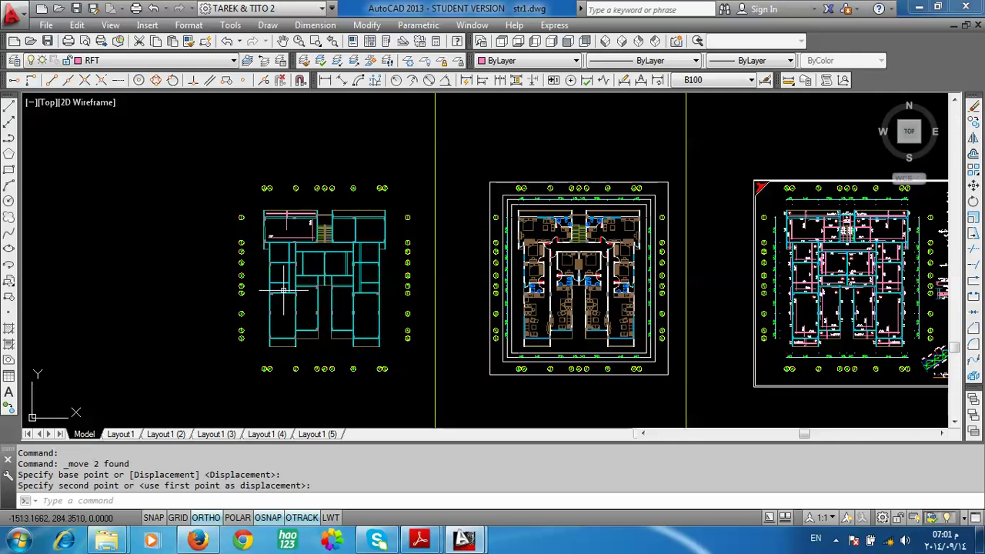
click(838, 538)
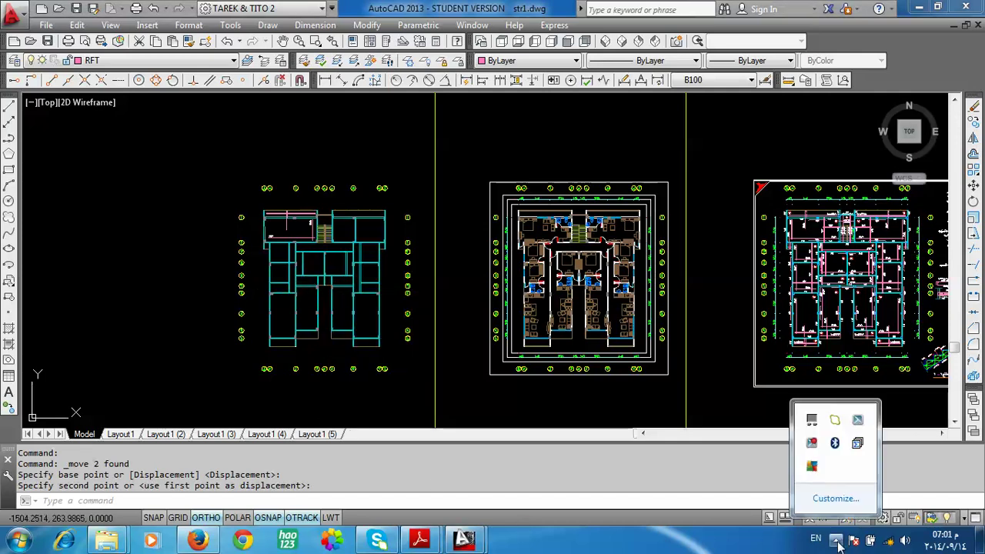